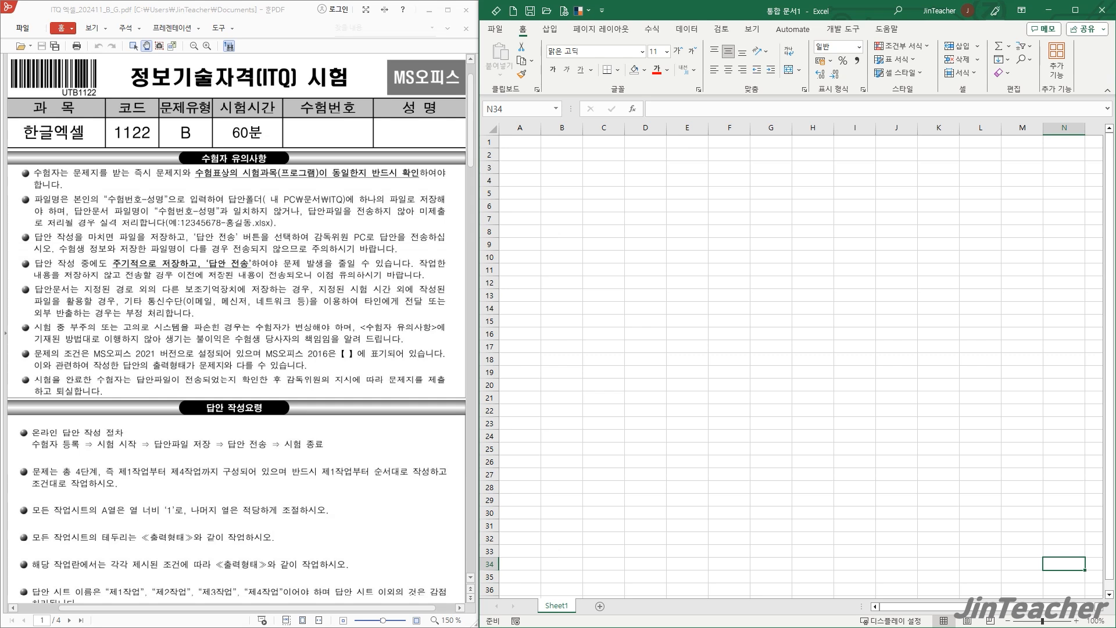
- Set the width of column A to 1
{"action": "left_click", "coordinate": [520, 127]}
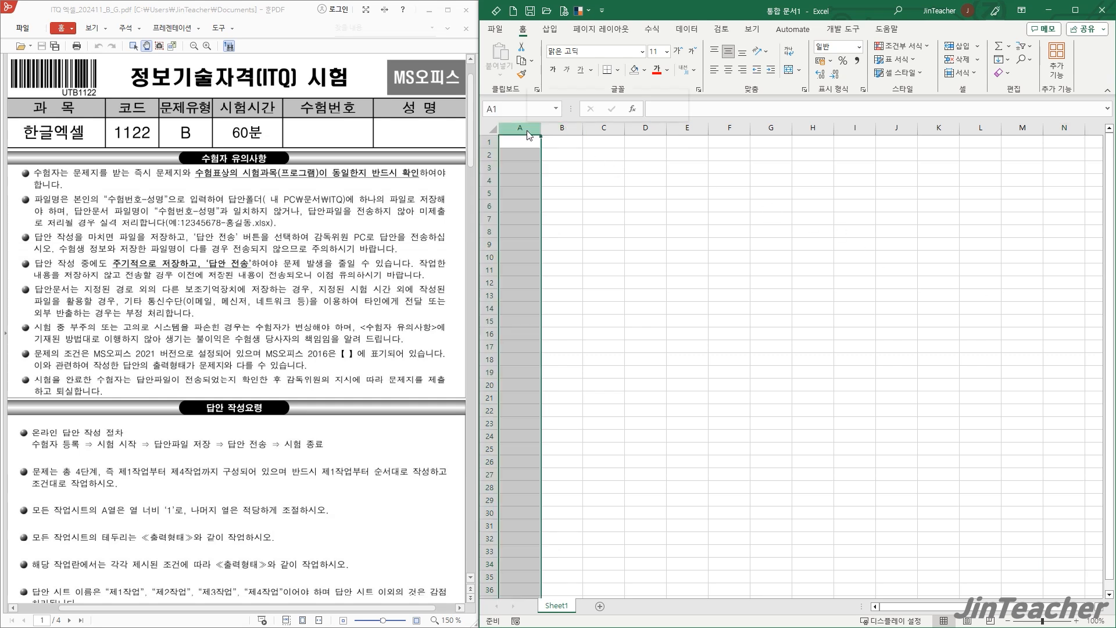
{"action": "right_click", "coordinate": [530, 129]}
{"action": "left_click", "coordinate": [599, 313]}
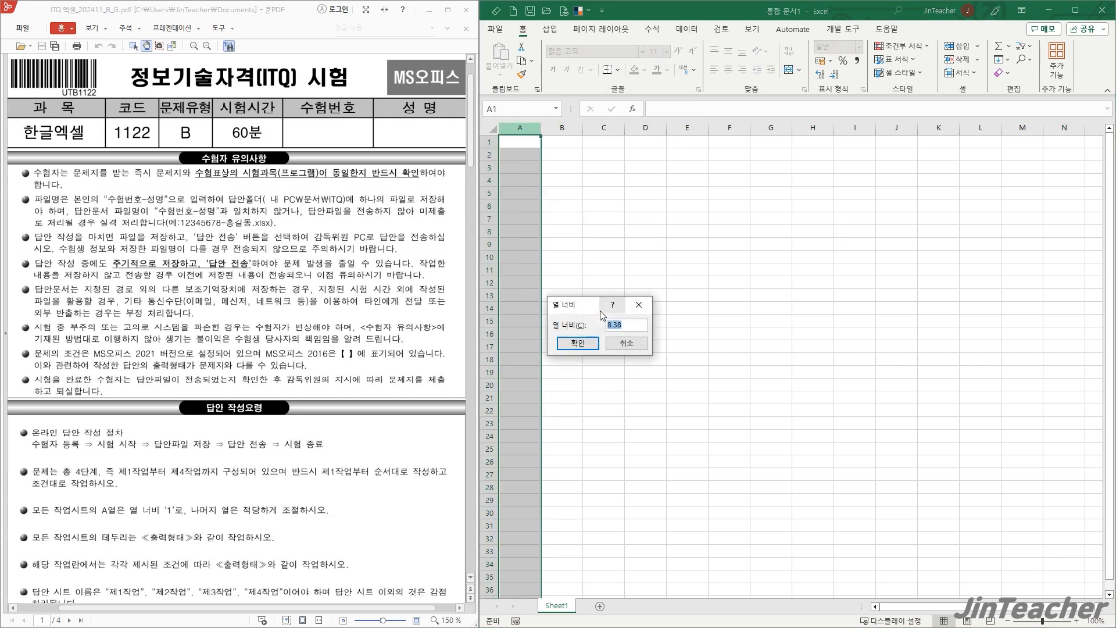
{"action": "type", "text": "1"}
{"action": "left_click", "coordinate": [578, 342]}
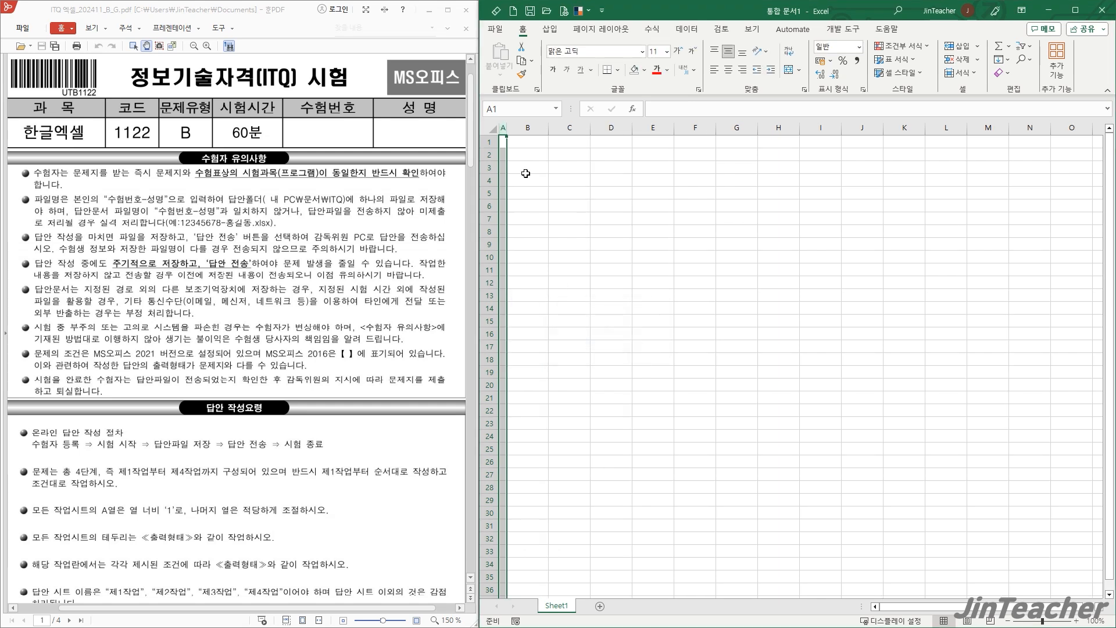
{"action": "left_click", "coordinate": [525, 169]}
- Change the font of the entire worksheet to 굴림
{"action": "left_click", "coordinate": [493, 129]}
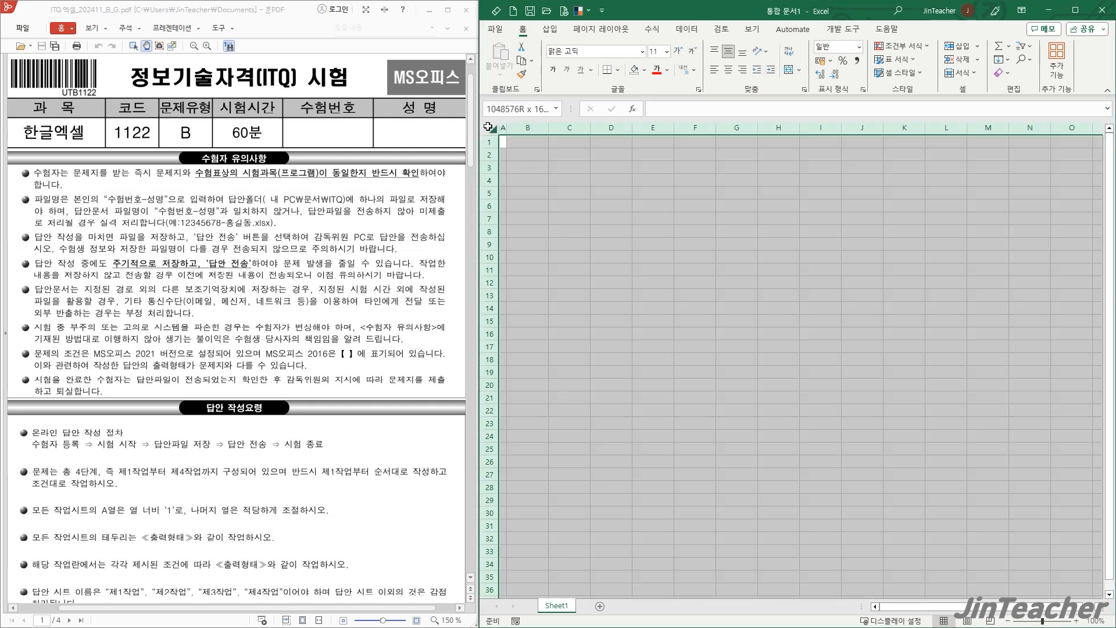
{"action": "left_click", "coordinate": [595, 55]}
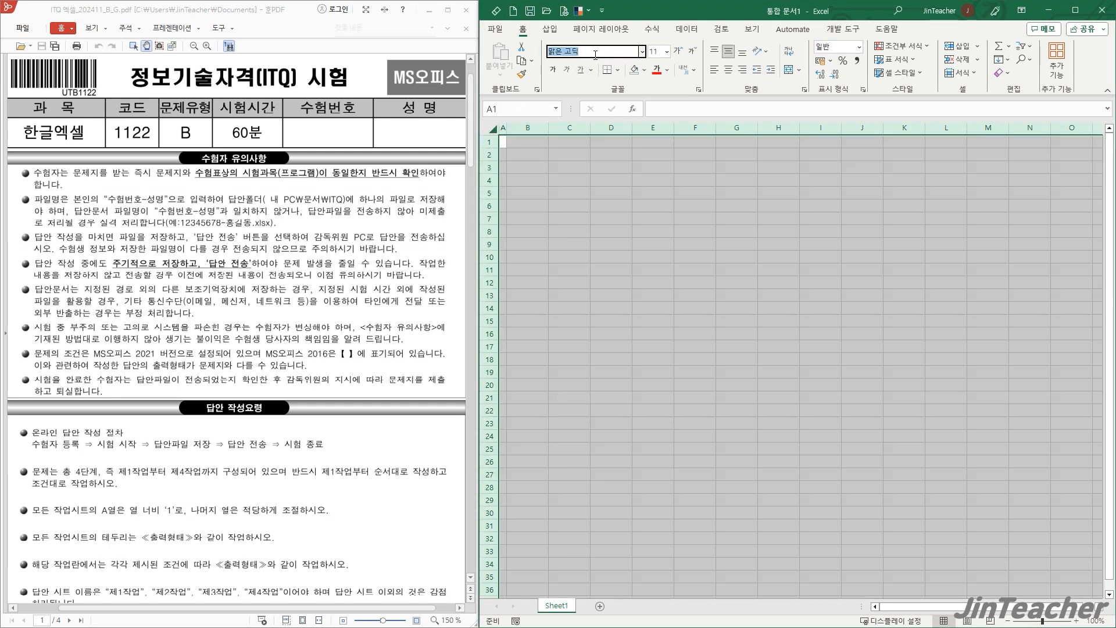
{"action": "type", "text": "굴림"}
{"action": "key", "text": "Return"}
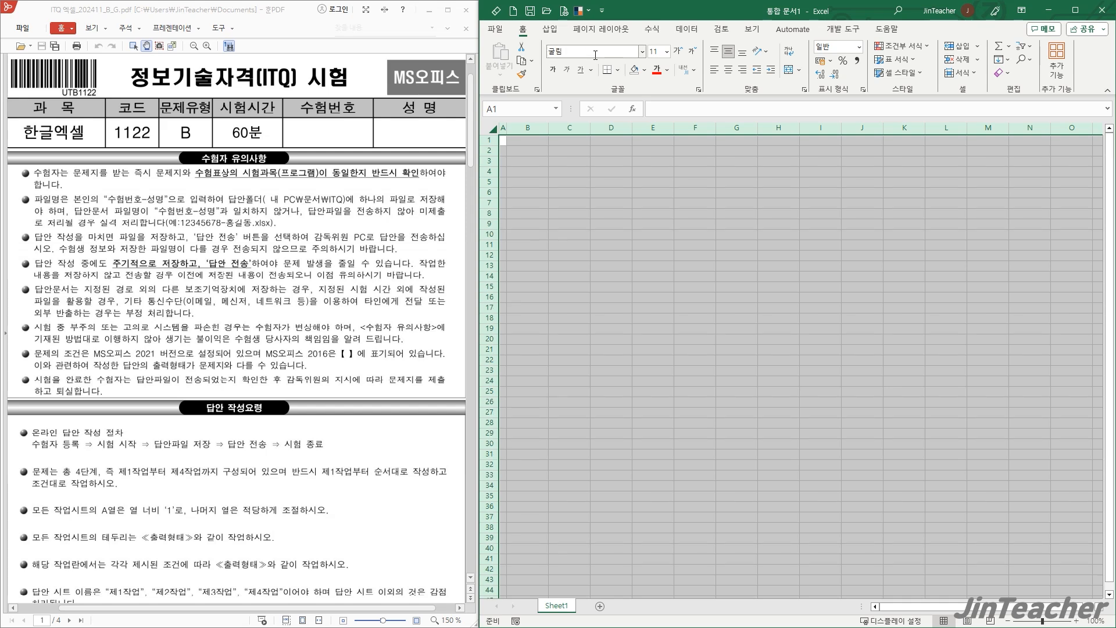
{"action": "left_click", "coordinate": [583, 497]}
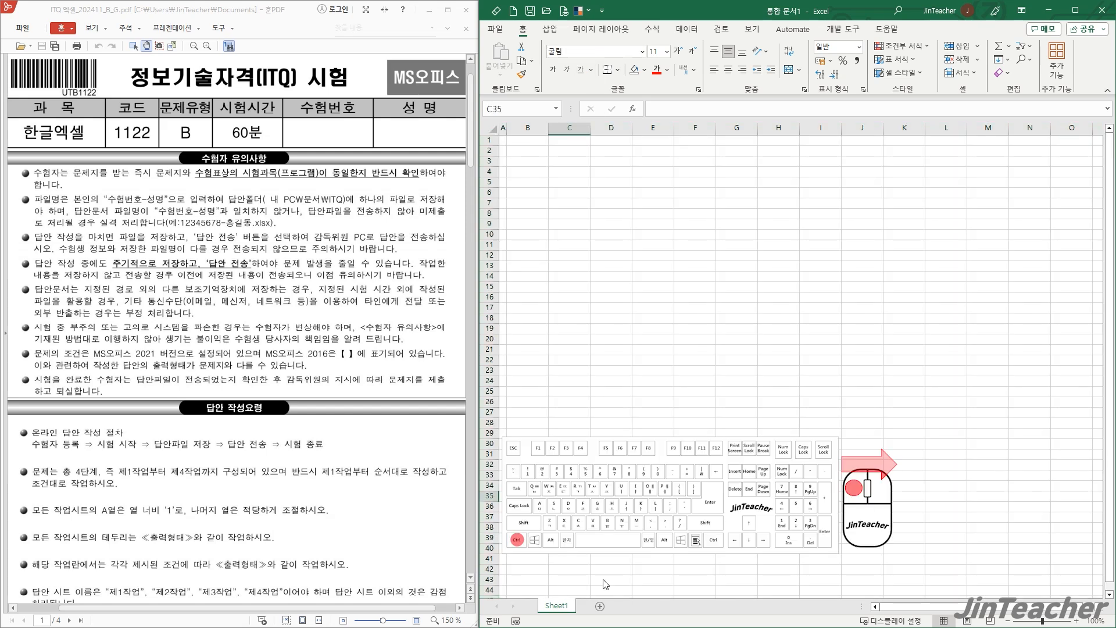
- Duplicate Sheet1 twice and rename the last copy to 제3작업
{"action": "left_click_drag", "start_coordinate": [606, 580], "coordinate": [648, 609]}
{"action": "double_click", "coordinate": [651, 607]}
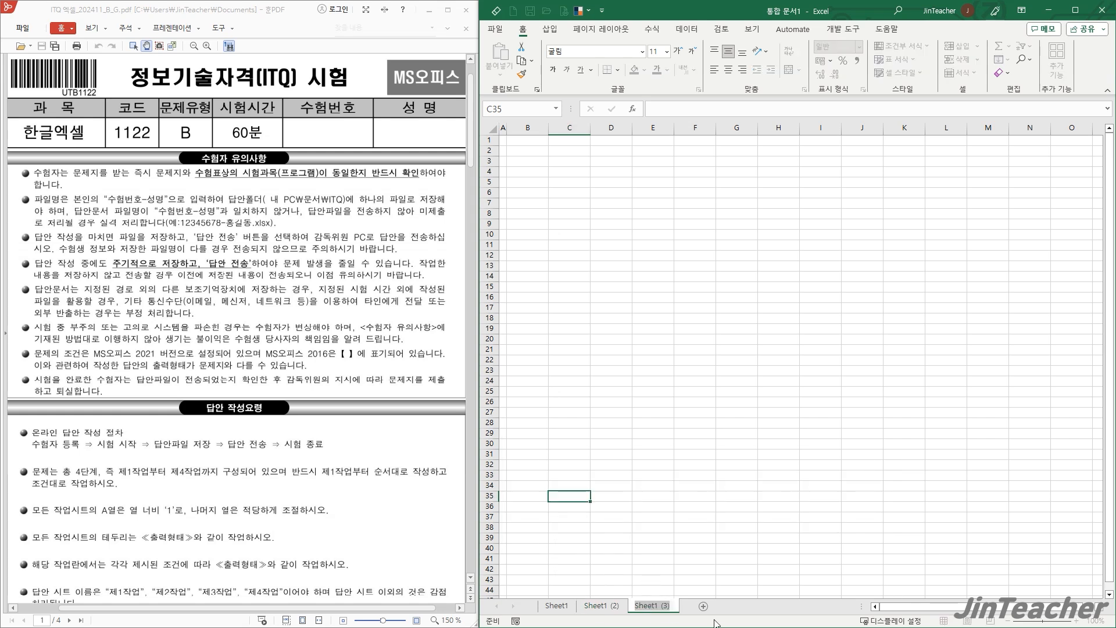
{"action": "type", "text": "제3작업"}
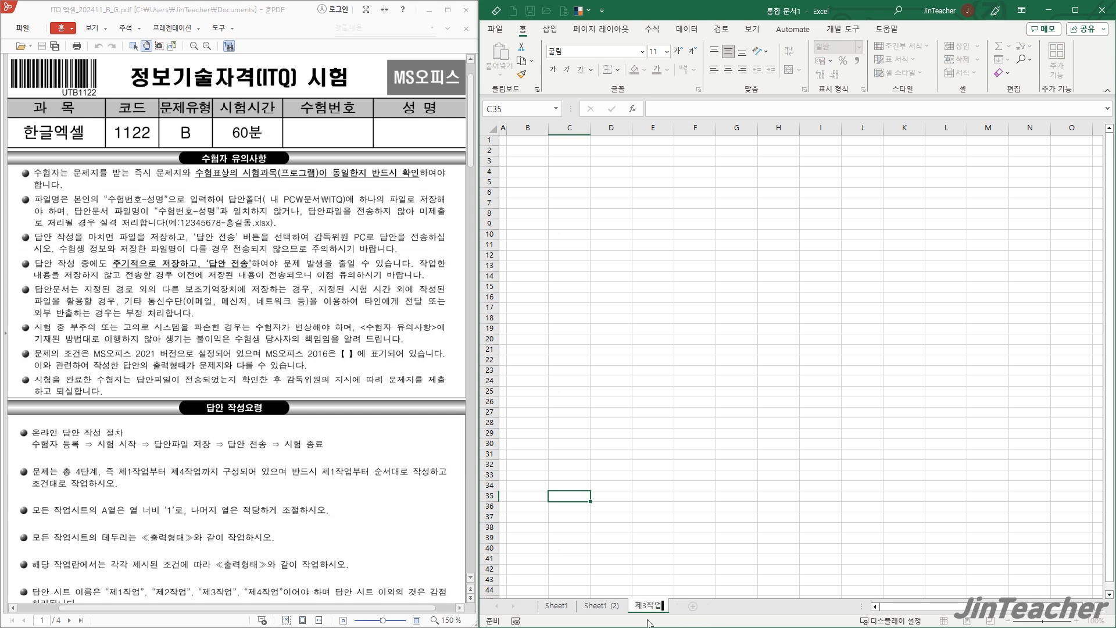
- Rename the middle sheet to 제2작업 and the first sheet to 제1작업
{"action": "double_click", "coordinate": [602, 607]}
{"action": "type", "text": "제2"}
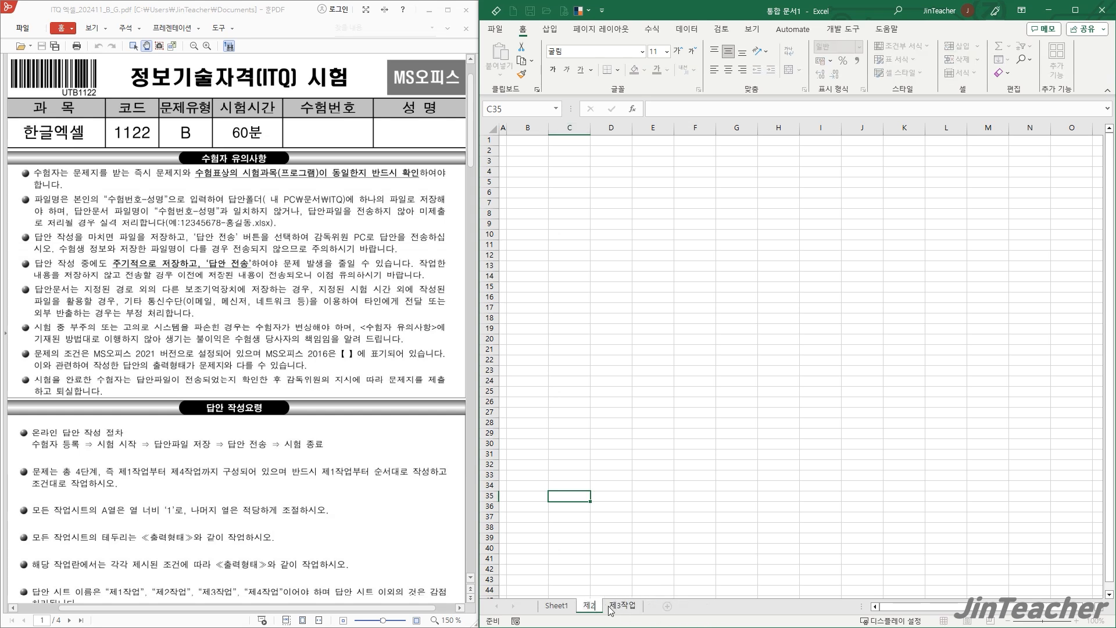
{"action": "type", "text": "작어"}
{"action": "double_click", "coordinate": [553, 607]}
{"action": "type", "text": "제1작업"}
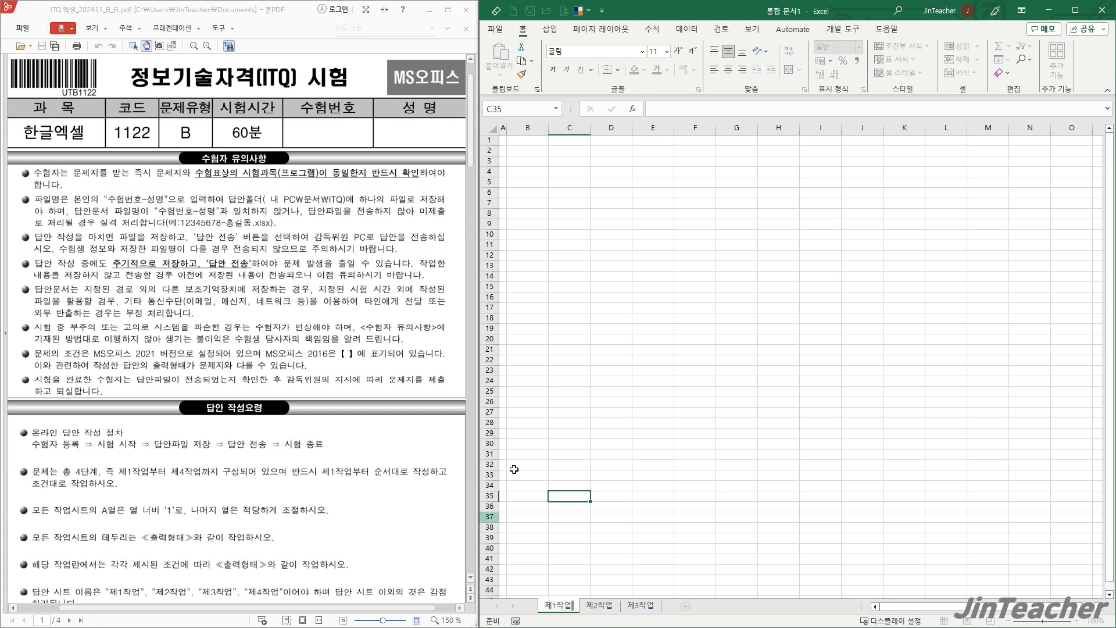
{"action": "left_click", "coordinate": [592, 244]}
- Find the 제1작업 table in the exam PDF and enter its first header, 분류번호, in cell B4
{"action": "scroll", "coordinate": [360, 317], "scroll_direction": "down", "scroll_amount": 8}
{"action": "scroll", "coordinate": [356, 322], "scroll_direction": "down", "scroll_amount": 3}
{"action": "left_click_drag", "start_coordinate": [274, 338], "coordinate": [296, 304]}
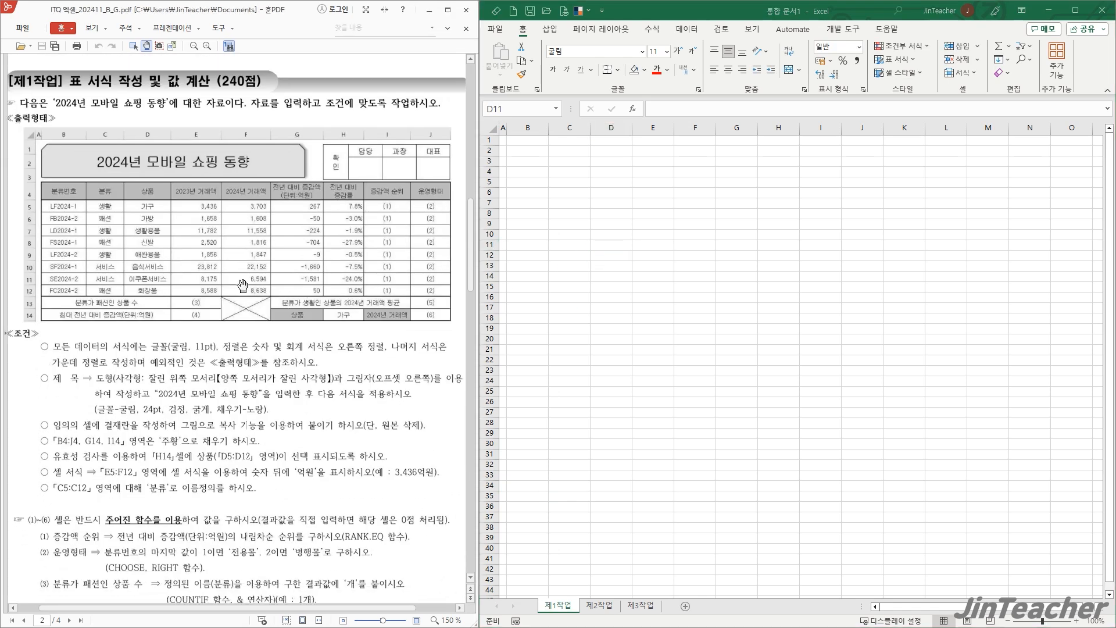
{"action": "scroll", "coordinate": [221, 288], "scroll_direction": "up", "scroll_amount": 1}
{"action": "left_click_drag", "start_coordinate": [173, 247], "coordinate": [188, 267]}
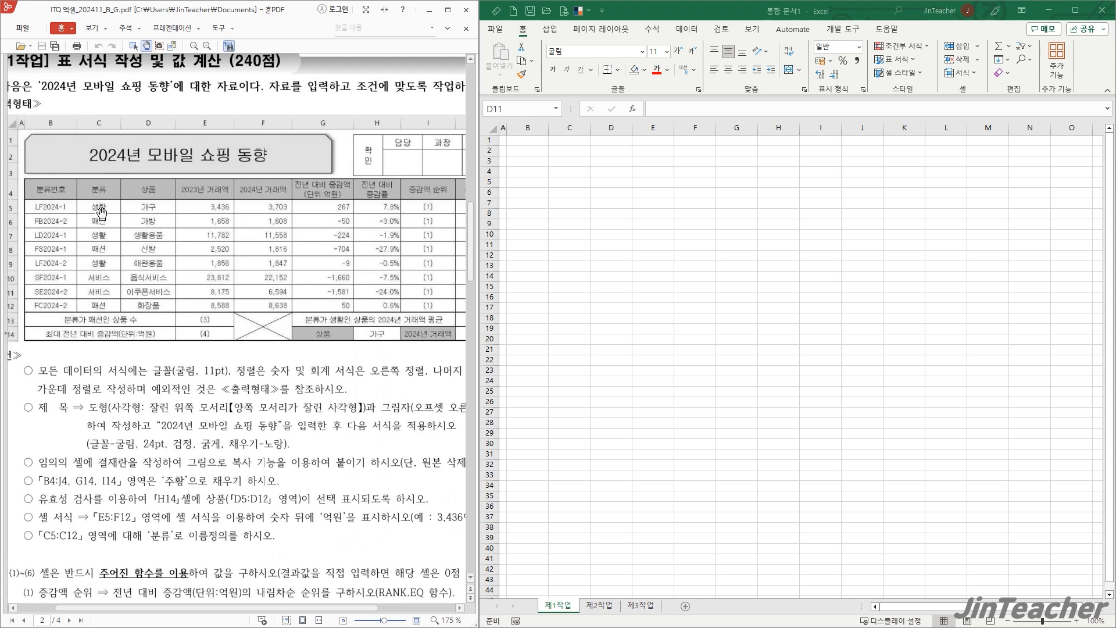
{"action": "left_click", "coordinate": [591, 227]}
{"action": "left_click", "coordinate": [517, 169]}
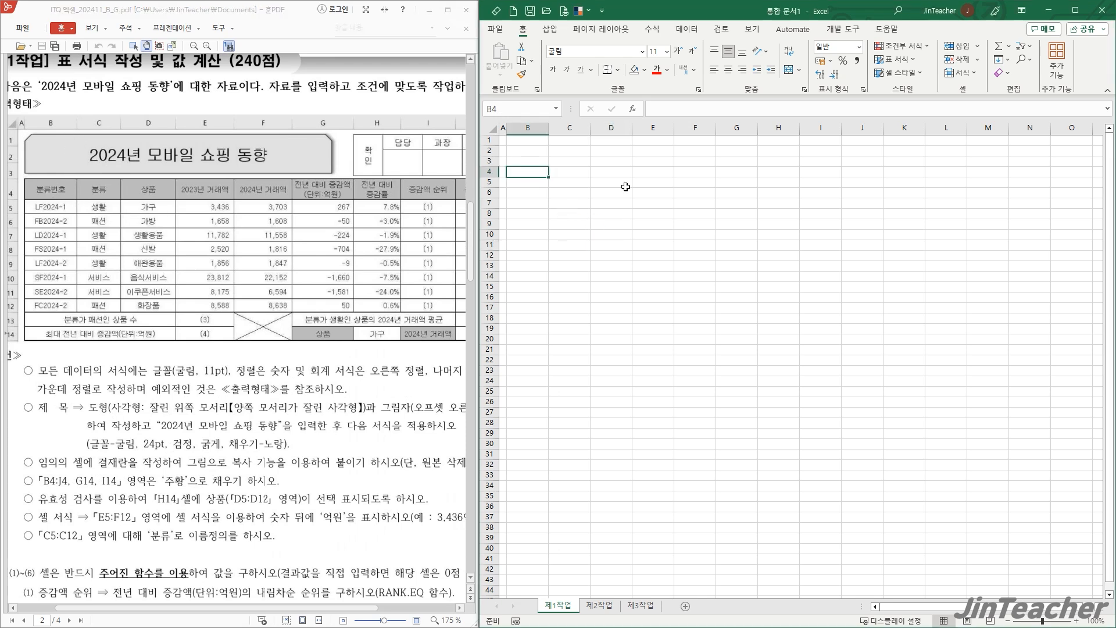
{"action": "type", "text": "분류번호"}
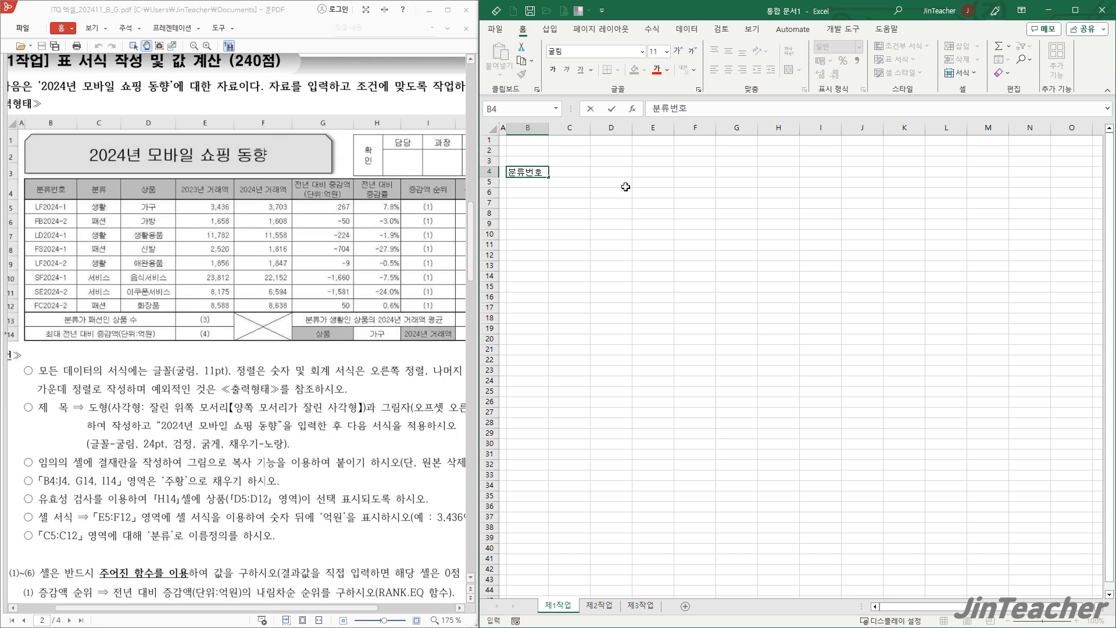
{"action": "key", "text": "Return"}
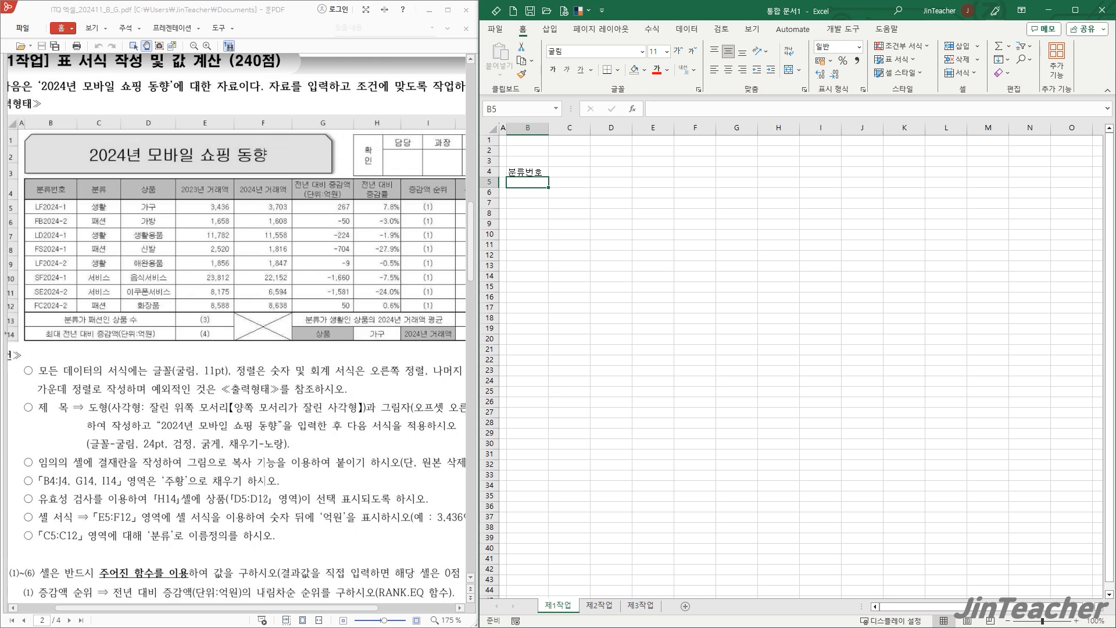
{"action": "left_click_drag", "start_coordinate": [526, 202], "coordinate": [529, 287]}
{"action": "left_click_drag", "start_coordinate": [580, 184], "coordinate": [588, 288]}
{"action": "left_click_drag", "start_coordinate": [619, 184], "coordinate": [626, 298]}
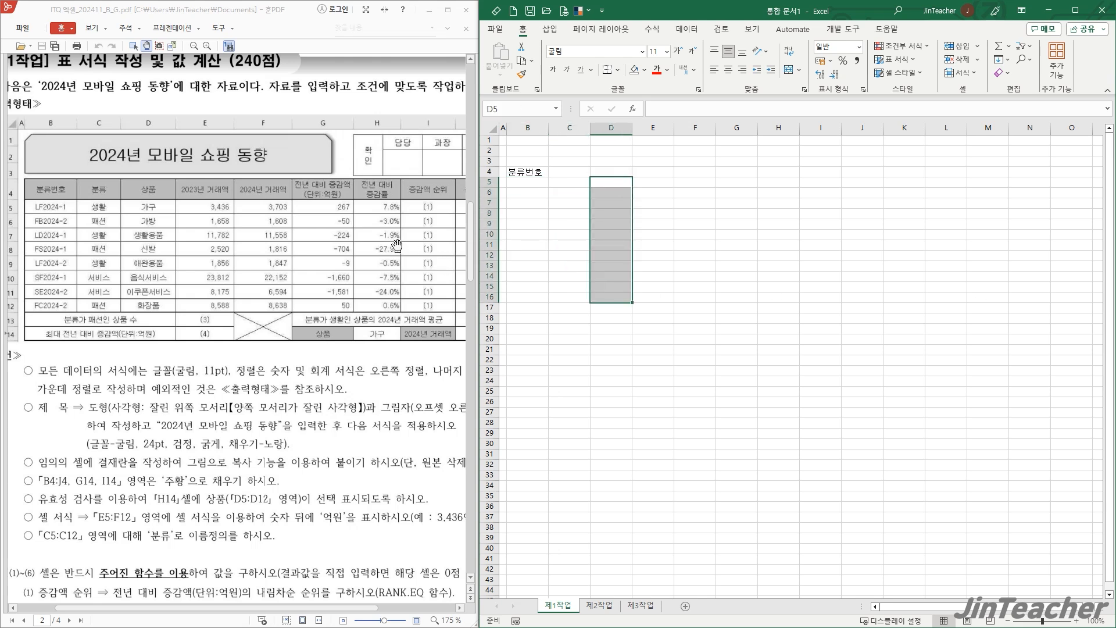
- Enter the header 전년 대비 증감률 in cell H4, with a line break before 증감률
{"action": "left_click", "coordinate": [796, 172]}
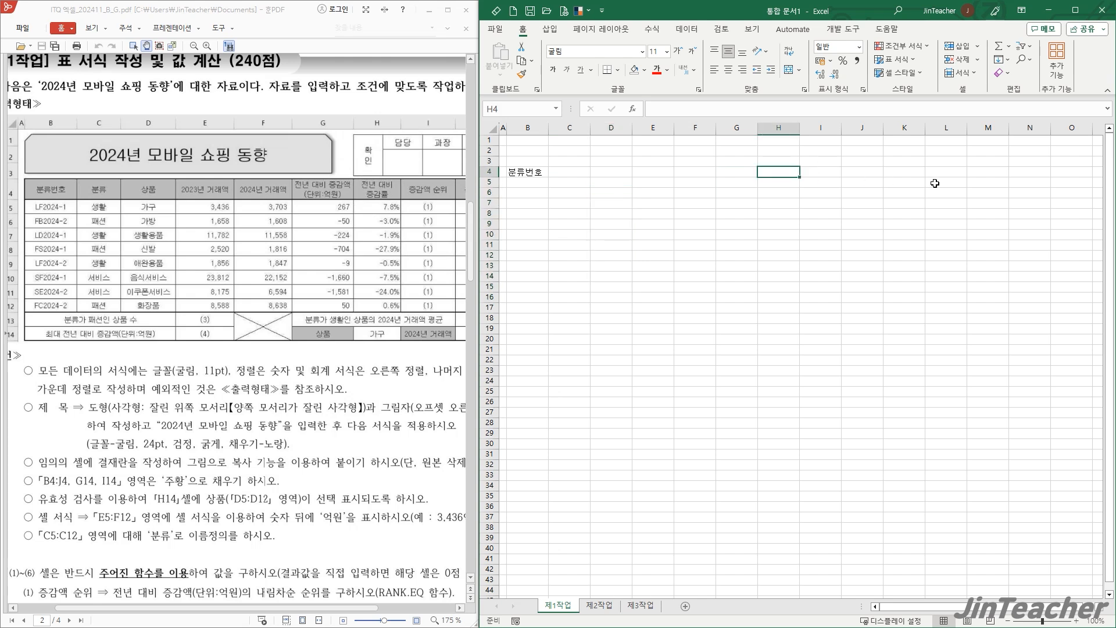
{"action": "type", "text": "전년 대비"}
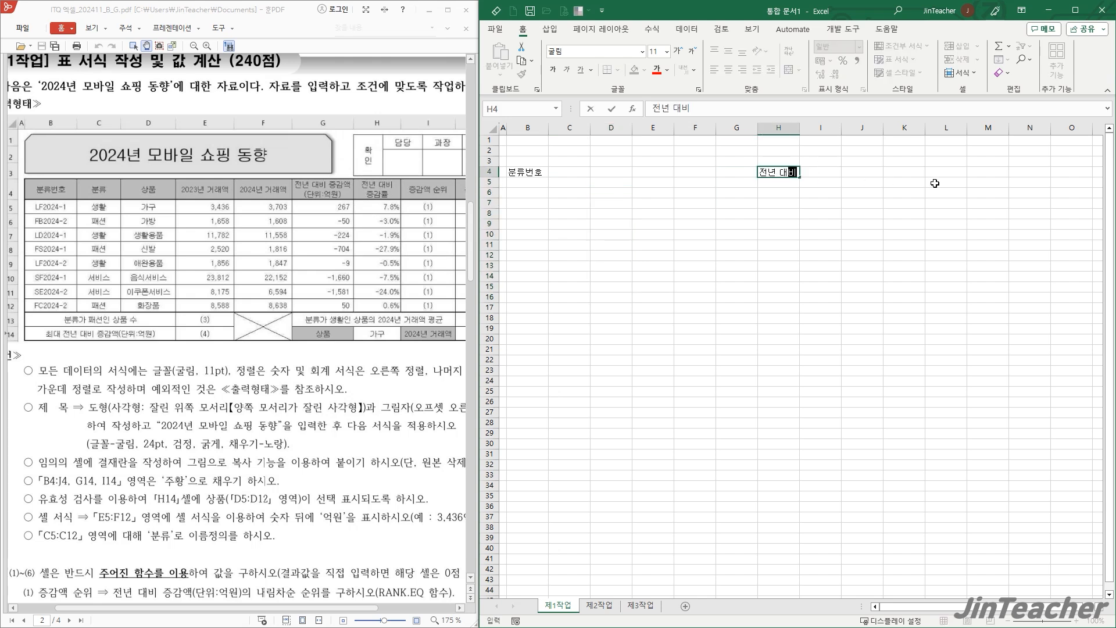
{"action": "key", "text": "alt+Return"}
{"action": "type", "text": "증감ㄹ"}
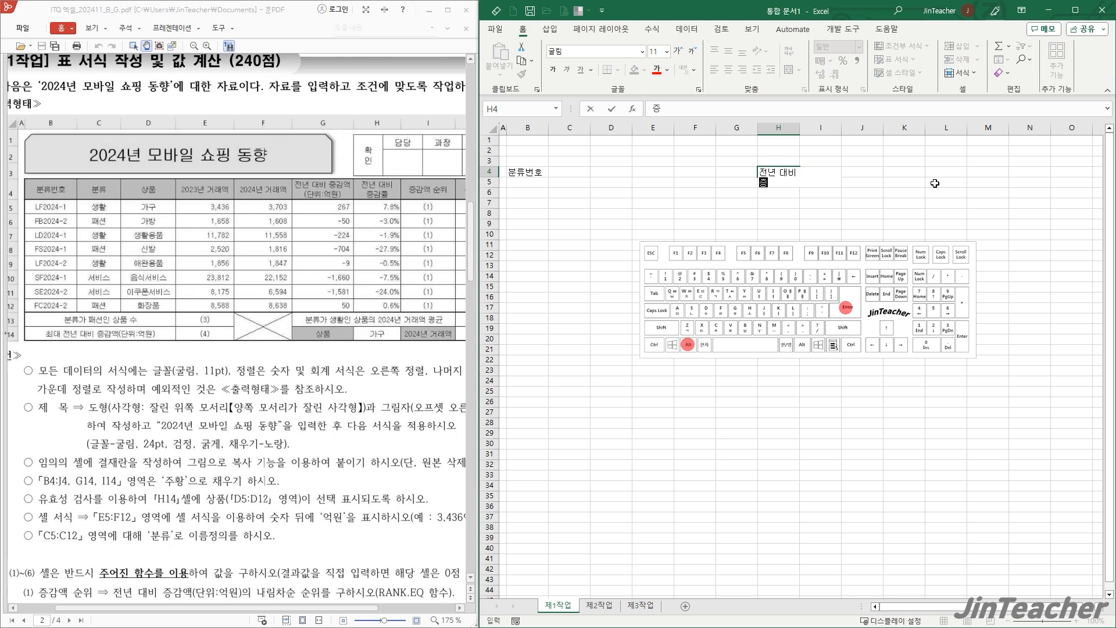
{"action": "key", "text": "Return"}
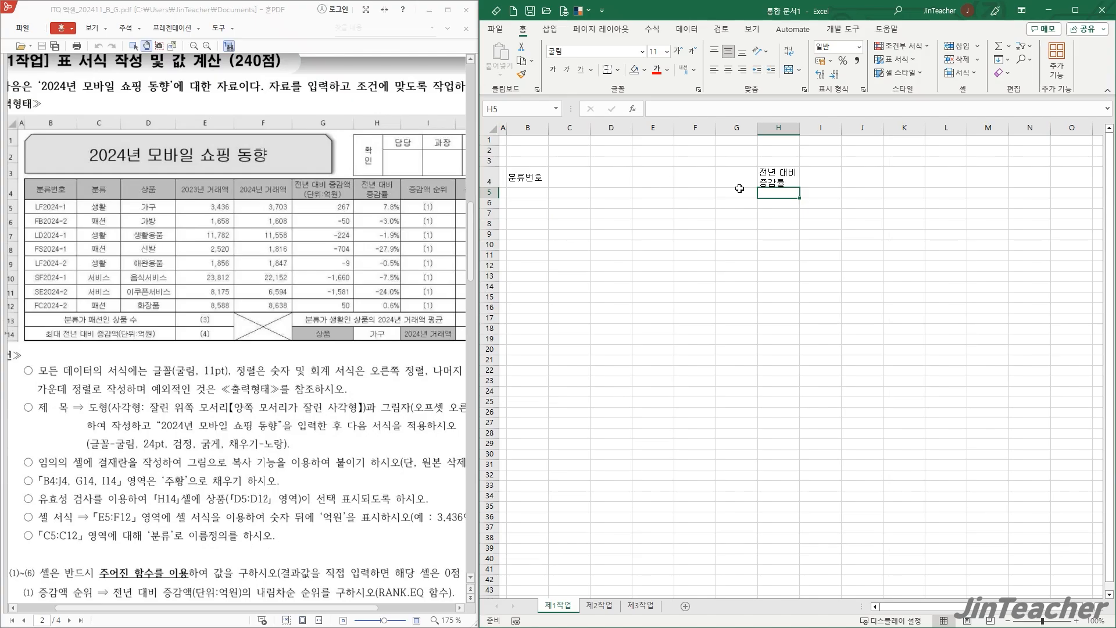
- Widen column G slightly
{"action": "left_click", "coordinate": [748, 180]}
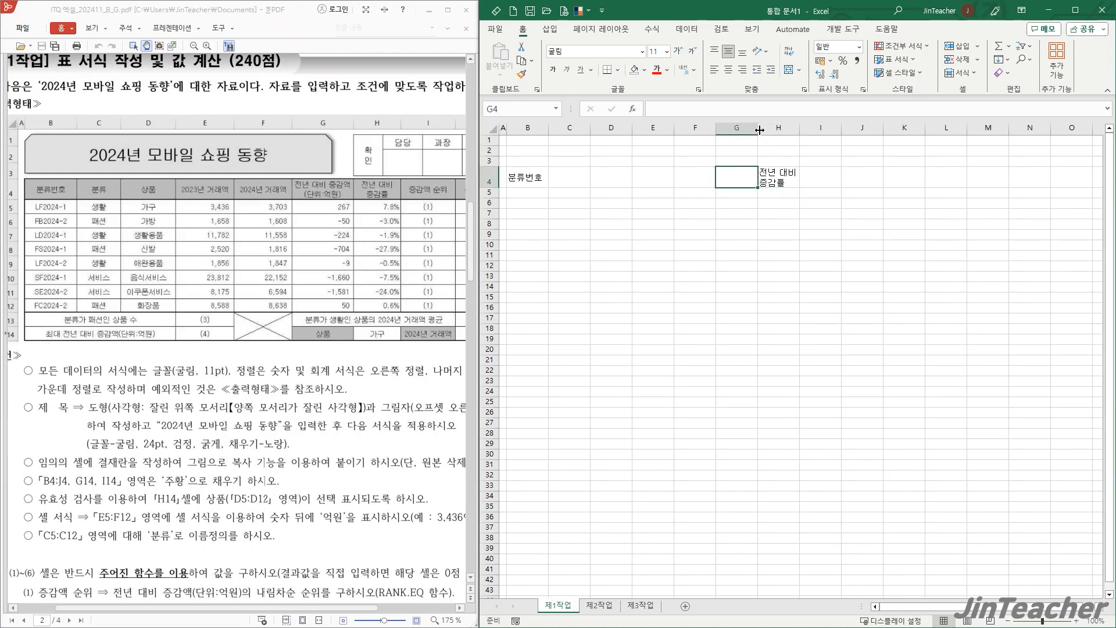
{"action": "mouse_move", "coordinate": [760, 131]}
{"action": "left_mouse_down"}
{"action": "mouse_move", "coordinate": [724, 131]}
{"action": "mouse_move", "coordinate": [791, 133]}
{"action": "mouse_move", "coordinate": [769, 133]}
{"action": "left_mouse_up"}
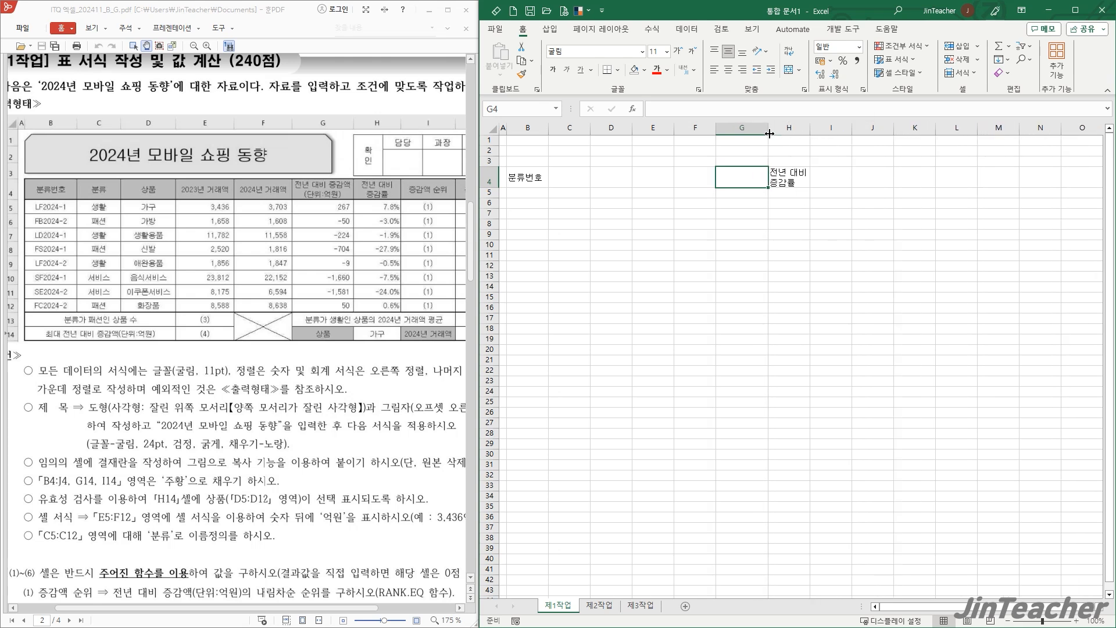
{"action": "left_click", "coordinate": [696, 233]}
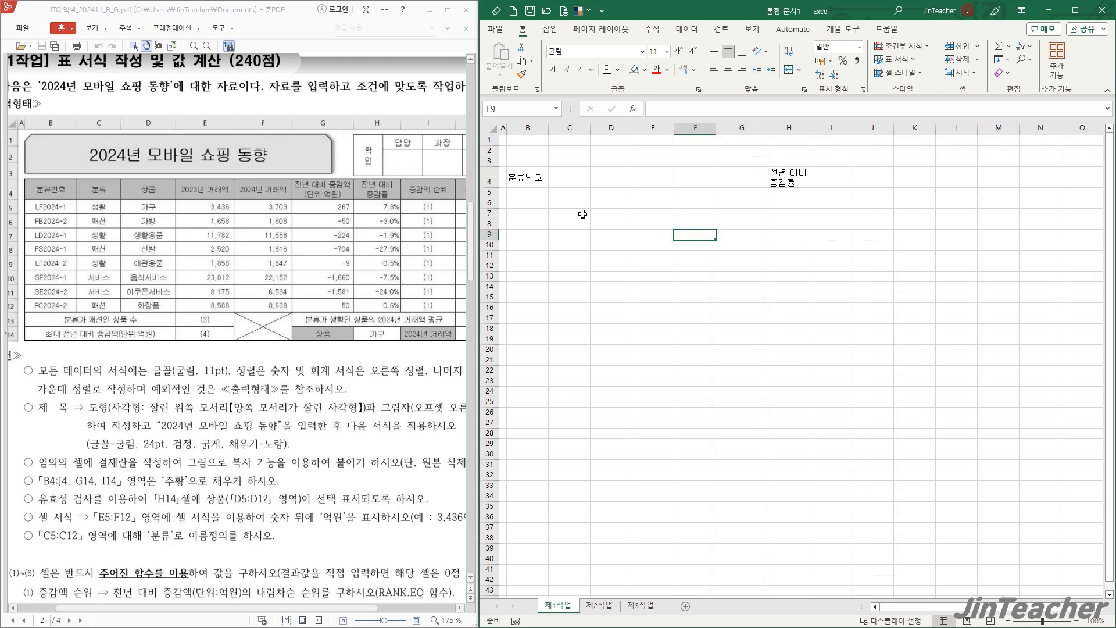
{"action": "scroll", "coordinate": [336, 262], "scroll_direction": "down", "scroll_amount": 1}
{"action": "left_click_drag", "start_coordinate": [340, 339], "coordinate": [306, 291]}
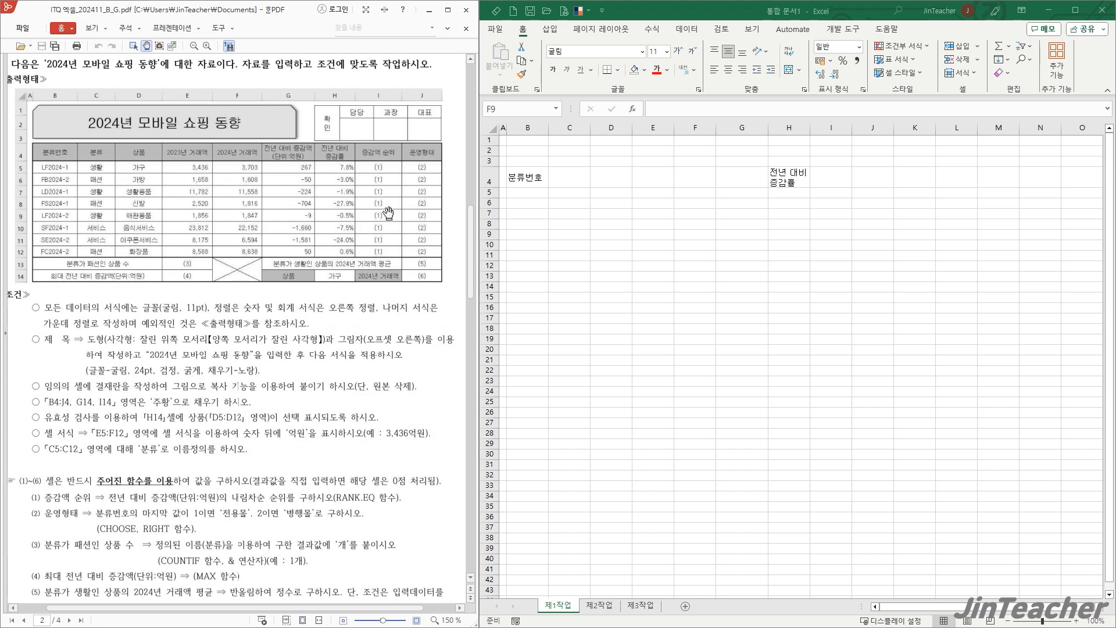
{"action": "left_click", "coordinate": [701, 236]}
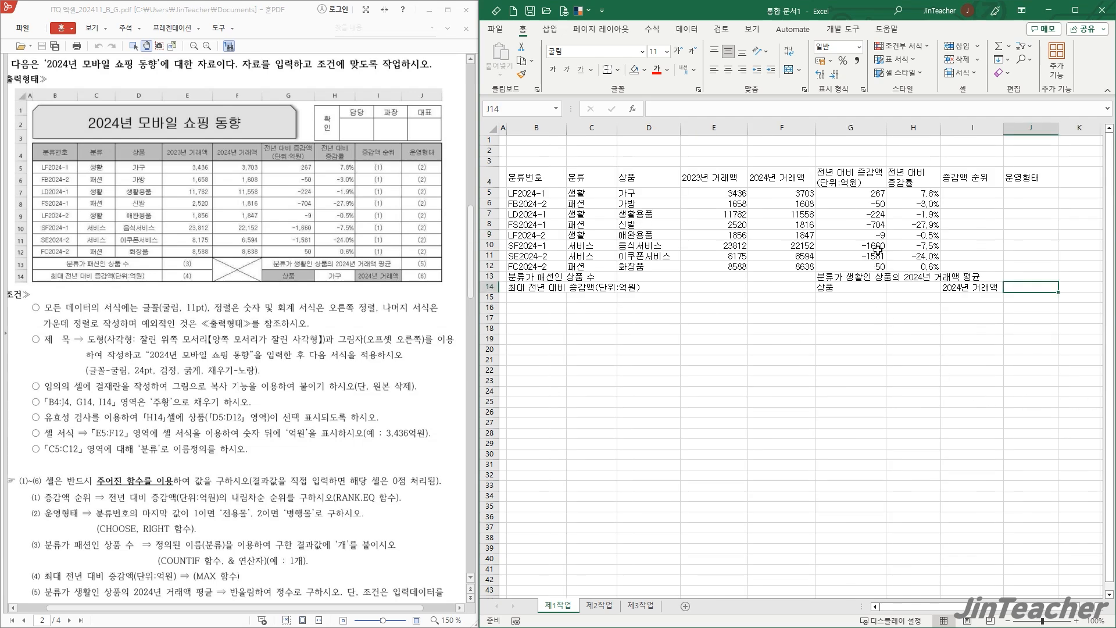
- Try showing the percentages in H5:H12 with three decimal places and return them to one decimal place
{"action": "left_click_drag", "start_coordinate": [914, 199], "coordinate": [914, 269]}
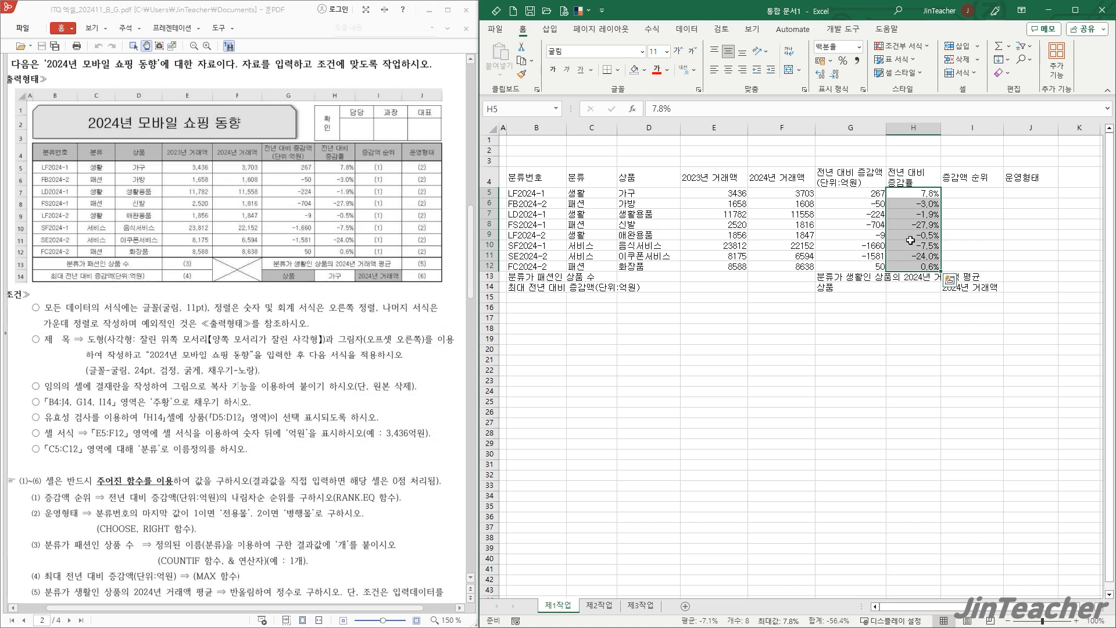
{"action": "left_click", "coordinate": [822, 79]}
{"action": "left_click", "coordinate": [822, 79]}
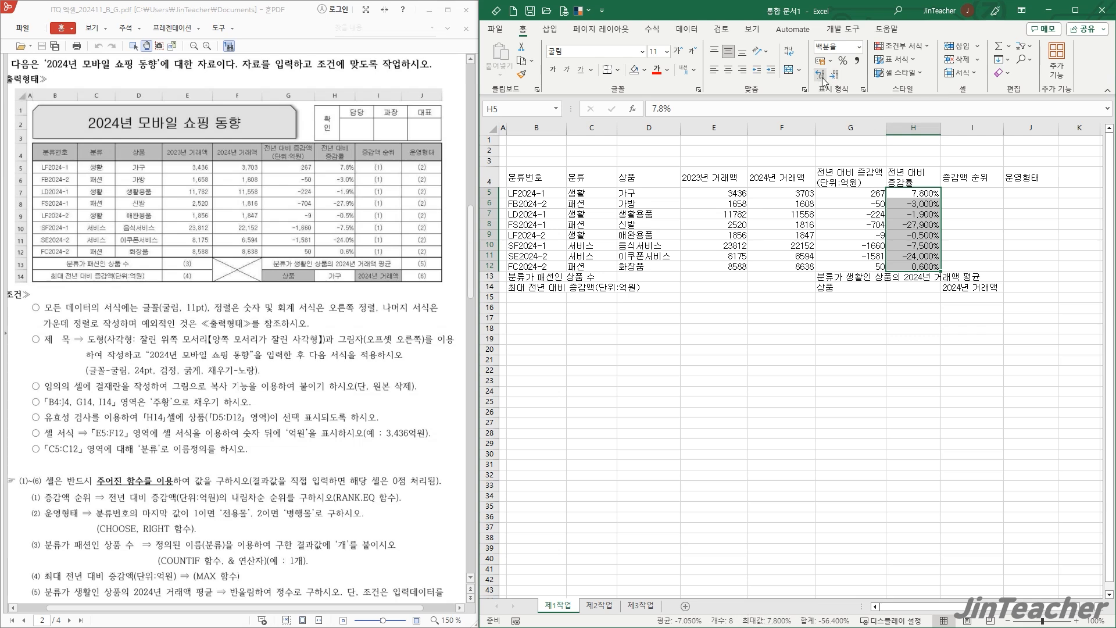
{"action": "left_click", "coordinate": [833, 78]}
{"action": "left_click", "coordinate": [834, 78]}
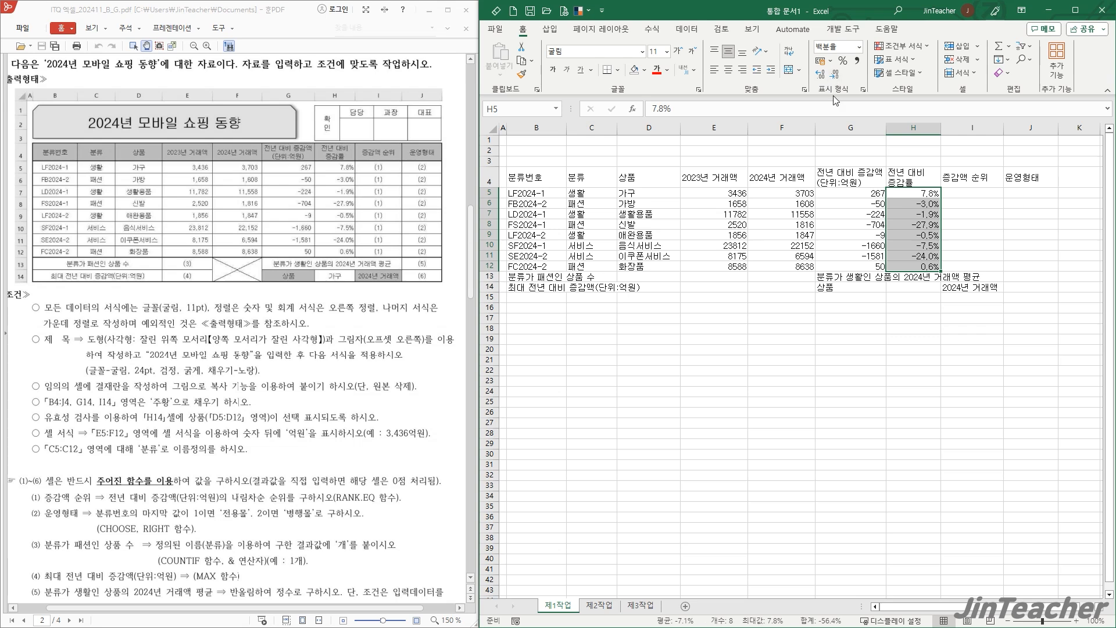
{"action": "left_click", "coordinate": [913, 226]}
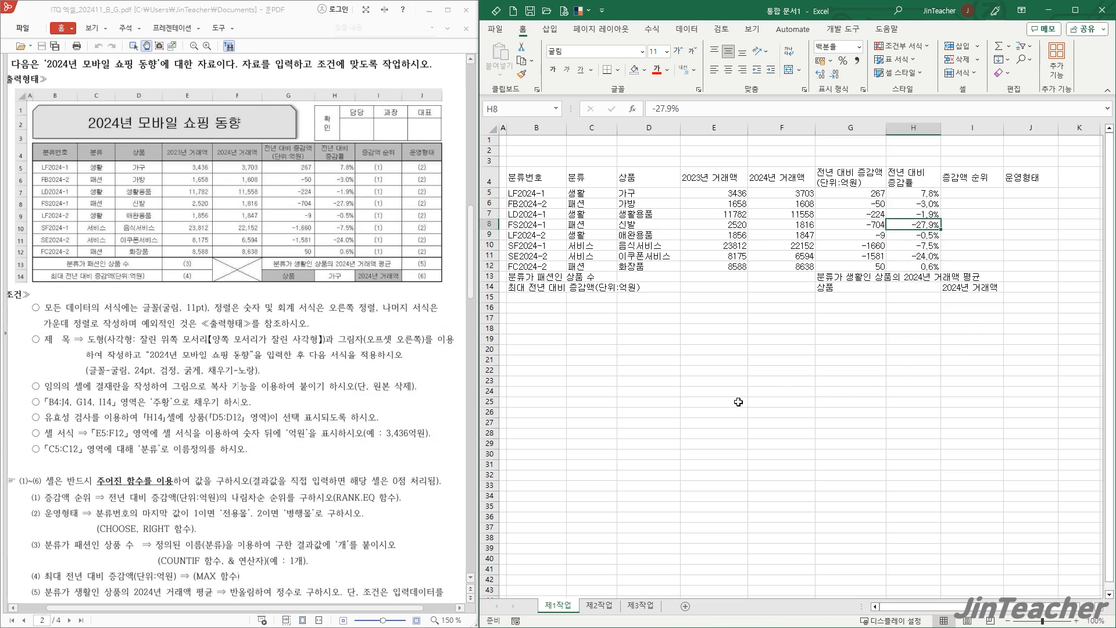
- Merge and center the ranges B13:D13, B14:D14, F13:F14 and G13:I13
{"action": "left_click", "coordinate": [570, 341]}
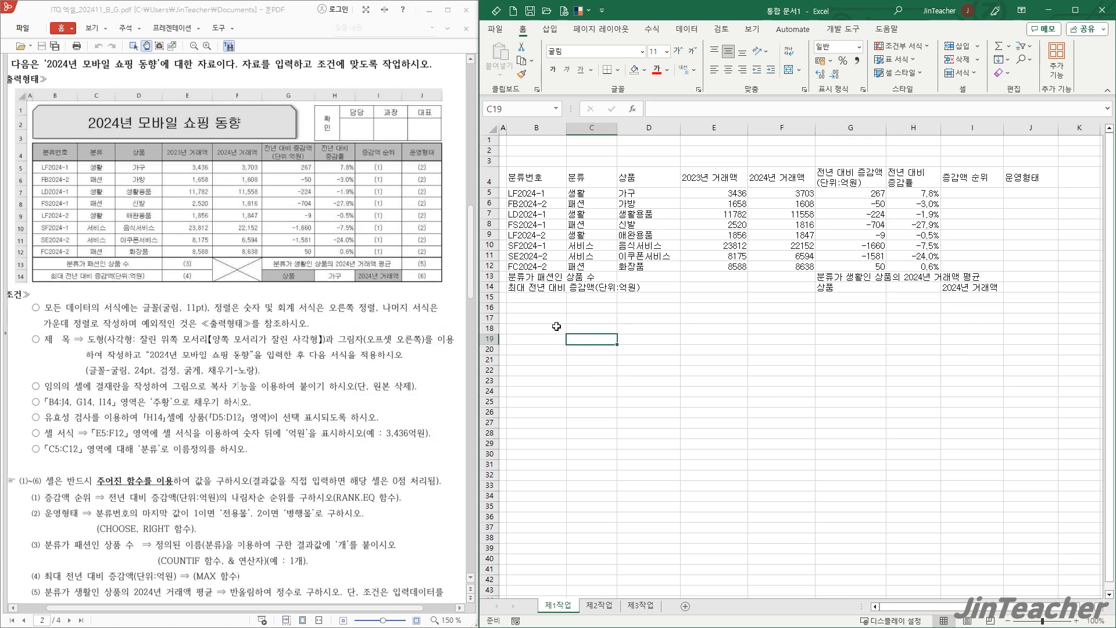
{"action": "left_click_drag", "start_coordinate": [531, 279], "coordinate": [628, 274]}
{"action": "left_click_drag", "start_coordinate": [536, 290], "coordinate": [639, 288]}
{"action": "left_click_drag", "start_coordinate": [790, 277], "coordinate": [963, 276]}
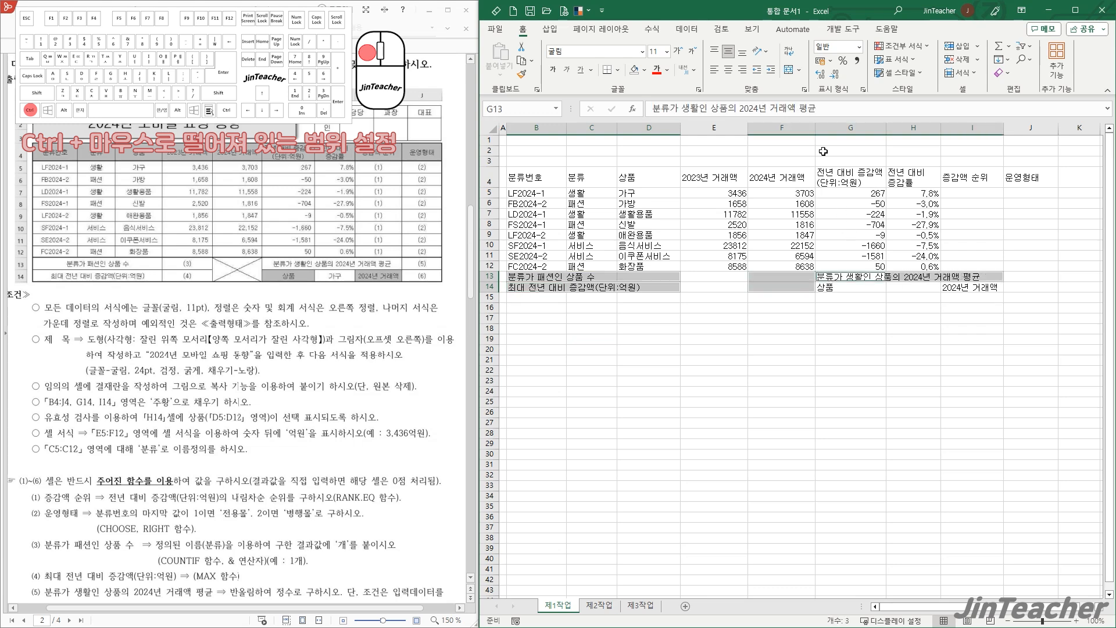
{"action": "left_click", "coordinate": [789, 70]}
{"action": "left_click", "coordinate": [729, 330]}
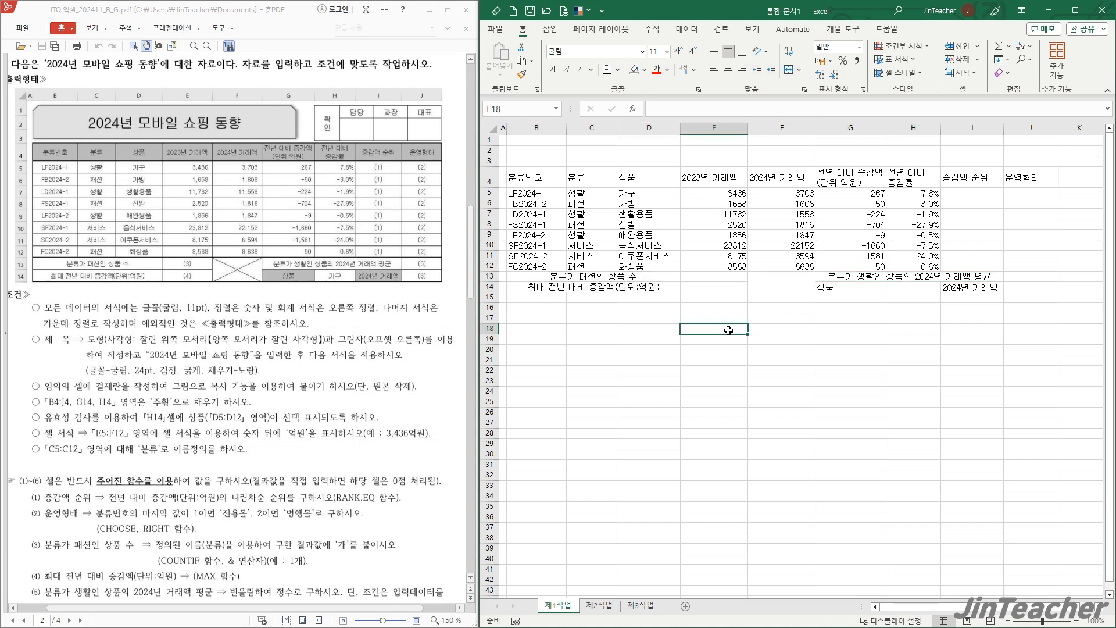
- Apply all borders to B4:J14 and put a thick outside border around the range
{"action": "left_click_drag", "start_coordinate": [532, 178], "coordinate": [1035, 291]}
{"action": "left_click", "coordinate": [618, 69]}
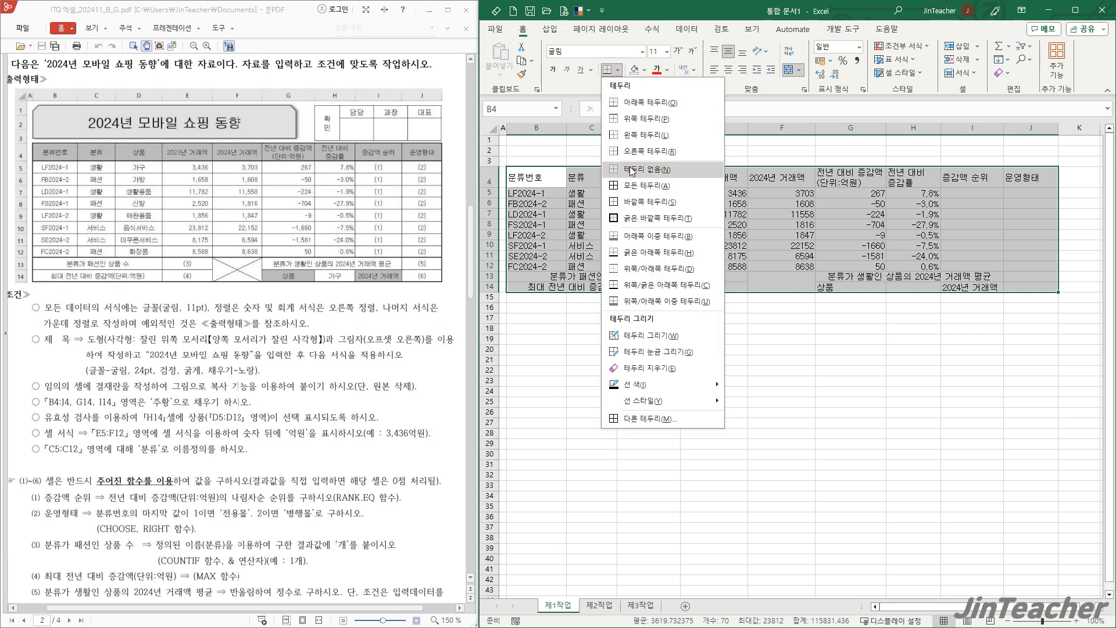
{"action": "left_click", "coordinate": [634, 188]}
{"action": "left_click", "coordinate": [617, 70]}
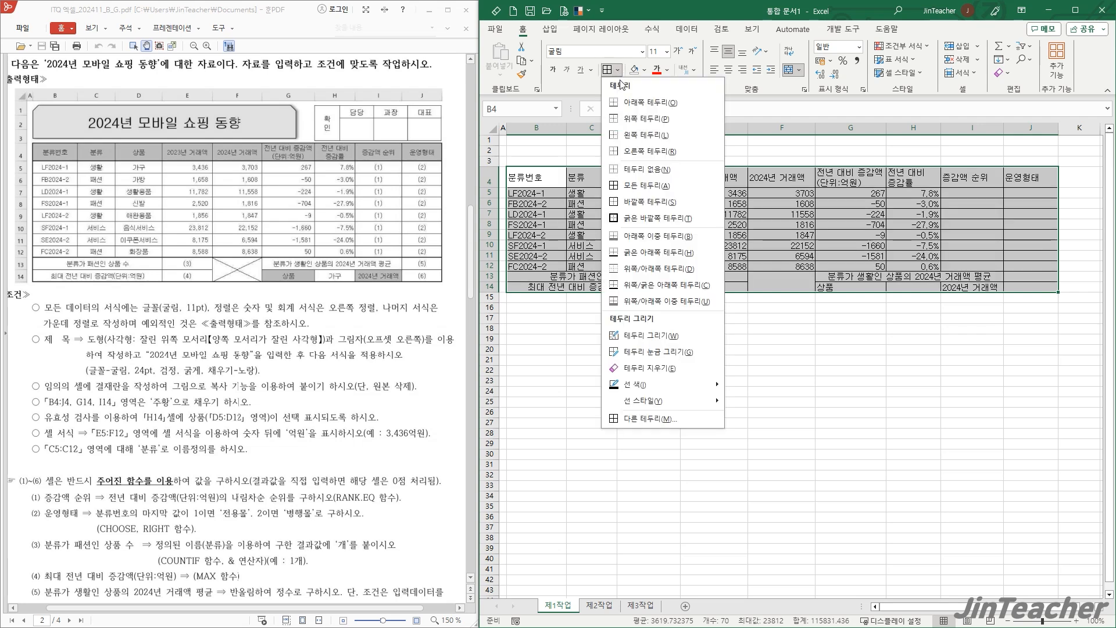
{"action": "left_click", "coordinate": [644, 219]}
- Put a thick outside border around the data rows B5:J12
{"action": "left_click_drag", "start_coordinate": [558, 194], "coordinate": [1029, 267]}
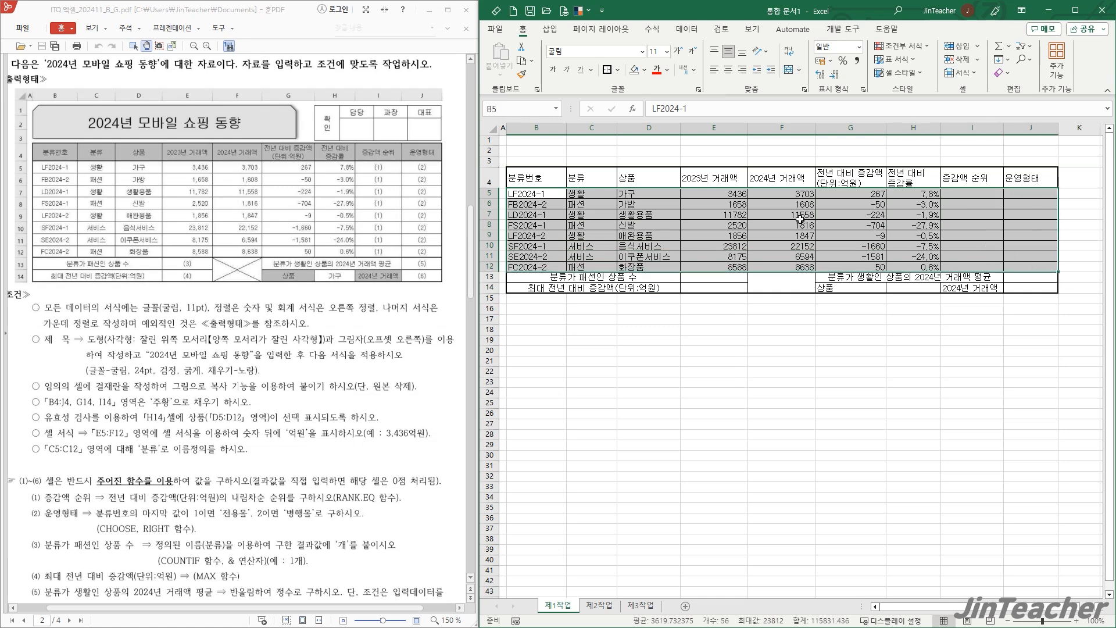
{"action": "left_click", "coordinate": [607, 71]}
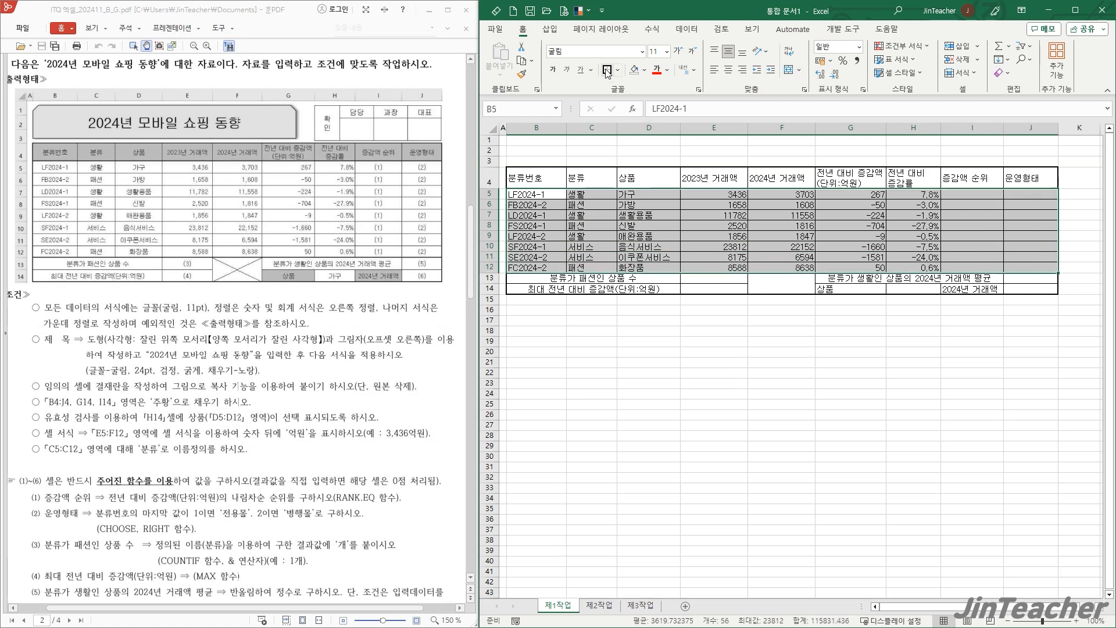
{"action": "left_click", "coordinate": [714, 331]}
- Add both diagonal border lines to the merged cell F13:F14 so they form an X
{"action": "left_click", "coordinate": [797, 281]}
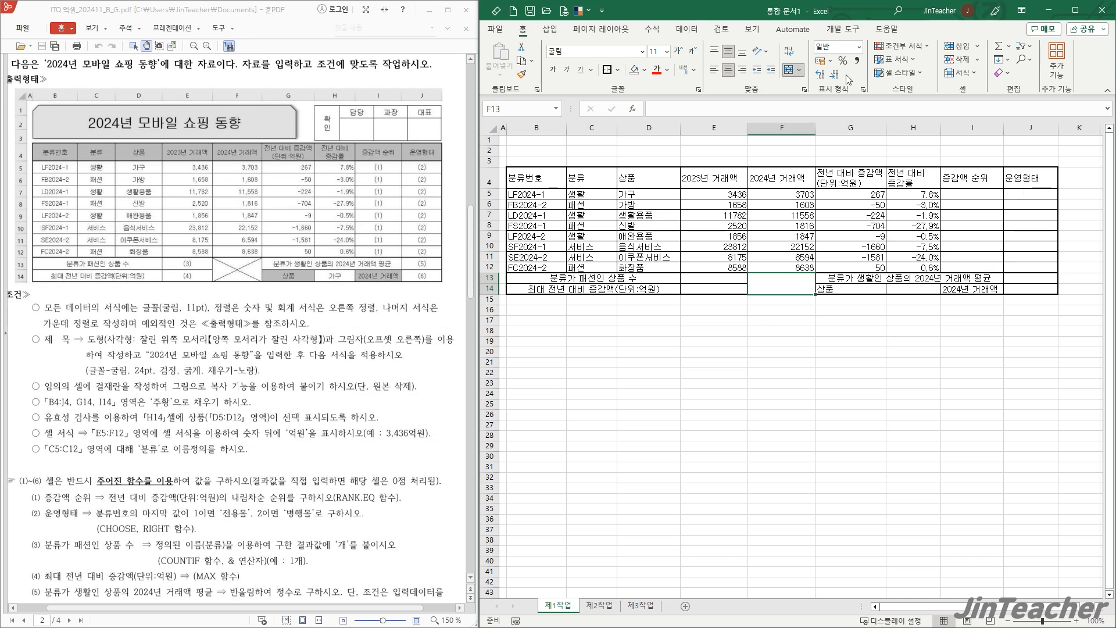
{"action": "left_click", "coordinate": [865, 94]}
{"action": "left_click_drag", "start_coordinate": [847, 157], "coordinate": [523, 156]}
{"action": "left_click", "coordinate": [562, 173]}
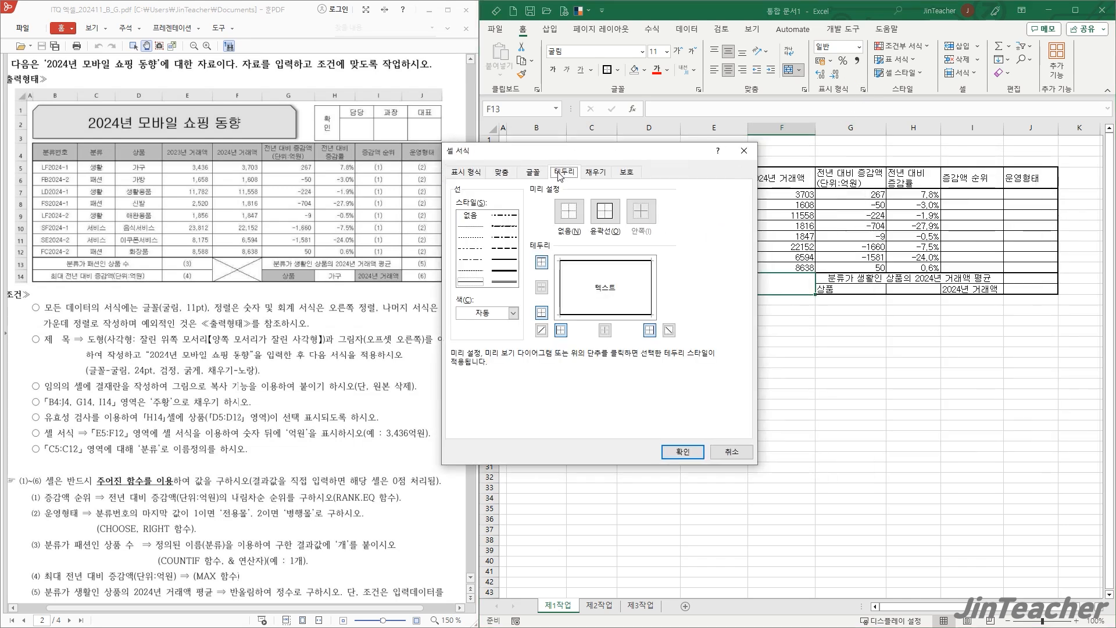
{"action": "left_click", "coordinate": [541, 330]}
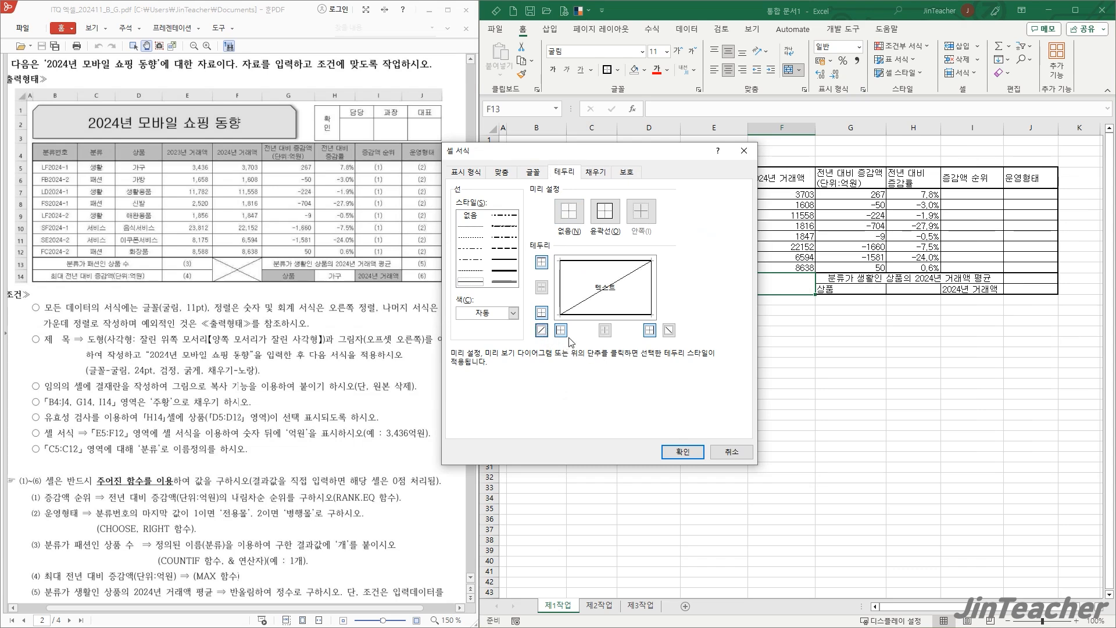
{"action": "left_click", "coordinate": [669, 330]}
{"action": "left_click", "coordinate": [683, 452]}
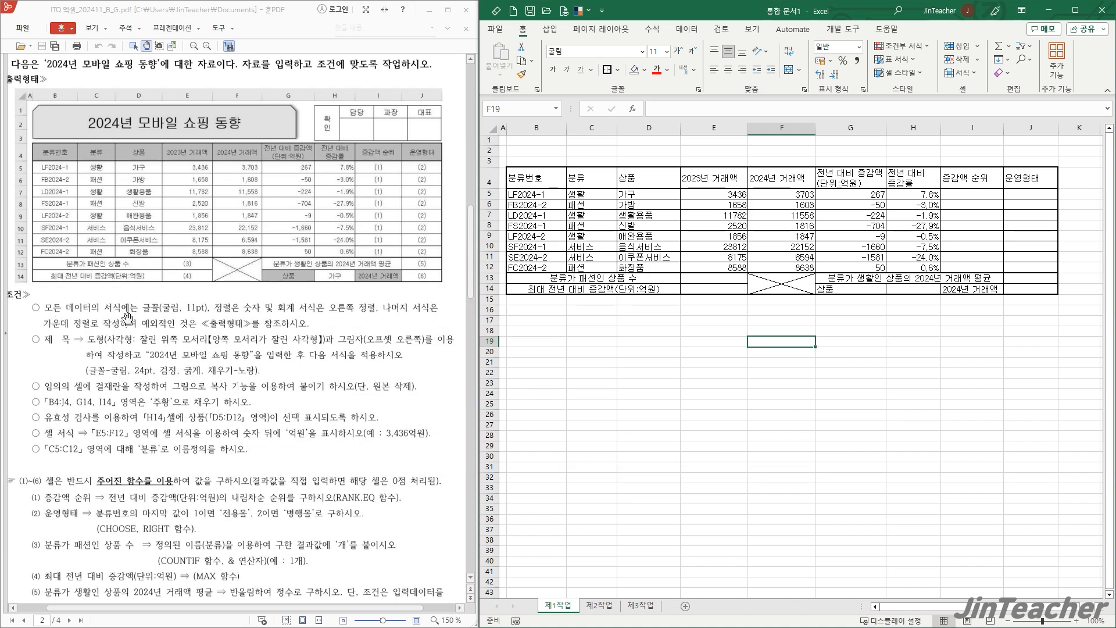
- Center the contents of the whole table B4:J14 horizontally
{"action": "left_click", "coordinate": [589, 219]}
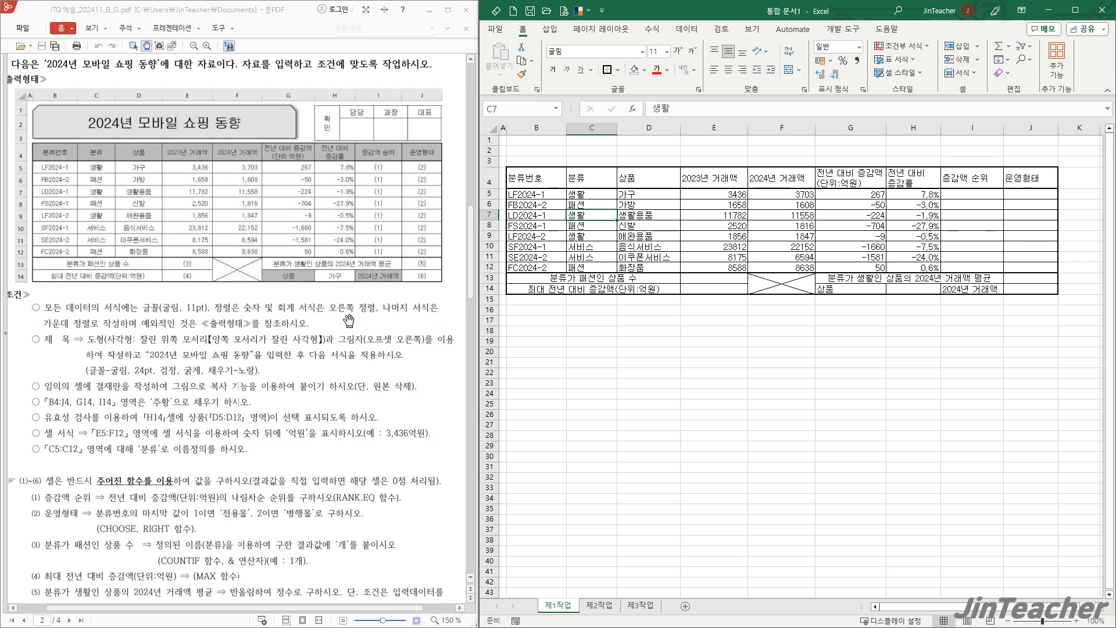
{"action": "left_click", "coordinate": [596, 341]}
{"action": "left_click_drag", "start_coordinate": [558, 182], "coordinate": [1032, 290]}
{"action": "left_click", "coordinate": [728, 70]}
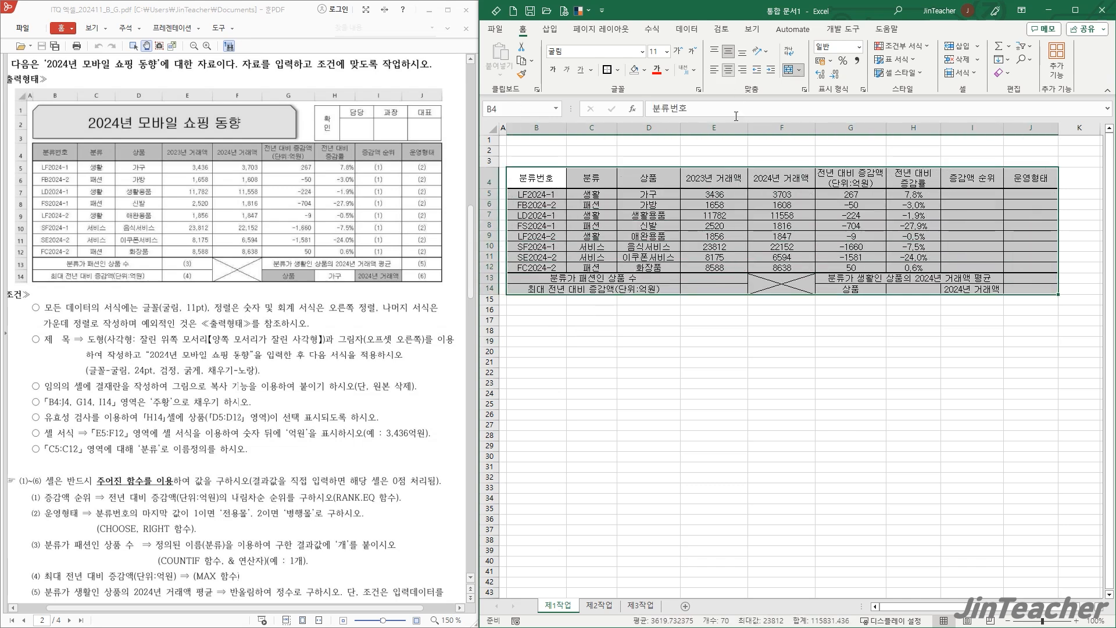
{"action": "left_click", "coordinate": [782, 320]}
- Right-align the numeric values in E5:H12
{"action": "left_click_drag", "start_coordinate": [714, 196], "coordinate": [931, 267]}
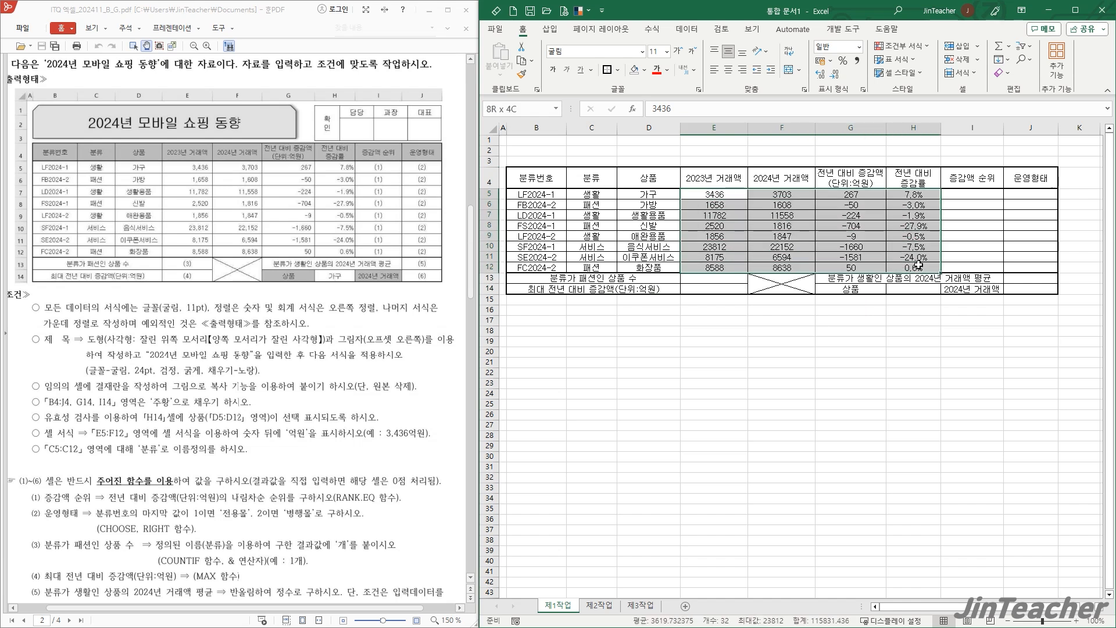
{"action": "left_click", "coordinate": [744, 71]}
{"action": "left_click", "coordinate": [972, 362]}
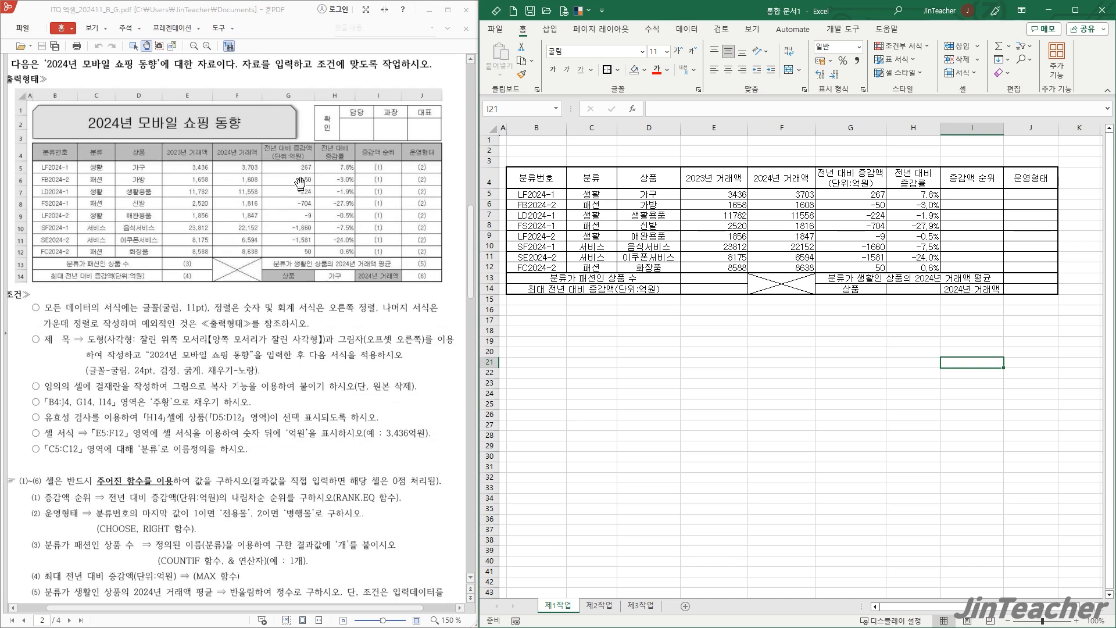
- Fill the header row B4:J4 and cells G14 and I14 with the standard orange color
{"action": "left_click_drag", "start_coordinate": [540, 178], "coordinate": [1026, 176]}
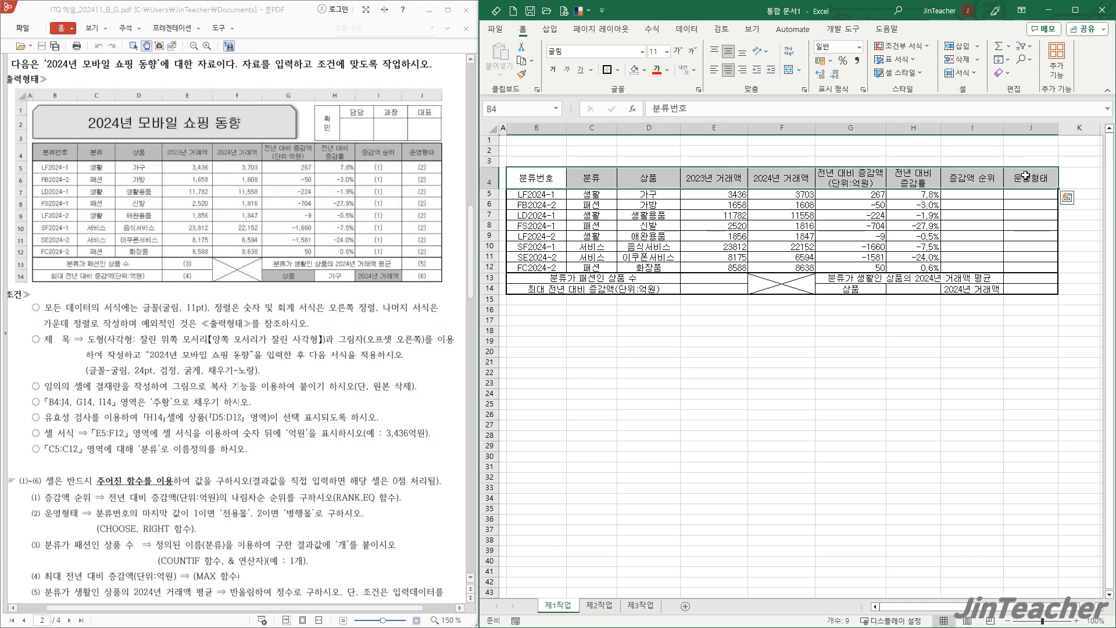
{"action": "left_click", "coordinate": [852, 292], "text": "ctrl"}
{"action": "left_click", "coordinate": [949, 291], "text": "ctrl"}
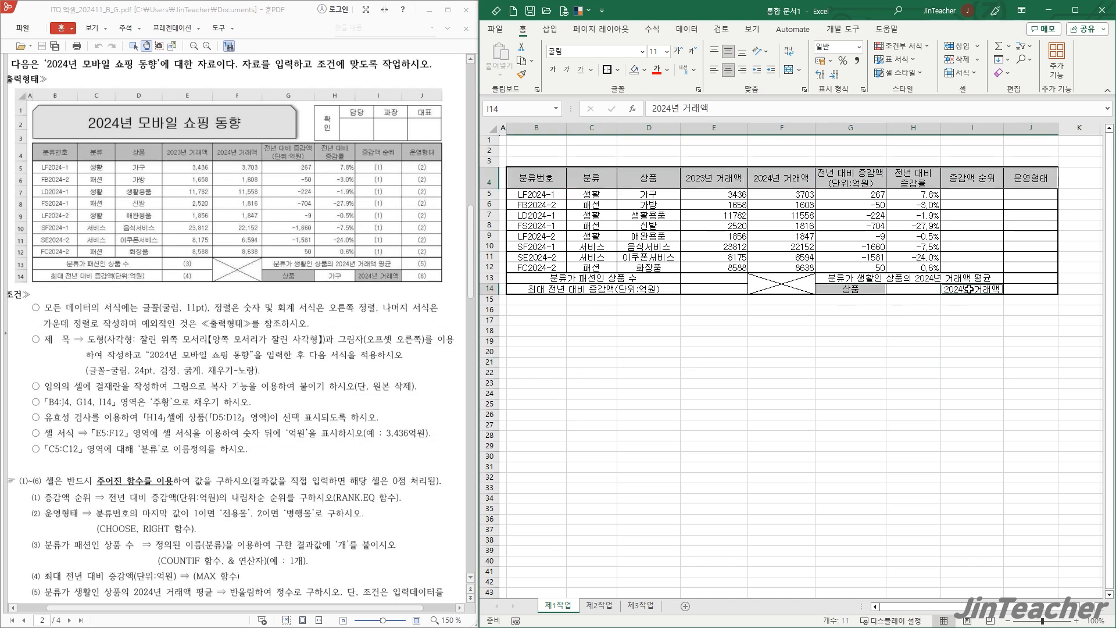
{"action": "left_click", "coordinate": [644, 71]}
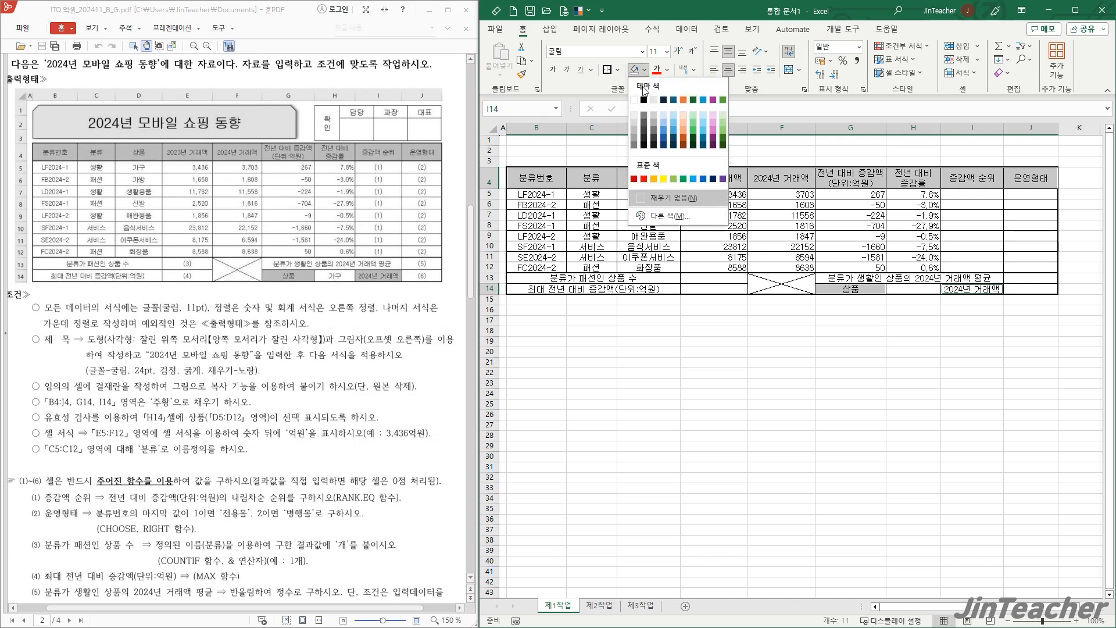
{"action": "left_click", "coordinate": [654, 179]}
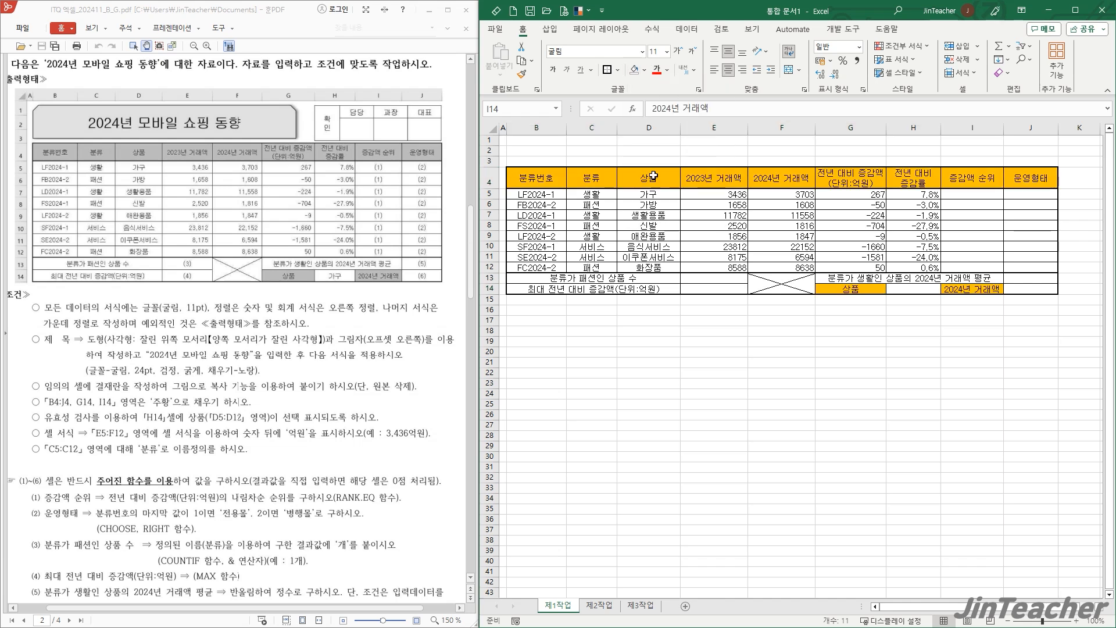
{"action": "left_click", "coordinate": [631, 342]}
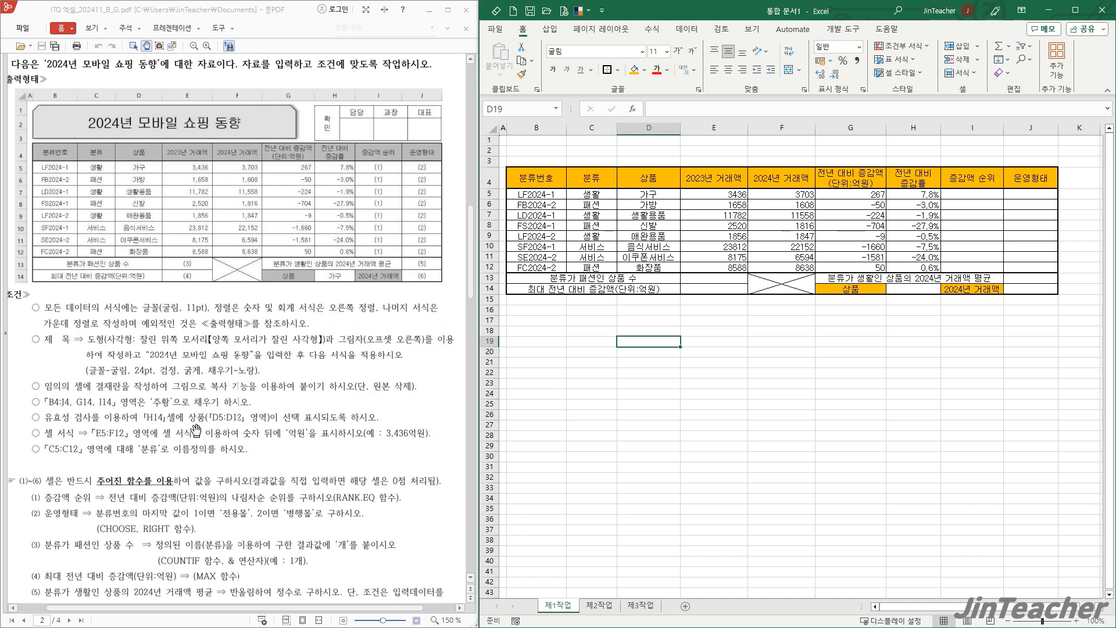
- Add data validation to cell H14 as a list (목록) with the source =$D$5:$D$12
{"action": "left_click", "coordinate": [871, 338]}
{"action": "left_click", "coordinate": [918, 287]}
{"action": "left_click_drag", "start_coordinate": [651, 191], "coordinate": [650, 267]}
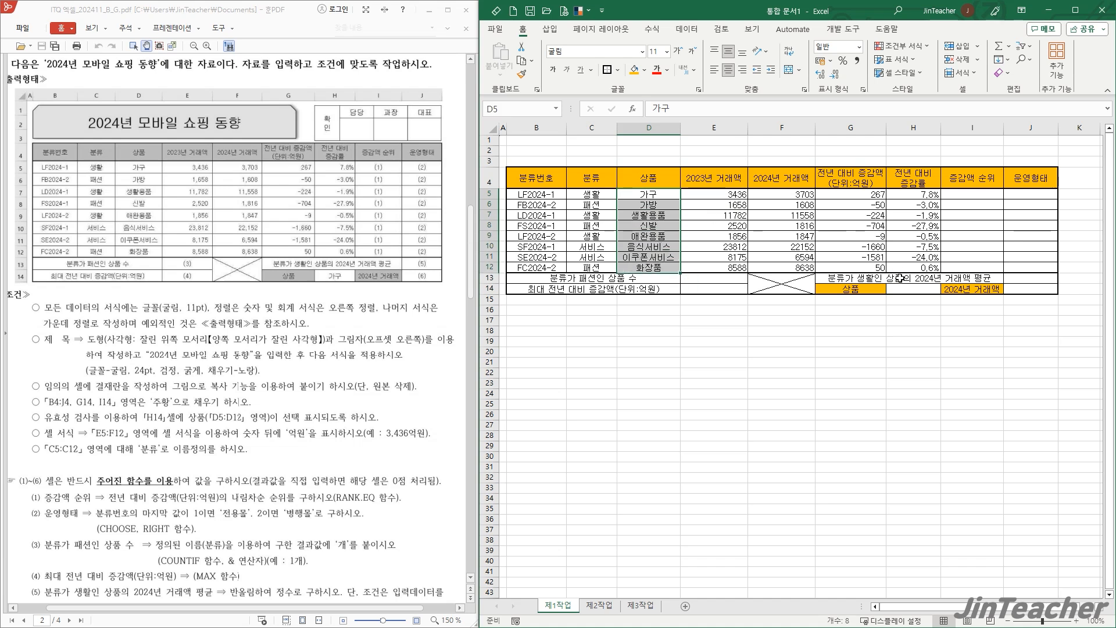
{"action": "left_click", "coordinate": [925, 289]}
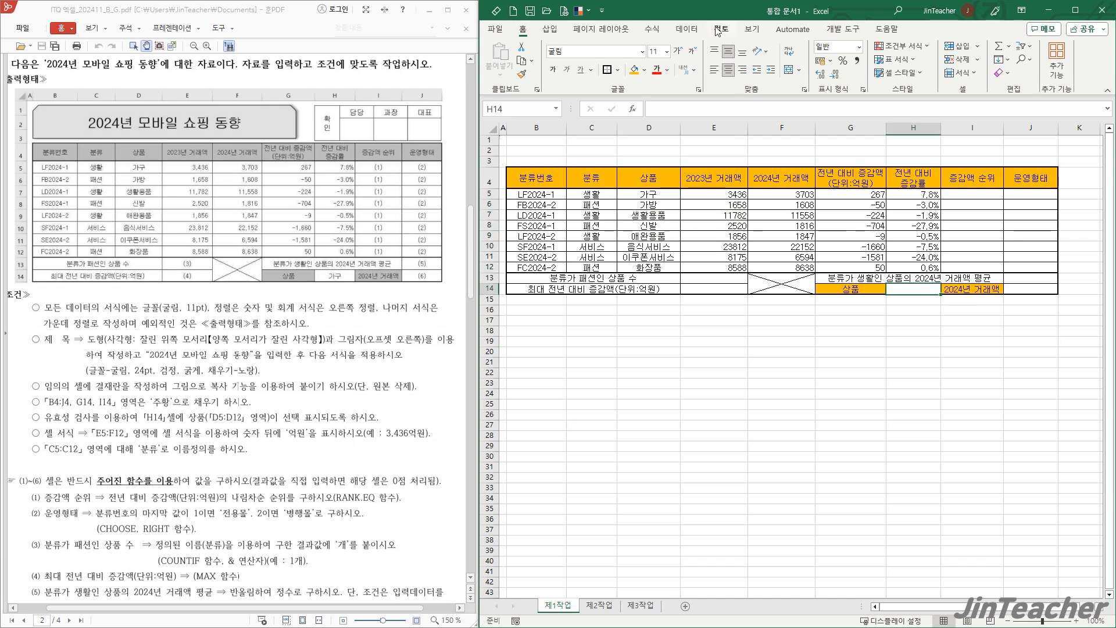
{"action": "left_click", "coordinate": [687, 29]}
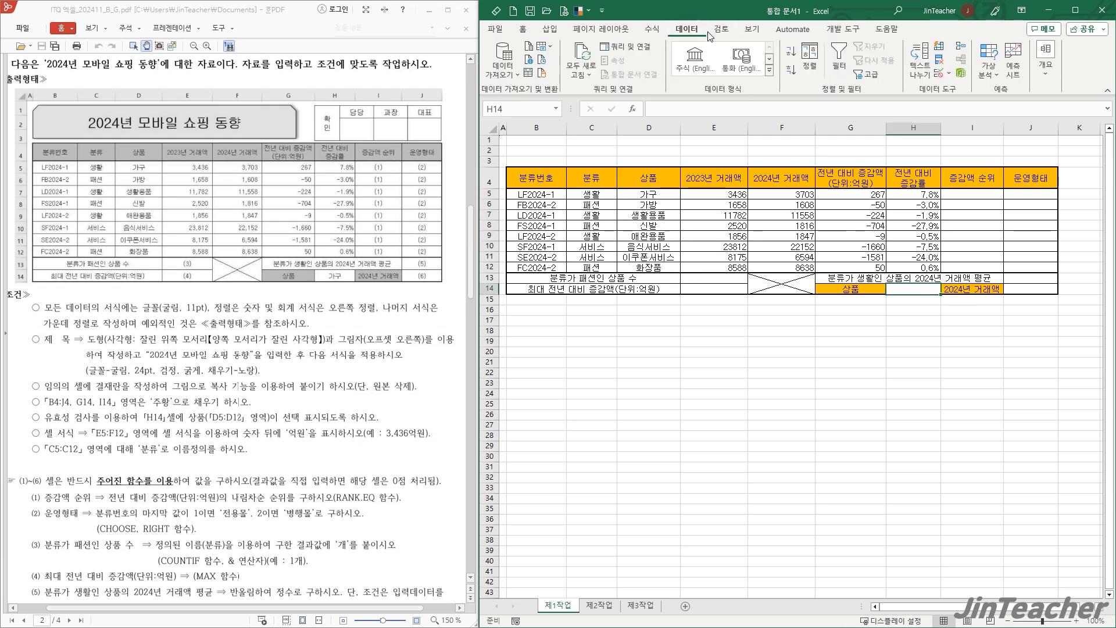
{"action": "left_click", "coordinate": [939, 72]}
{"action": "left_click_drag", "start_coordinate": [602, 216], "coordinate": [708, 330]}
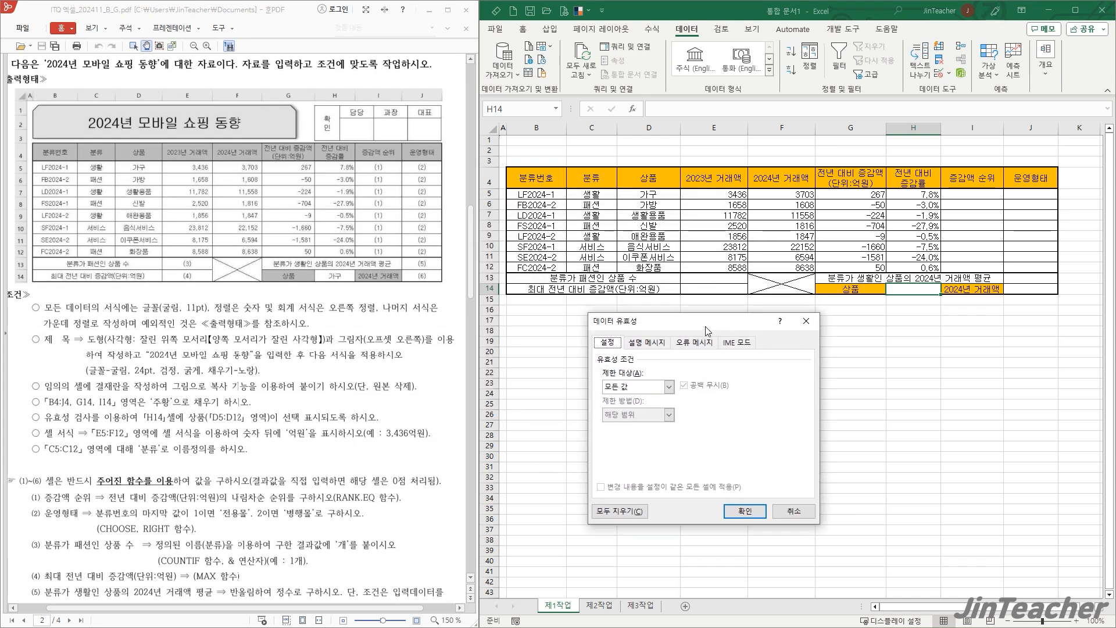
{"action": "left_click", "coordinate": [670, 386]}
{"action": "left_click", "coordinate": [629, 425]}
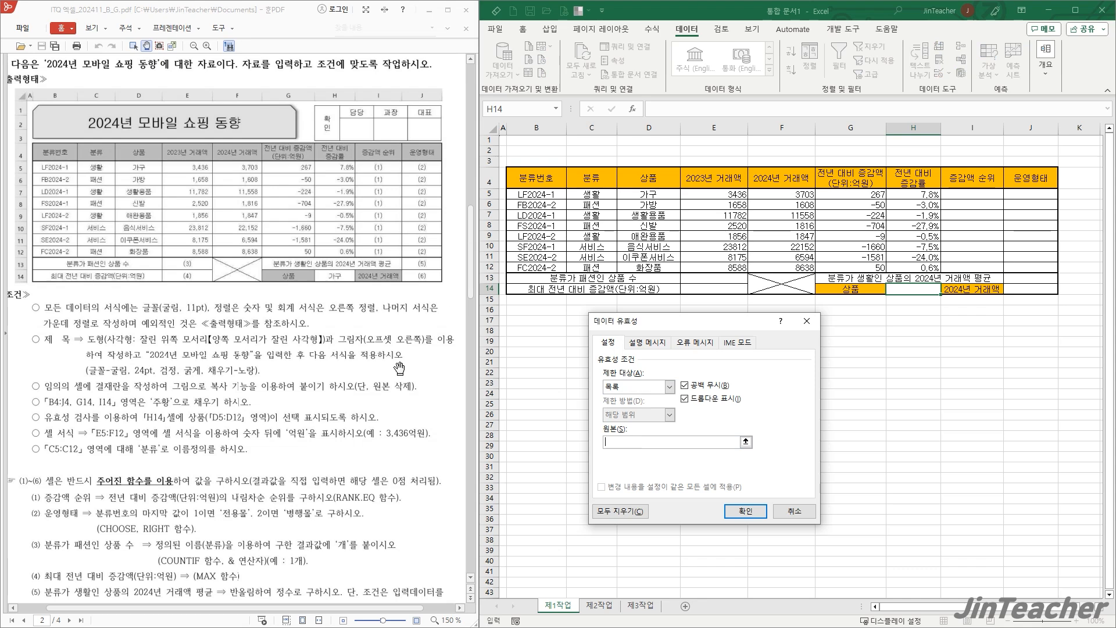
{"action": "left_click_drag", "start_coordinate": [635, 189], "coordinate": [647, 269]}
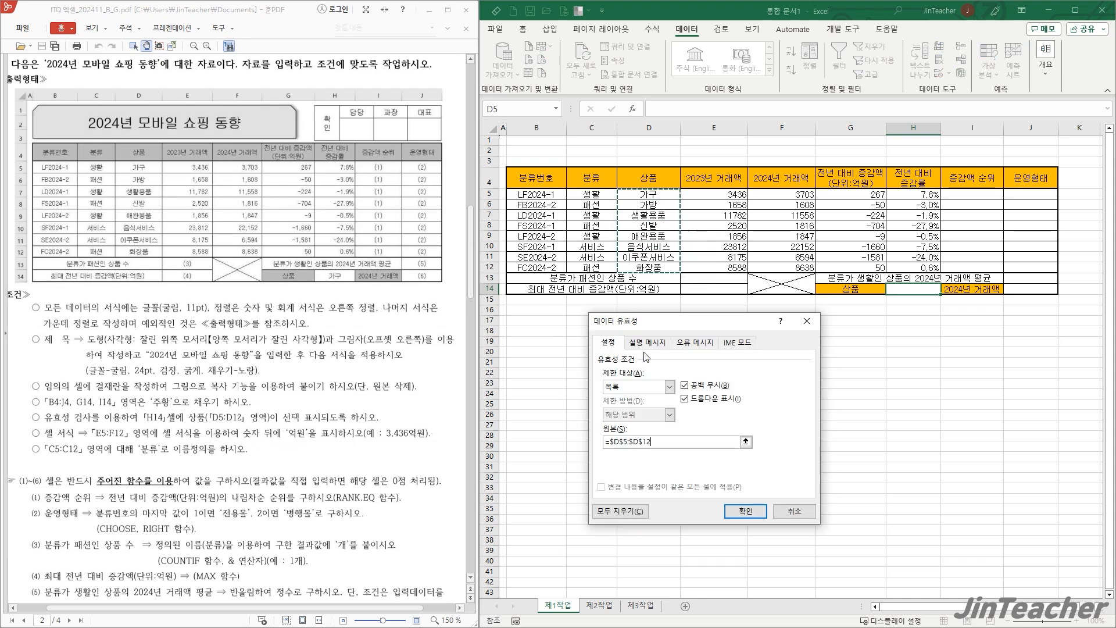
{"action": "left_click", "coordinate": [746, 511]}
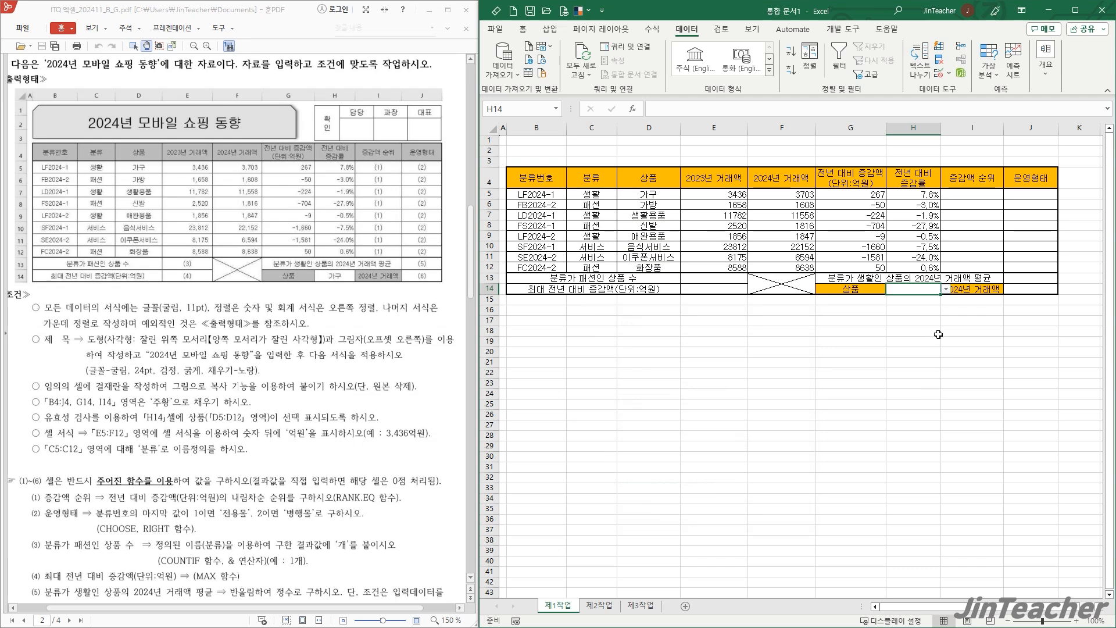
- Choose 가구 from the validation list in cell H14
{"action": "left_click", "coordinate": [946, 289]}
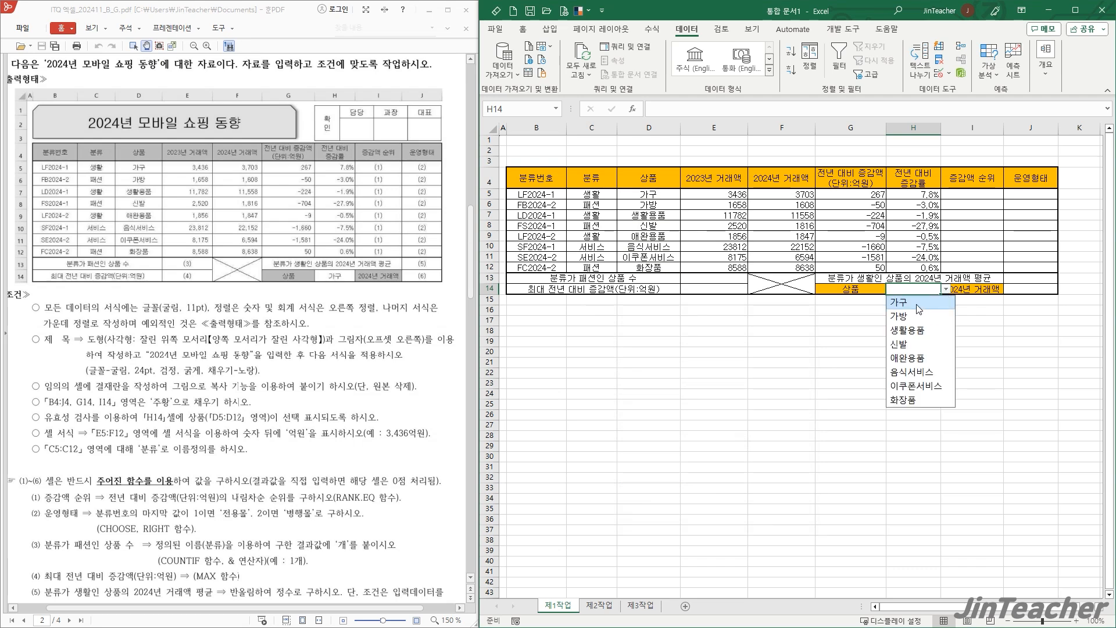
{"action": "left_click", "coordinate": [918, 304]}
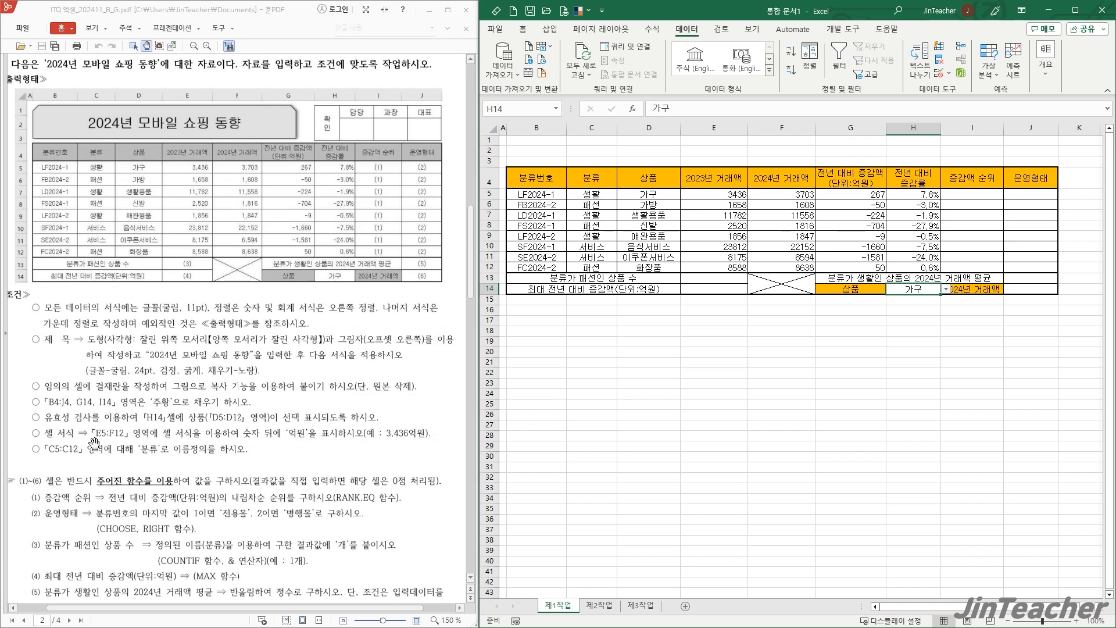
{"action": "left_click", "coordinate": [675, 350]}
- Format E5:F12 with the custom number format #,##0 followed by the suffix 억원
{"action": "left_click_drag", "start_coordinate": [707, 197], "coordinate": [799, 270]}
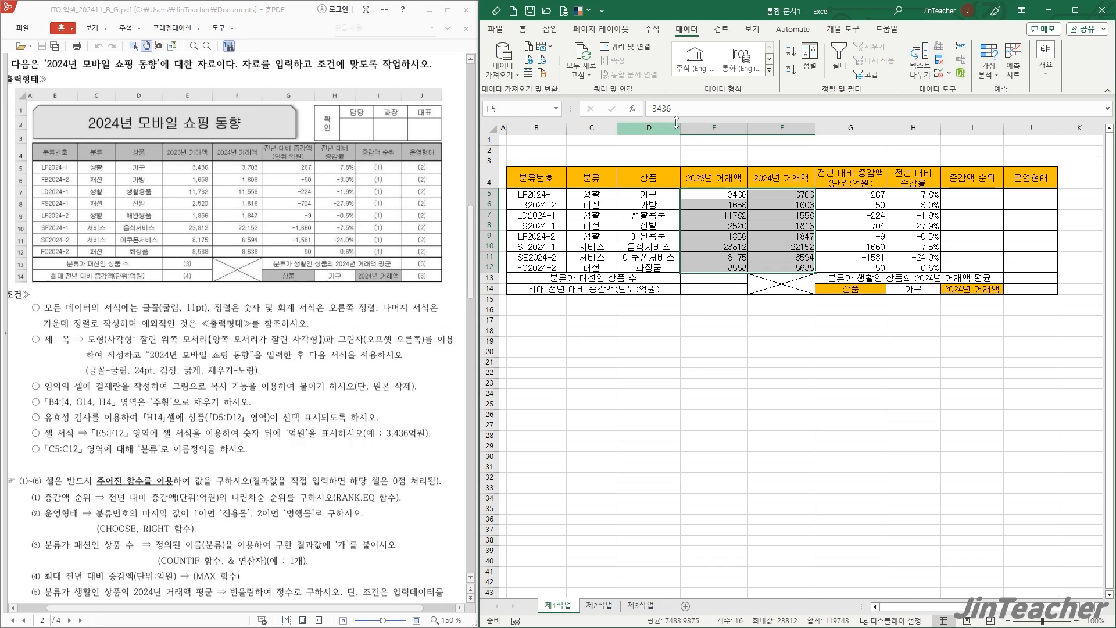
{"action": "left_click", "coordinate": [523, 29]}
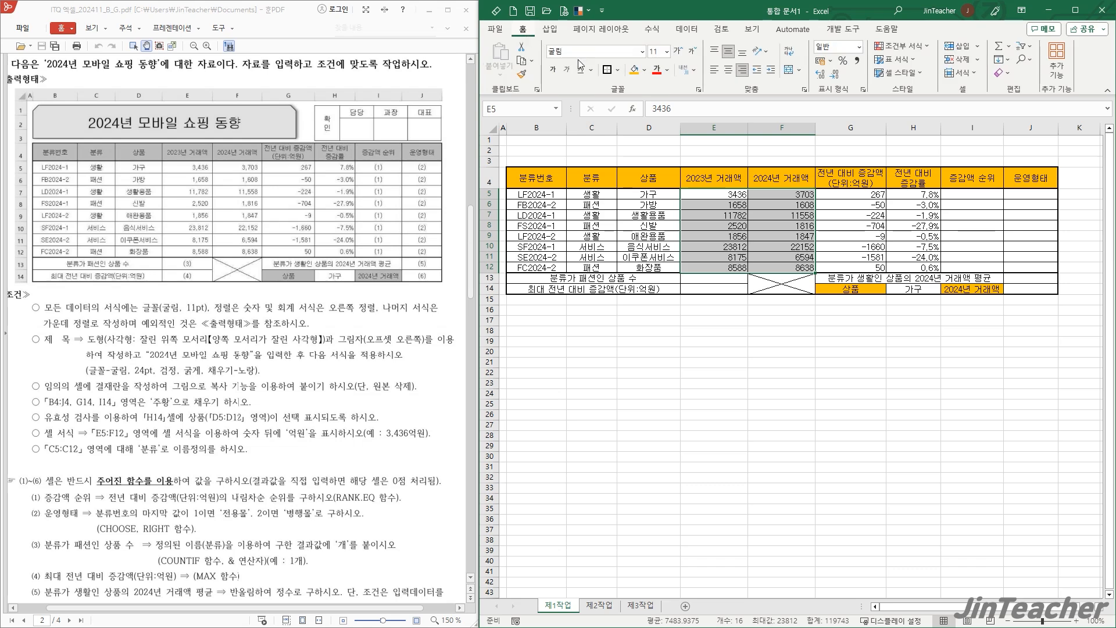
{"action": "left_click", "coordinate": [864, 90]}
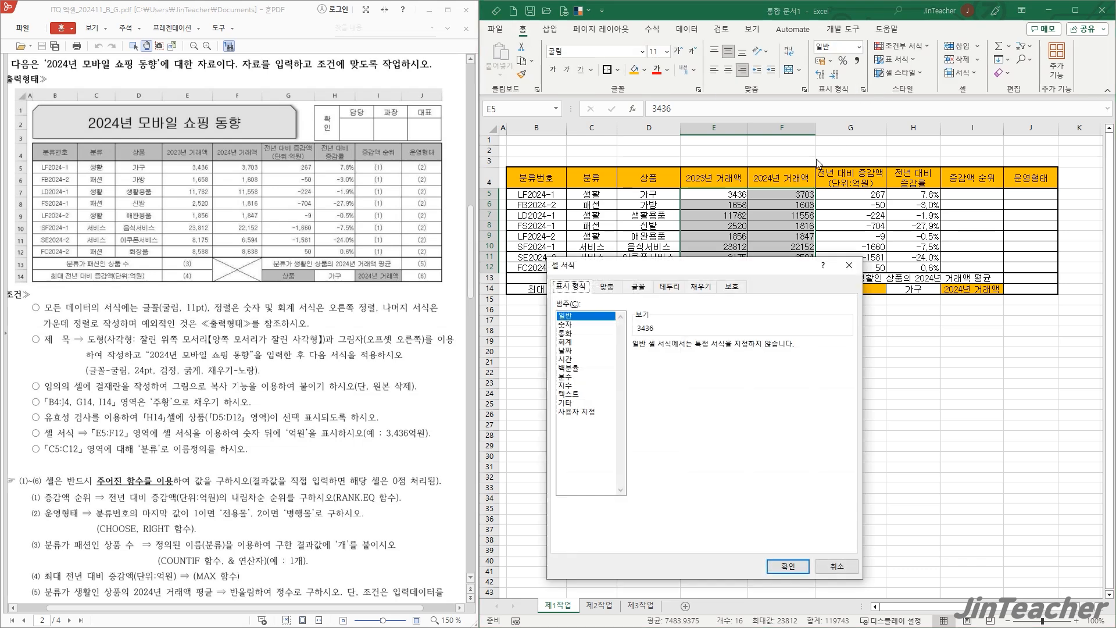
{"action": "left_click_drag", "start_coordinate": [672, 270], "coordinate": [470, 147]}
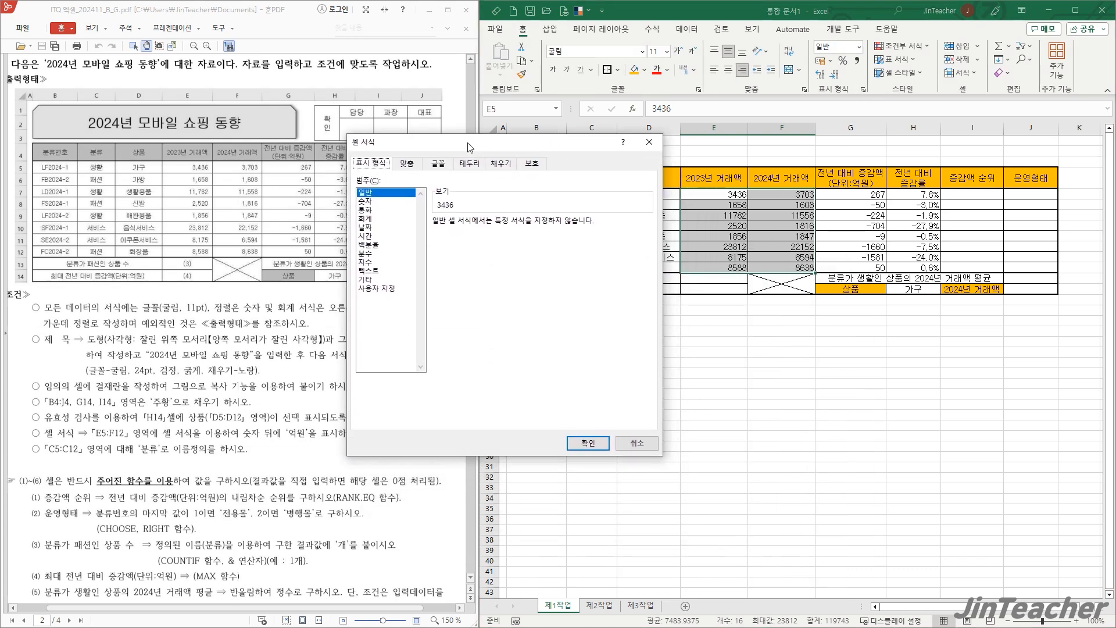
{"action": "left_click", "coordinate": [377, 289]}
{"action": "left_click", "coordinate": [446, 272]}
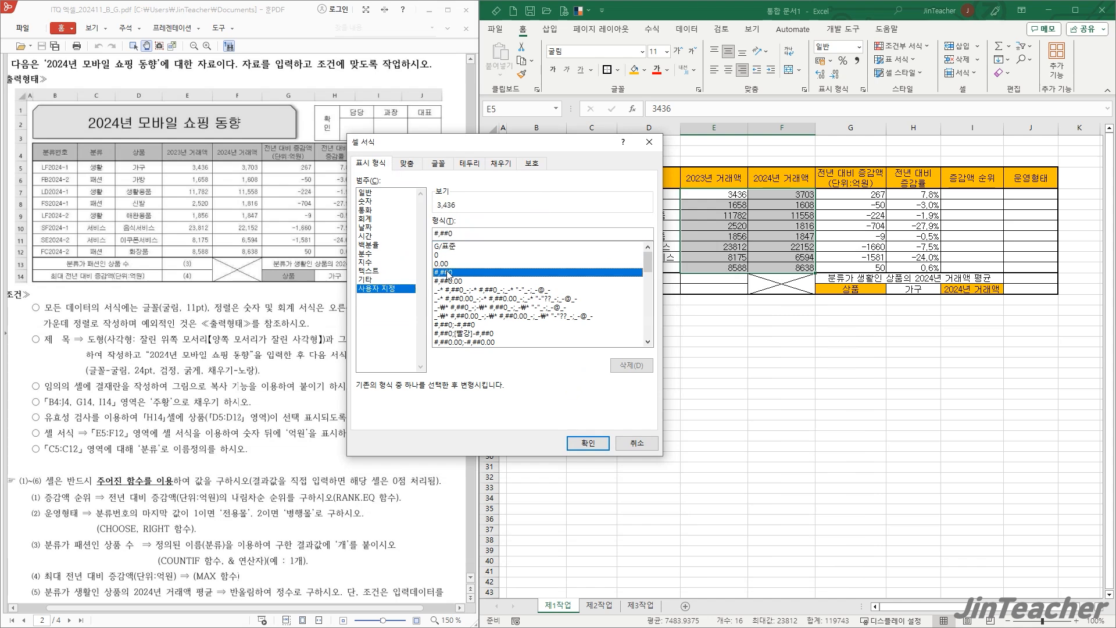
{"action": "left_click", "coordinate": [539, 235]}
{"action": "type", "text": "억원"}
{"action": "left_click", "coordinate": [587, 443]}
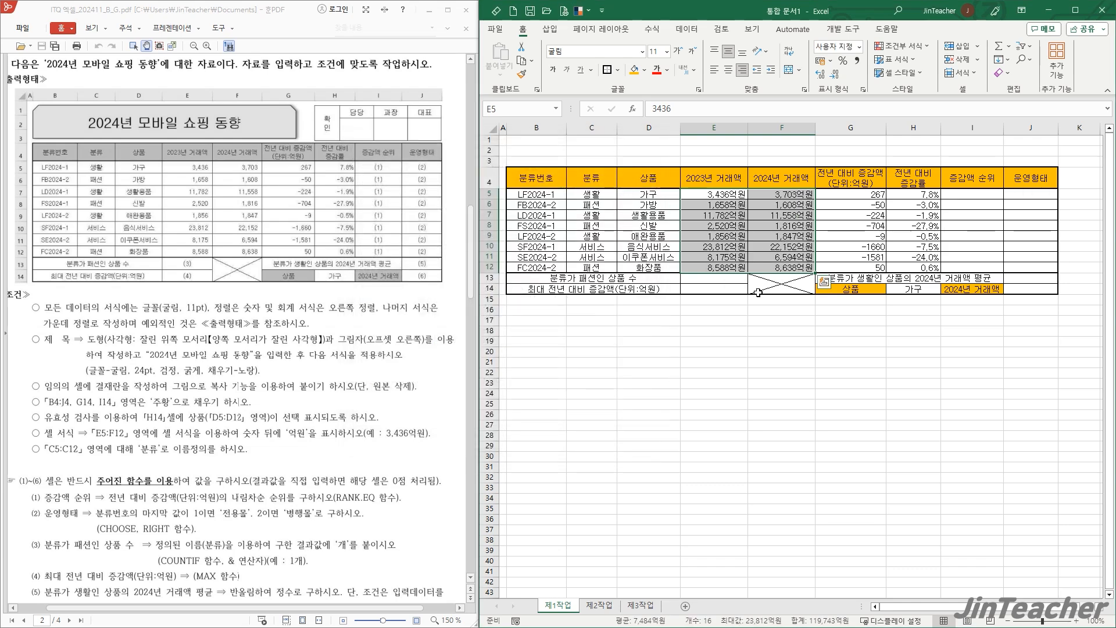
{"action": "left_click", "coordinate": [750, 320]}
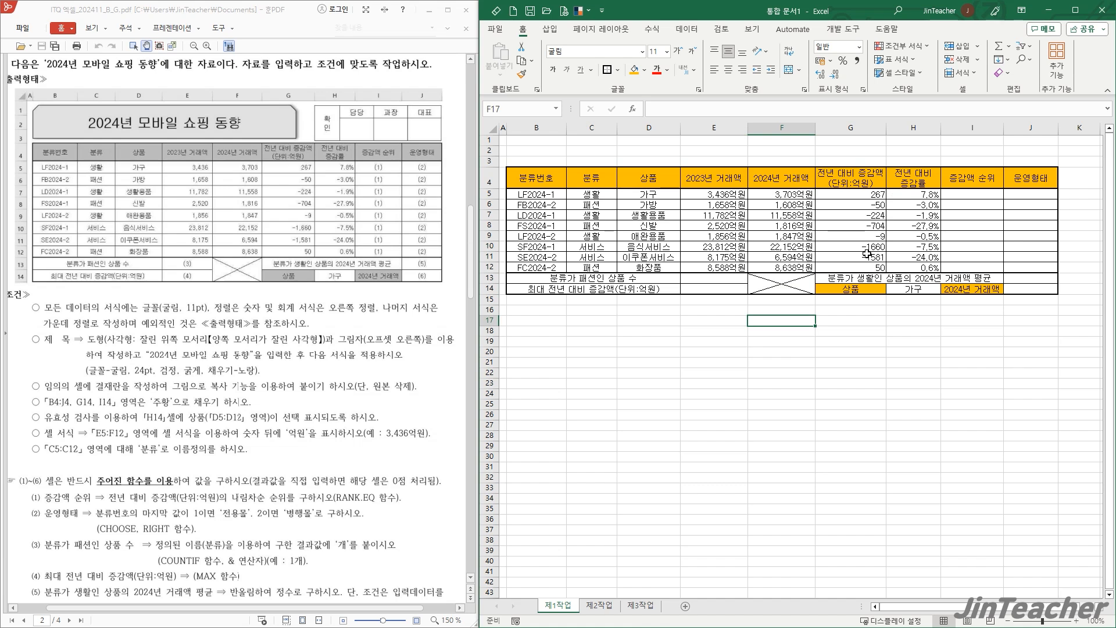
{"action": "left_click_drag", "start_coordinate": [921, 194], "coordinate": [919, 268]}
{"action": "left_click", "coordinate": [914, 236]}
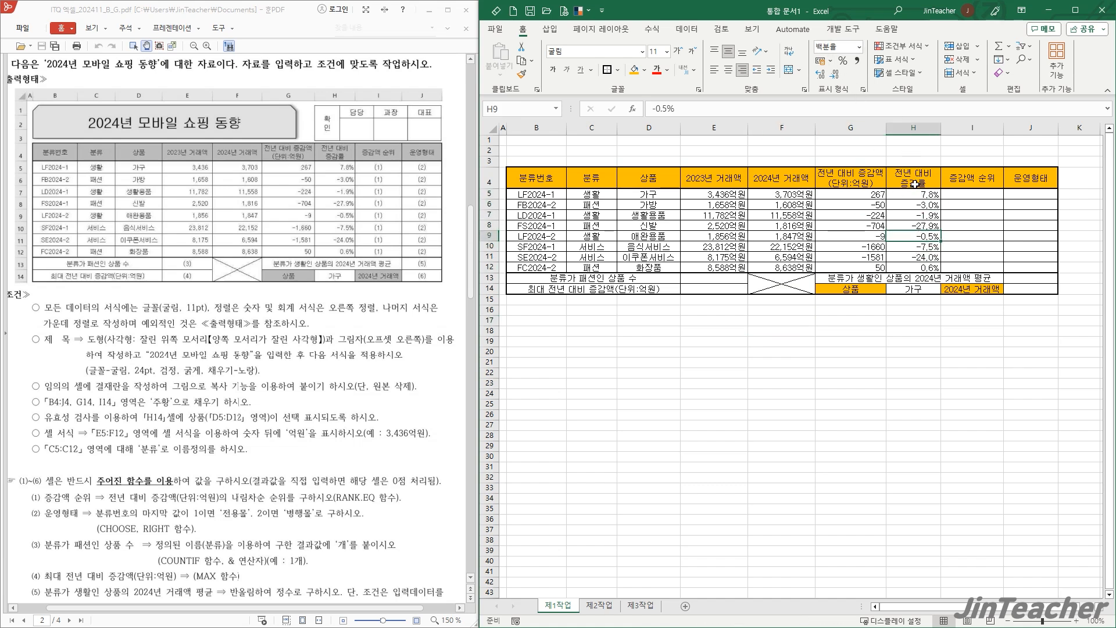
{"action": "left_click_drag", "start_coordinate": [857, 199], "coordinate": [860, 268]}
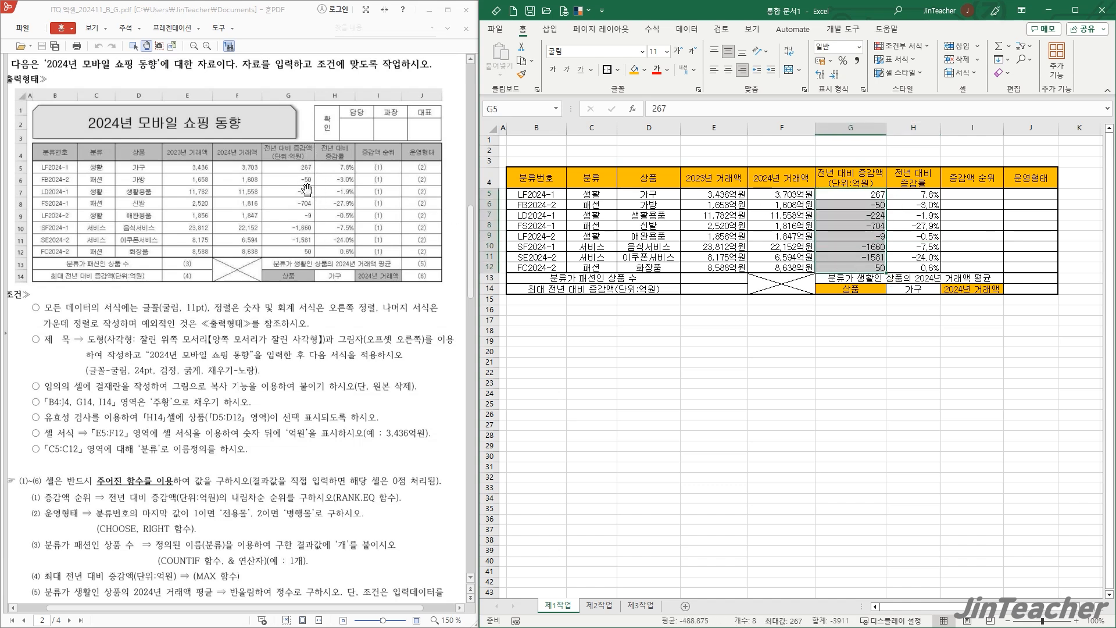
{"action": "left_click", "coordinate": [881, 239]}
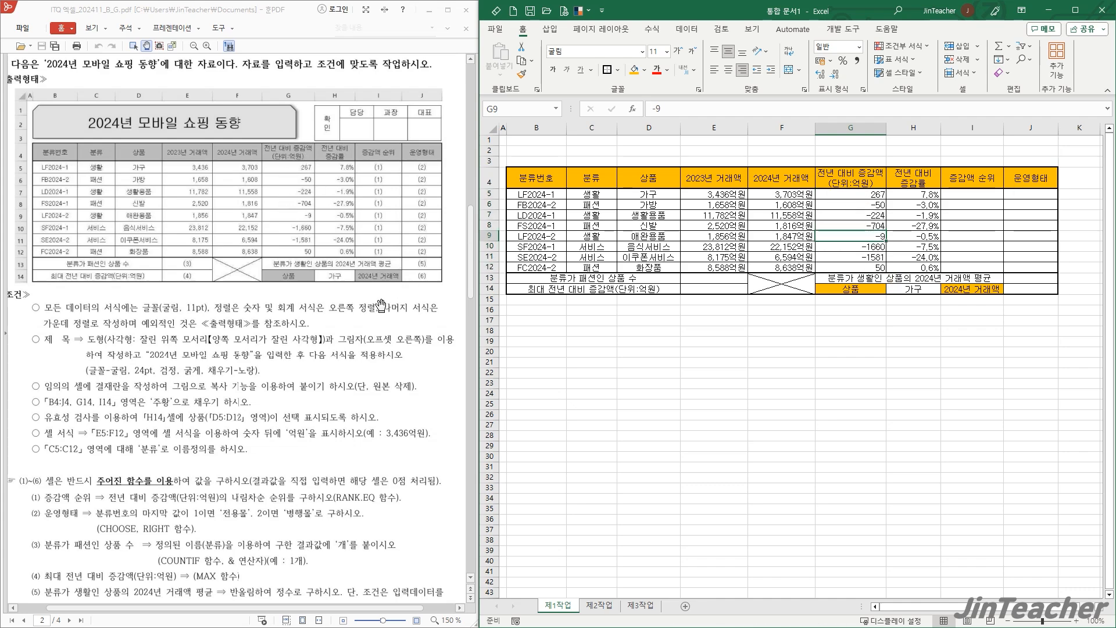
- Format G5:G12 as numbers (숫자) with 0 decimal places and the thousands separator
{"action": "scroll", "coordinate": [377, 327], "scroll_direction": "down", "scroll_amount": 20}
{"action": "scroll", "coordinate": [376, 327], "scroll_direction": "down", "scroll_amount": 5}
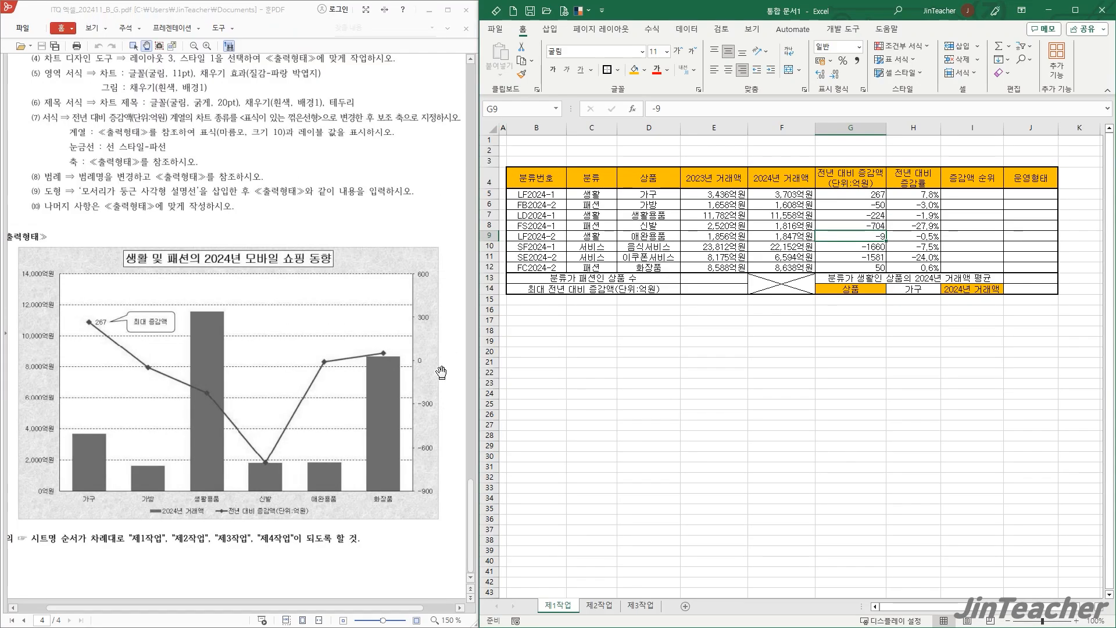
{"action": "scroll", "coordinate": [431, 365], "scroll_direction": "up", "scroll_amount": 3}
{"action": "scroll", "coordinate": [431, 365], "scroll_direction": "up", "scroll_amount": 20}
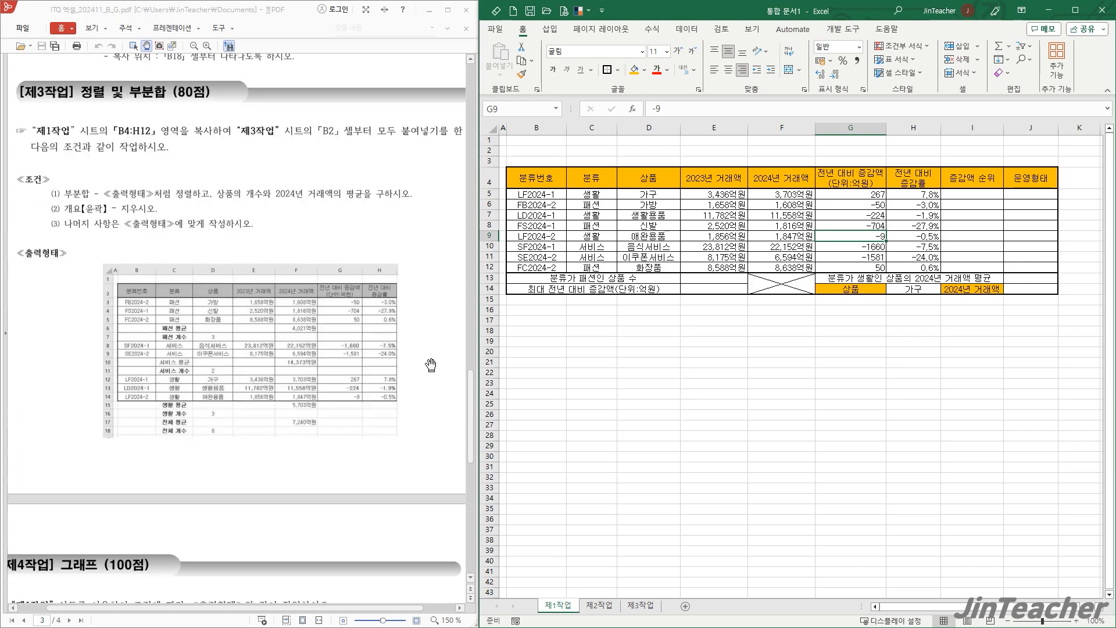
{"action": "left_click", "coordinate": [789, 411]}
{"action": "left_click_drag", "start_coordinate": [834, 196], "coordinate": [849, 269]}
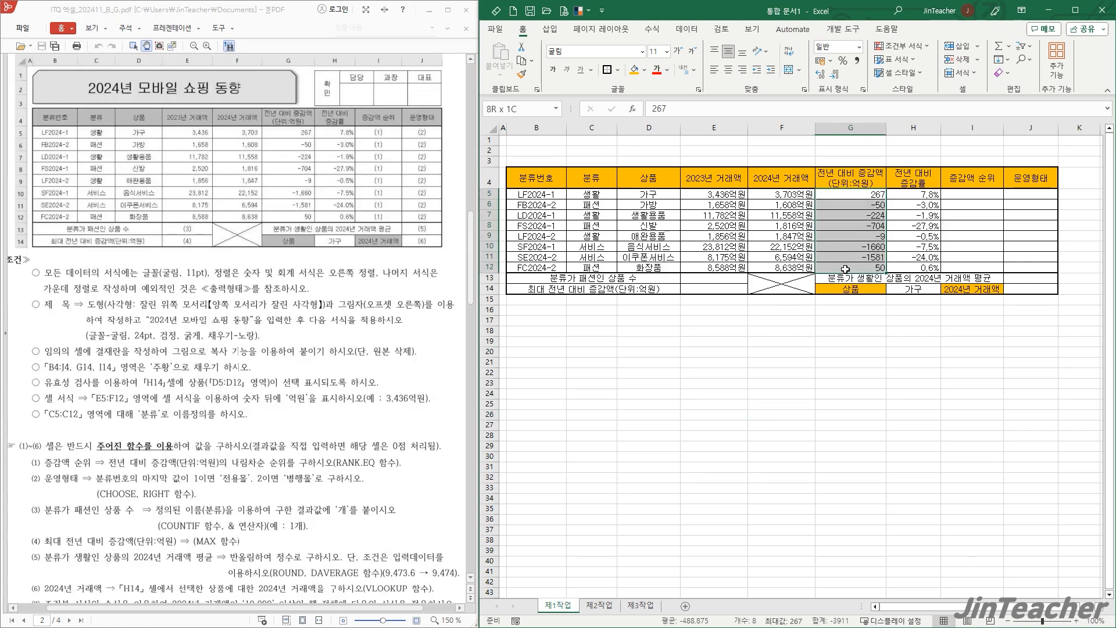
{"action": "left_click", "coordinate": [865, 91]}
{"action": "left_click", "coordinate": [382, 202]}
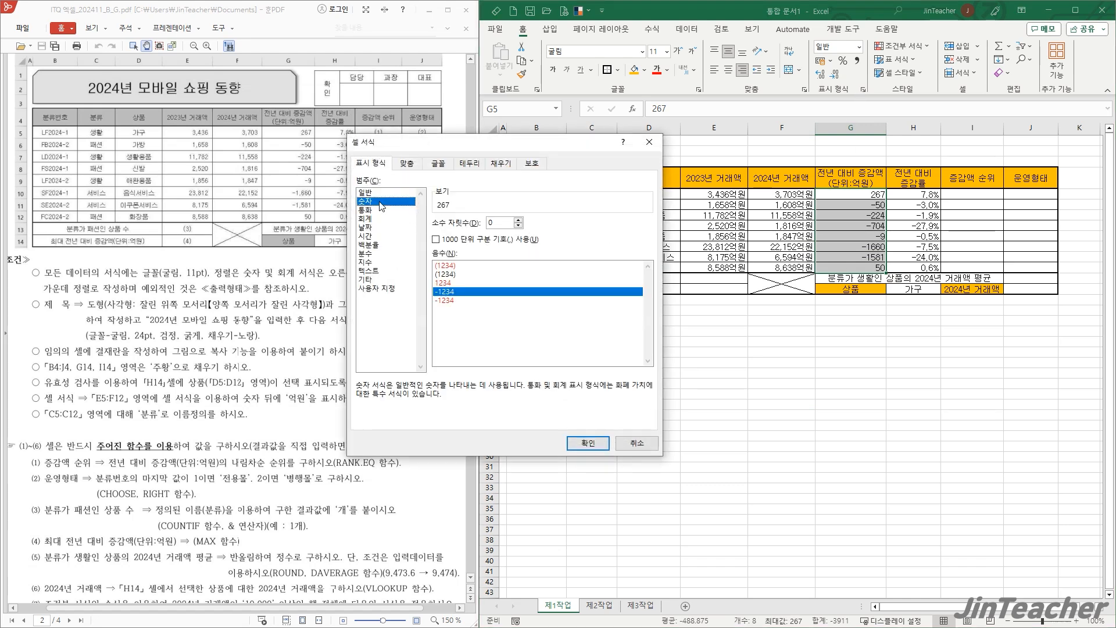
{"action": "left_click", "coordinate": [435, 240]}
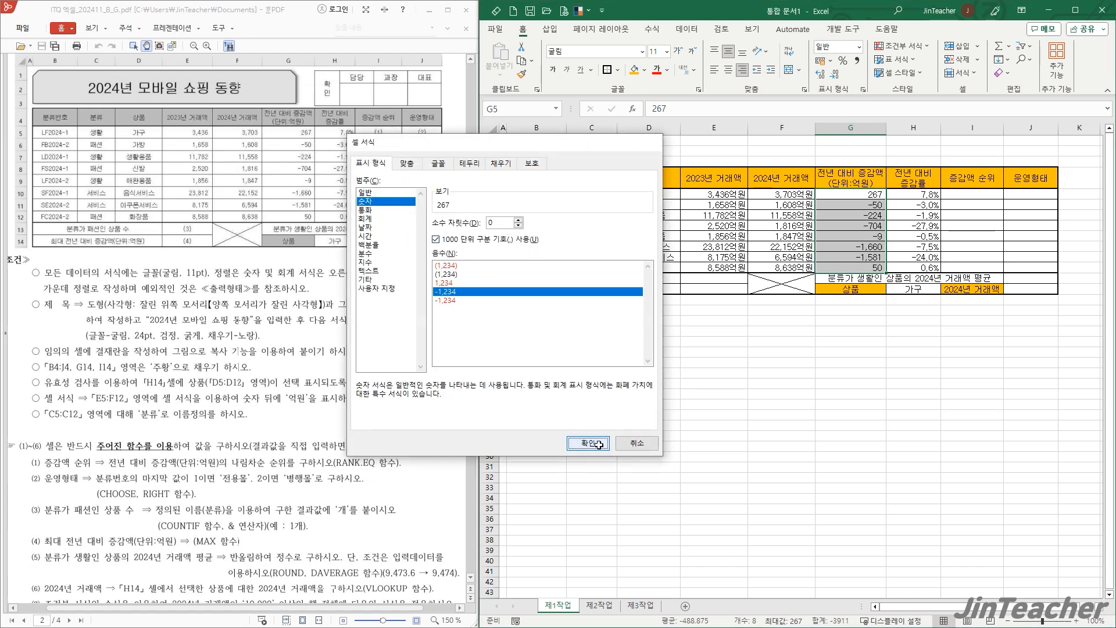
{"action": "left_click", "coordinate": [588, 443]}
{"action": "left_click", "coordinate": [809, 370]}
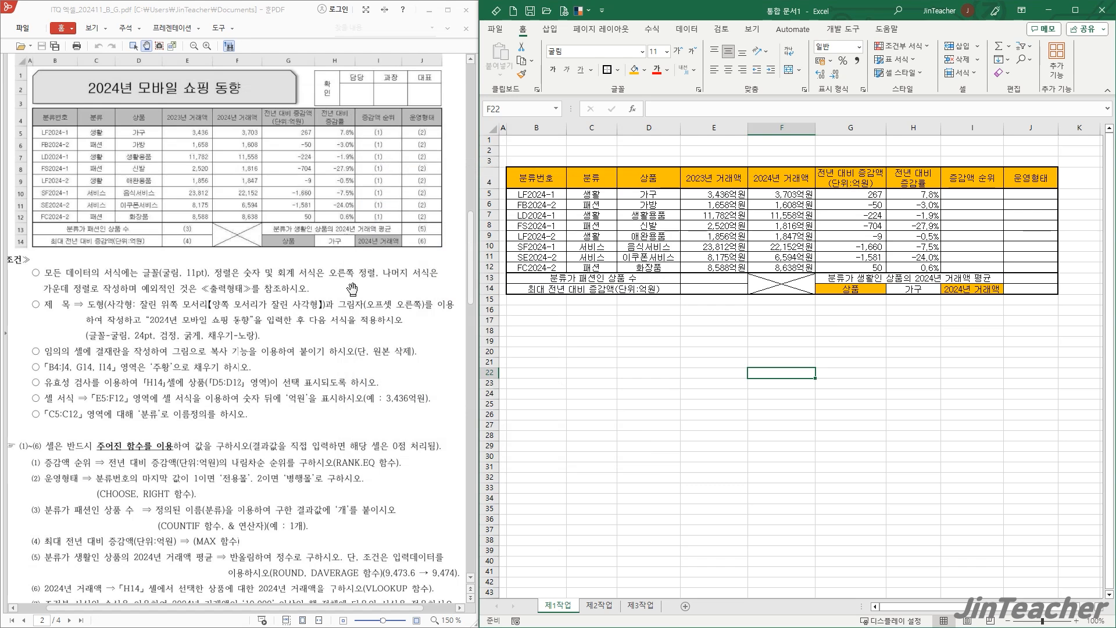
- Define the name 분류 for the range C5:C12
{"action": "scroll", "coordinate": [349, 288], "scroll_direction": "up", "scroll_amount": 1}
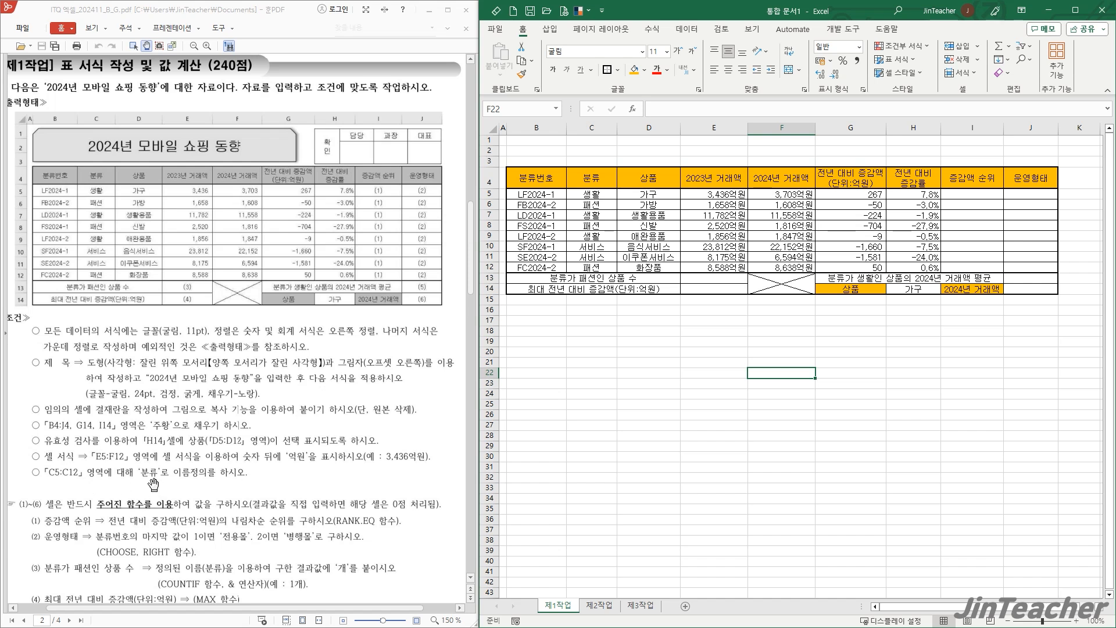
{"action": "left_click", "coordinate": [755, 339]}
{"action": "left_click_drag", "start_coordinate": [595, 201], "coordinate": [597, 262]}
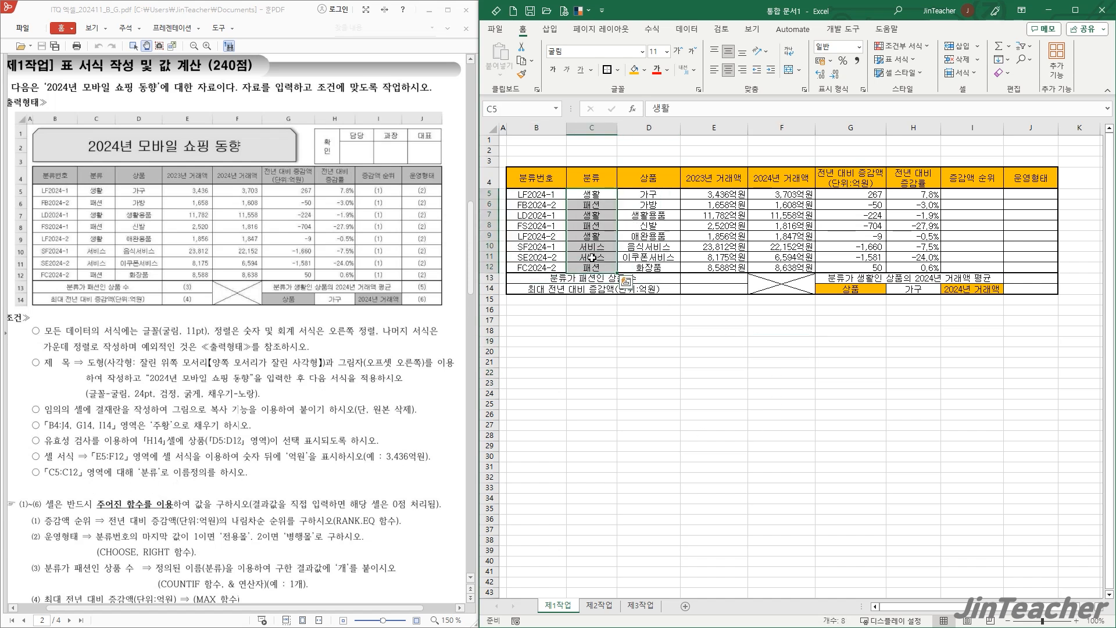
{"action": "left_click", "coordinate": [515, 115]}
{"action": "type", "text": "ㅂㅜㄴㄹ"}
{"action": "left_click", "coordinate": [625, 351]}
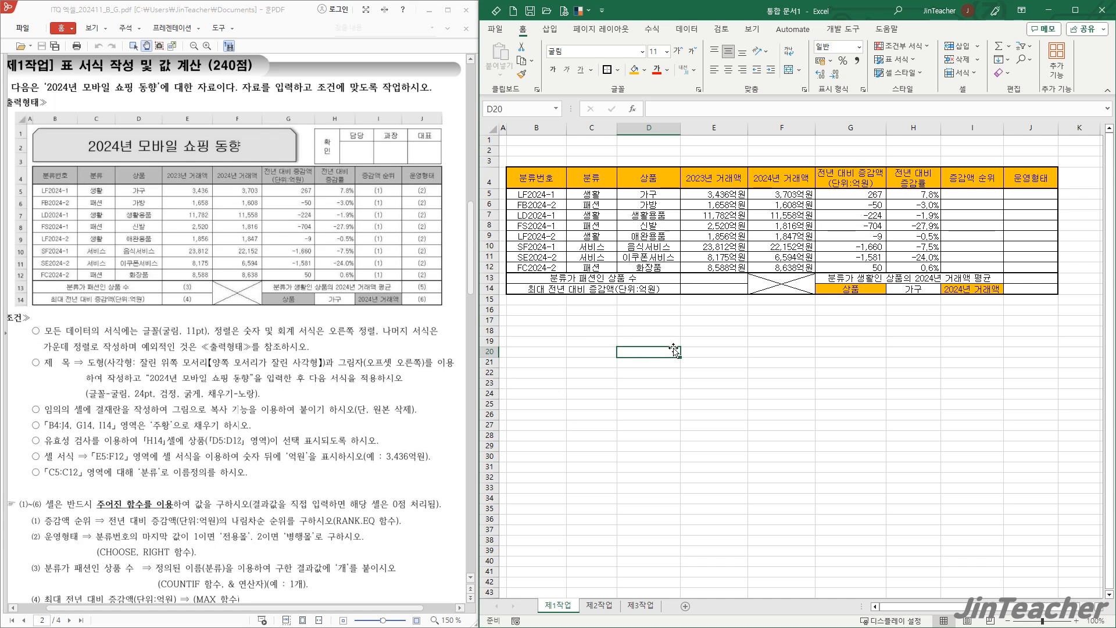
- Set the height of rows 5 to 14 to 20
{"action": "left_click_drag", "start_coordinate": [486, 193], "coordinate": [489, 289]}
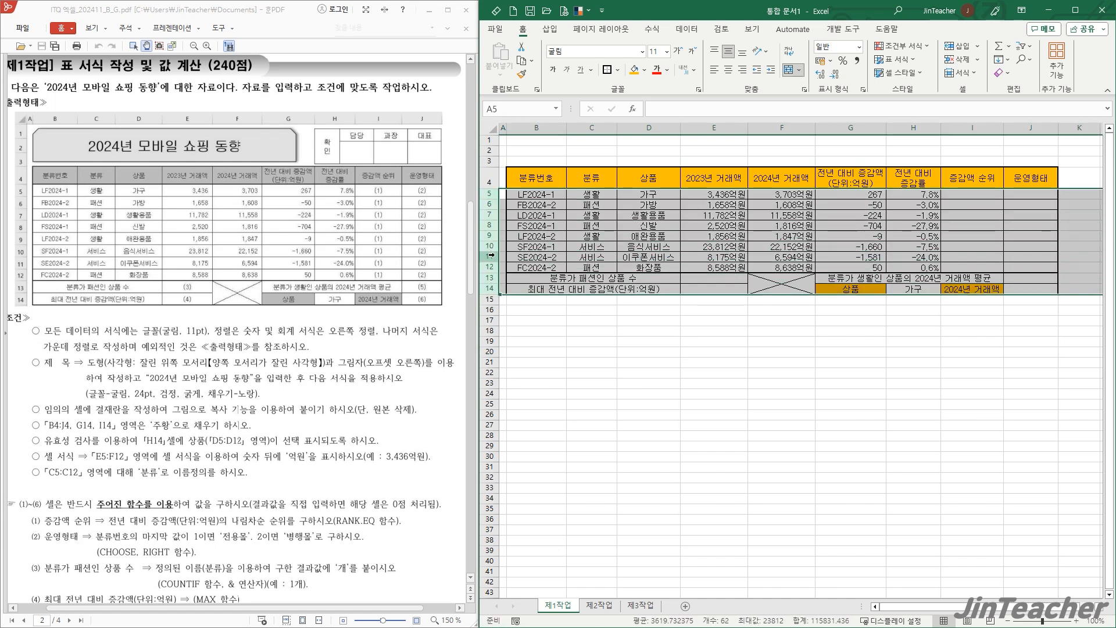
{"action": "right_click", "coordinate": [496, 260]}
{"action": "left_click", "coordinate": [571, 438]}
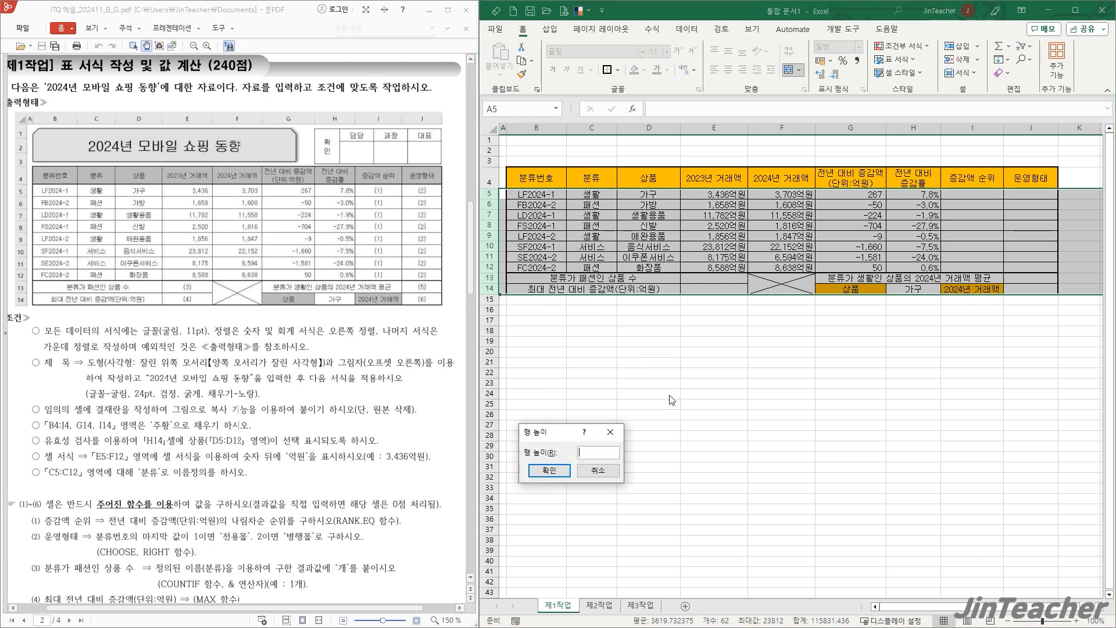
{"action": "type", "text": "20"}
{"action": "key", "text": "Return"}
- Set the height of rows 1 to 3 to 23
{"action": "left_click_drag", "start_coordinate": [490, 140], "coordinate": [495, 160]}
{"action": "right_click", "coordinate": [495, 160]}
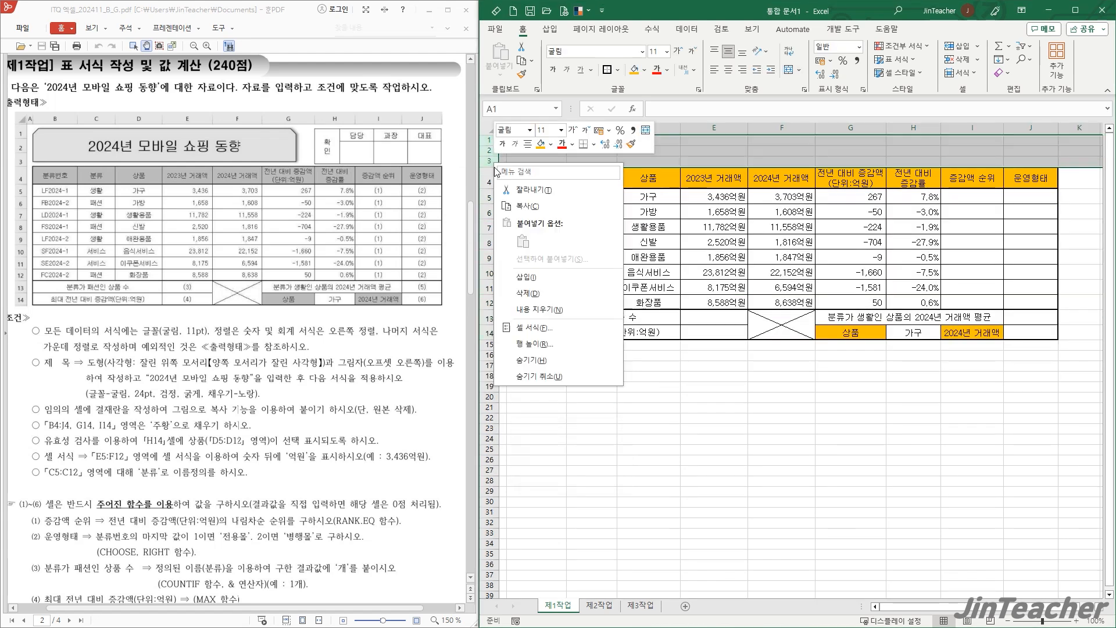
{"action": "left_click", "coordinate": [561, 343]}
{"action": "type", "text": "23"}
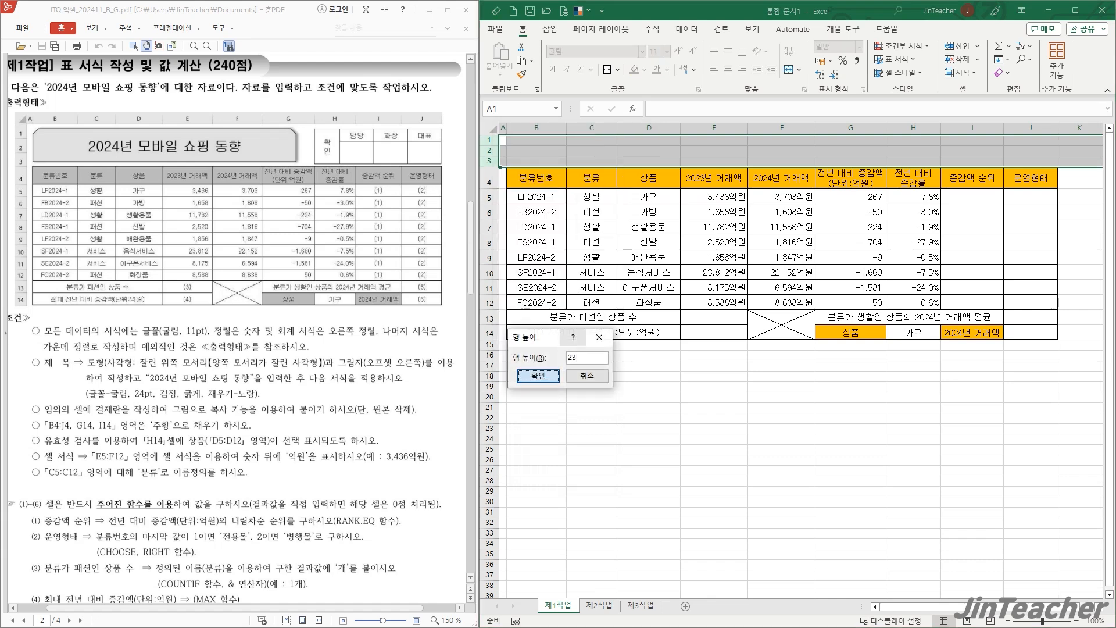
{"action": "key", "text": "Return"}
{"action": "left_click", "coordinate": [689, 440]}
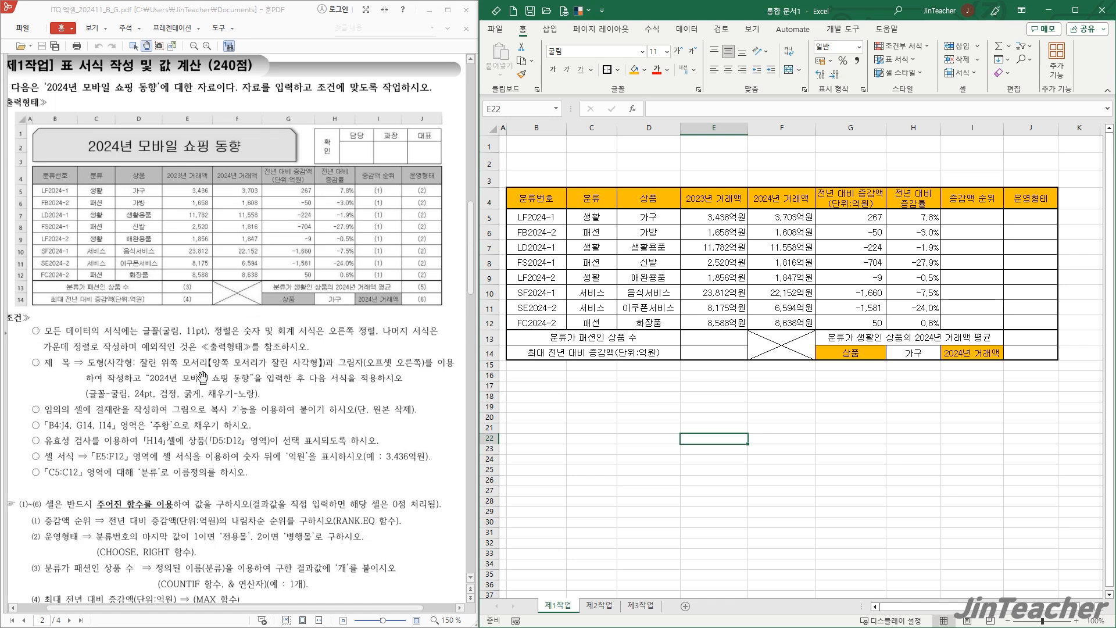
- Draw a 사각형: 잘린 위쪽 모서리 shape about 16.33 cm wide and 1.85 cm high above the table, across B1:G3
{"action": "left_click", "coordinate": [646, 408]}
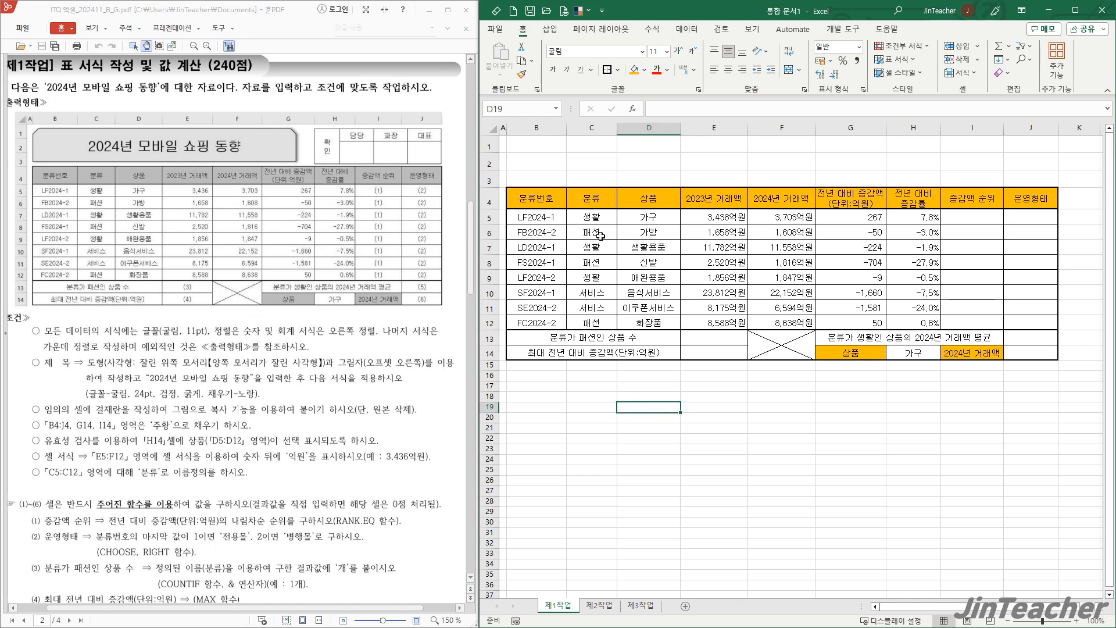
{"action": "left_click", "coordinate": [549, 30]}
{"action": "left_click", "coordinate": [615, 63]}
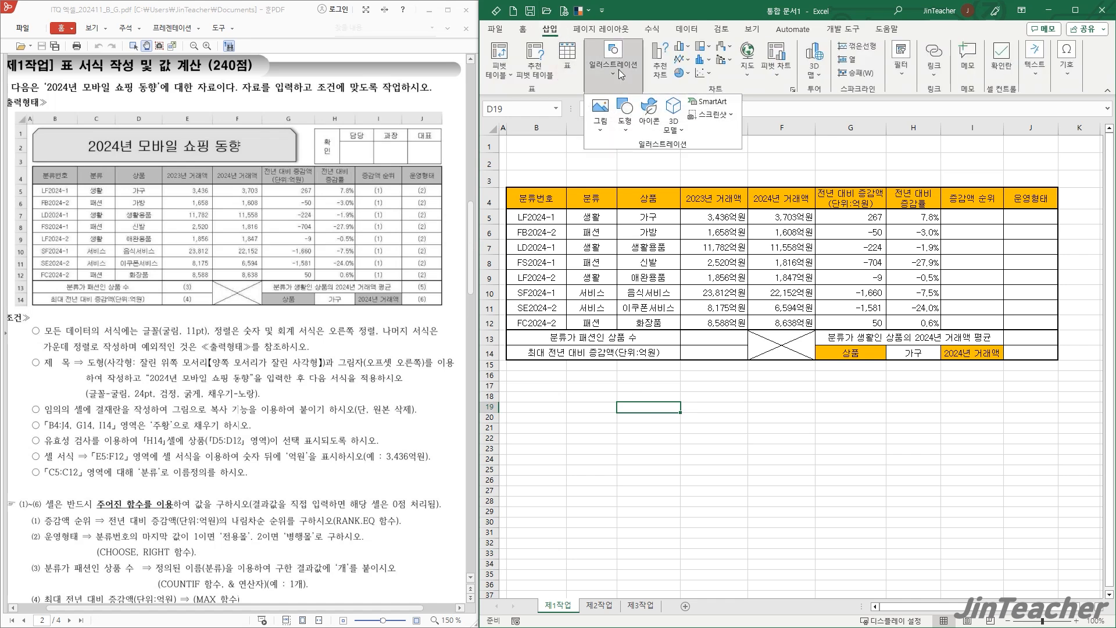
{"action": "left_click", "coordinate": [625, 114]}
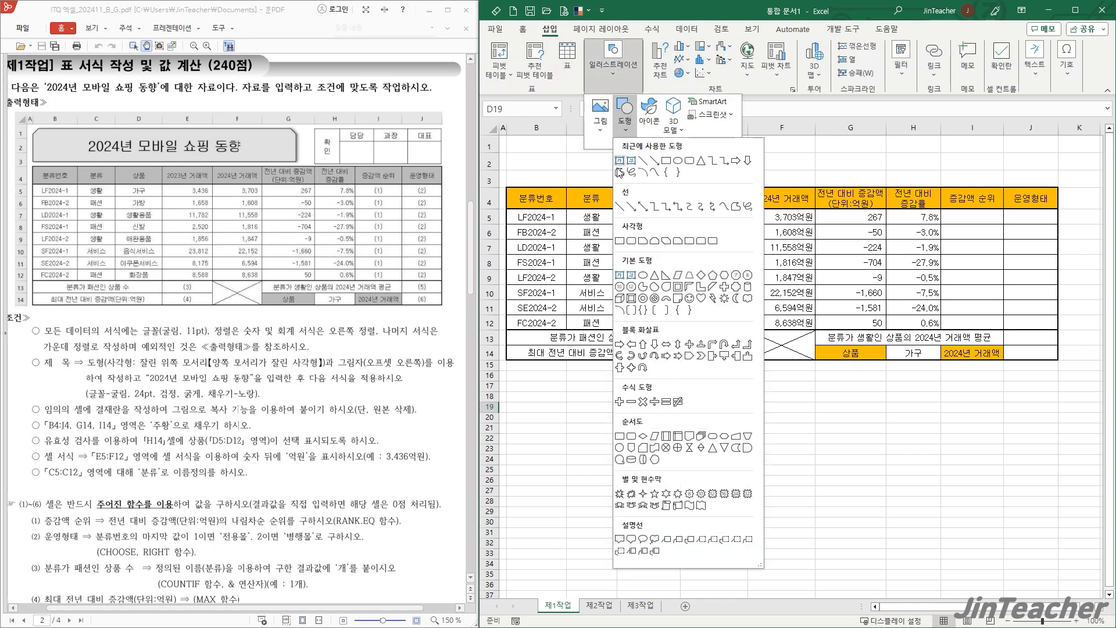
{"action": "left_click", "coordinate": [654, 243]}
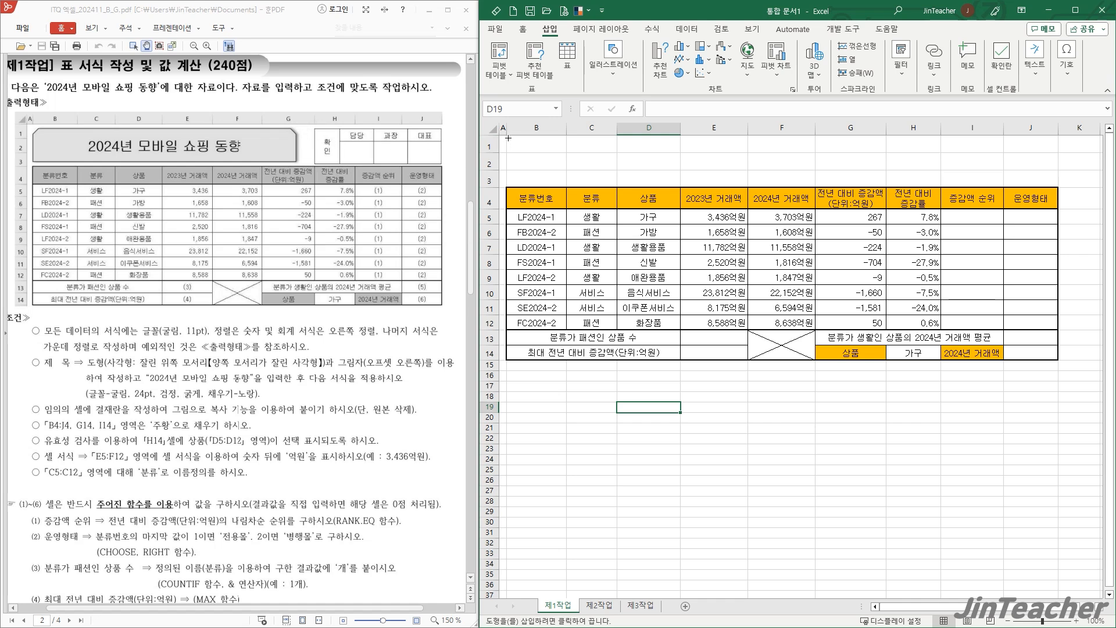
{"action": "left_click_drag", "start_coordinate": [507, 141], "coordinate": [866, 182]}
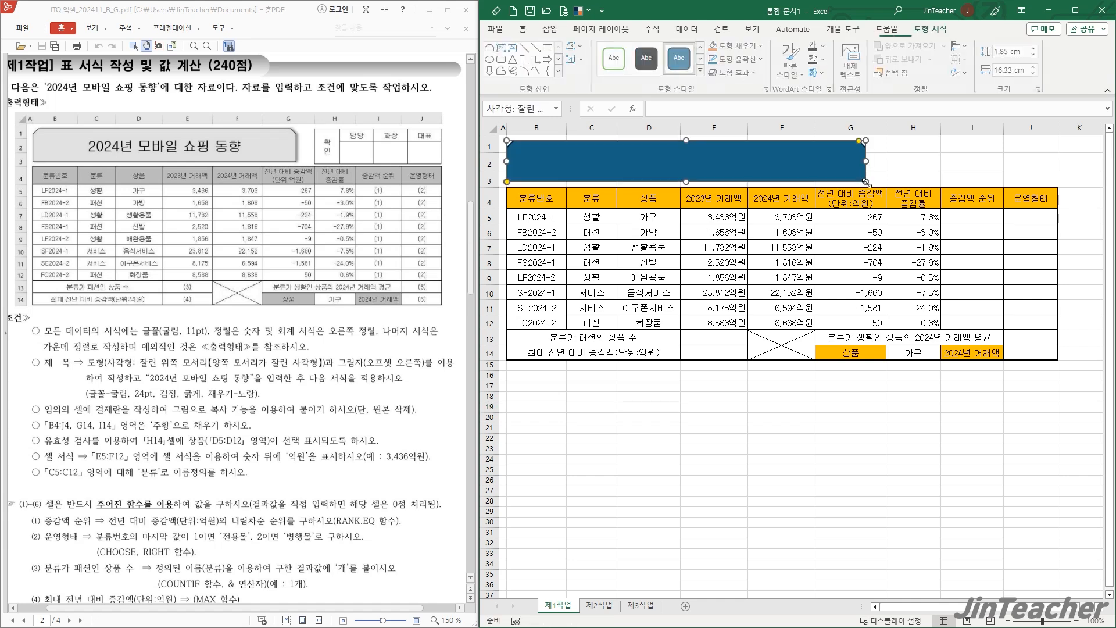
- Switch the theme colors to Office 2013 - 2022 and enter the title 2024년 모바일 쇼핑 동향 in the shape
{"action": "left_click", "coordinate": [577, 17]}
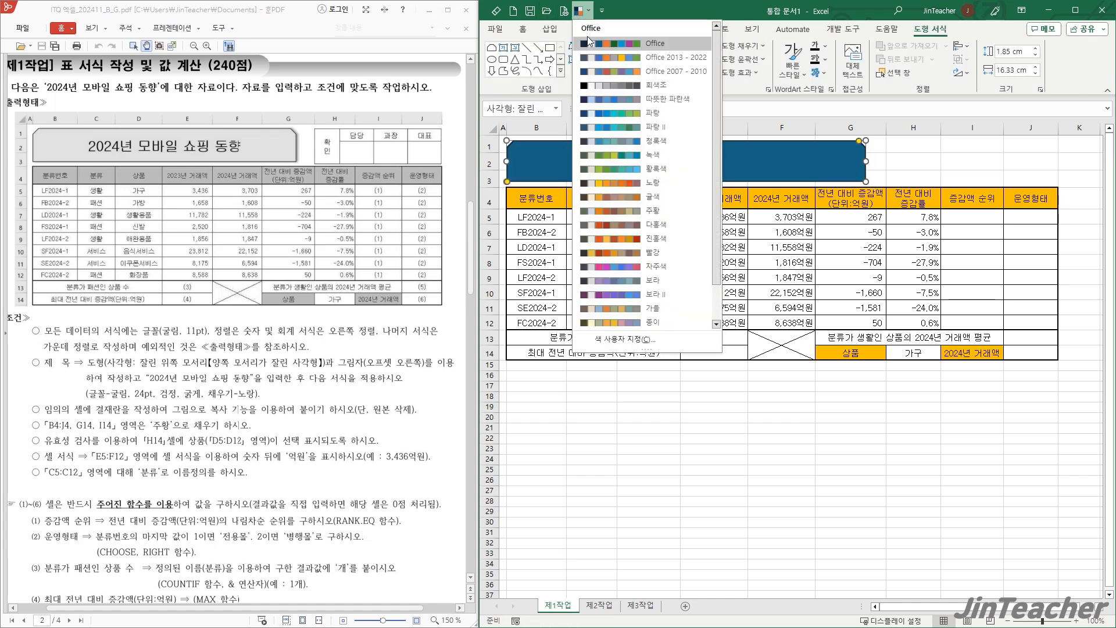
{"action": "left_click", "coordinate": [637, 62]}
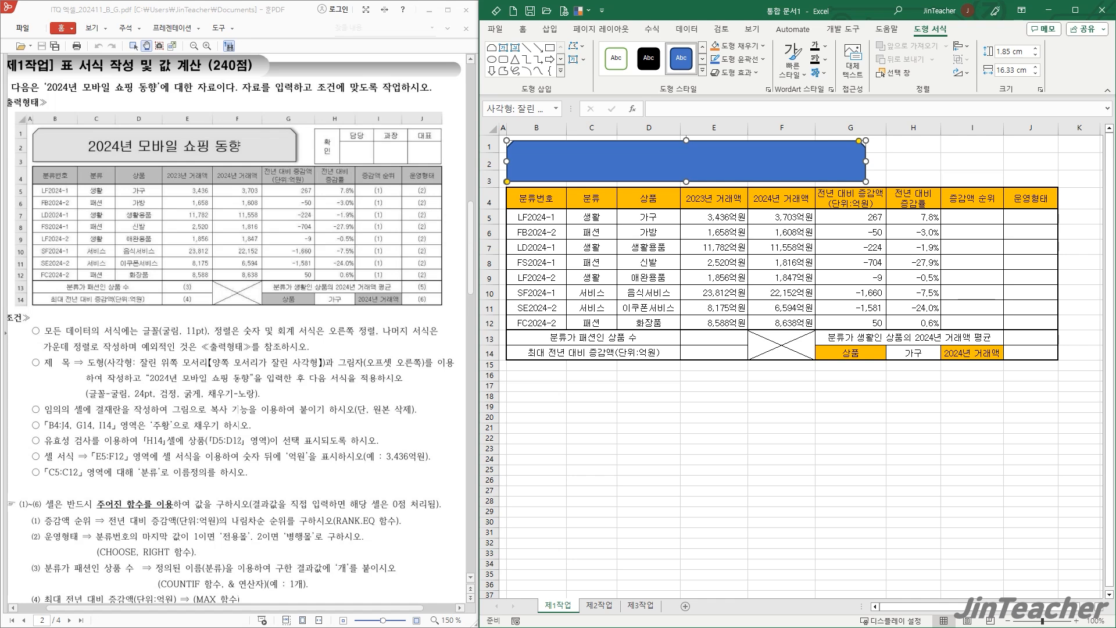
{"action": "type", "text": "2024년 모바일 쇼핑 도"}
{"action": "type", "text": "ㅇ향"}
{"action": "left_click", "coordinate": [728, 169]}
- Format the title shape's text as 굴림, 24 pt, bold and black
{"action": "left_click", "coordinate": [530, 32]}
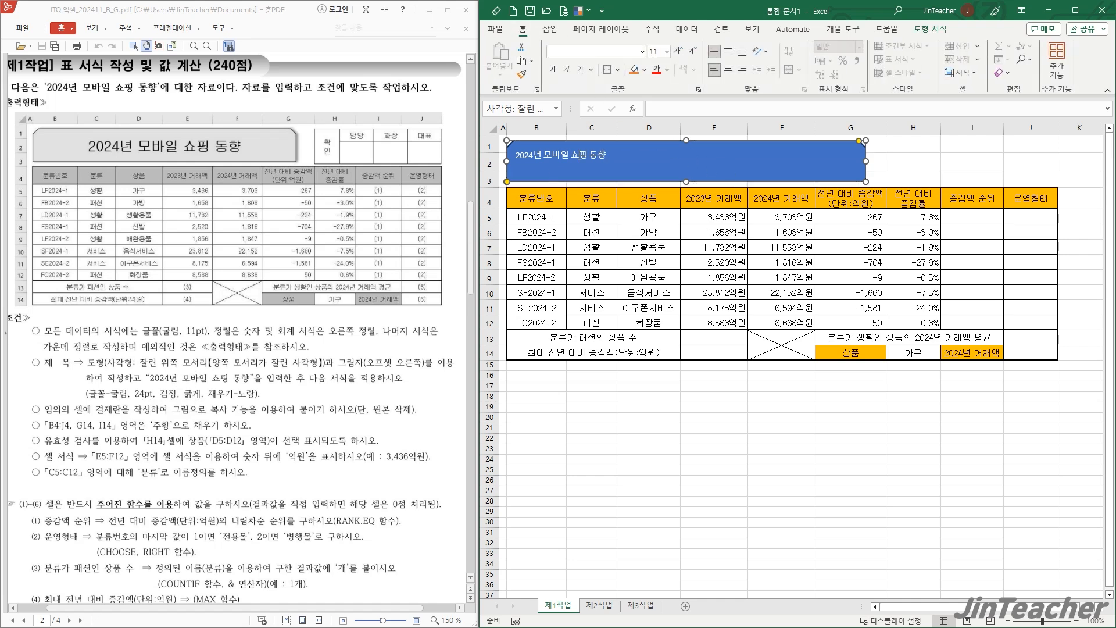
{"action": "left_click", "coordinate": [617, 53]}
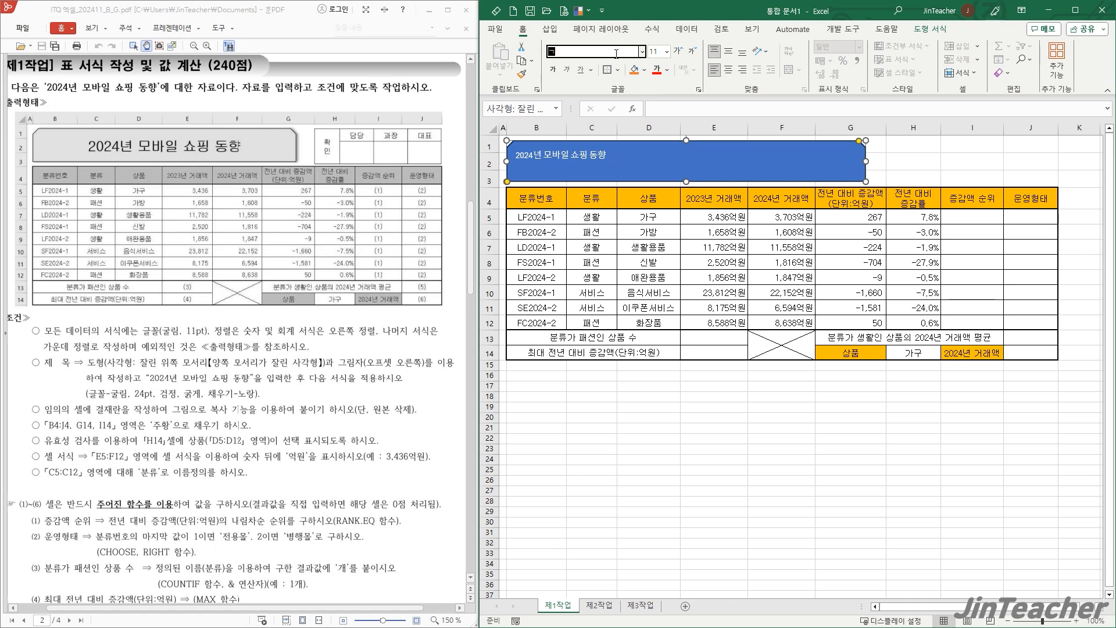
{"action": "type", "text": "굴림"}
{"action": "key", "text": "Return"}
{"action": "left_click", "coordinate": [655, 52]}
{"action": "type", "text": "24"}
{"action": "key", "text": "Return"}
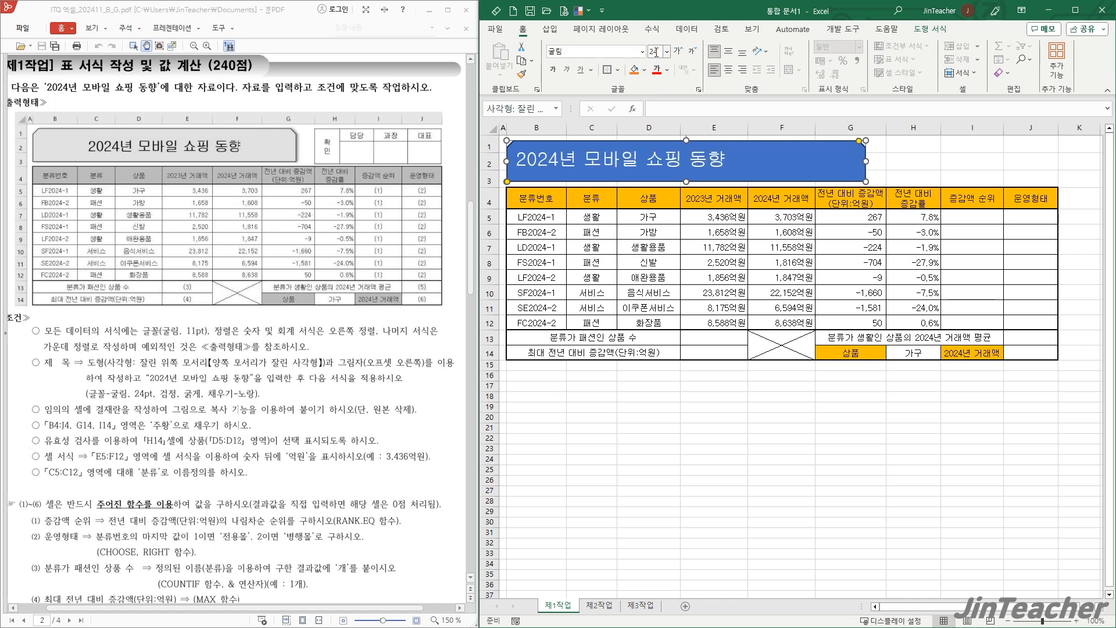
{"action": "left_click", "coordinate": [560, 74]}
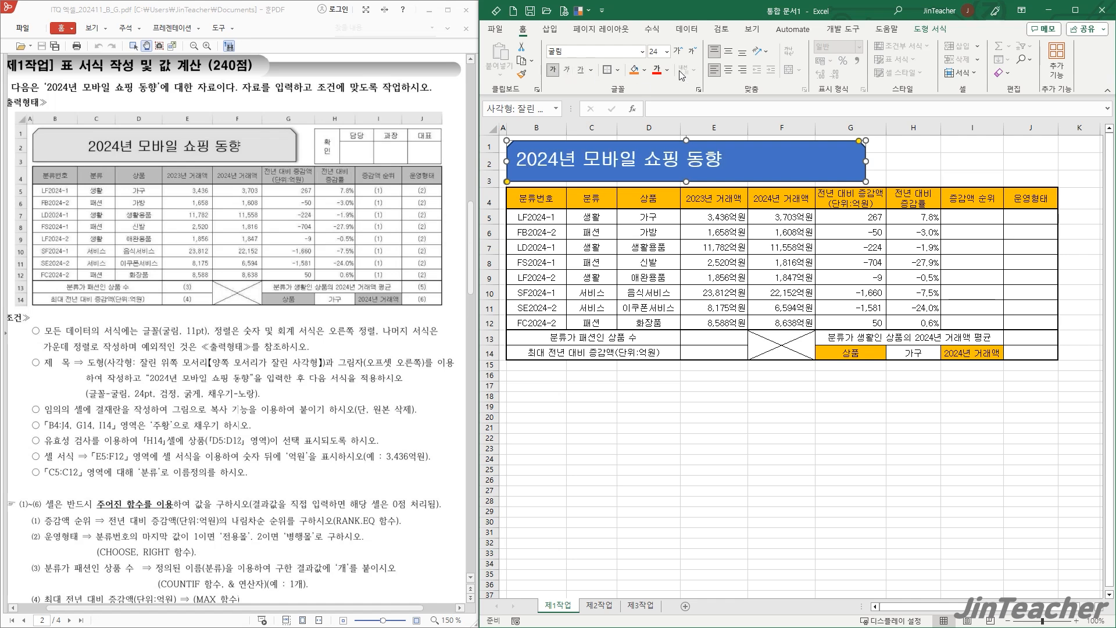
{"action": "left_click", "coordinate": [668, 69]}
{"action": "left_click", "coordinate": [668, 118]}
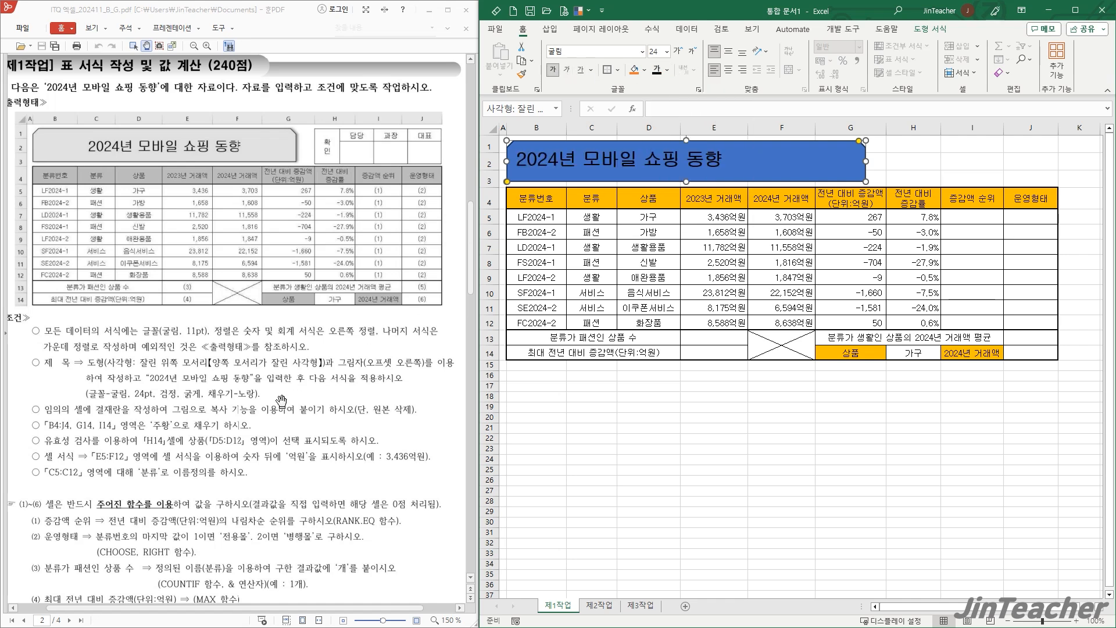
- Fill the title shape with standard yellow and center its text both vertically and horizontally
{"action": "left_click", "coordinate": [645, 70]}
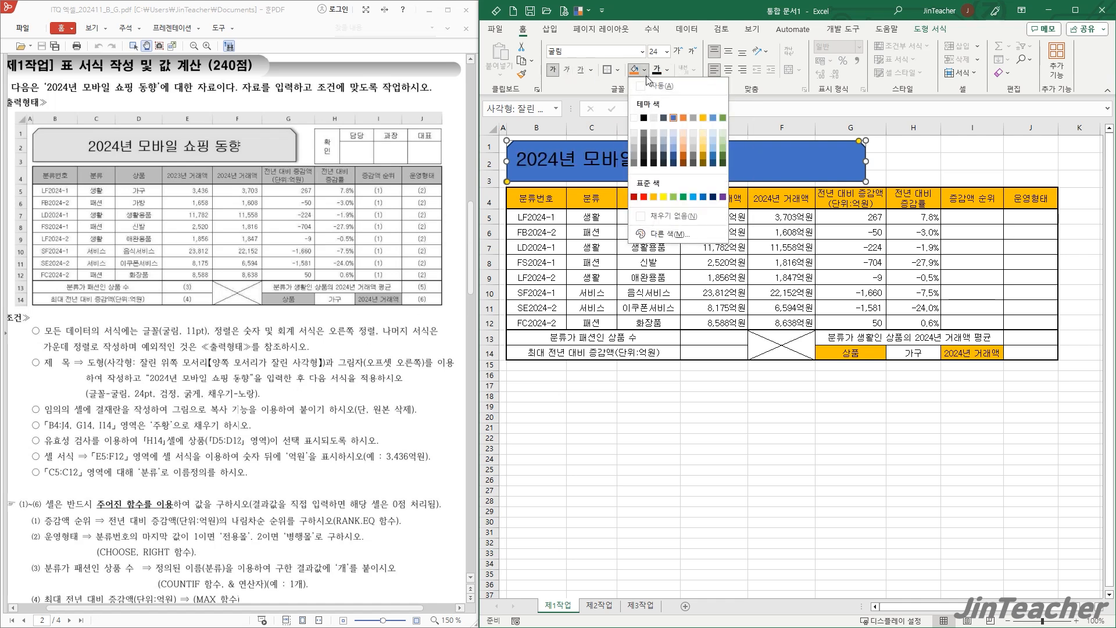
{"action": "left_click", "coordinate": [673, 183]}
{"action": "left_click", "coordinate": [728, 51]}
{"action": "left_click", "coordinate": [729, 70]}
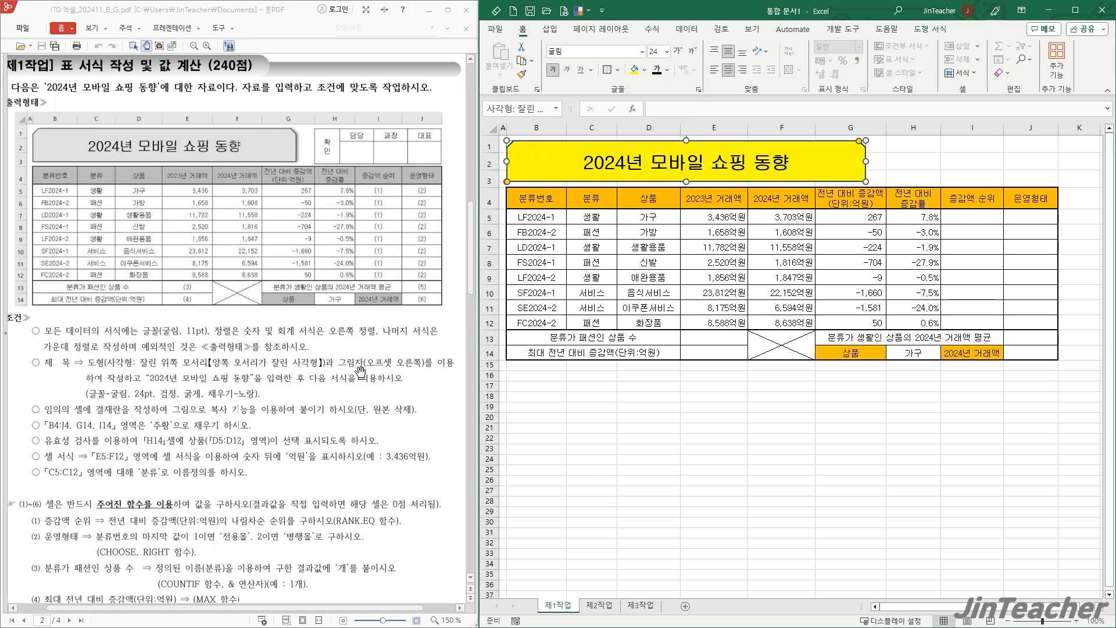
- Apply the outer 오프셋 오른쪽 shadow to the title shape
{"action": "left_click", "coordinate": [930, 28]}
{"action": "left_click", "coordinate": [731, 73]}
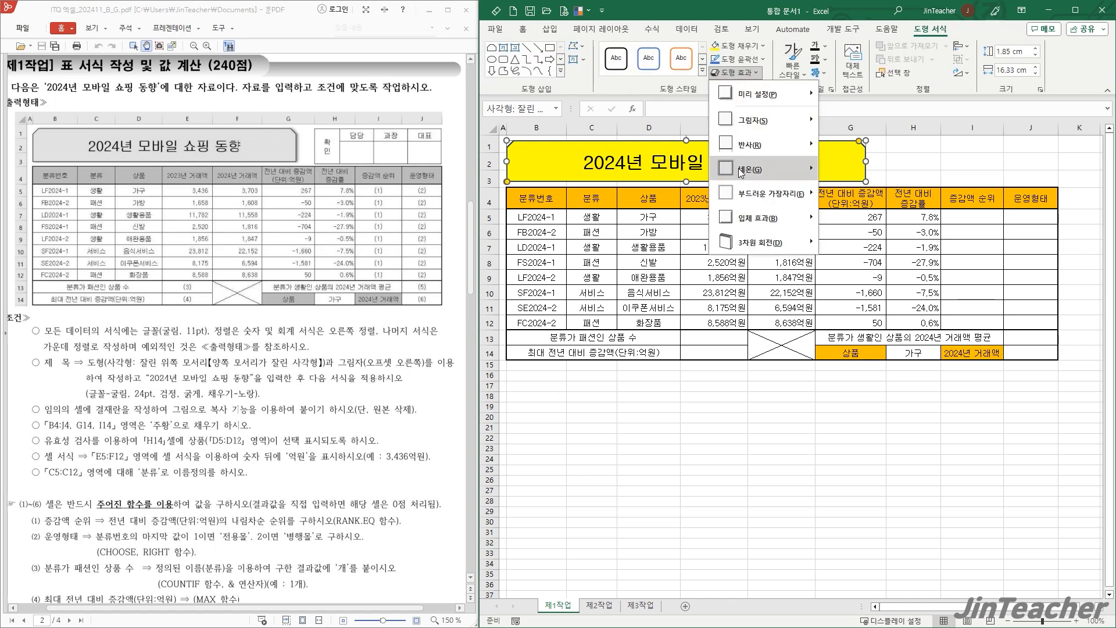
{"action": "mouse_move", "coordinate": [763, 128]}
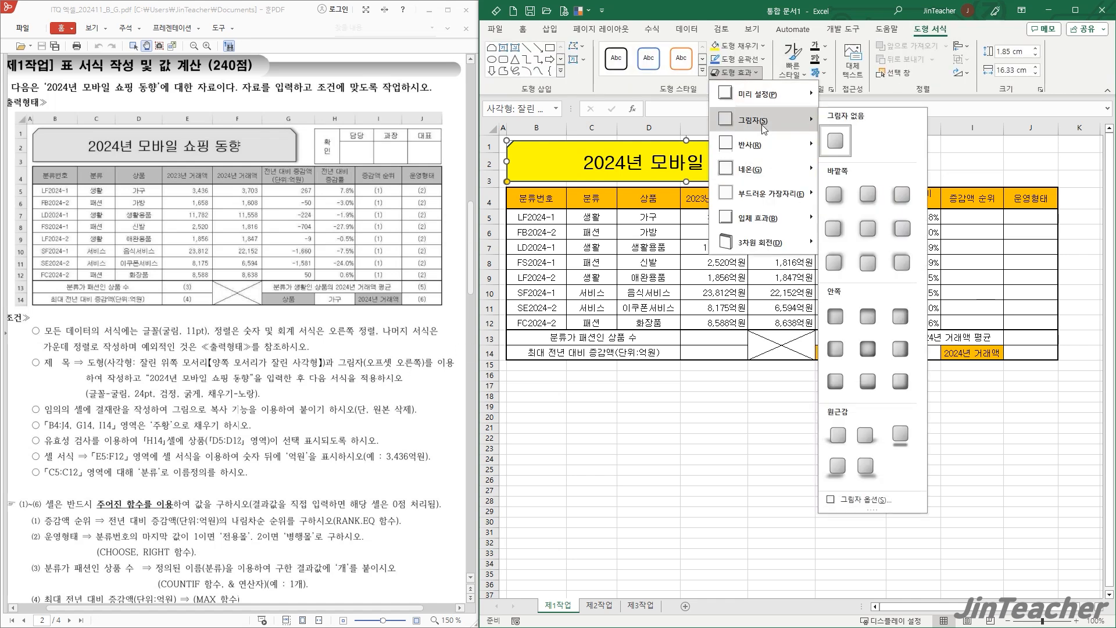
{"action": "left_click", "coordinate": [834, 232]}
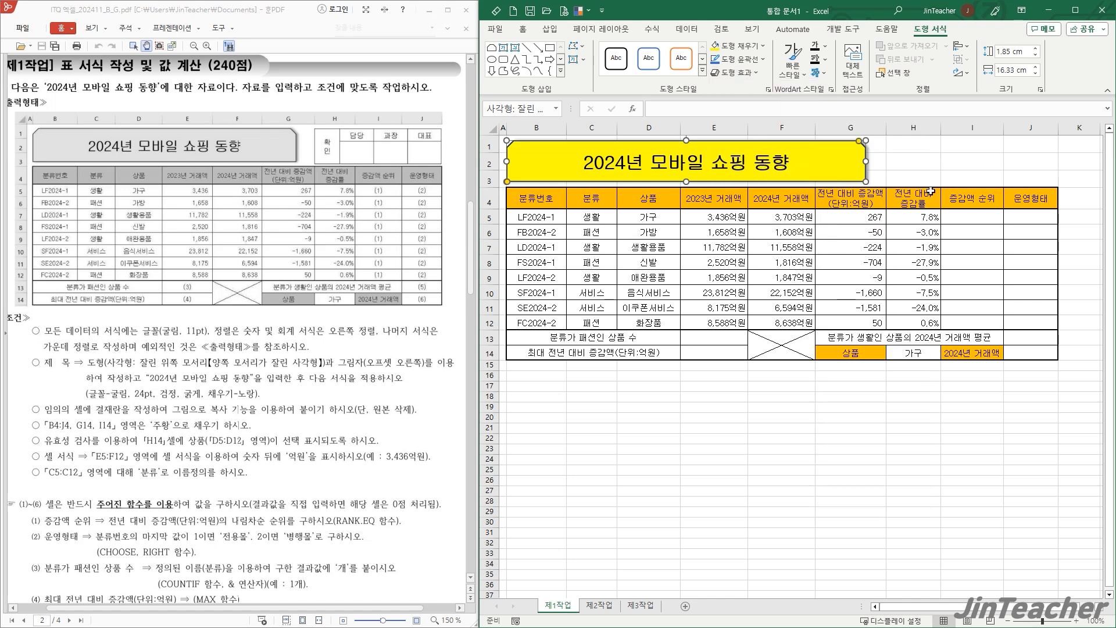
{"action": "left_click", "coordinate": [989, 417]}
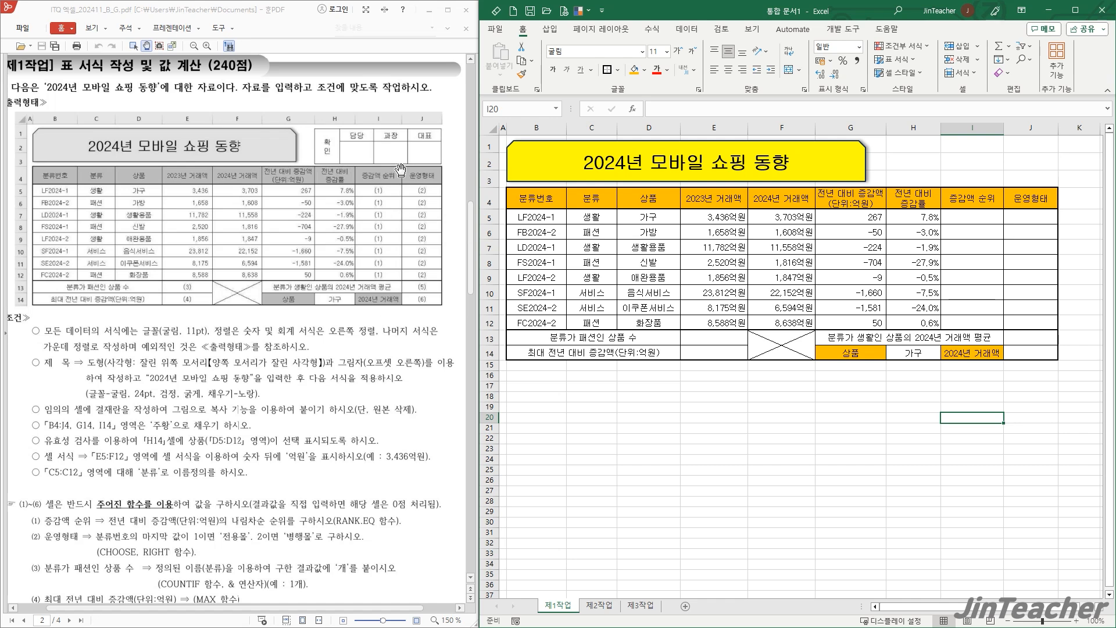
- Apply all borders to the empty range L16:O17 for the approval box and narrow column L
{"action": "left_click", "coordinate": [959, 535]}
{"action": "scroll", "coordinate": [852, 429], "scroll_direction": "right", "scroll_amount": 5}
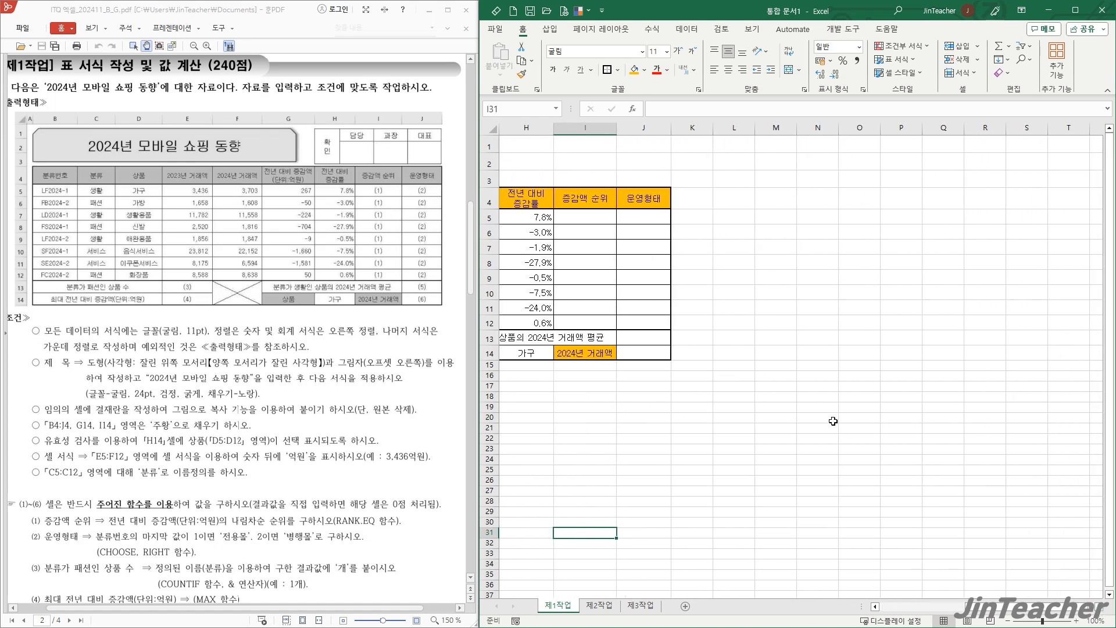
{"action": "left_click_drag", "start_coordinate": [740, 384], "coordinate": [865, 388]}
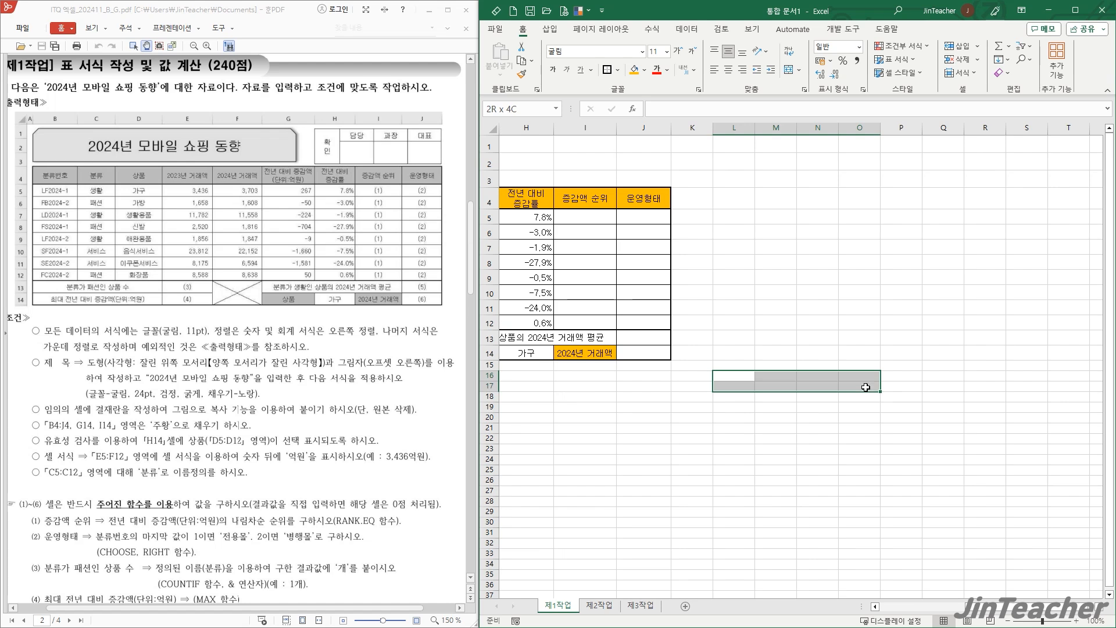
{"action": "left_click", "coordinate": [617, 70]}
{"action": "left_click", "coordinate": [645, 168]}
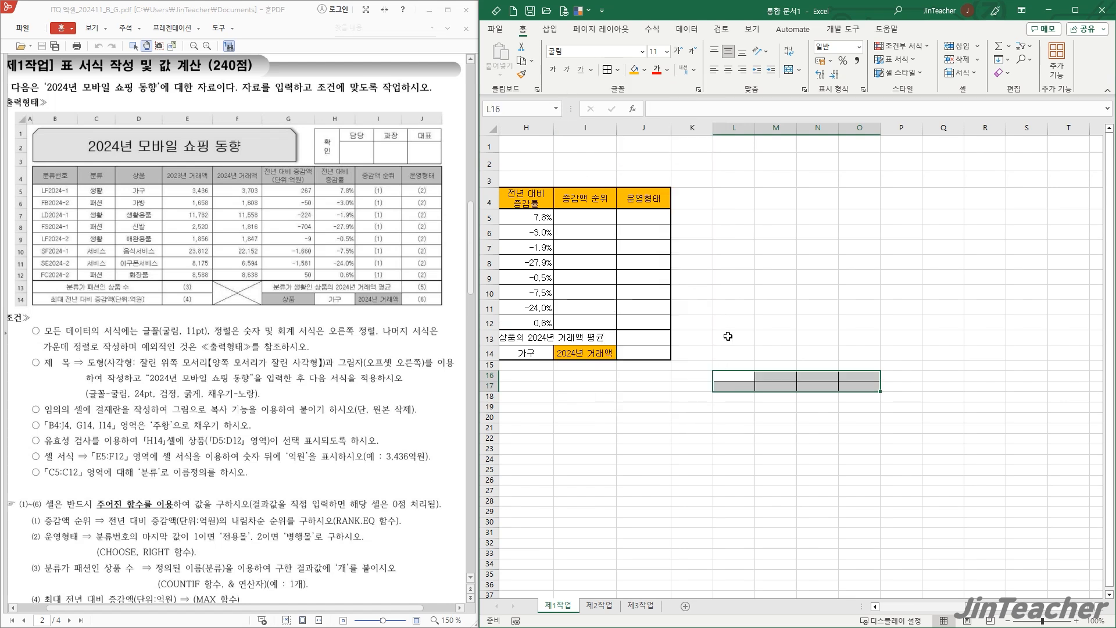
{"action": "left_click", "coordinate": [737, 387]}
{"action": "left_click_drag", "start_coordinate": [756, 132], "coordinate": [728, 132]}
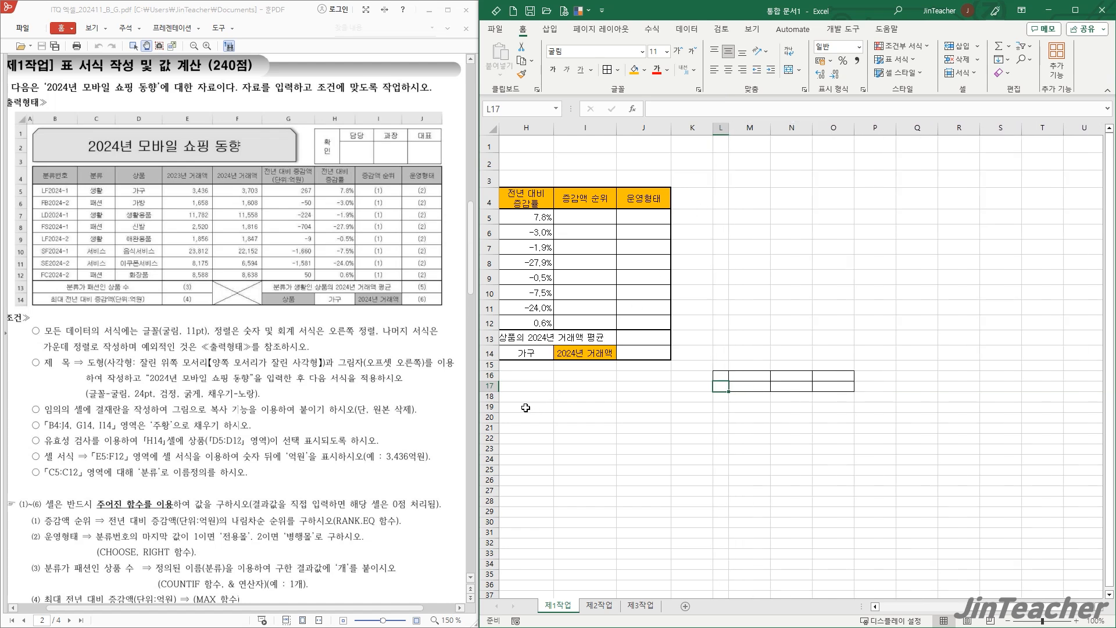
- Increase the height of row 17 and merge cells L16:L17 in the approval box
{"action": "left_click_drag", "start_coordinate": [492, 389], "coordinate": [492, 401]}
{"action": "left_click", "coordinate": [750, 406]}
{"action": "left_click_drag", "start_coordinate": [719, 376], "coordinate": [721, 392]}
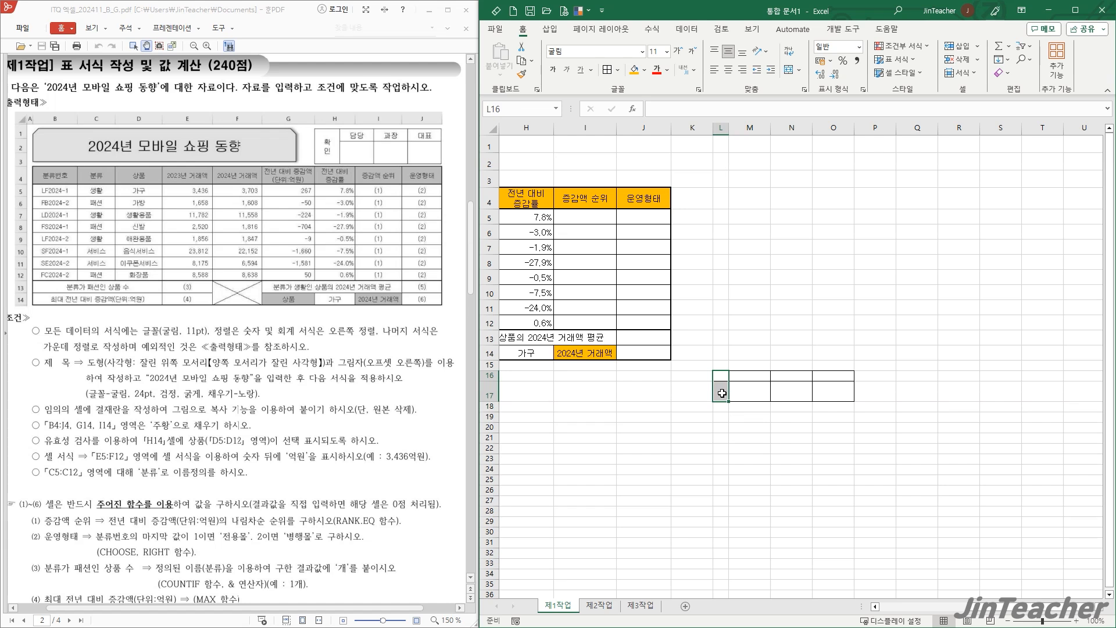
{"action": "left_click", "coordinate": [789, 69]}
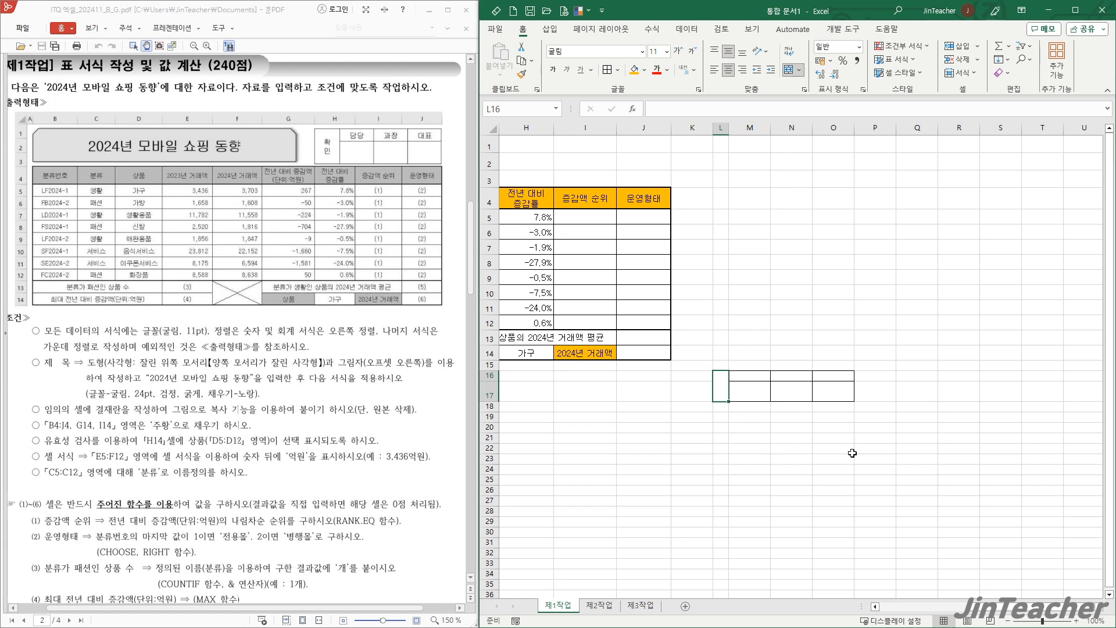
- Enter 확인 in the merged cell L16, with each syllable on its own line
{"action": "type", "text": "확인"}
{"action": "key", "text": "Return"}
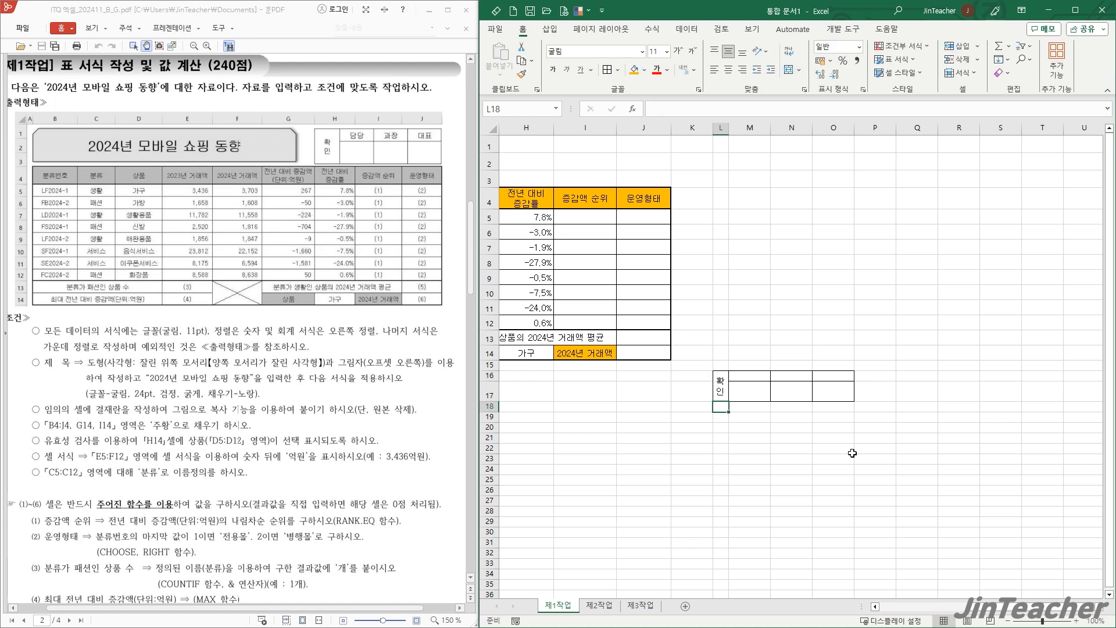
- Enter 담당, 과장 and 대표 across M16:O16 and center the contents of the approval box horizontally
{"action": "left_click_drag", "start_coordinate": [745, 377], "coordinate": [835, 377]}
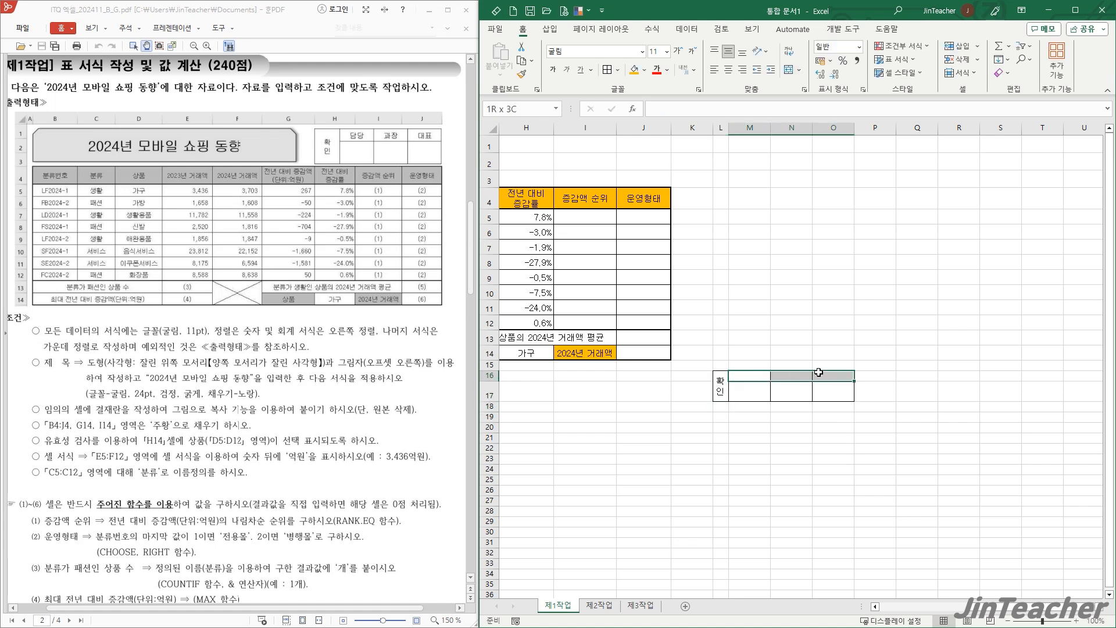
{"action": "type", "text": "담당"}
{"action": "key", "text": "Return"}
{"action": "type", "text": "과자ㅇ"}
{"action": "key", "text": "Return"}
{"action": "type", "text": "대표"}
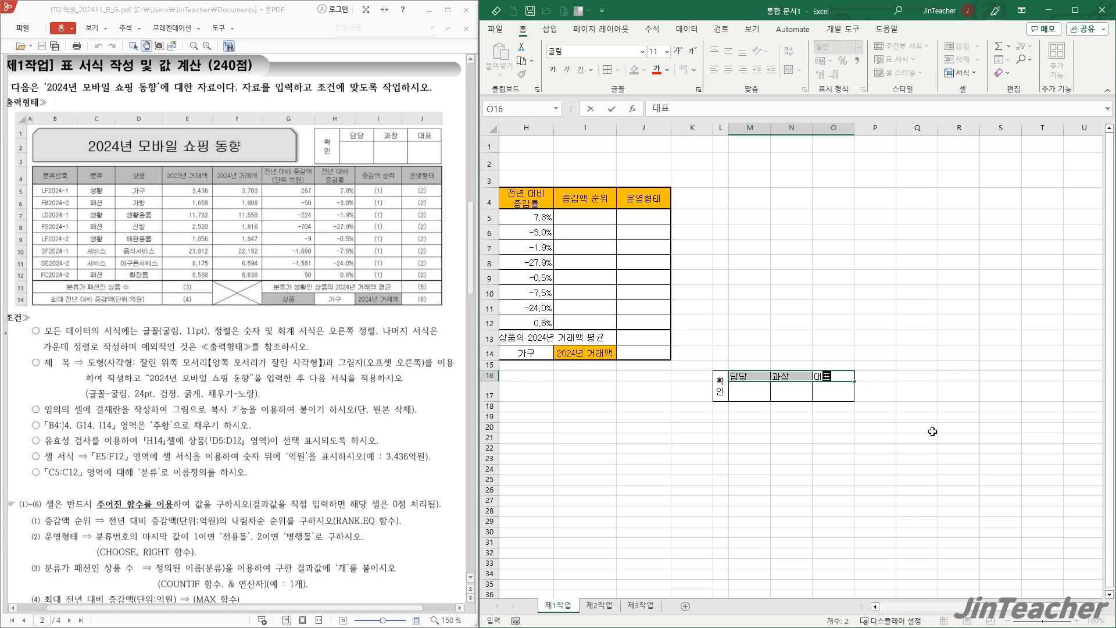
{"action": "key", "text": "Return"}
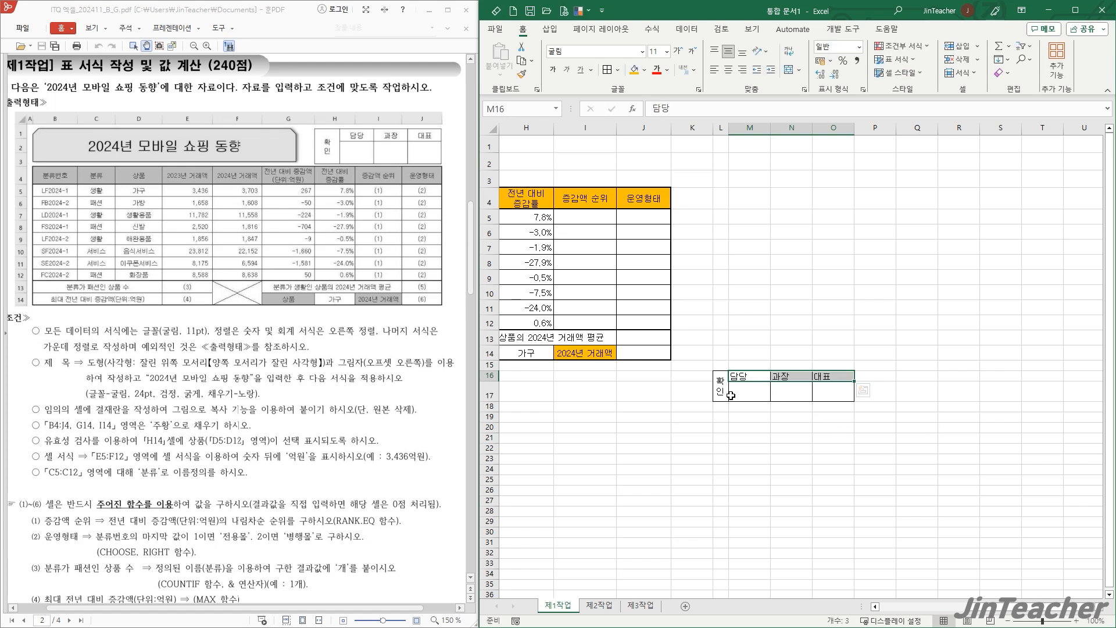
{"action": "left_click_drag", "start_coordinate": [722, 390], "coordinate": [837, 390]}
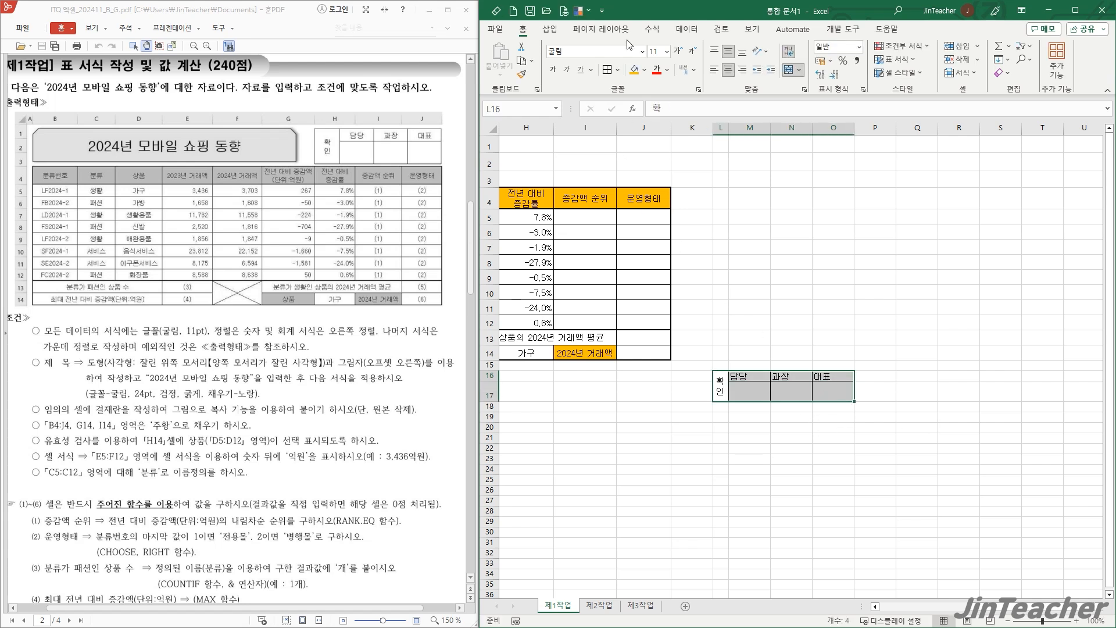
{"action": "left_click", "coordinate": [729, 70]}
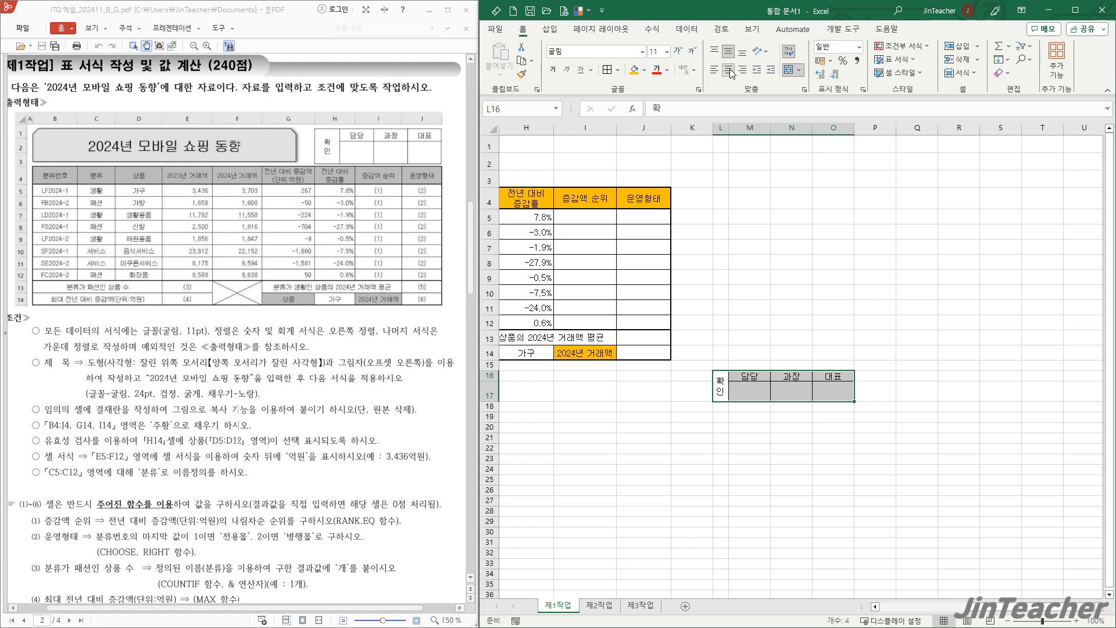
- Copy L16:O17 as a picture as shown on screen, paste it and move it above the table's columns H to J
{"action": "left_click", "coordinate": [720, 391]}
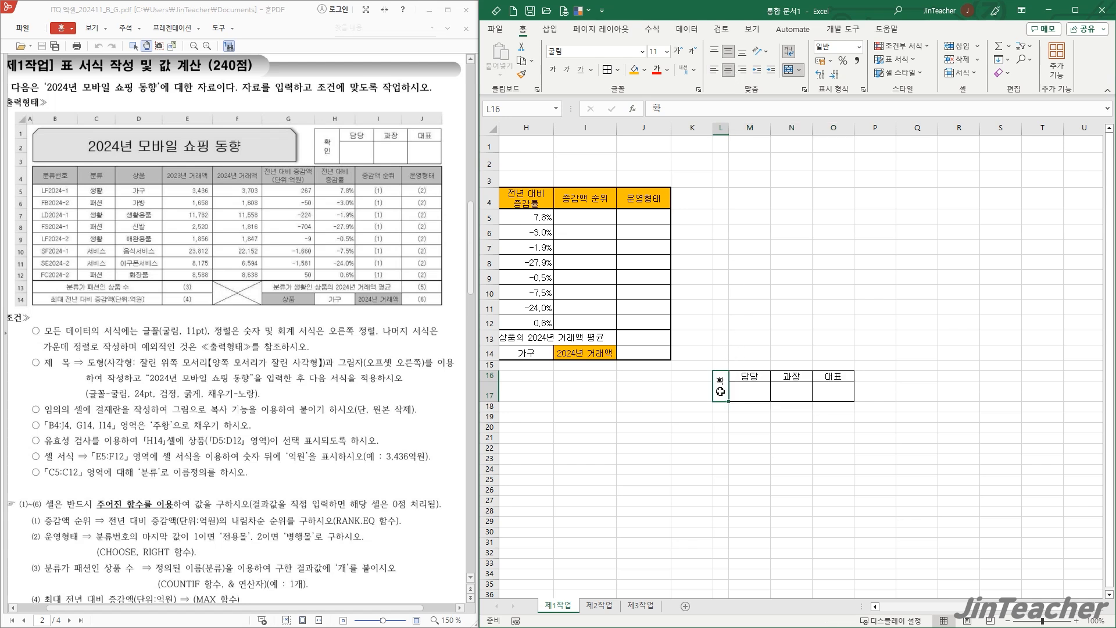
{"action": "left_click_drag", "start_coordinate": [721, 391], "coordinate": [833, 391]}
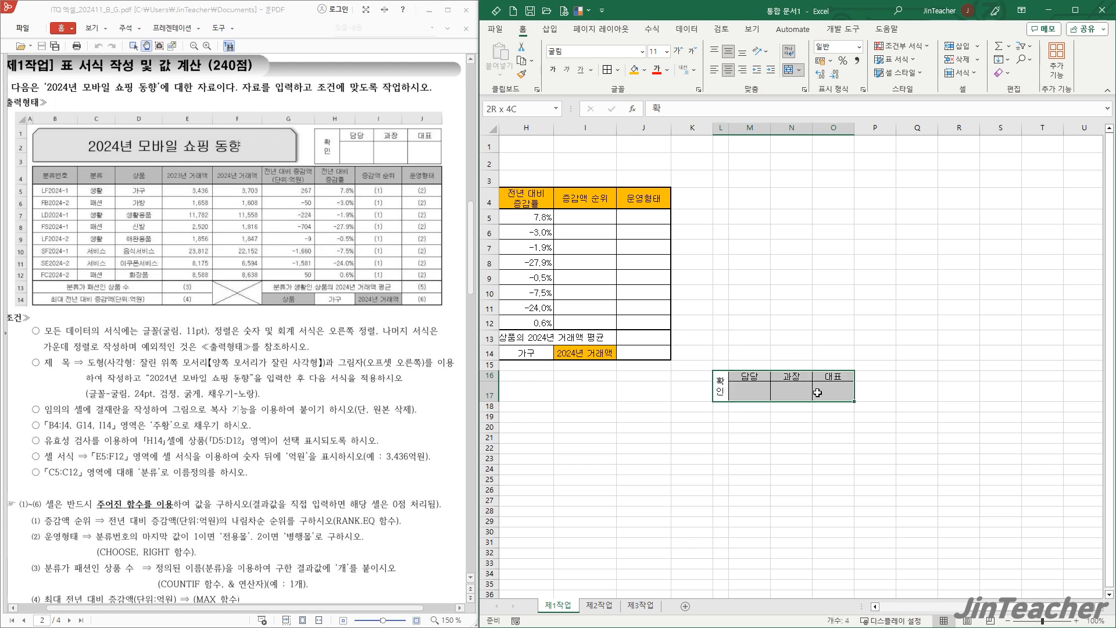
{"action": "left_click", "coordinate": [533, 62]}
{"action": "left_click", "coordinate": [560, 96]}
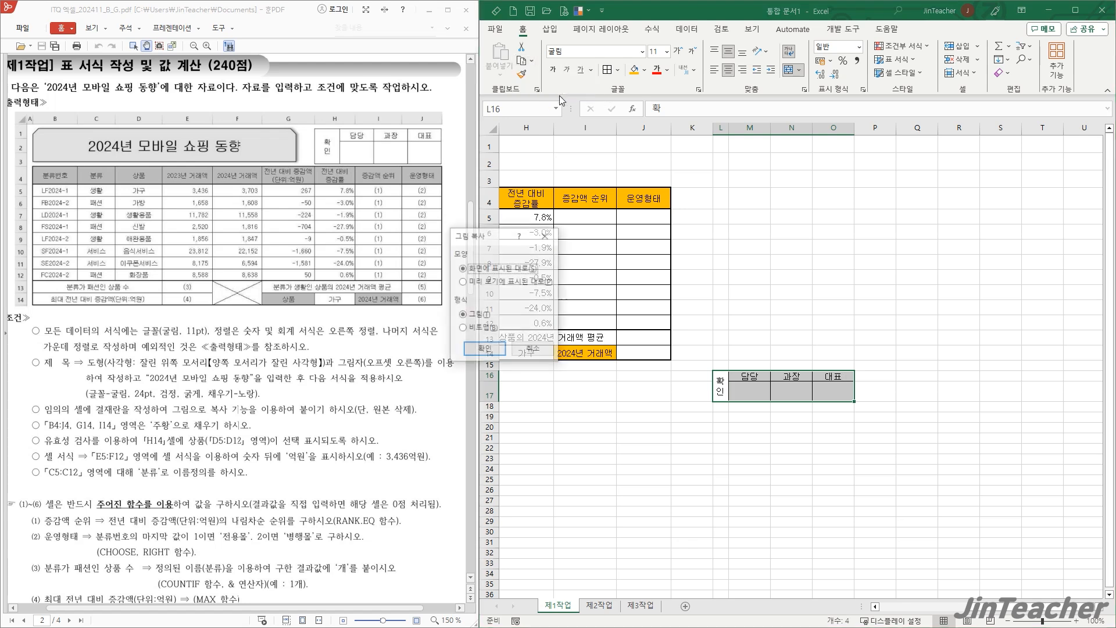
{"action": "left_click", "coordinate": [485, 349]}
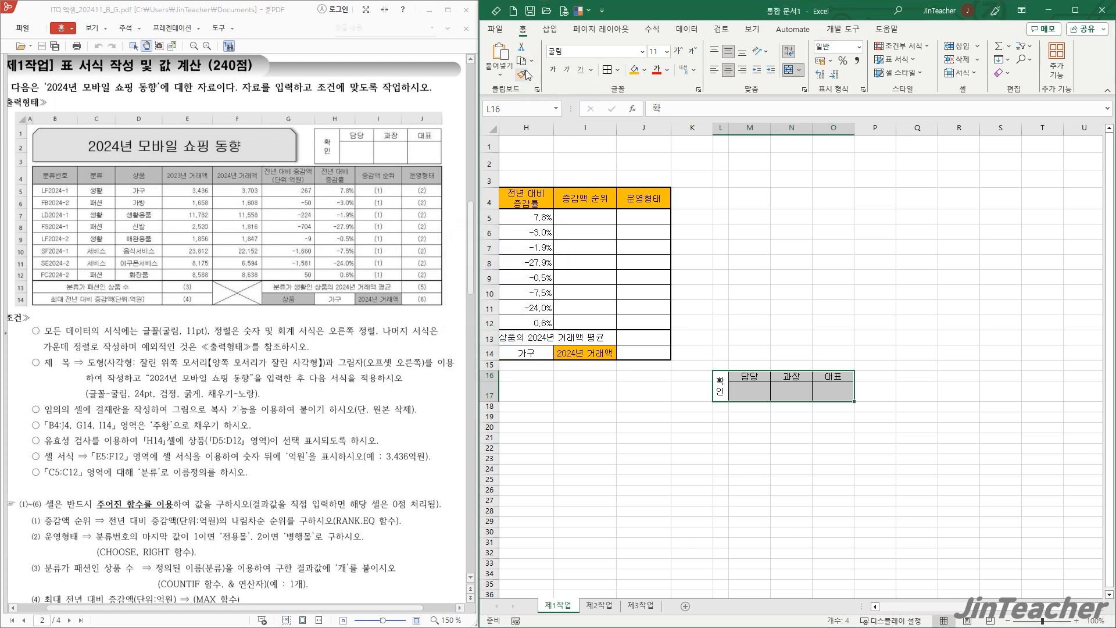
{"action": "left_click", "coordinate": [510, 56]}
{"action": "left_click_drag", "start_coordinate": [763, 382], "coordinate": [583, 154]}
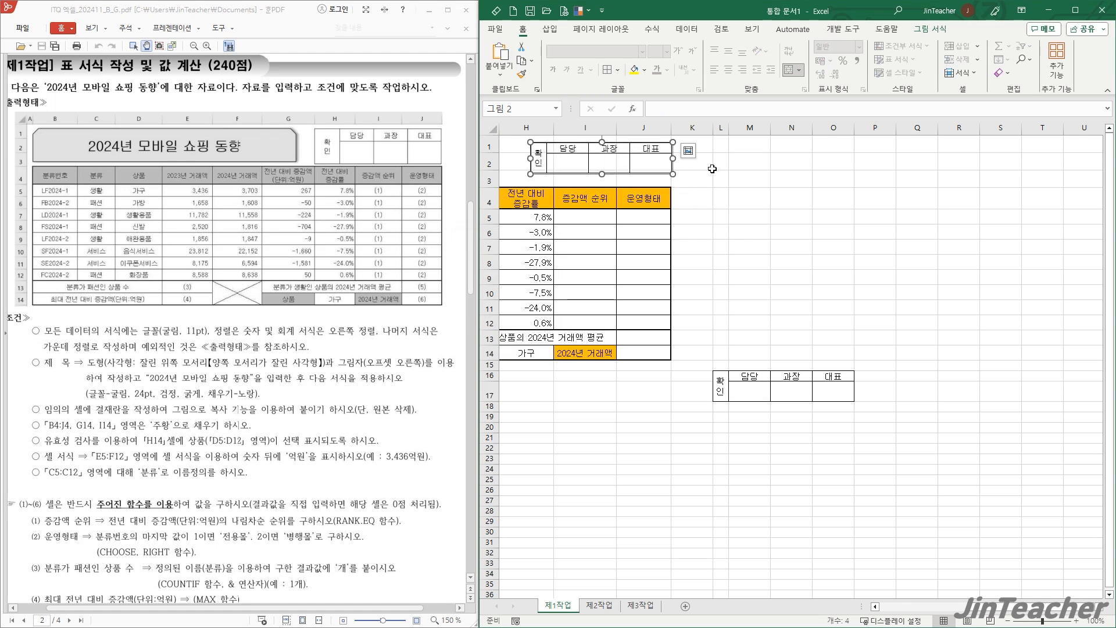
- Stretch the approval picture to span columns H to J and reach down into row 3
{"action": "left_click", "coordinate": [749, 263]}
{"action": "left_click_drag", "start_coordinate": [1028, 608], "coordinate": [1007, 608]}
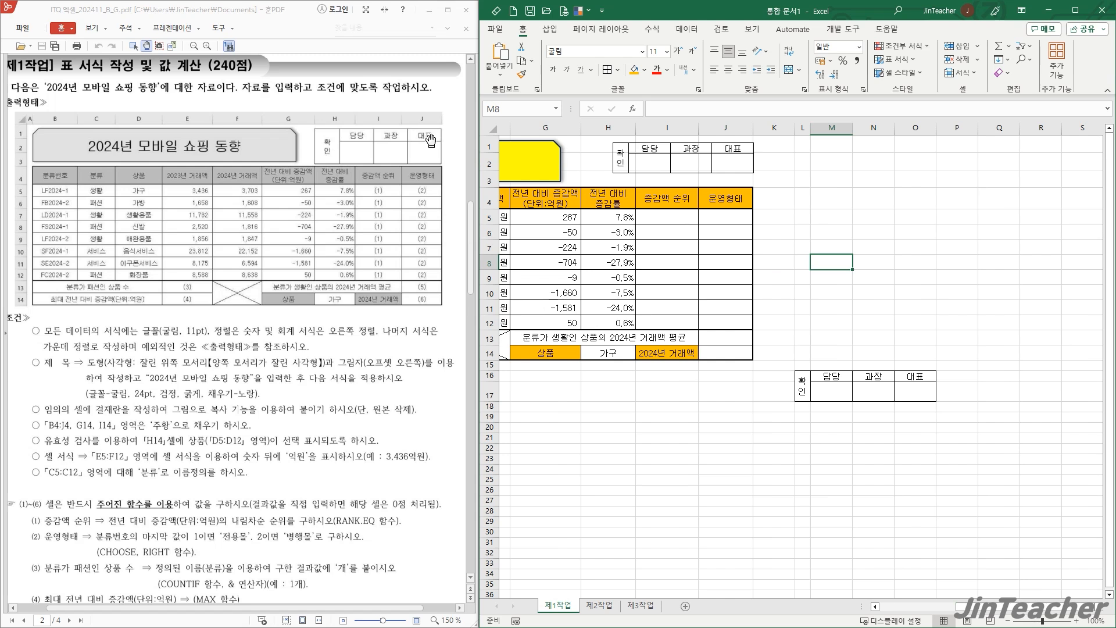
{"action": "left_click", "coordinate": [646, 163]}
{"action": "left_click_drag", "start_coordinate": [647, 158], "coordinate": [582, 165]}
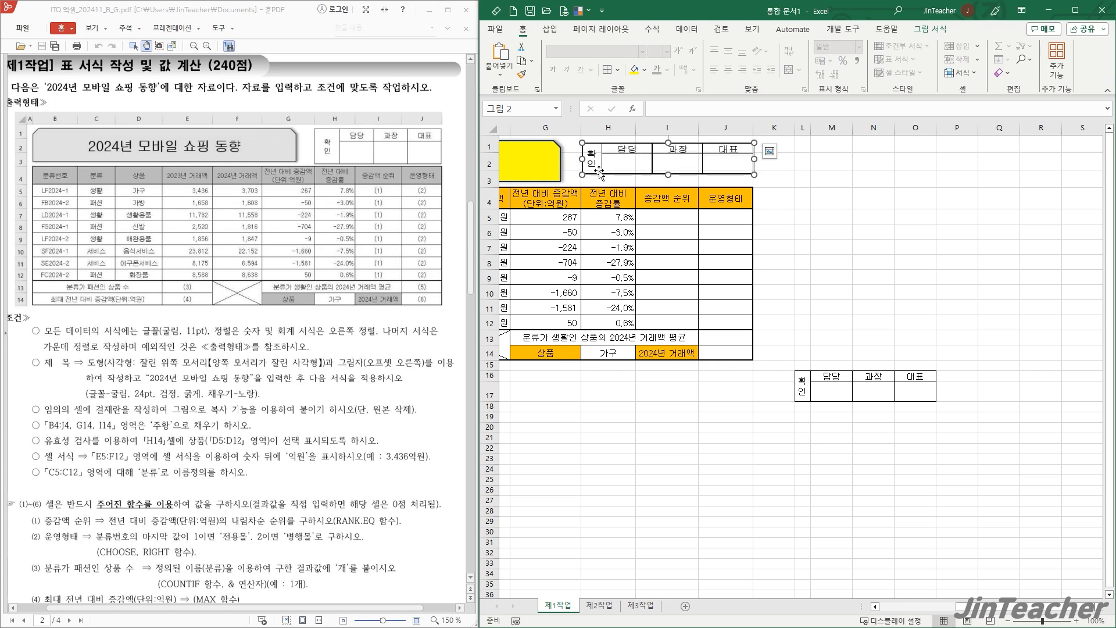
{"action": "left_click_drag", "start_coordinate": [669, 176], "coordinate": [668, 182]}
{"action": "left_click", "coordinate": [898, 231]}
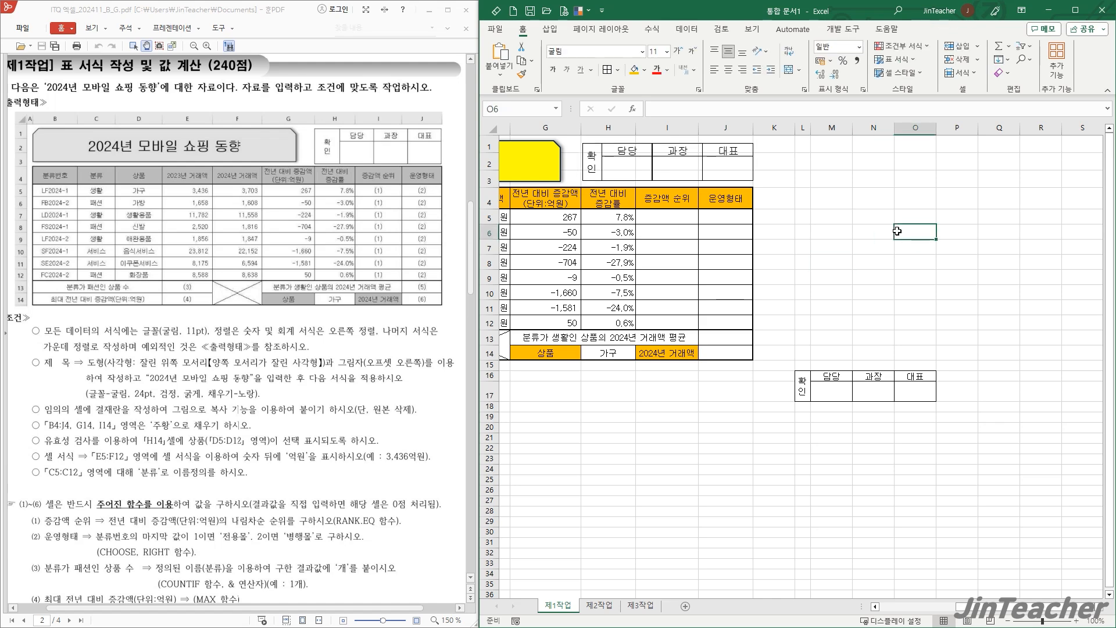
- Delete columns L:O, which hold the original approval box
{"action": "left_click_drag", "start_coordinate": [803, 127], "coordinate": [915, 127]}
{"action": "left_click", "coordinate": [963, 61]}
{"action": "left_click", "coordinate": [983, 406]}
{"action": "left_click_drag", "start_coordinate": [961, 608], "coordinate": [911, 613]}
{"action": "left_click", "coordinate": [1053, 414]}
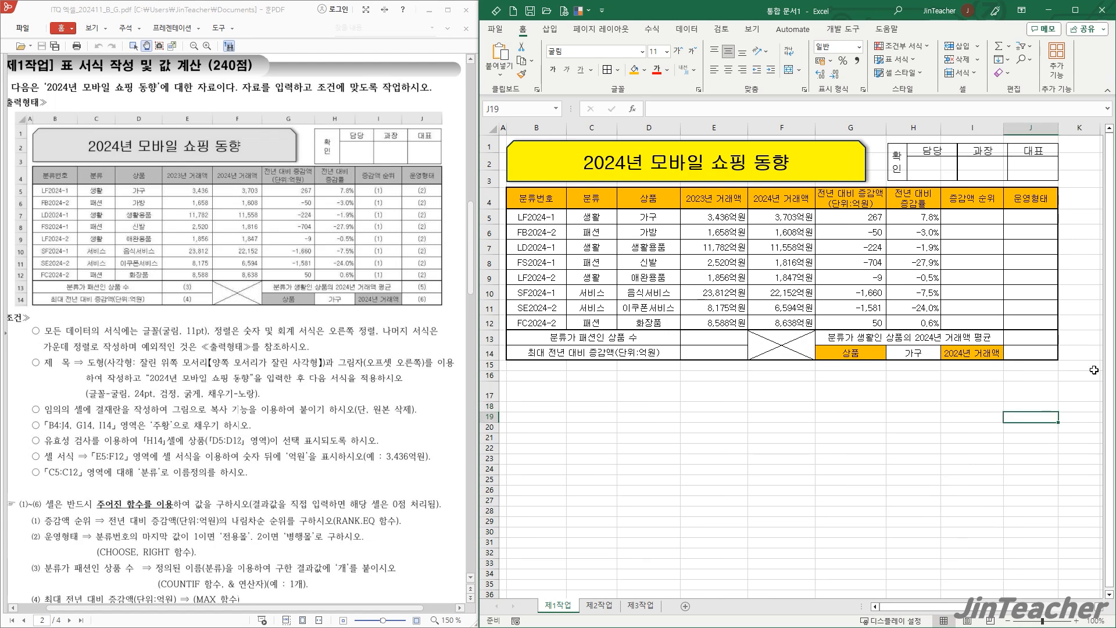
- Extend the approval picture's left edge slightly toward the title shape
{"action": "left_click", "coordinate": [922, 169]}
{"action": "left_click_drag", "start_coordinate": [888, 164], "coordinate": [885, 163]}
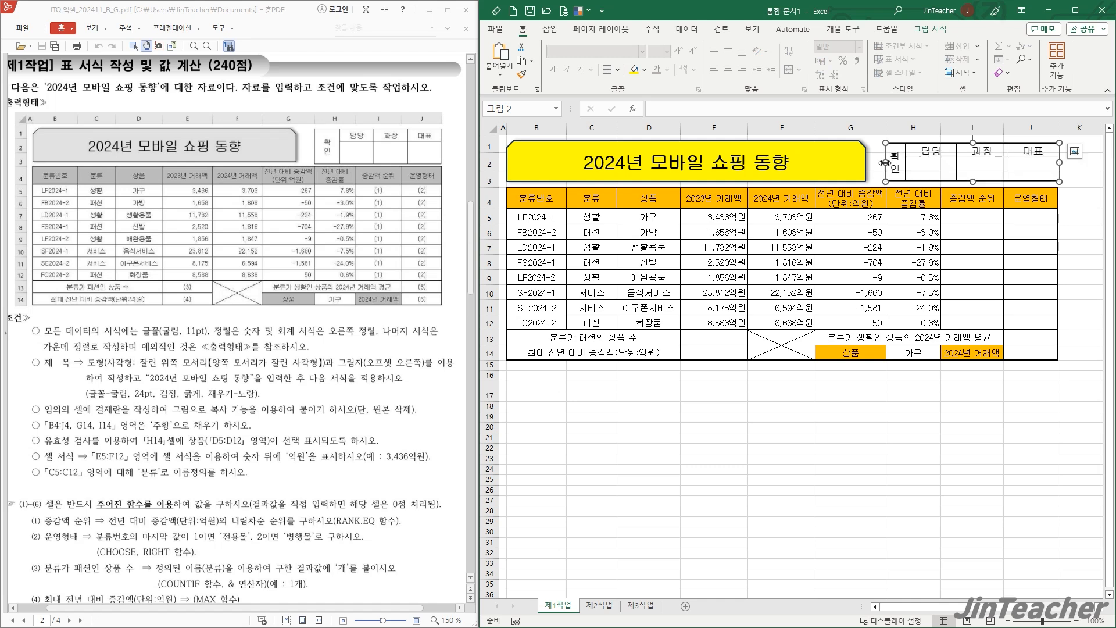
{"action": "left_click", "coordinate": [963, 373]}
- Read condition (7) on conditional formatting in the exam PDF and check it against the 2024년 거래액 column
{"action": "scroll", "coordinate": [277, 455], "scroll_direction": "down", "scroll_amount": 3}
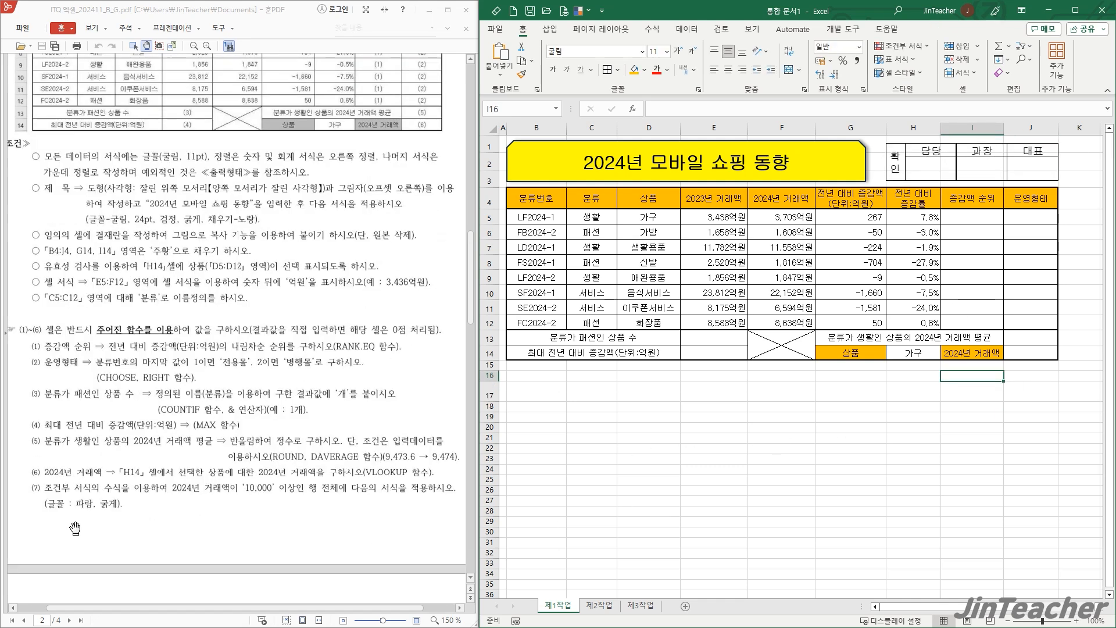
{"action": "scroll", "coordinate": [122, 542], "scroll_direction": "up", "scroll_amount": 2}
{"action": "left_click_drag", "start_coordinate": [149, 538], "coordinate": [161, 443]}
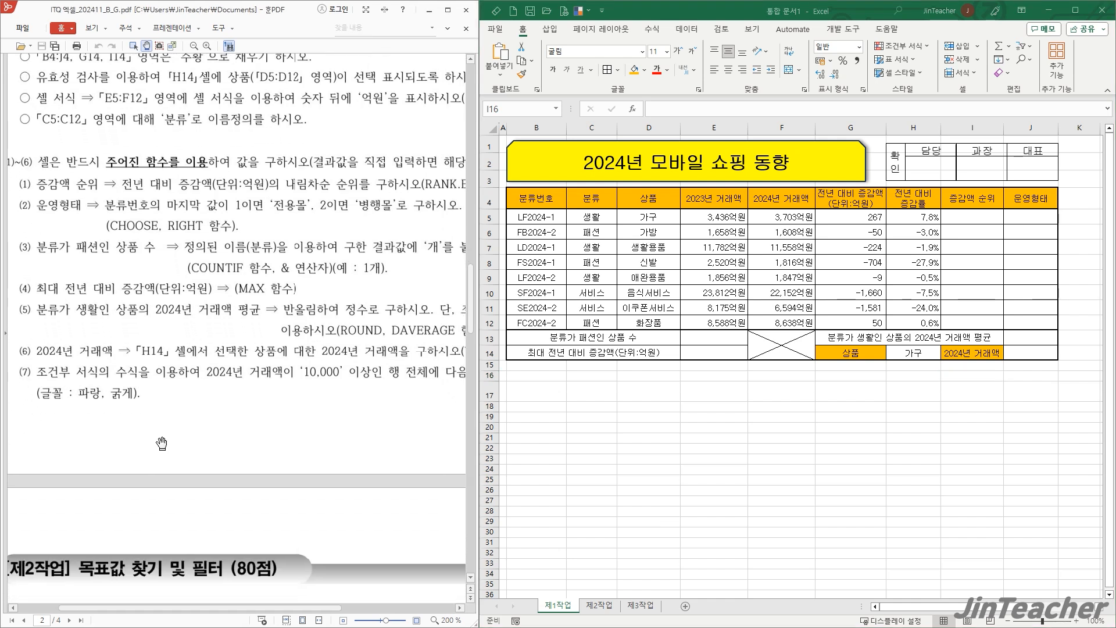
{"action": "left_click_drag", "start_coordinate": [301, 401], "coordinate": [262, 402]}
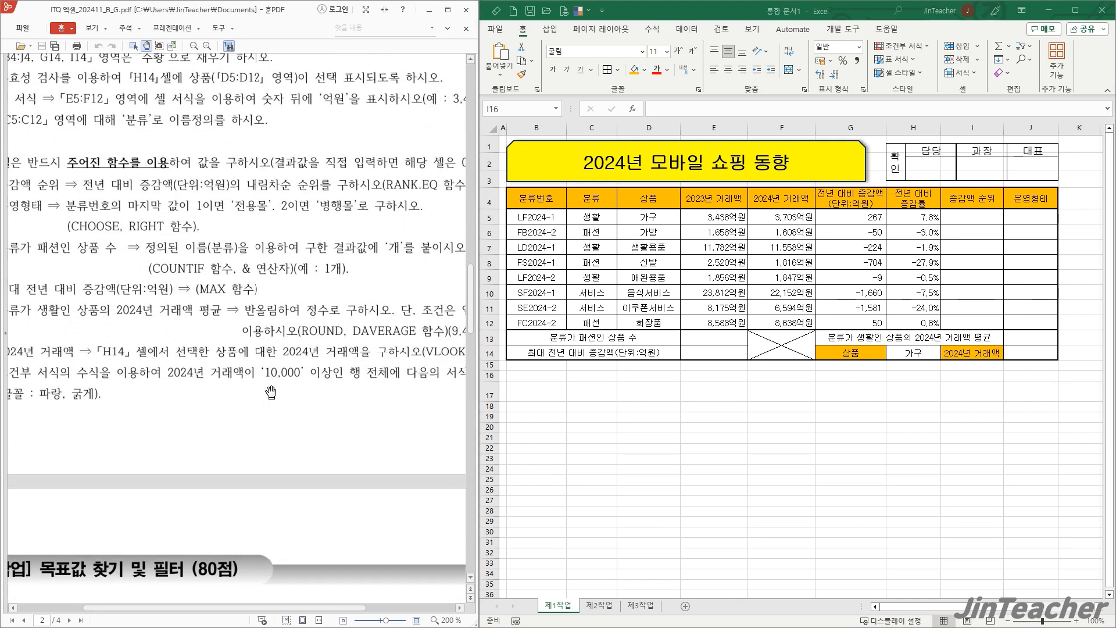
{"action": "left_click_drag", "start_coordinate": [354, 401], "coordinate": [385, 382]}
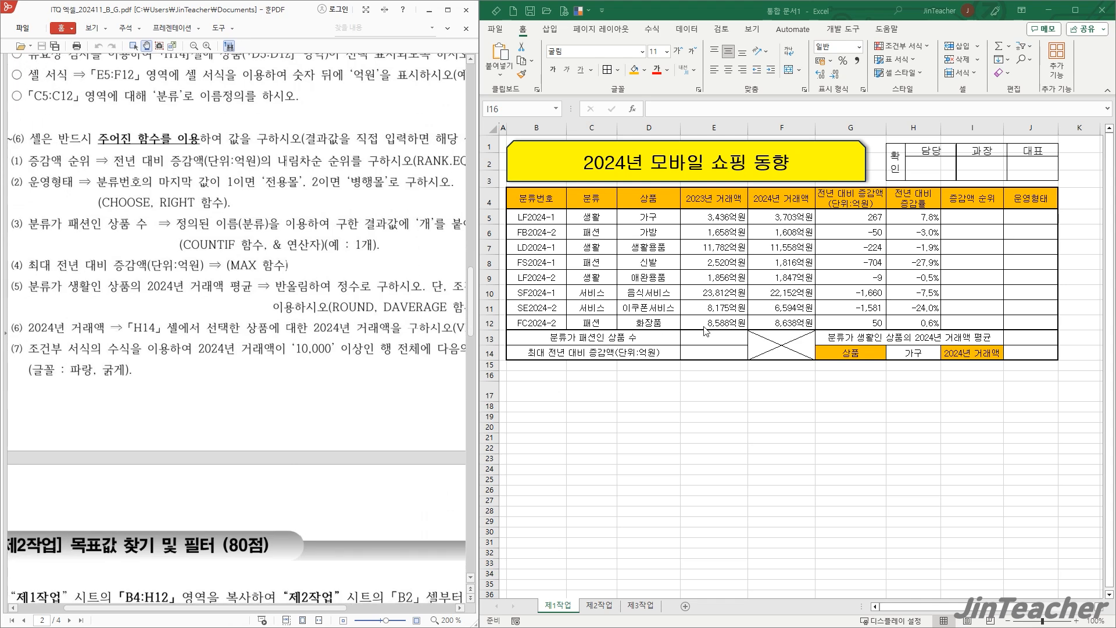
{"action": "left_click", "coordinate": [780, 128]}
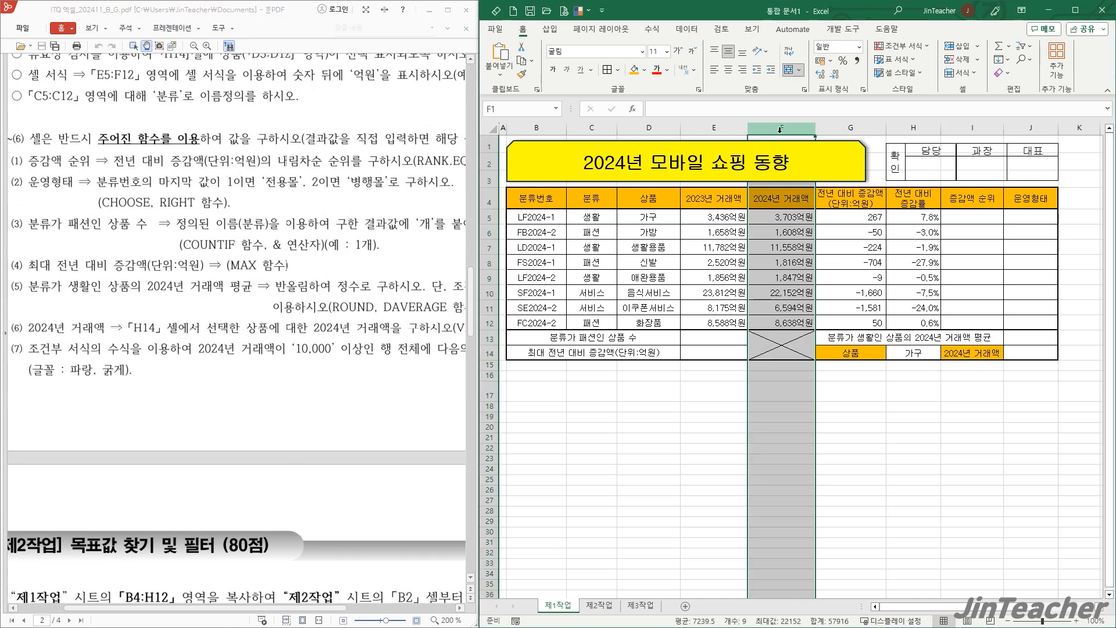
{"action": "left_click", "coordinate": [738, 428]}
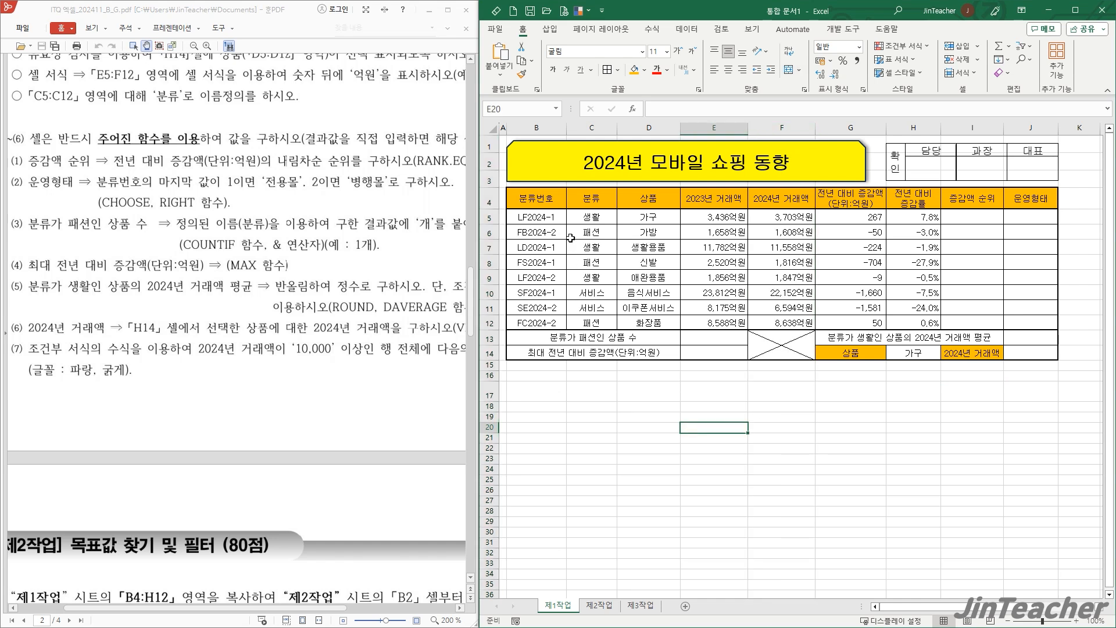
- Create a formula-based conditional formatting rule for B5:J12 with the formula =$F5>=10000
{"action": "left_click_drag", "start_coordinate": [552, 216], "coordinate": [1036, 324]}
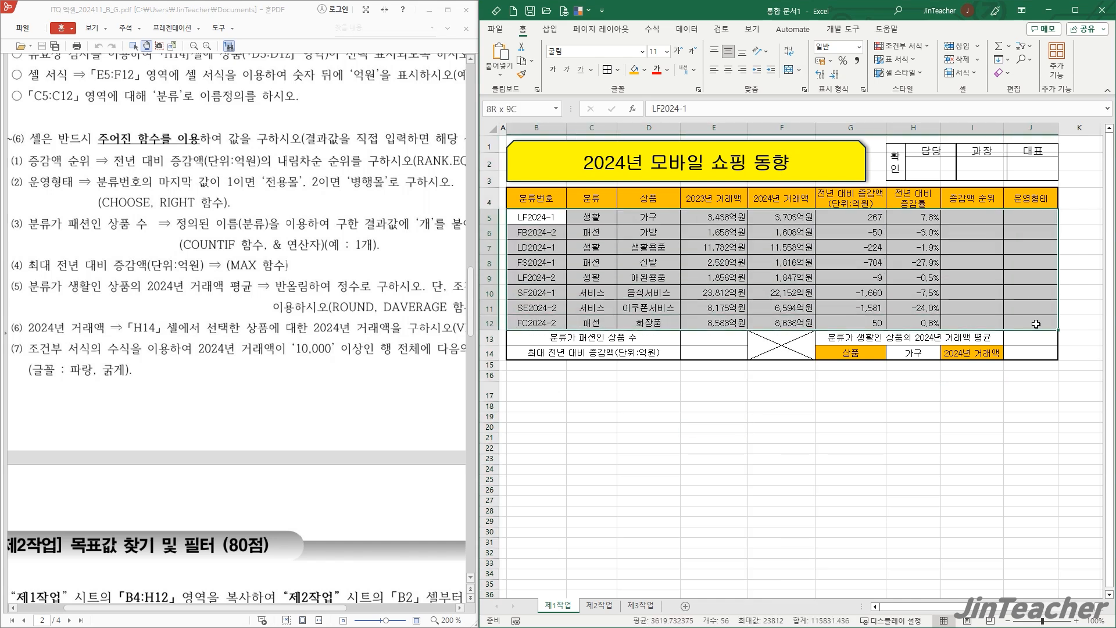
{"action": "left_click", "coordinate": [907, 47]}
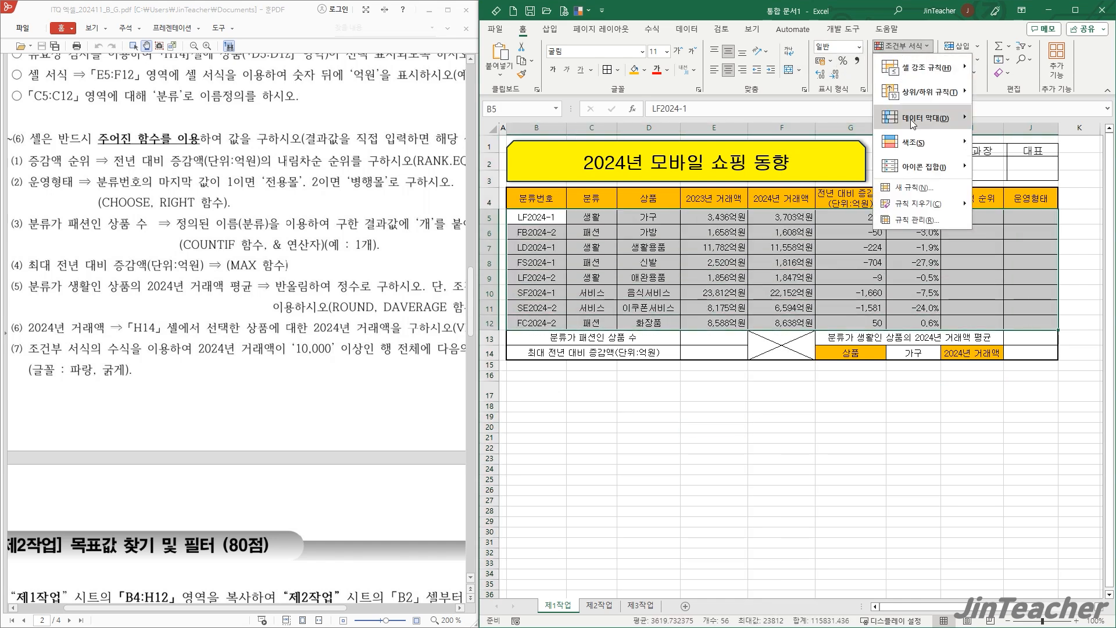
{"action": "left_click", "coordinate": [897, 204]}
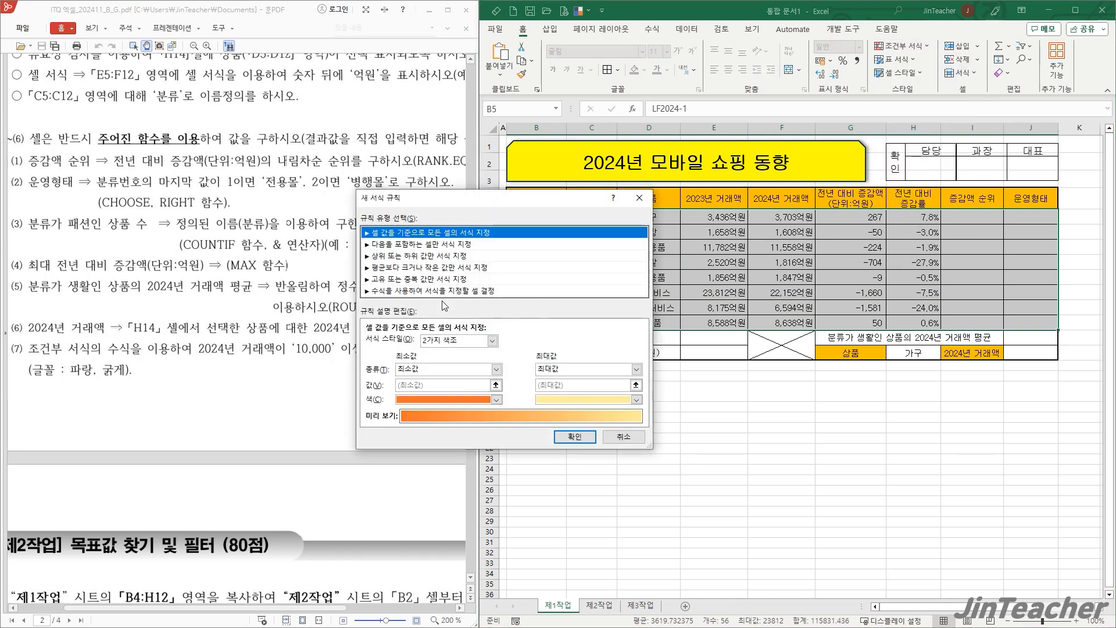
{"action": "left_click", "coordinate": [448, 291]}
{"action": "left_click", "coordinate": [381, 344]}
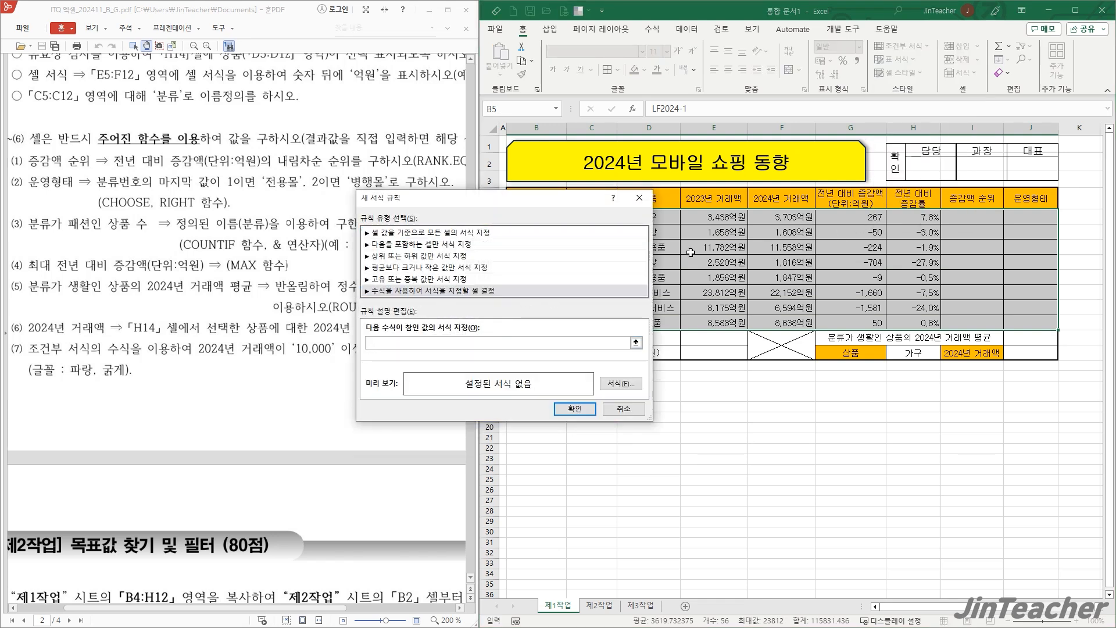
{"action": "left_click", "coordinate": [805, 214]}
{"action": "key", "text": "F4"}
{"action": "key", "text": "F4"}
{"action": "left_click_drag", "start_coordinate": [534, 200], "coordinate": [576, 192]}
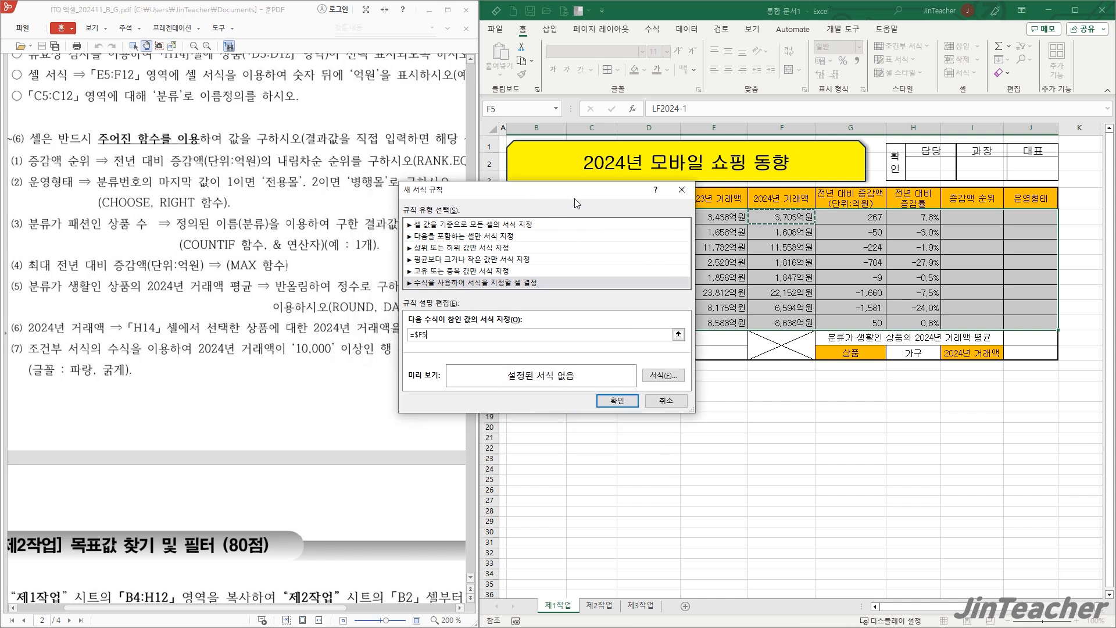
{"action": "type", "text": ">=10000"}
- Set the rule's font format to bold and standard blue, and apply the rule to the table
{"action": "left_click", "coordinate": [664, 375]}
{"action": "left_click", "coordinate": [532, 213]}
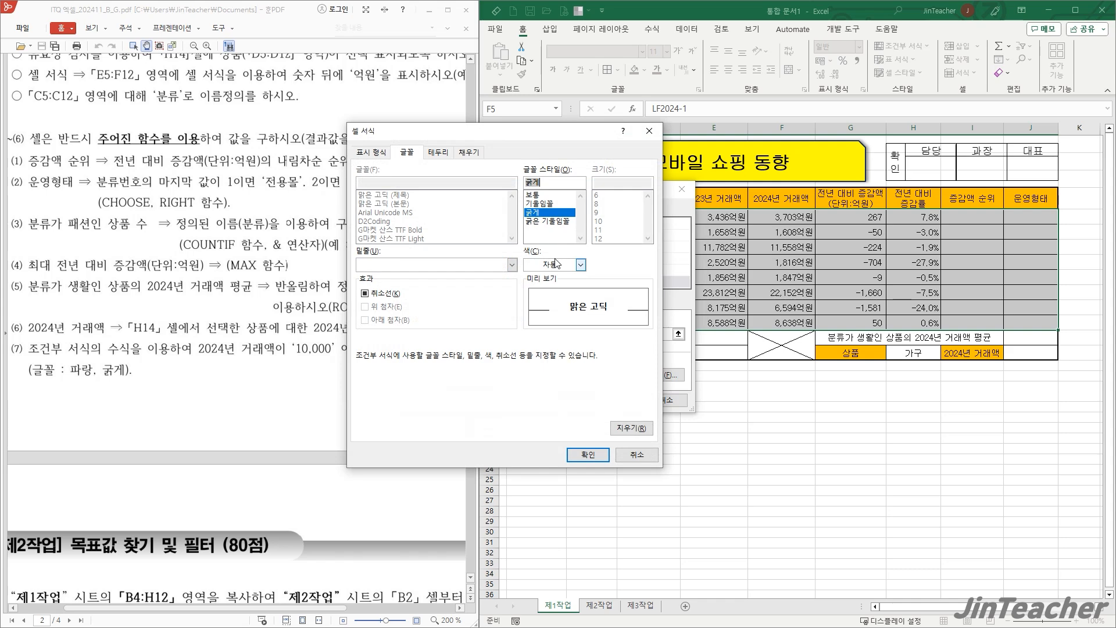
{"action": "left_click", "coordinate": [580, 264]}
{"action": "left_click", "coordinate": [598, 393]}
{"action": "left_click", "coordinate": [592, 454]}
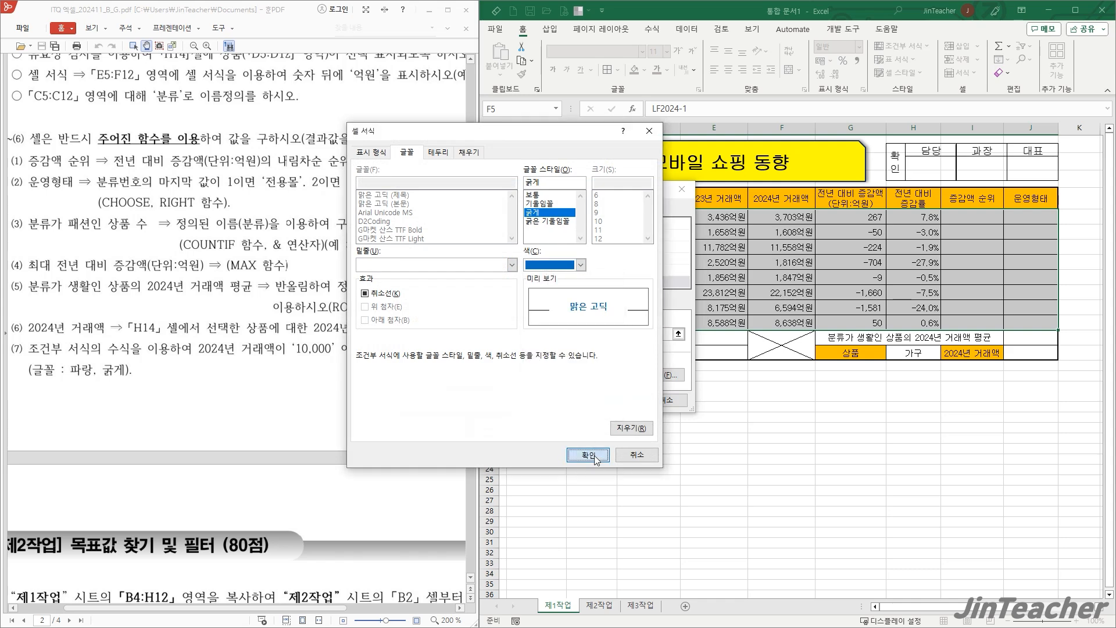
{"action": "left_click", "coordinate": [610, 401]}
{"action": "left_click", "coordinate": [797, 260]}
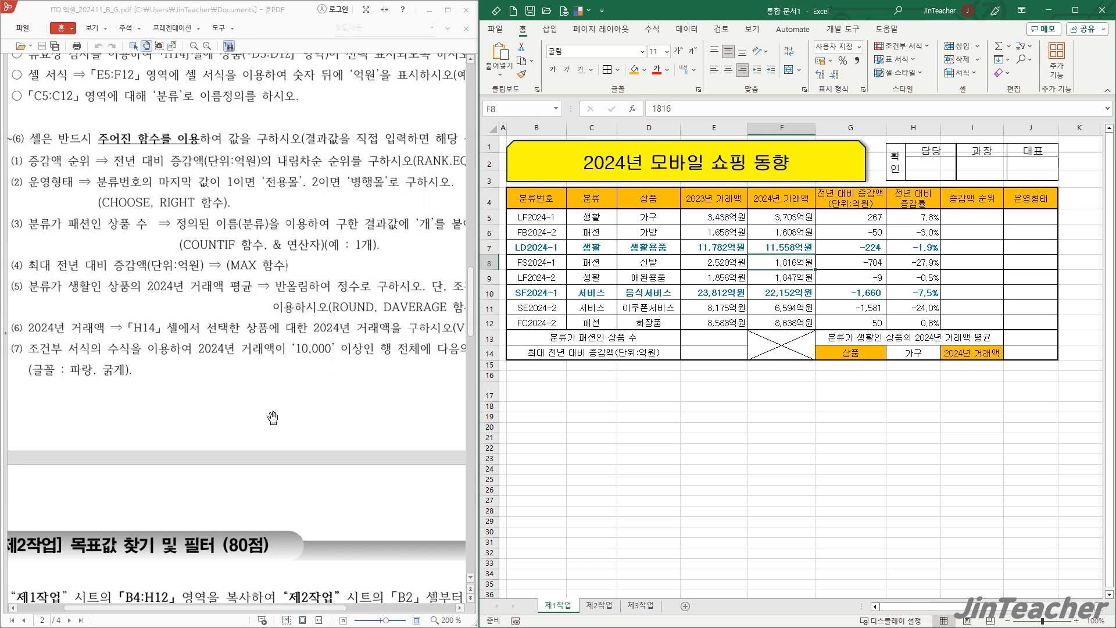
- Examine the 제2작업 instructions for goal seek and advanced filter in the exam PDF
{"action": "scroll", "coordinate": [291, 233], "scroll_direction": "down", "scroll_amount": 10}
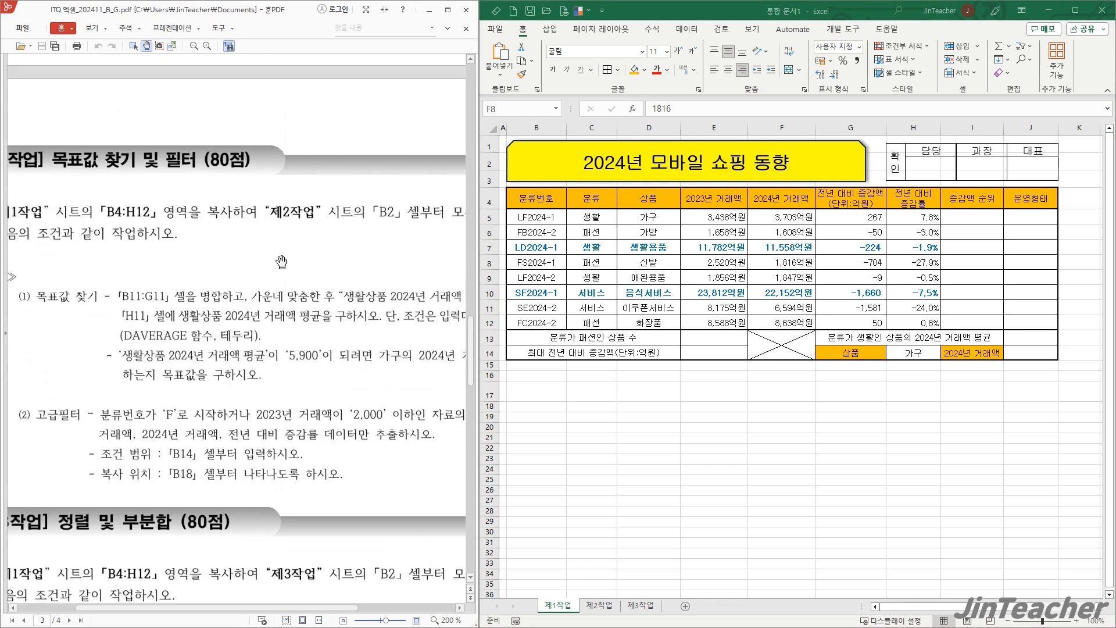
{"action": "scroll", "coordinate": [281, 263], "scroll_direction": "down", "scroll_amount": 2, "text": "ctrl"}
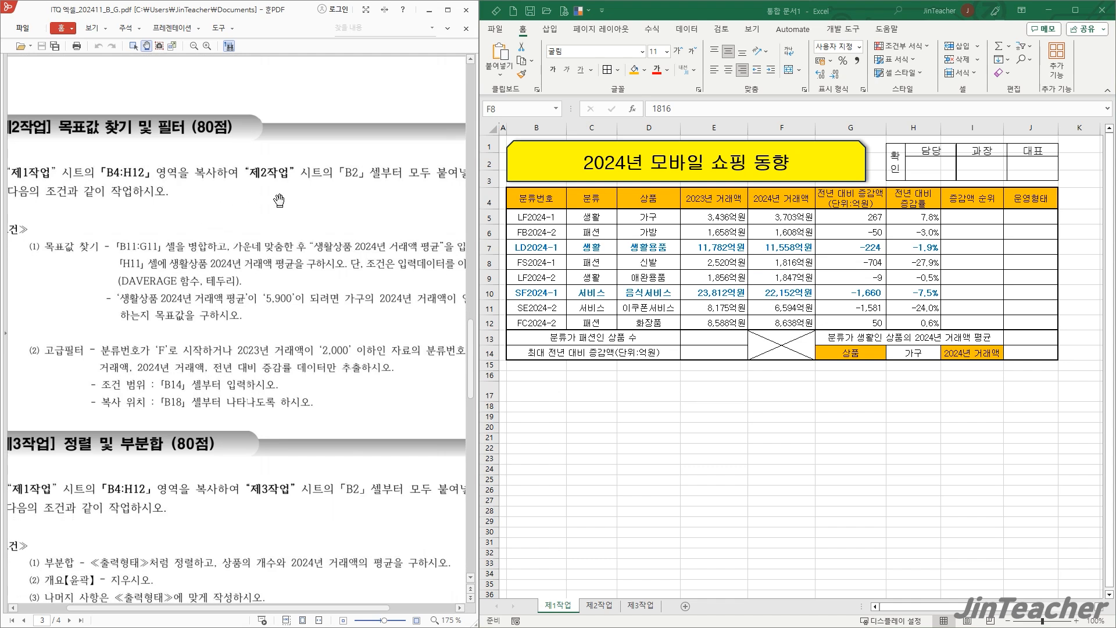
{"action": "left_click_drag", "start_coordinate": [303, 204], "coordinate": [300, 152]}
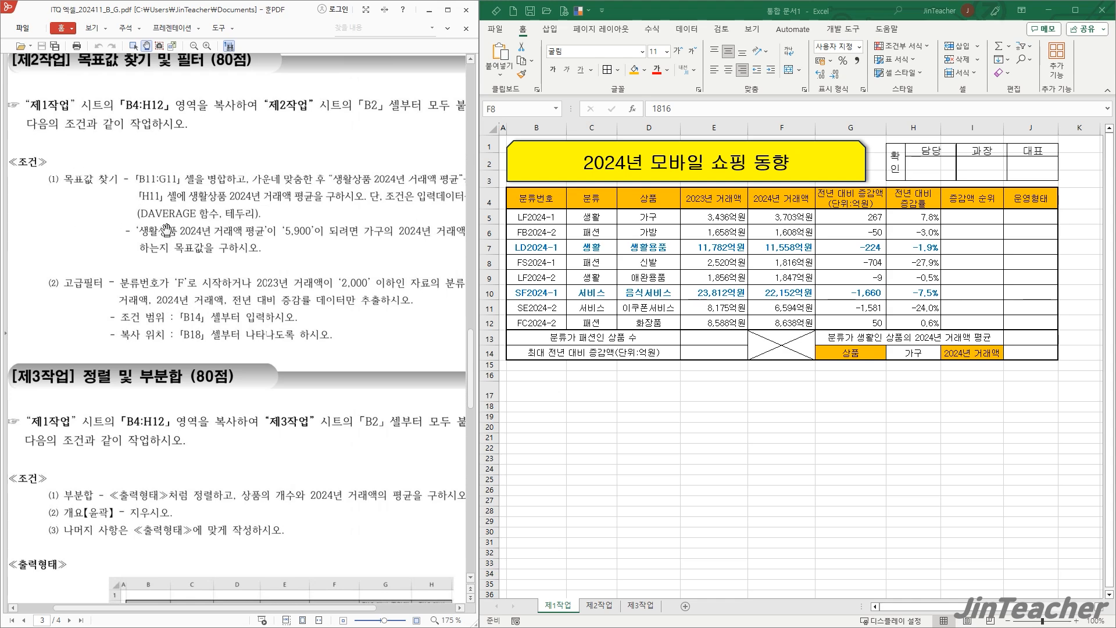
- Copy B4:H12 from the 제1작업 sheet and paste it at cell B2 of the 제2작업 sheet
{"action": "scroll", "coordinate": [224, 250], "scroll_direction": "down", "scroll_amount": 1}
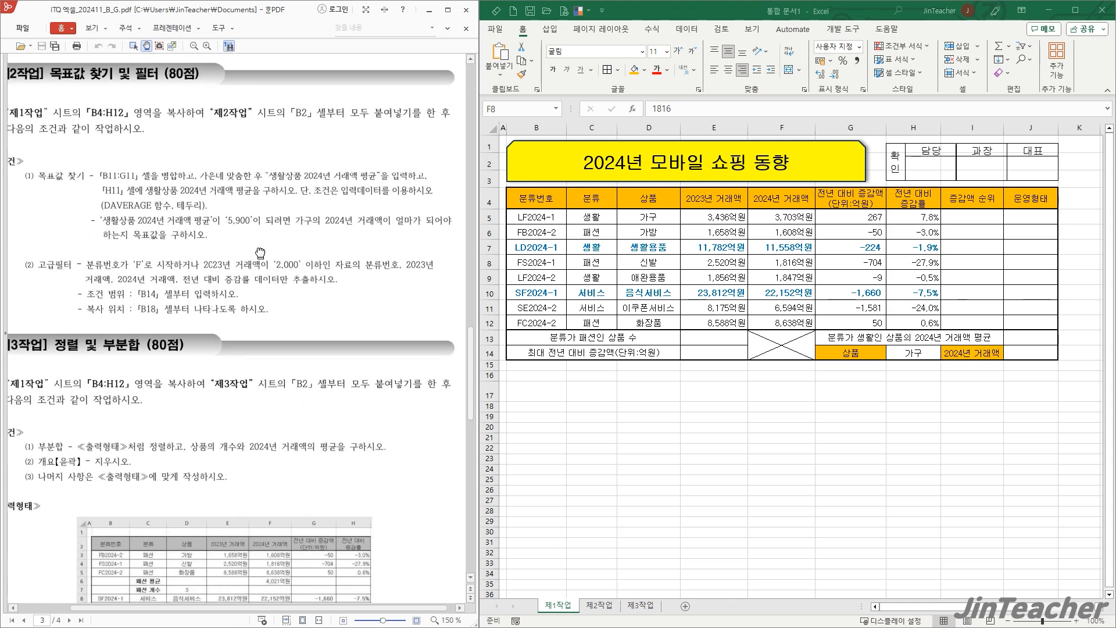
{"action": "left_click", "coordinate": [536, 199]}
{"action": "left_click_drag", "start_coordinate": [598, 203], "coordinate": [913, 319]}
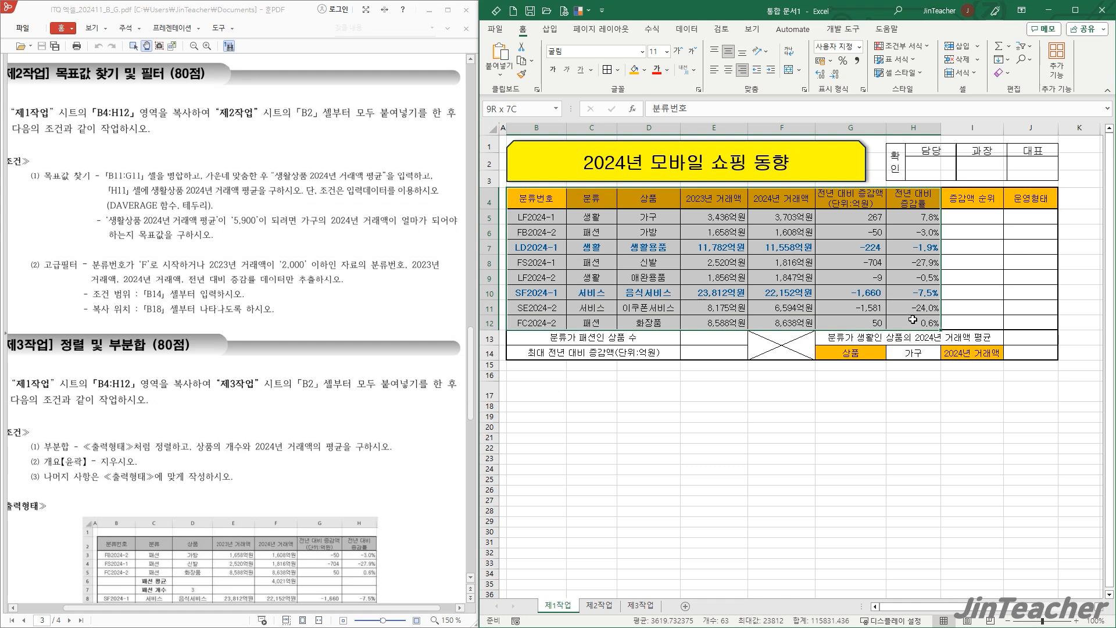
{"action": "left_click", "coordinate": [526, 63]}
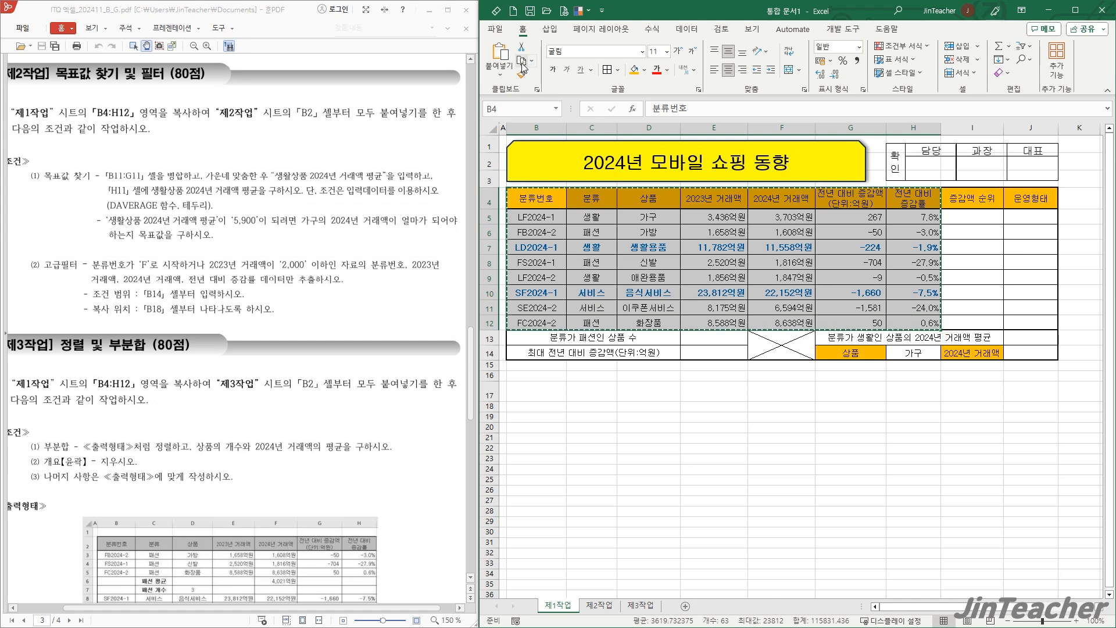
{"action": "left_click", "coordinate": [608, 606]}
{"action": "left_click", "coordinate": [521, 149]}
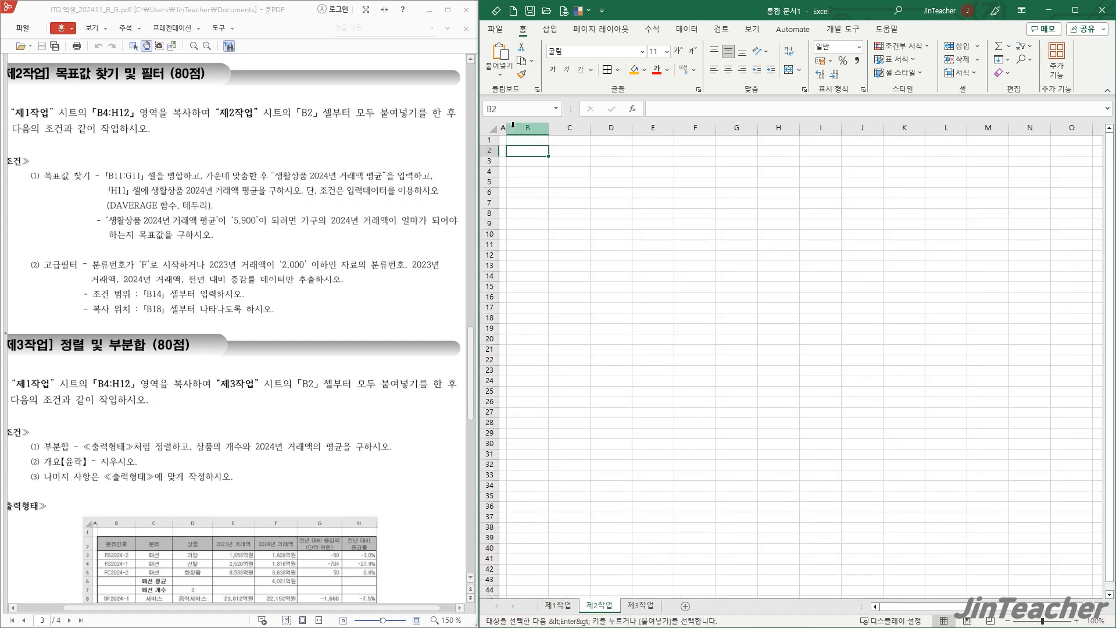
{"action": "left_click", "coordinate": [500, 54]}
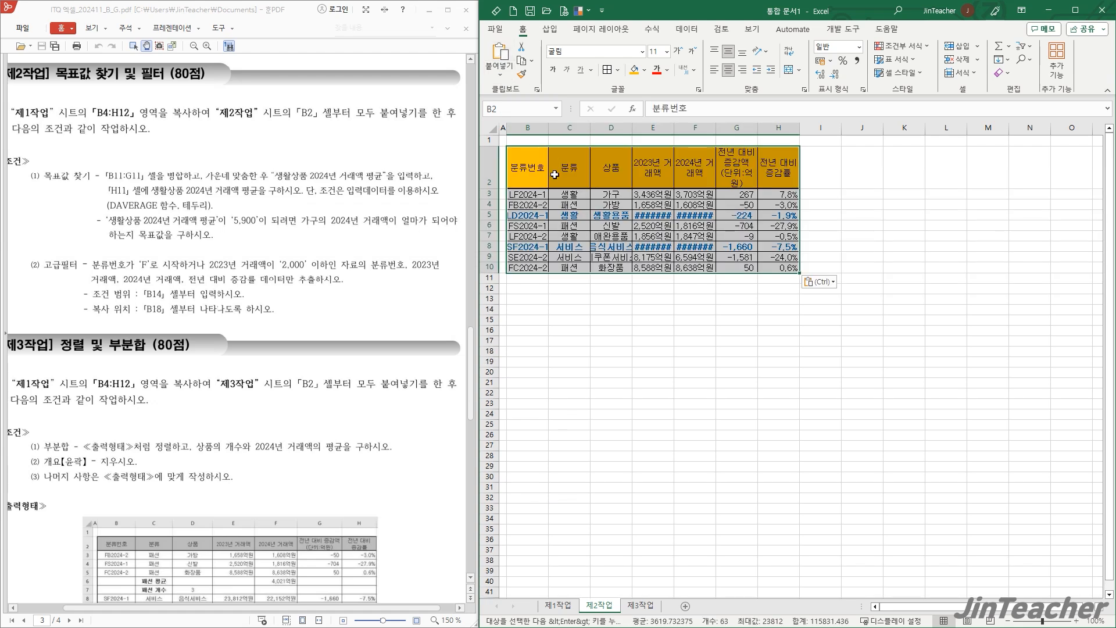
- Apply the keep source column widths paste option to the pasted table
{"action": "left_click", "coordinate": [828, 284]}
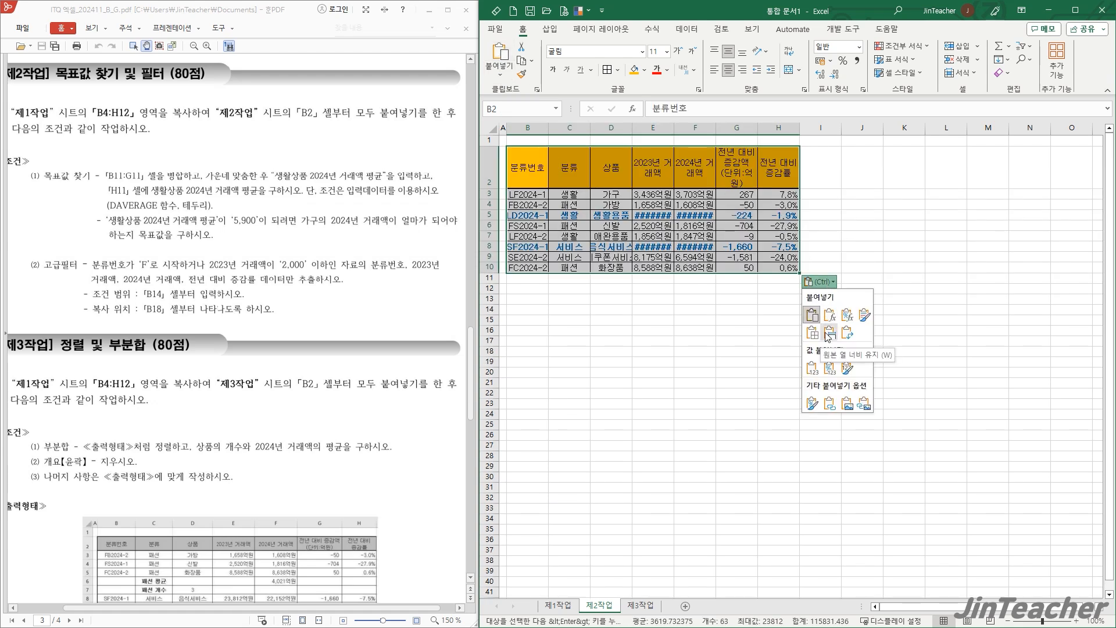
{"action": "left_click", "coordinate": [828, 334]}
{"action": "left_click", "coordinate": [908, 259]}
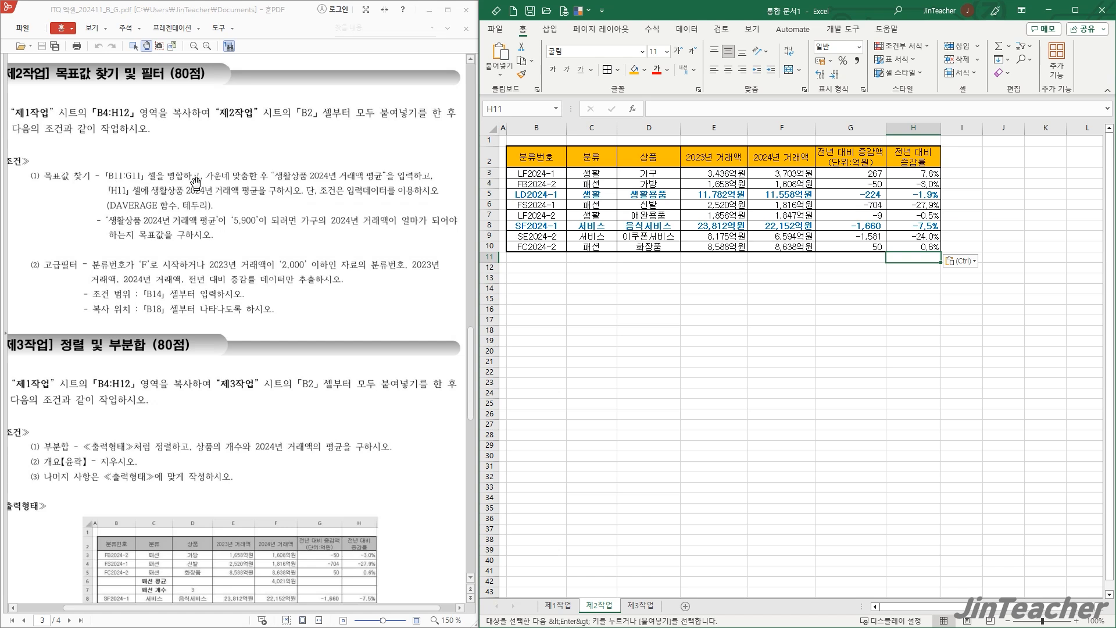
- Merge and center B11:G11 and enter the label "생활상품 2024년 거래액 평균" in it
{"action": "left_click", "coordinate": [649, 256]}
{"action": "left_click_drag", "start_coordinate": [541, 256], "coordinate": [870, 256]}
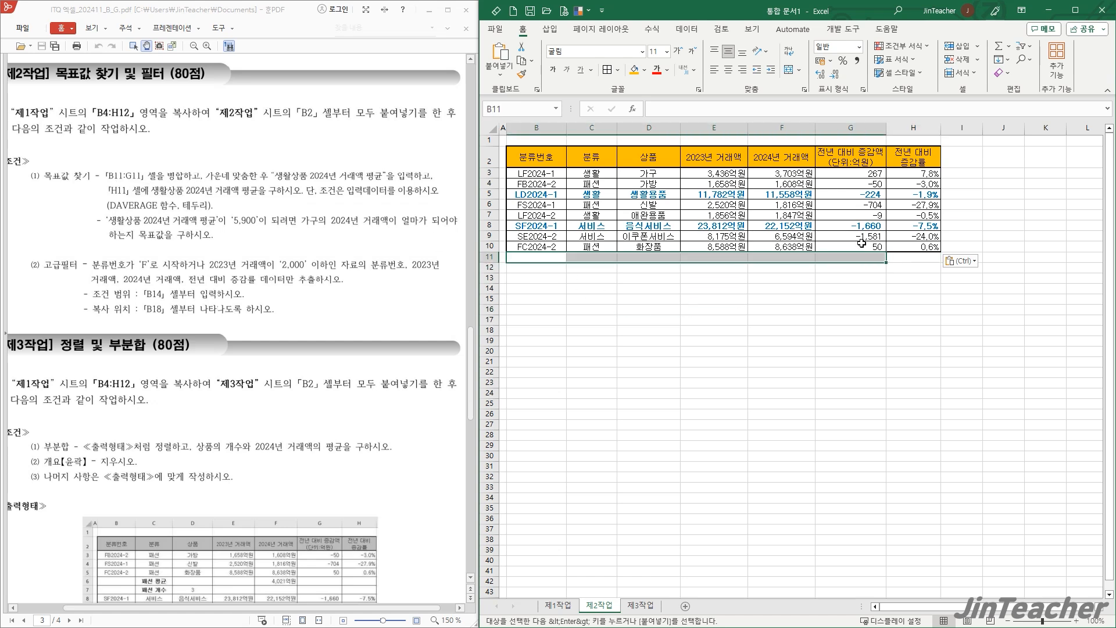
{"action": "left_click", "coordinate": [790, 73]}
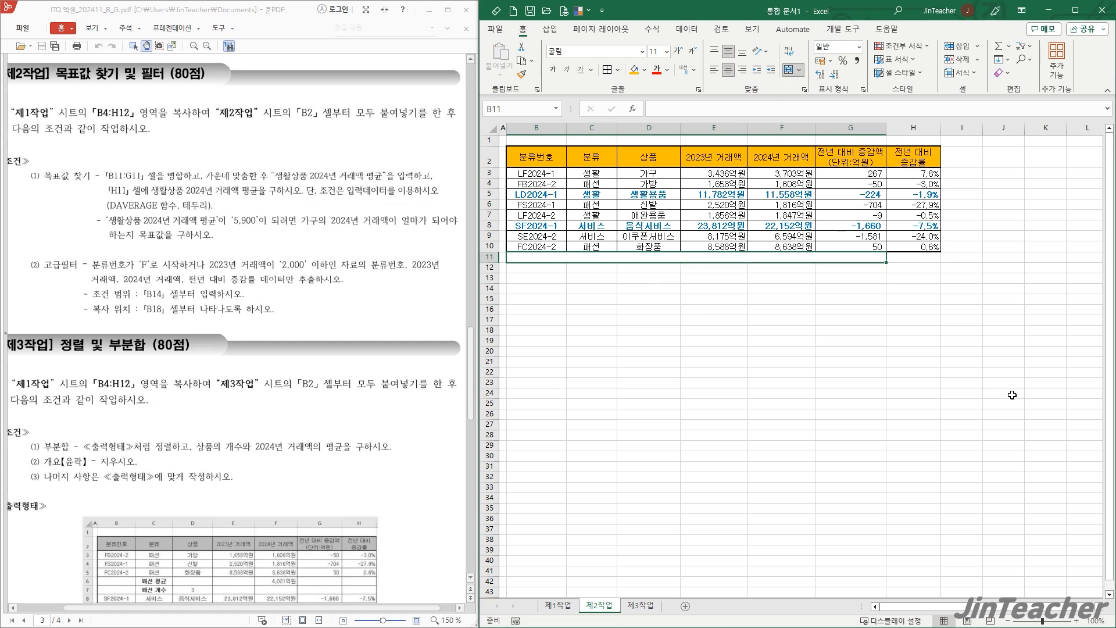
{"action": "type", "text": "생활상품 2024년 거래액 평균"}
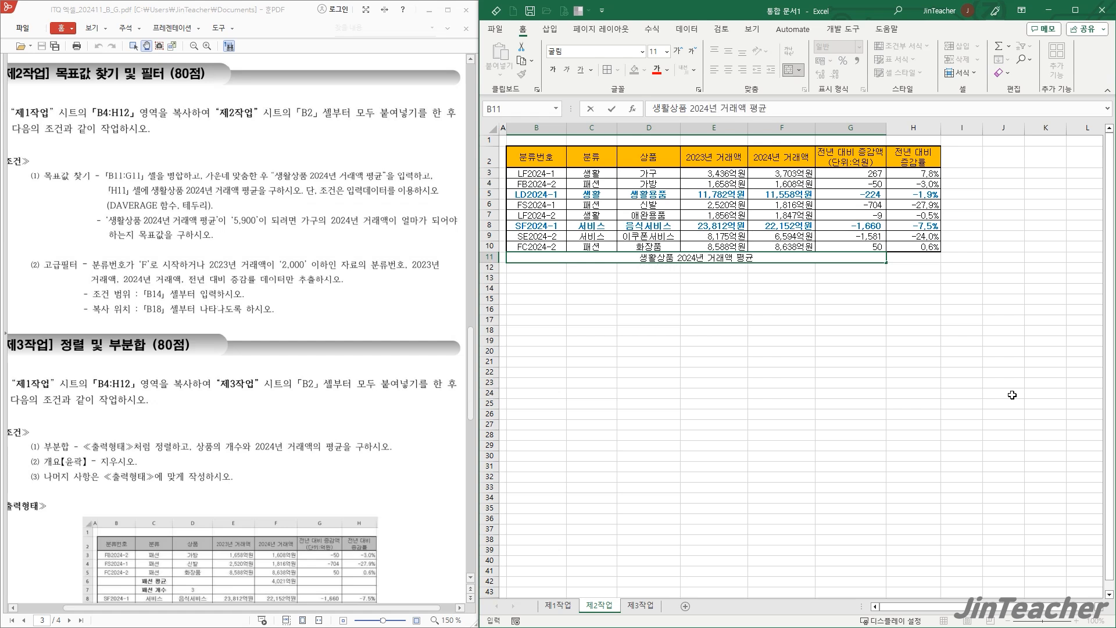
{"action": "left_click", "coordinate": [904, 256]}
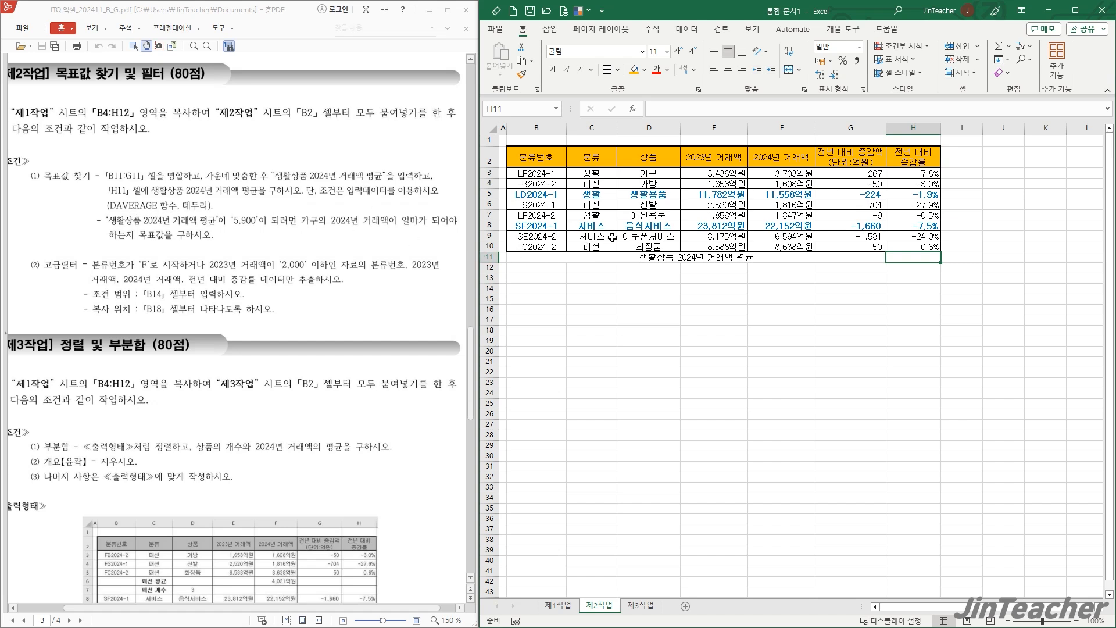
- Insert the DAVERAGE function in H11, choosing it from the list of all functions
{"action": "left_click", "coordinate": [596, 156]}
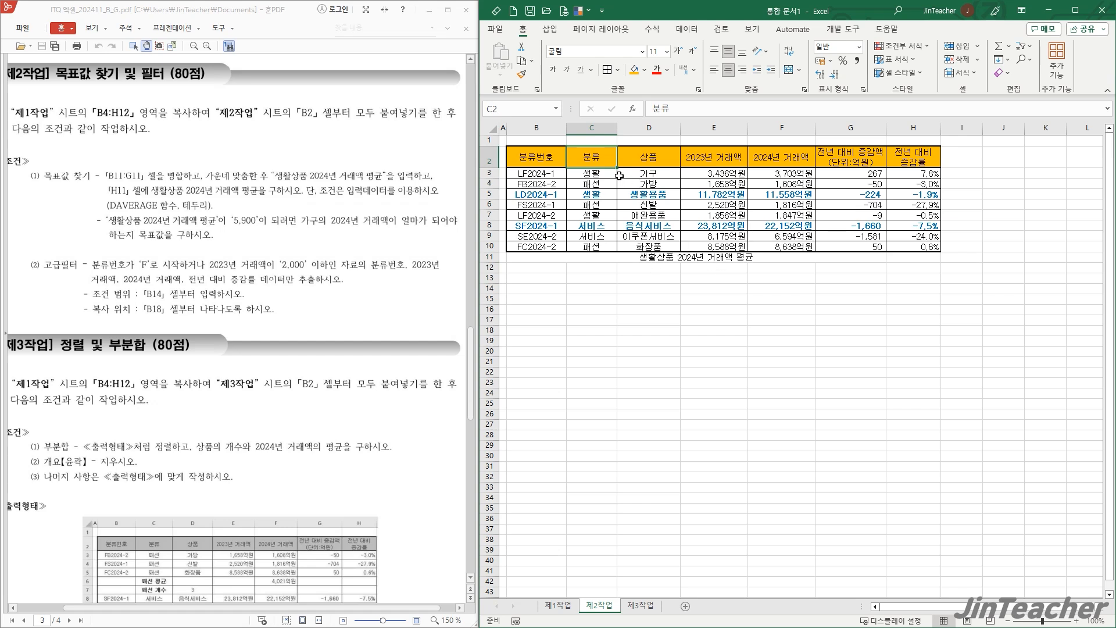
{"action": "left_click_drag", "start_coordinate": [587, 156], "coordinate": [769, 251]}
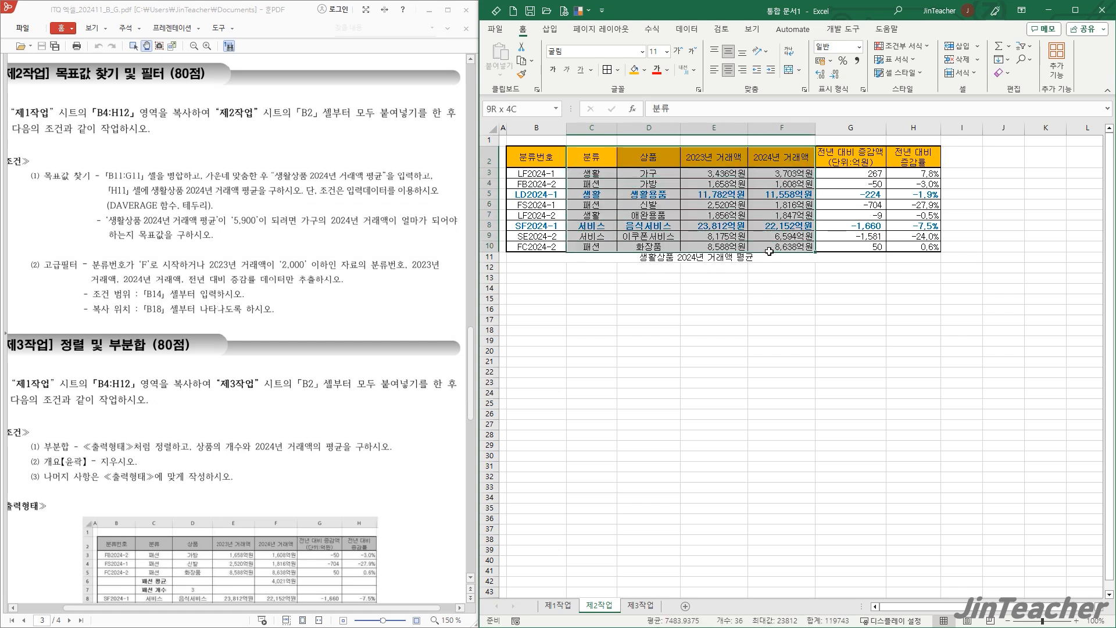
{"action": "left_click_drag", "start_coordinate": [770, 252], "coordinate": [769, 251]}
{"action": "left_click", "coordinate": [906, 257]}
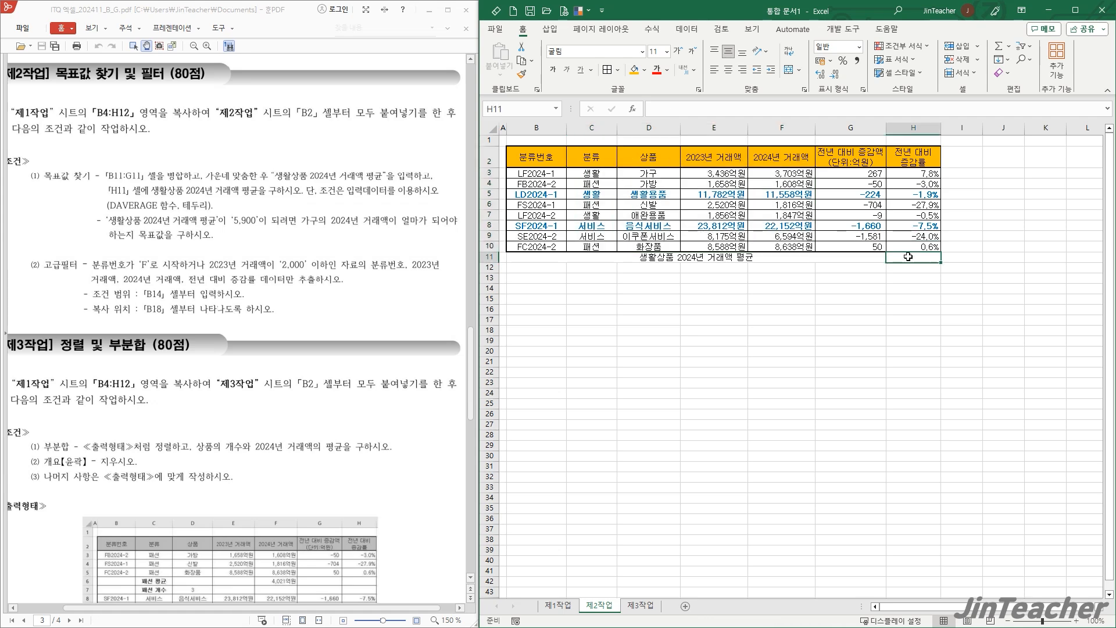
{"action": "left_click", "coordinate": [634, 109]}
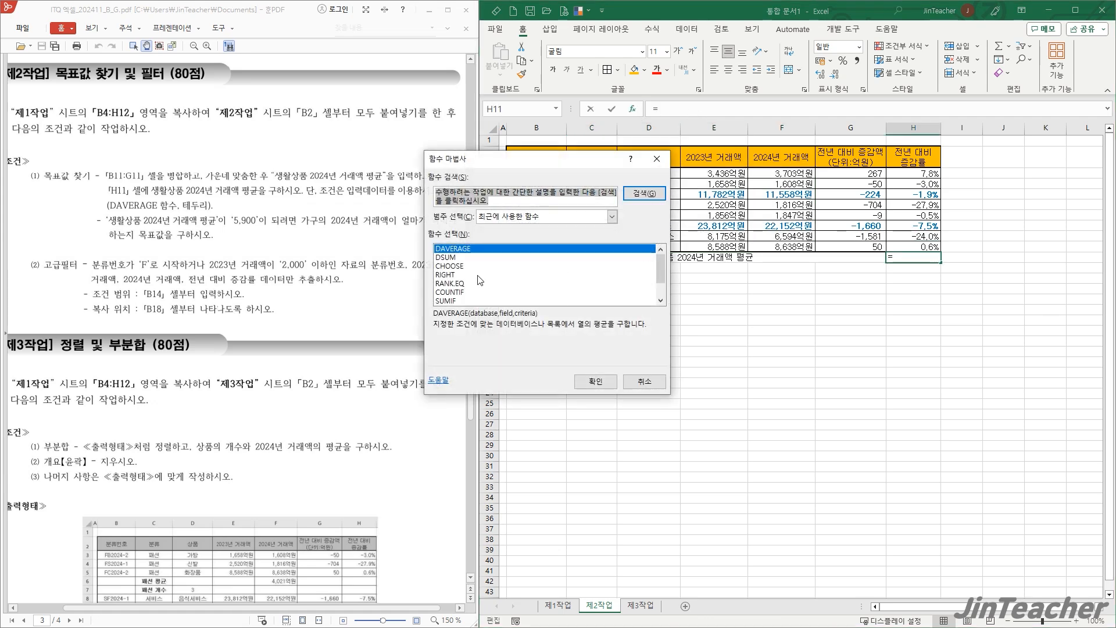
{"action": "left_click", "coordinate": [454, 251]}
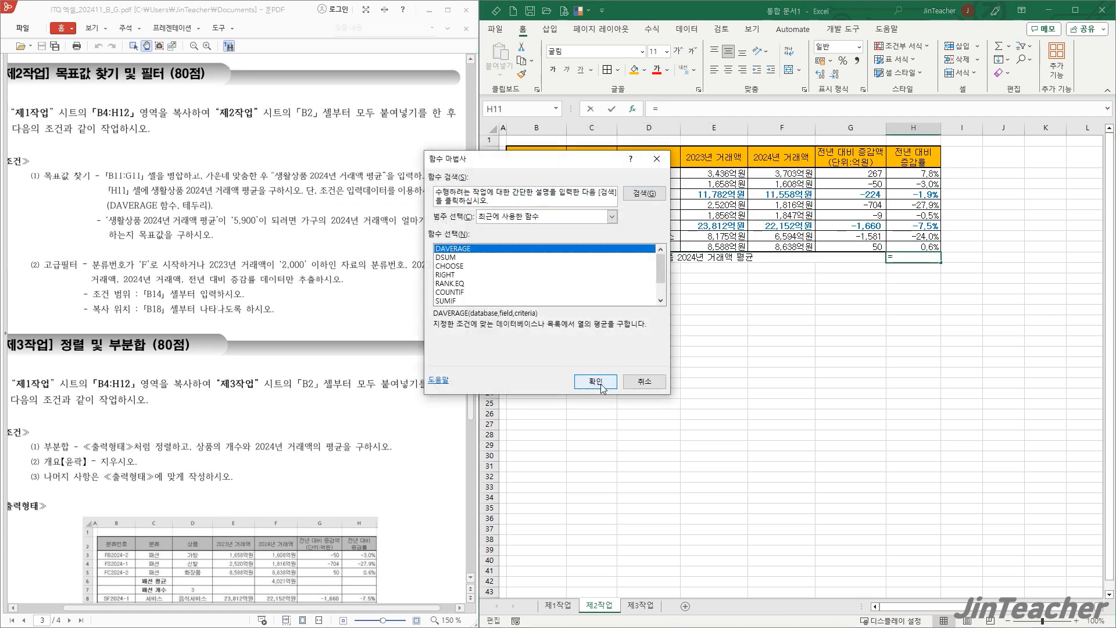
{"action": "left_click", "coordinate": [603, 217]}
{"action": "left_click", "coordinate": [532, 237]}
{"action": "left_click", "coordinate": [538, 277]}
{"action": "key", "text": "d"}
{"action": "scroll", "coordinate": [532, 285], "scroll_direction": "down", "scroll_amount": 1}
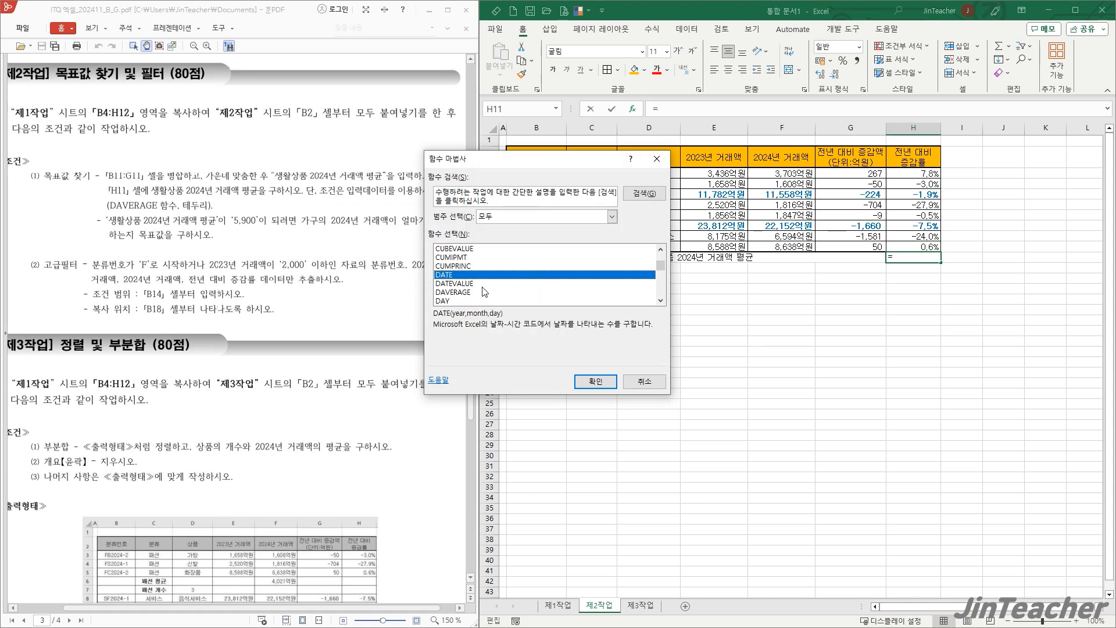
{"action": "left_click", "coordinate": [480, 293]}
{"action": "left_click", "coordinate": [585, 376]}
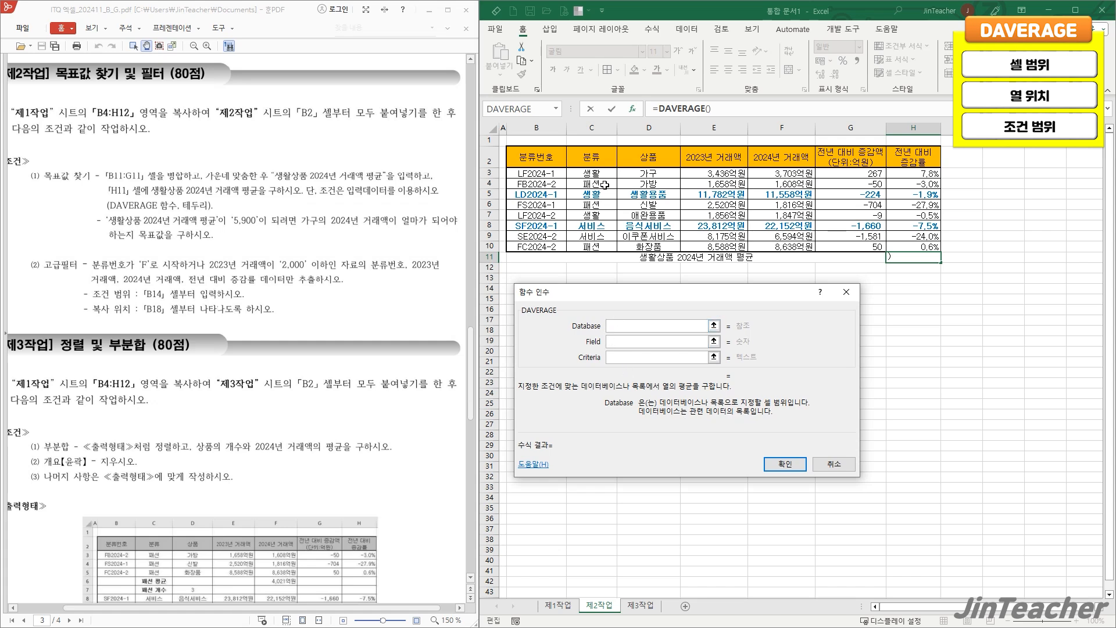
- Set the DAVERAGE arguments to database C2:F10, field 4 and criteria C2:C3, and enter the formula in H11
{"action": "left_click_drag", "start_coordinate": [599, 158], "coordinate": [779, 240]}
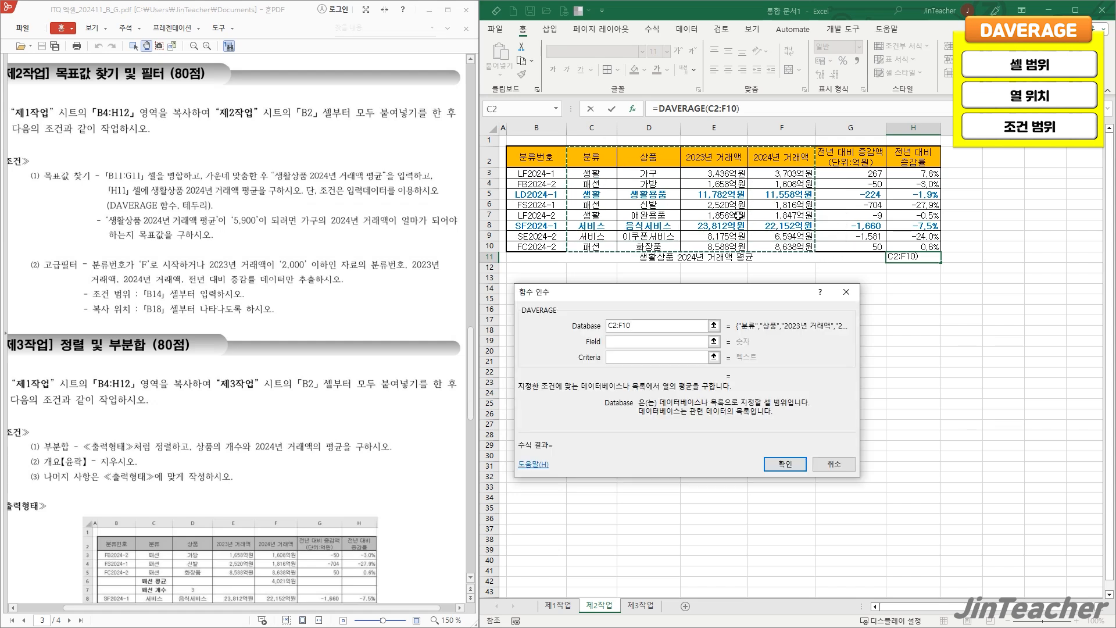
{"action": "left_click", "coordinate": [653, 341]}
{"action": "type", "text": "4"}
{"action": "left_click", "coordinate": [625, 359]}
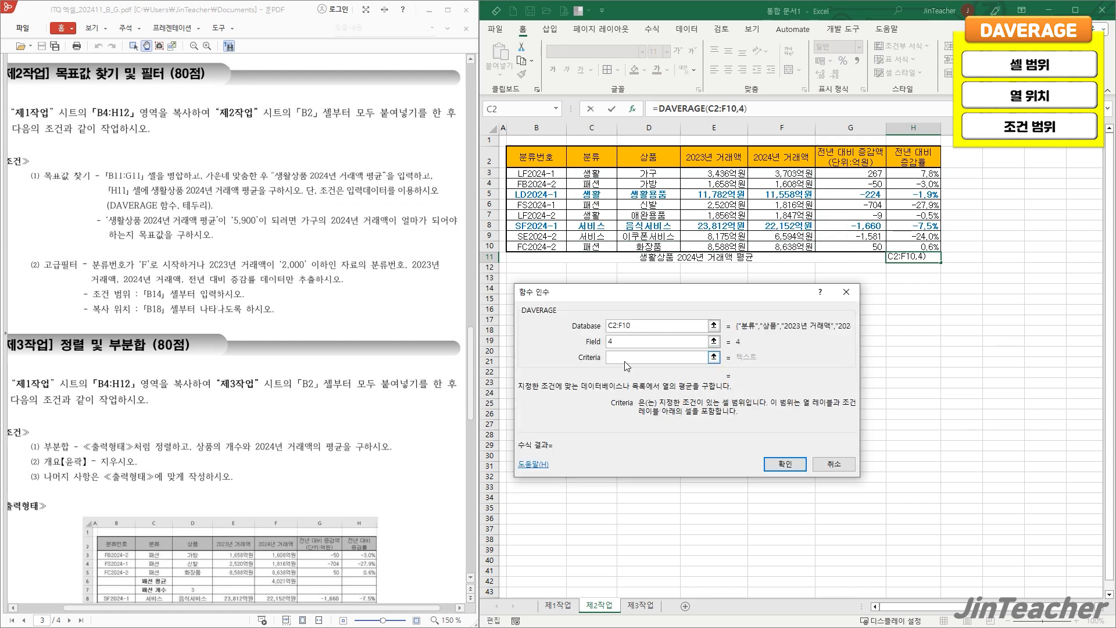
{"action": "left_click_drag", "start_coordinate": [603, 161], "coordinate": [599, 173]}
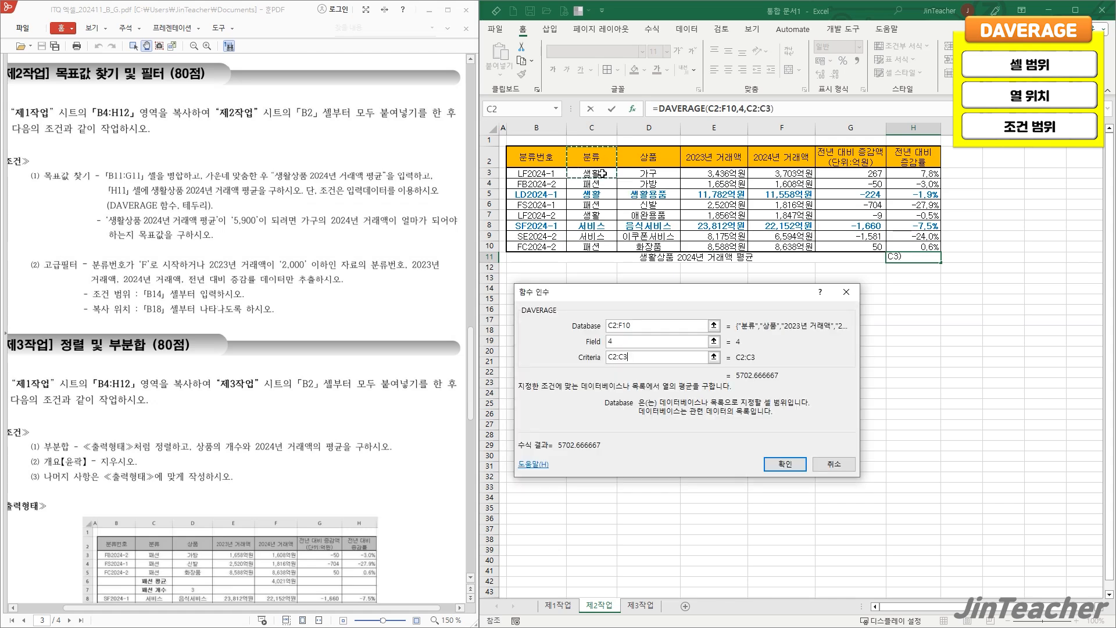
{"action": "left_click", "coordinate": [786, 464]}
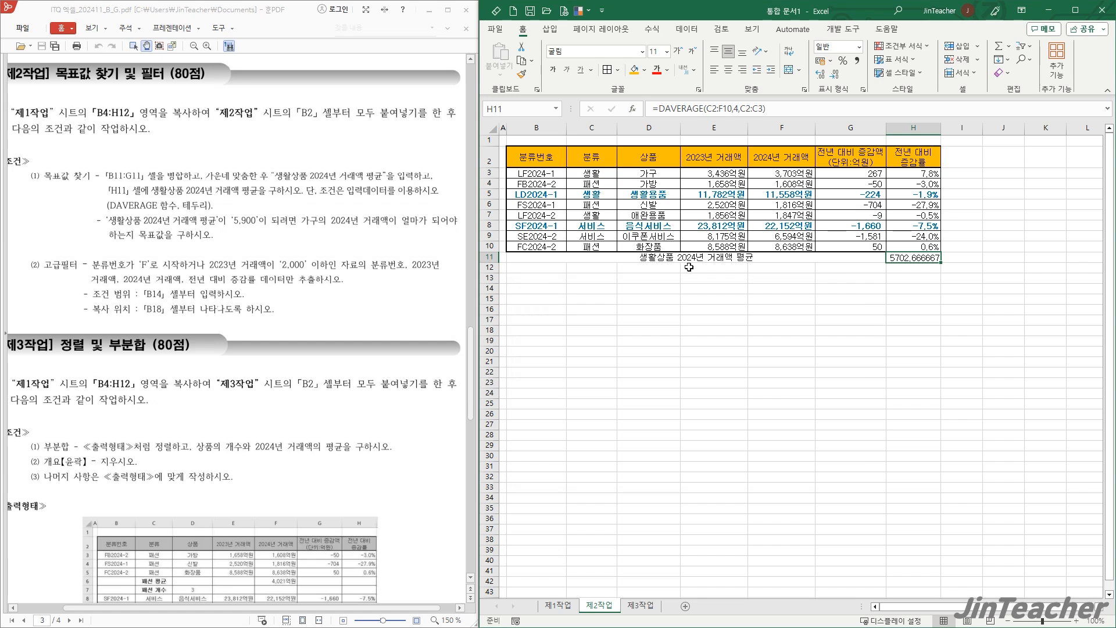
- Apply borders to the average row, B11:H11
{"action": "left_click_drag", "start_coordinate": [775, 257], "coordinate": [913, 257]}
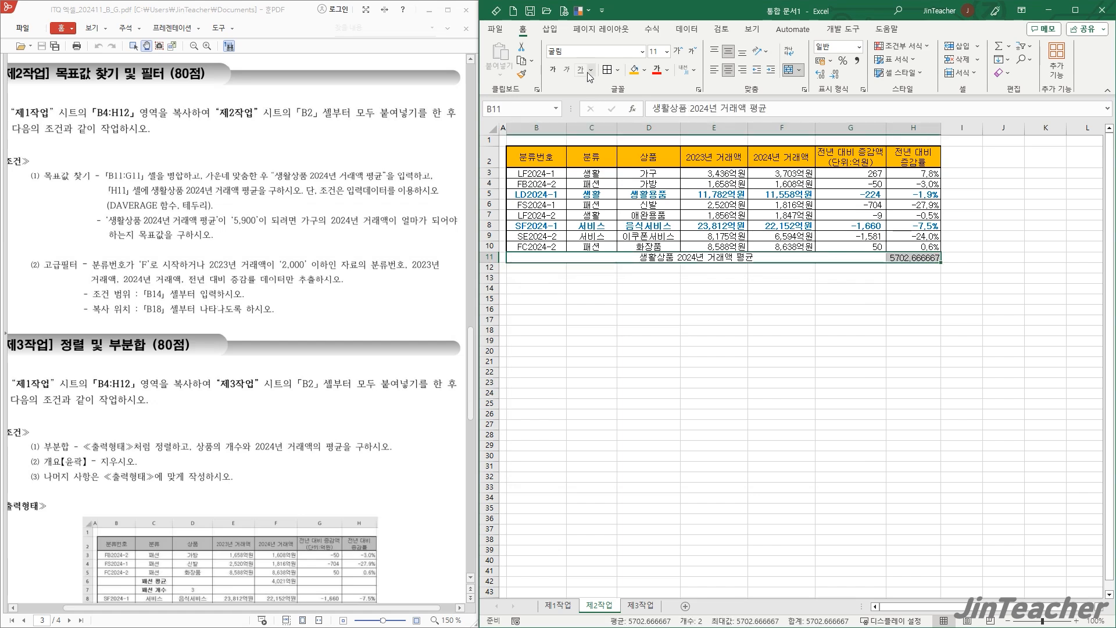
{"action": "left_click", "coordinate": [606, 72]}
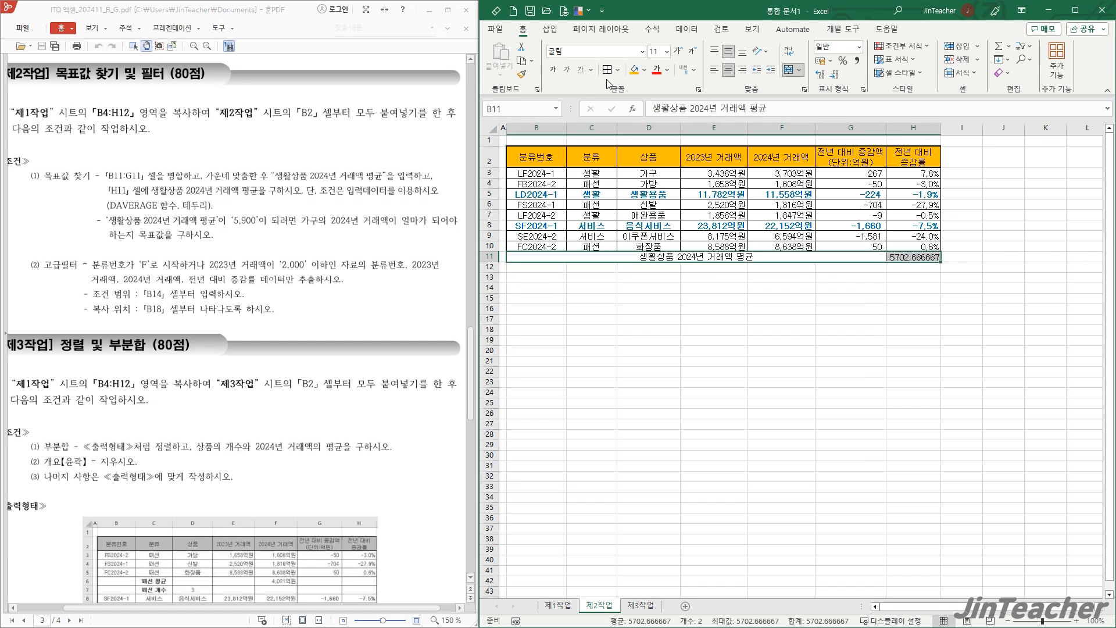
{"action": "left_click", "coordinate": [736, 282]}
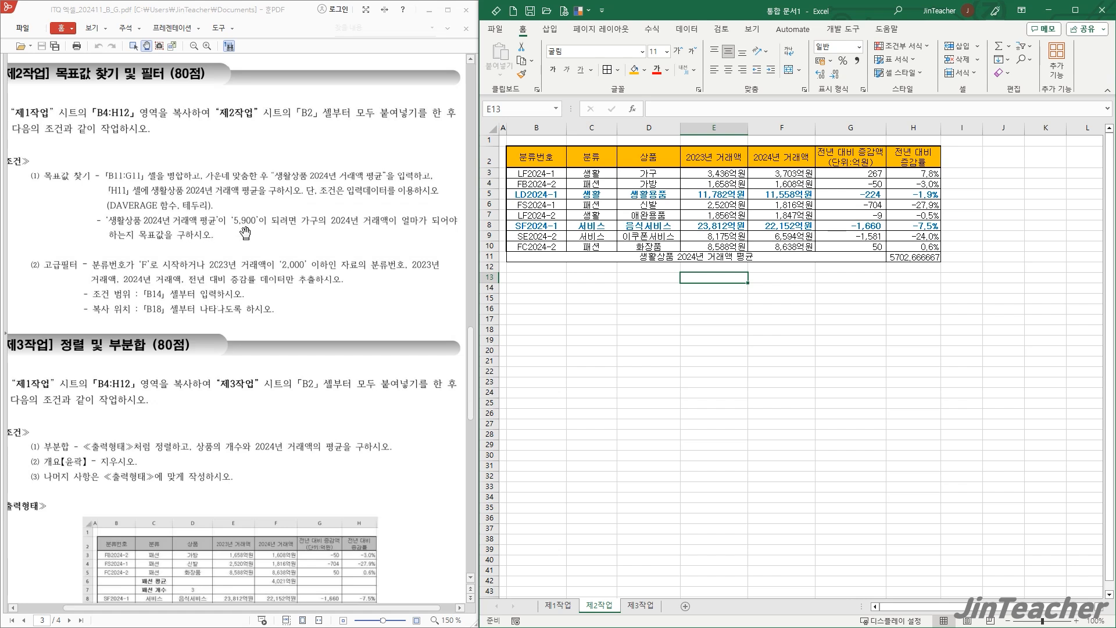
- Check the average in H11 and 가구's 2024년 거래액 in F3, and start Goal Seek from H11
{"action": "left_click", "coordinate": [926, 259]}
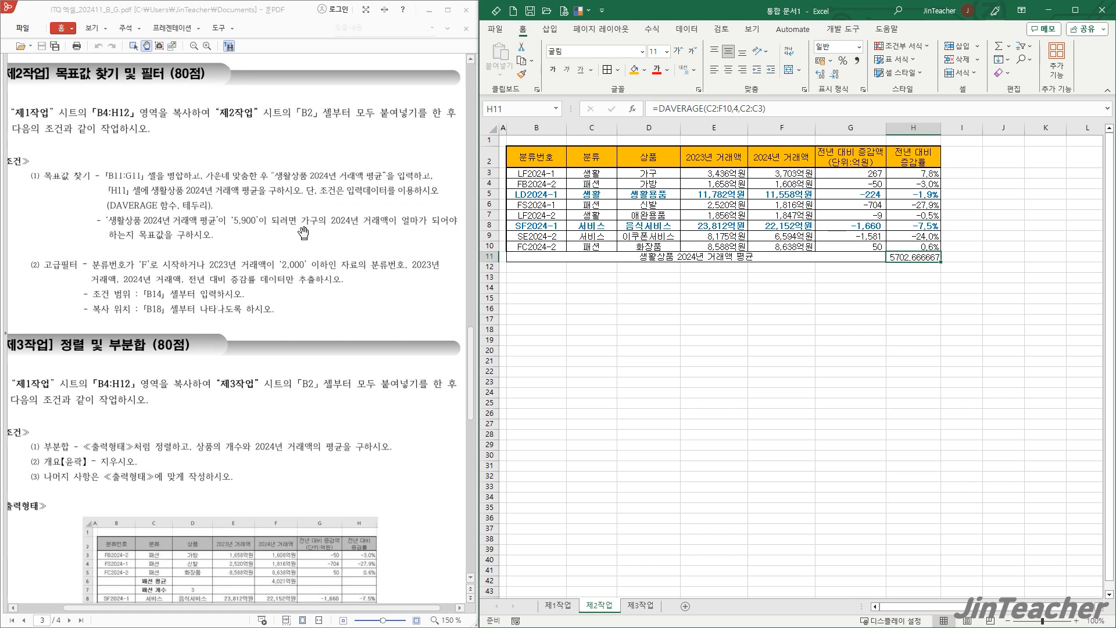
{"action": "left_click_drag", "start_coordinate": [654, 173], "coordinate": [790, 173]}
{"action": "left_click", "coordinate": [768, 173]}
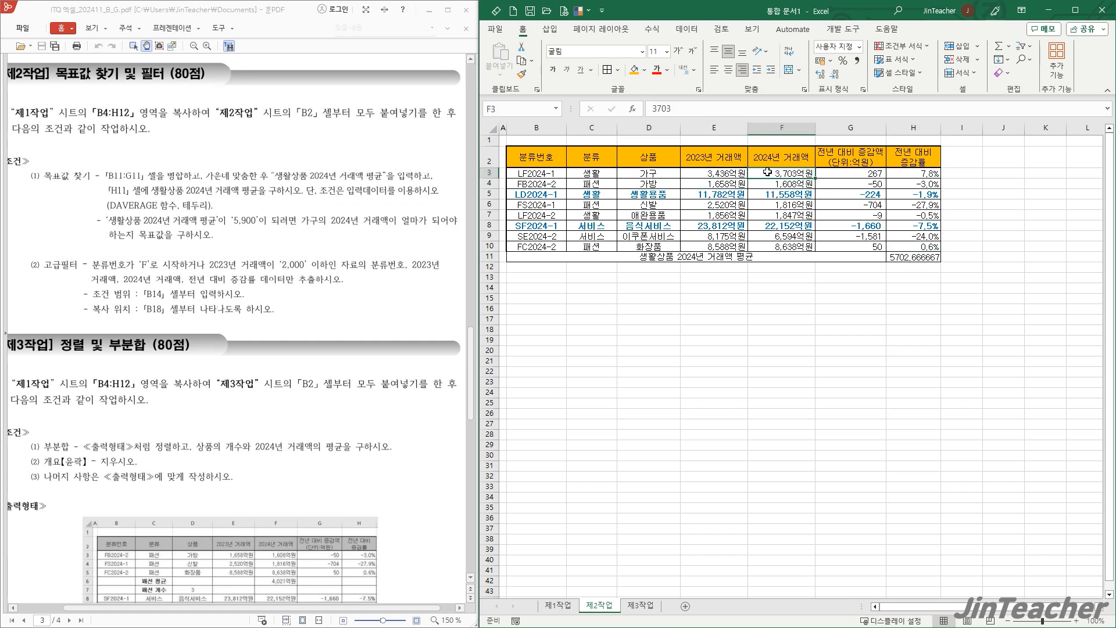
{"action": "left_click", "coordinate": [908, 259]}
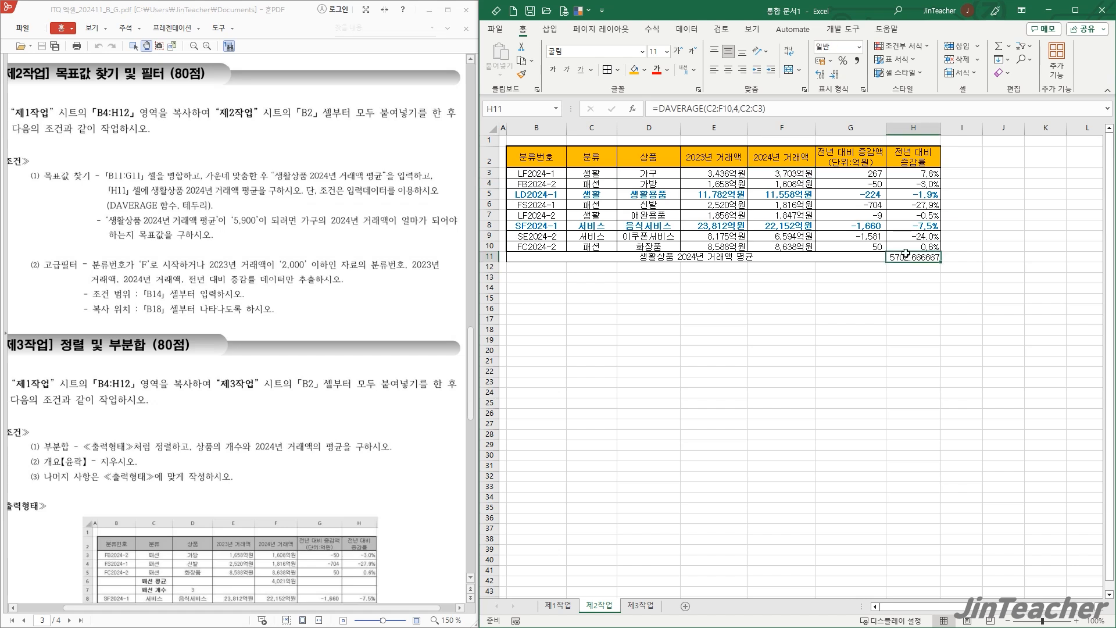
{"action": "left_click", "coordinate": [687, 29]}
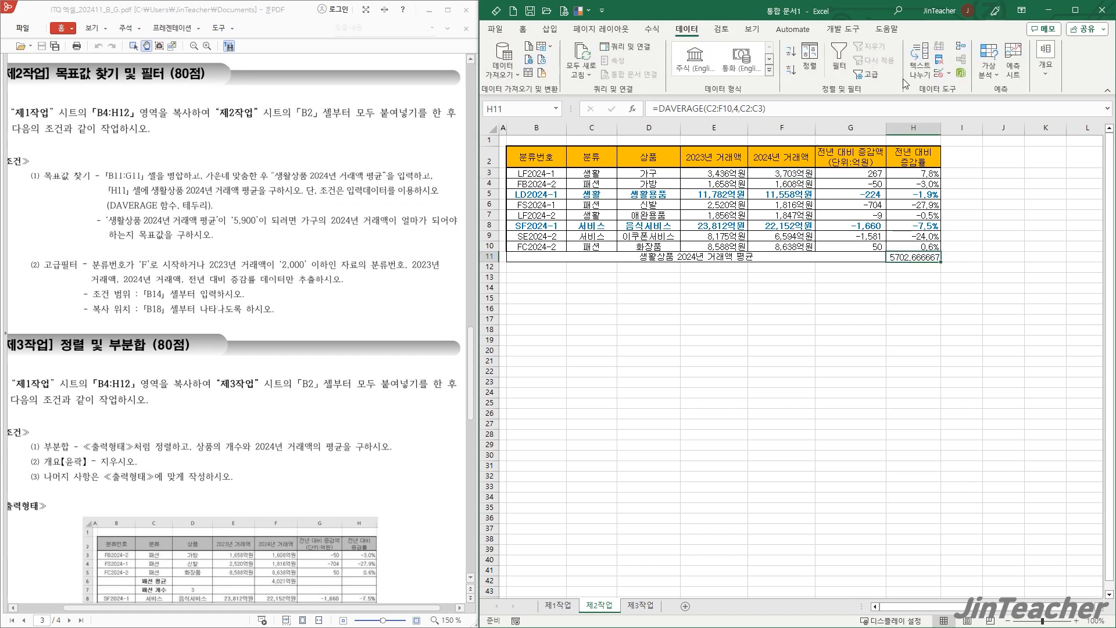
{"action": "left_click", "coordinate": [991, 76]}
{"action": "left_click", "coordinate": [1001, 107]}
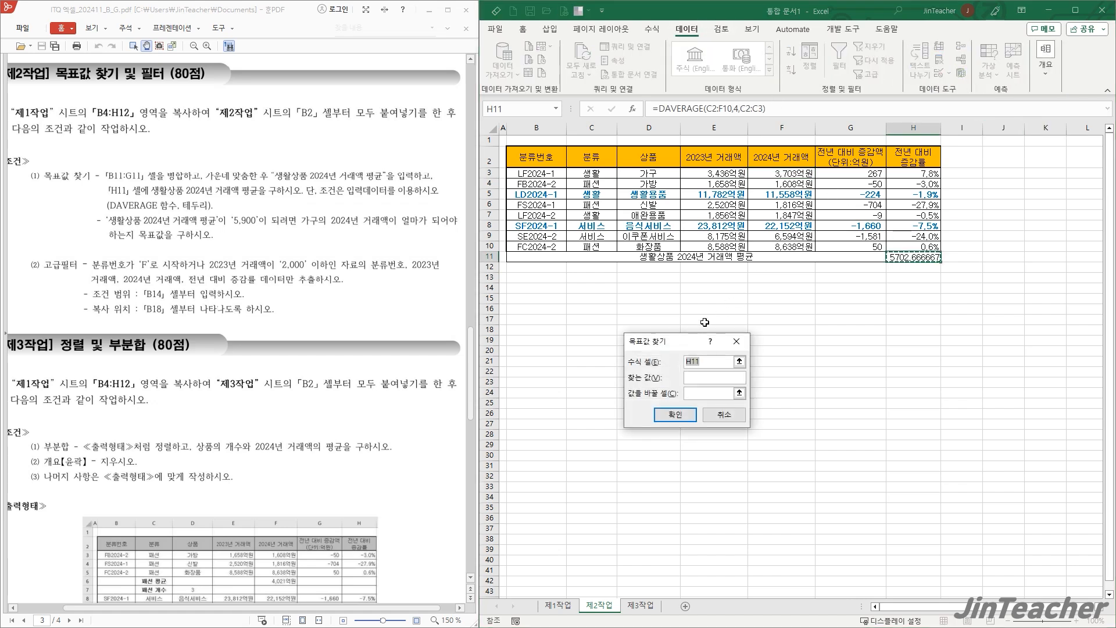
- Run Goal Seek with formula cell H11, target value 5900 and changing cell F3, and keep the solution
{"action": "left_click_drag", "start_coordinate": [684, 343], "coordinate": [660, 223]}
{"action": "left_click", "coordinate": [913, 257]}
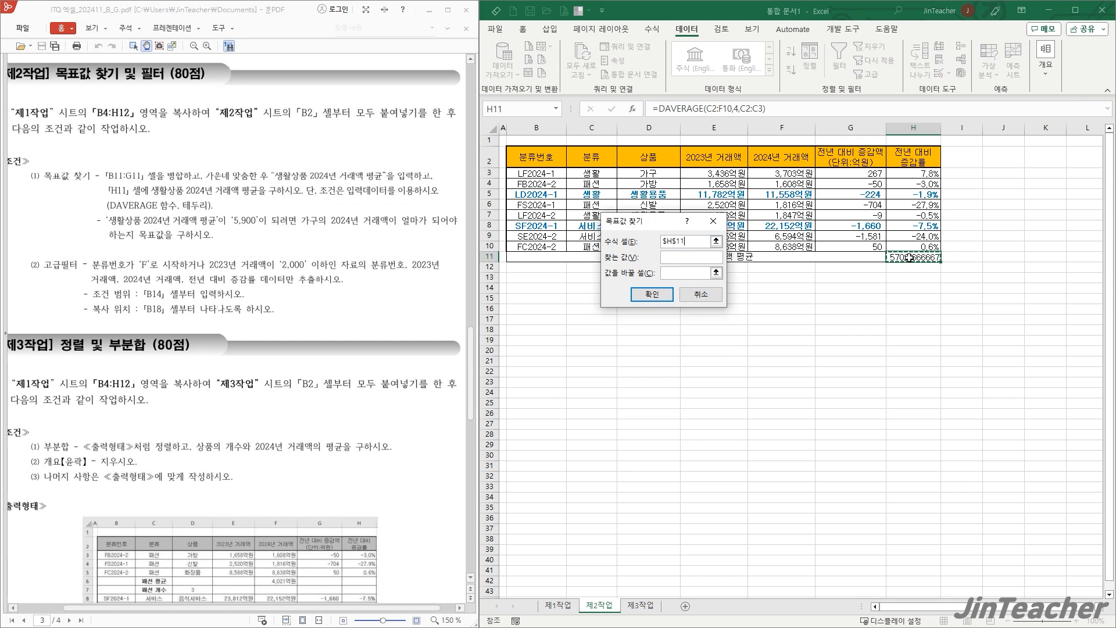
{"action": "left_click", "coordinate": [691, 258]}
{"action": "left_click", "coordinate": [685, 276]}
{"action": "left_click", "coordinate": [783, 173]}
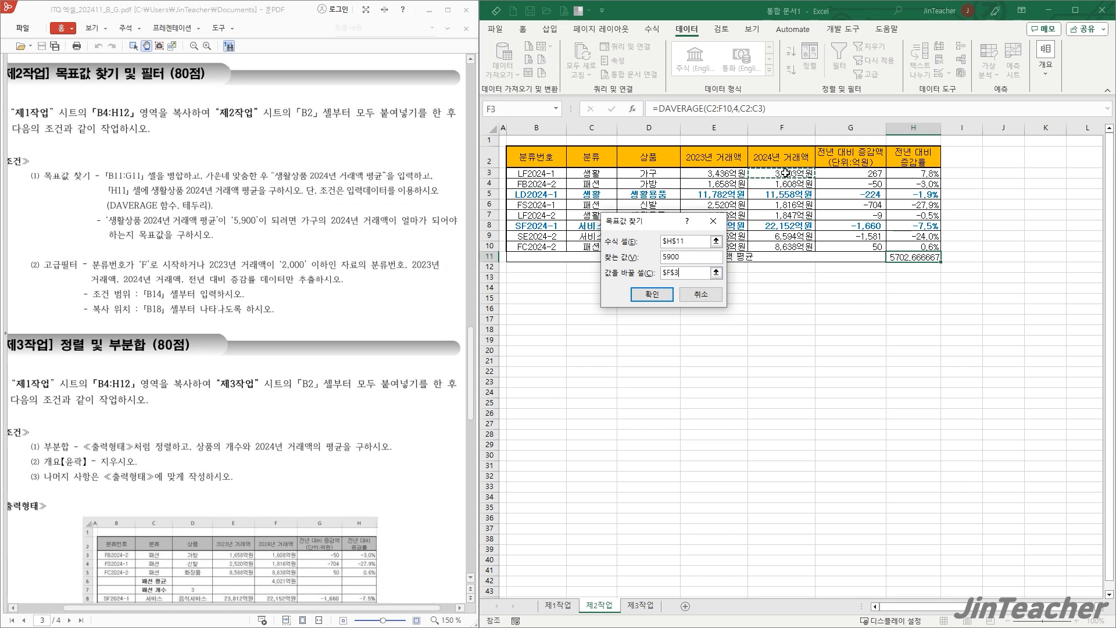
{"action": "left_click", "coordinate": [652, 294]}
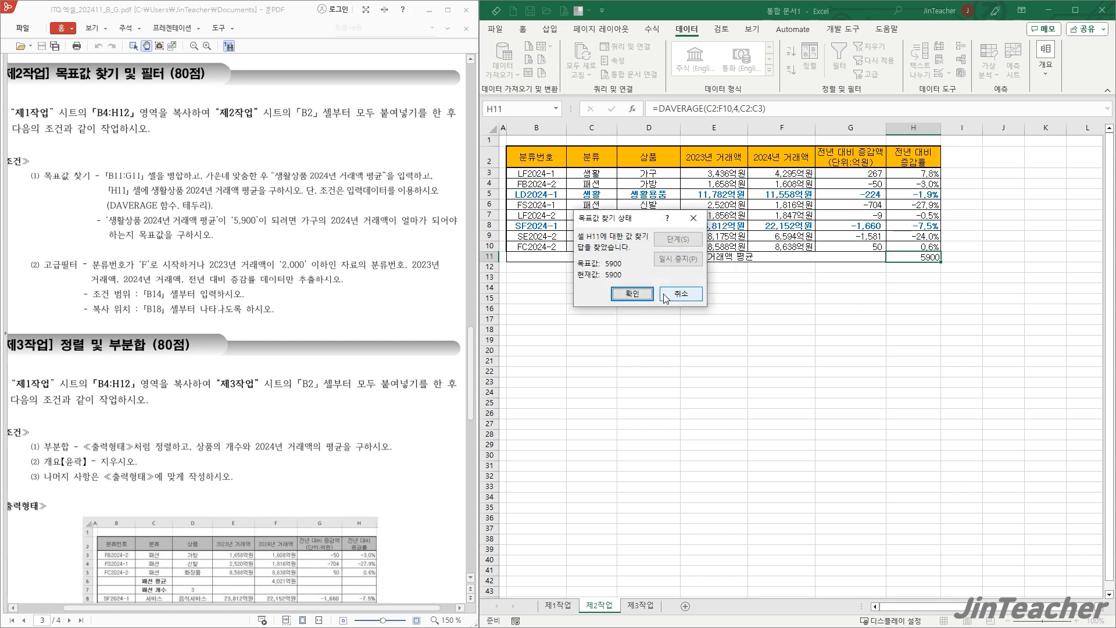
{"action": "left_click", "coordinate": [631, 297]}
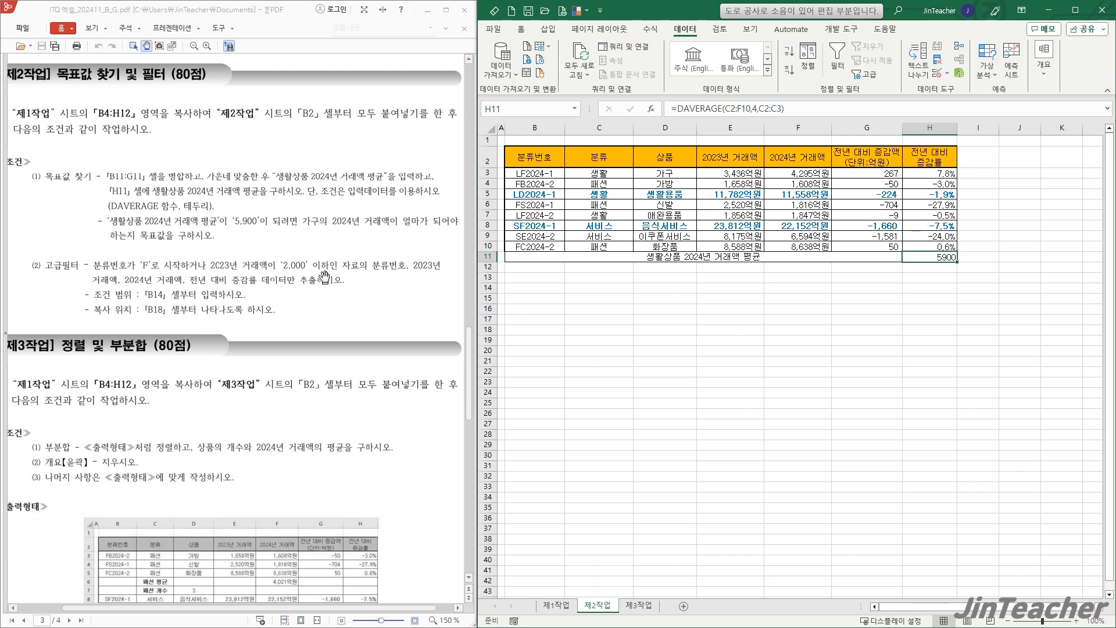
- Copy the 분류번호 and 2023년 거래액 headers, B2 and E2, to B14 as the filter criteria headers
{"action": "left_click", "coordinate": [536, 156]}
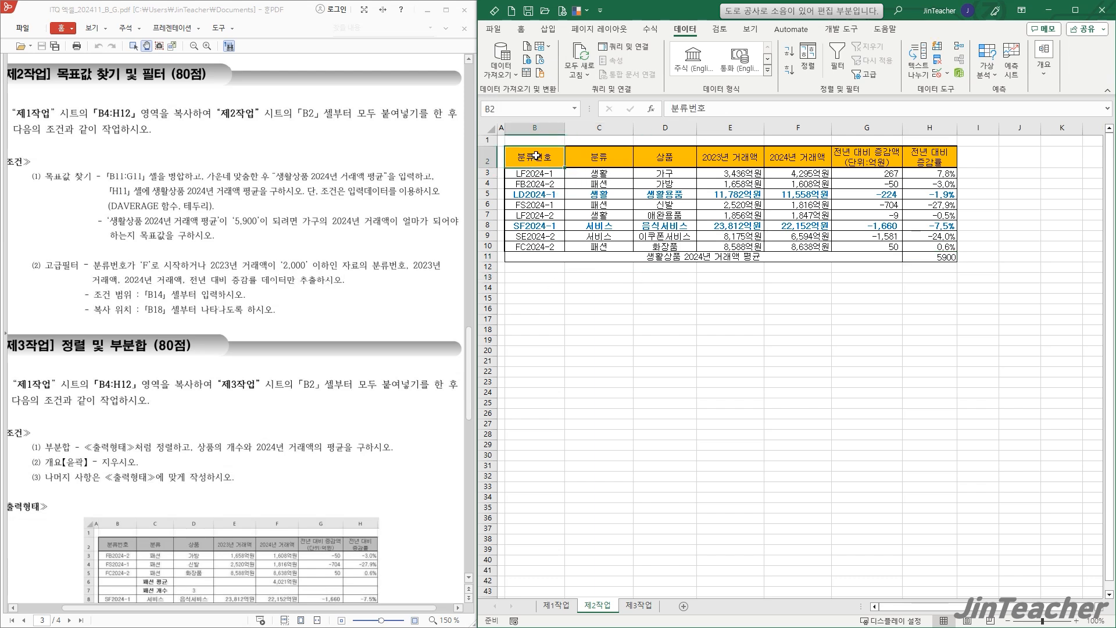
{"action": "left_click", "coordinate": [710, 161], "text": "ctrl"}
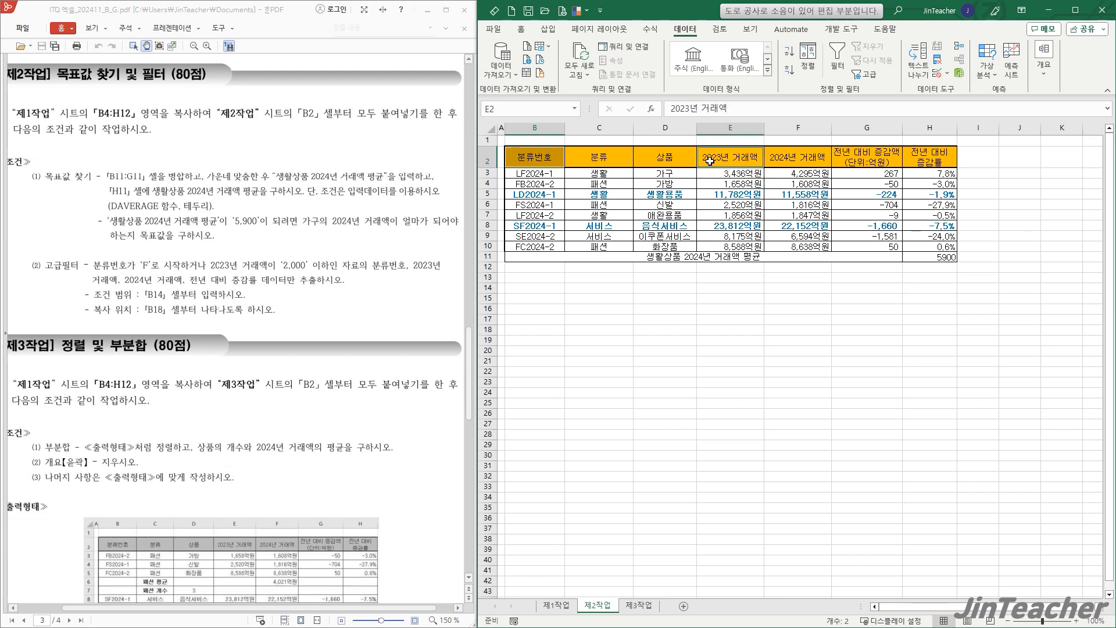
{"action": "key", "text": "ctrl+c"}
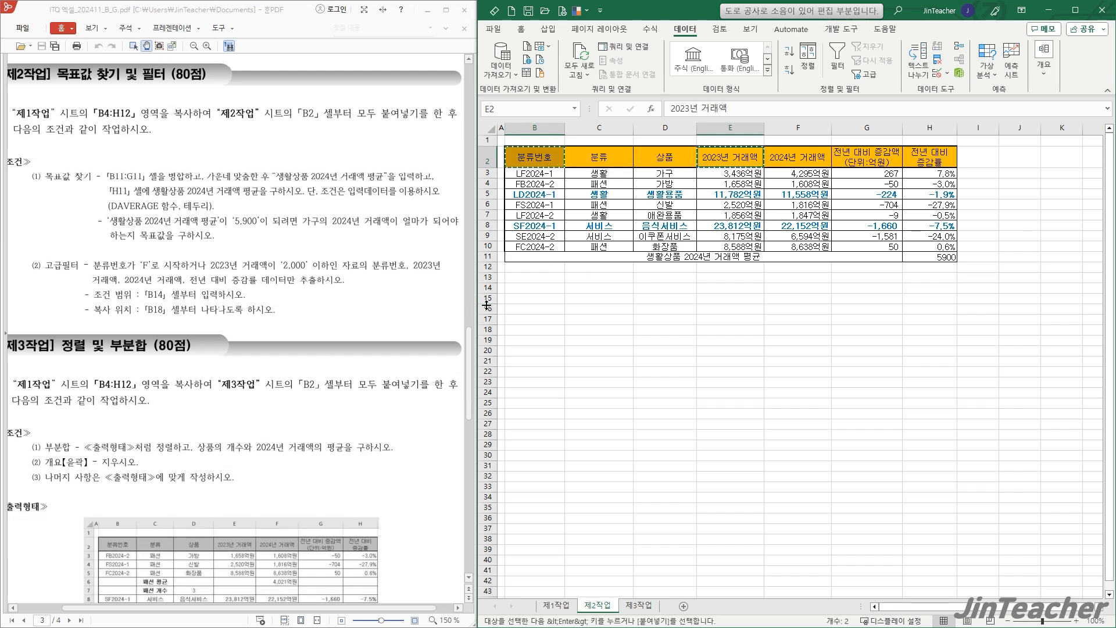
{"action": "left_click", "coordinate": [522, 289]}
{"action": "key", "text": "ctrl+v"}
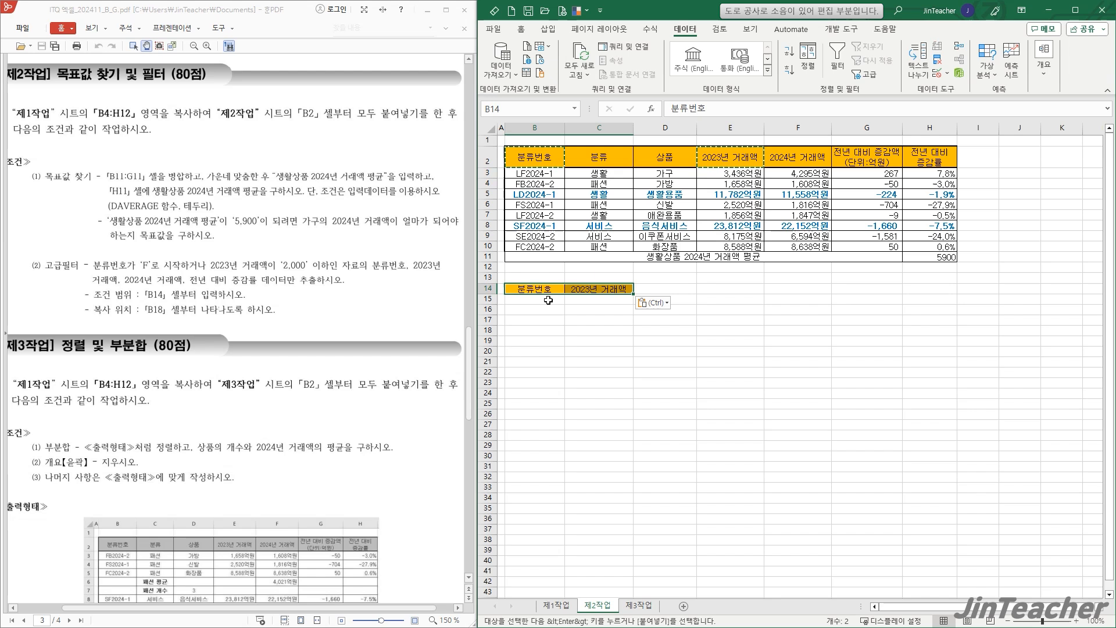
- Enter the OR criteria on separate rows: F* in B15 under 분류번호 and <=2000 in C16 under 2023년 거래액
{"action": "left_click", "coordinate": [545, 301]}
{"action": "type", "text": "F*"}
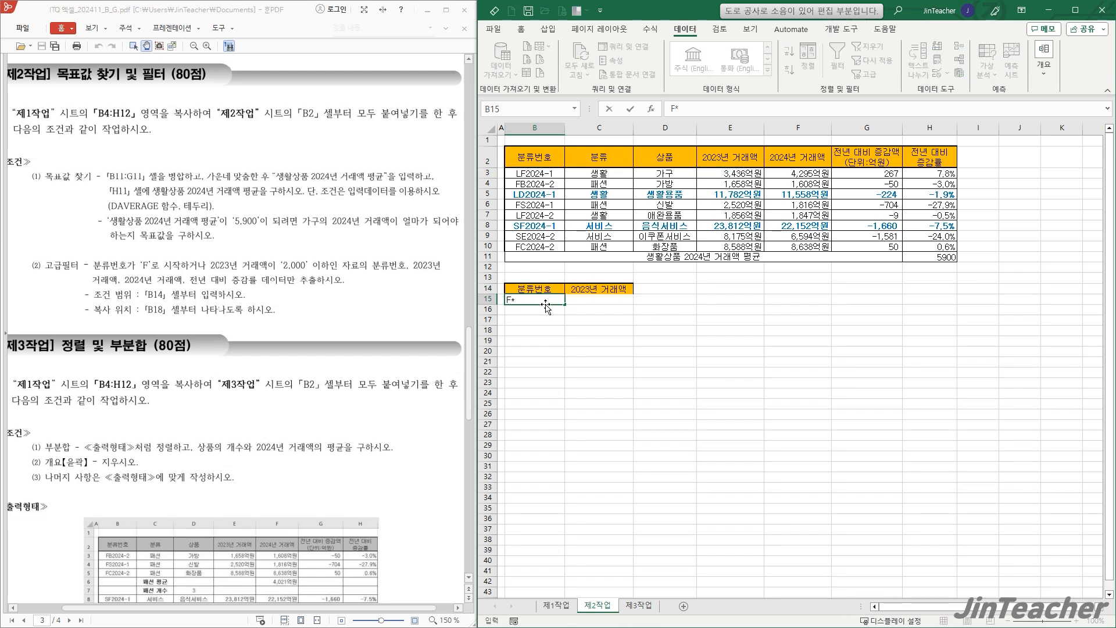
{"action": "key", "text": "Return"}
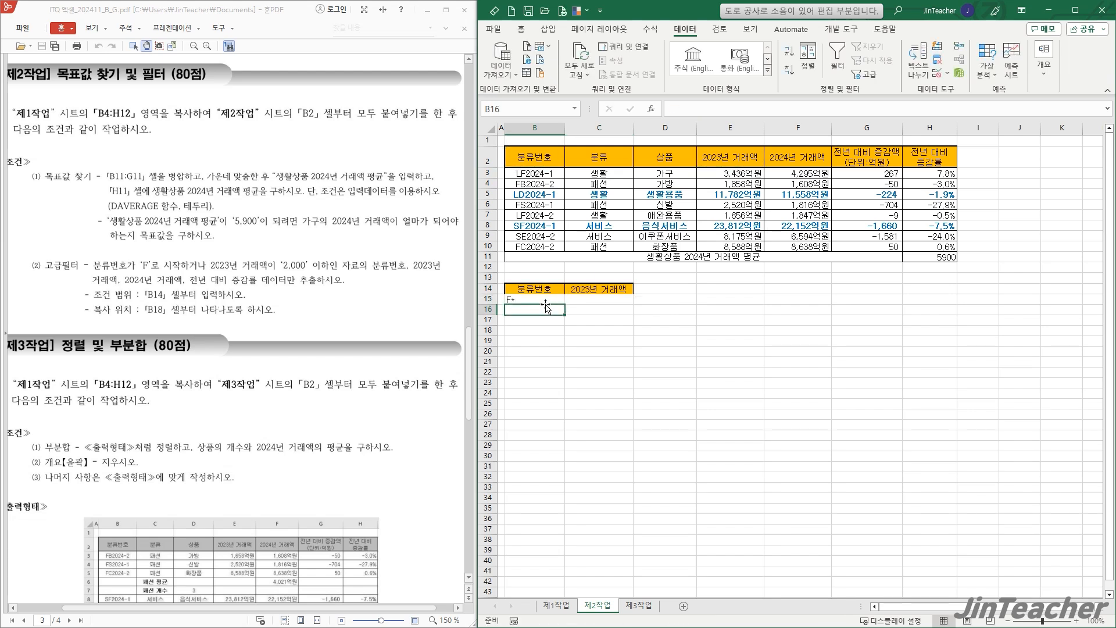
{"action": "left_click", "coordinate": [614, 312]}
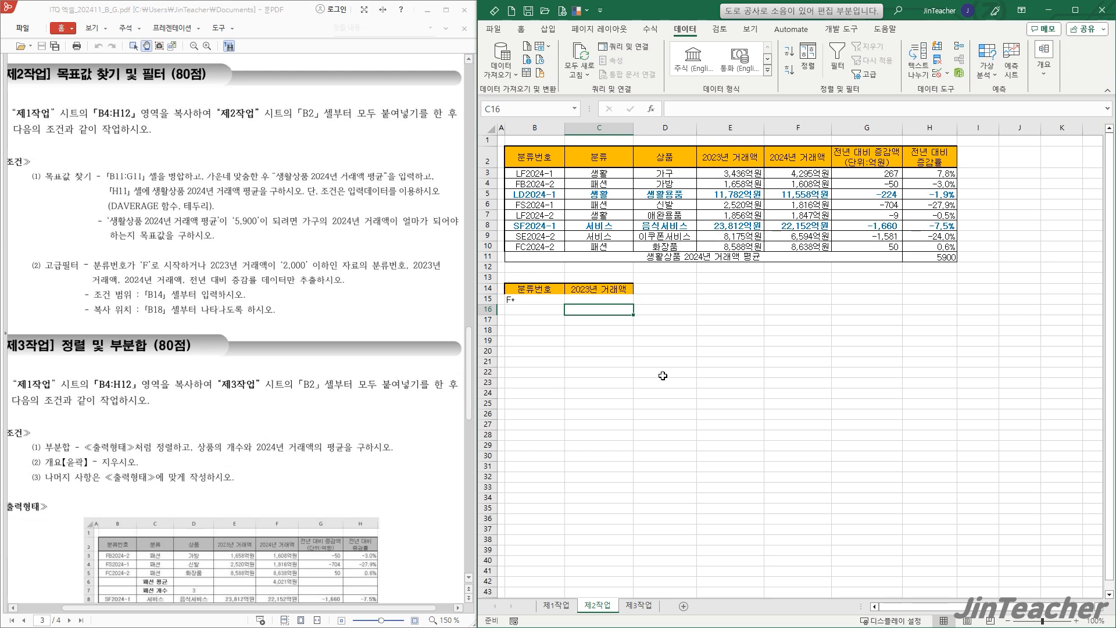
{"action": "type", "text": "<=2000"}
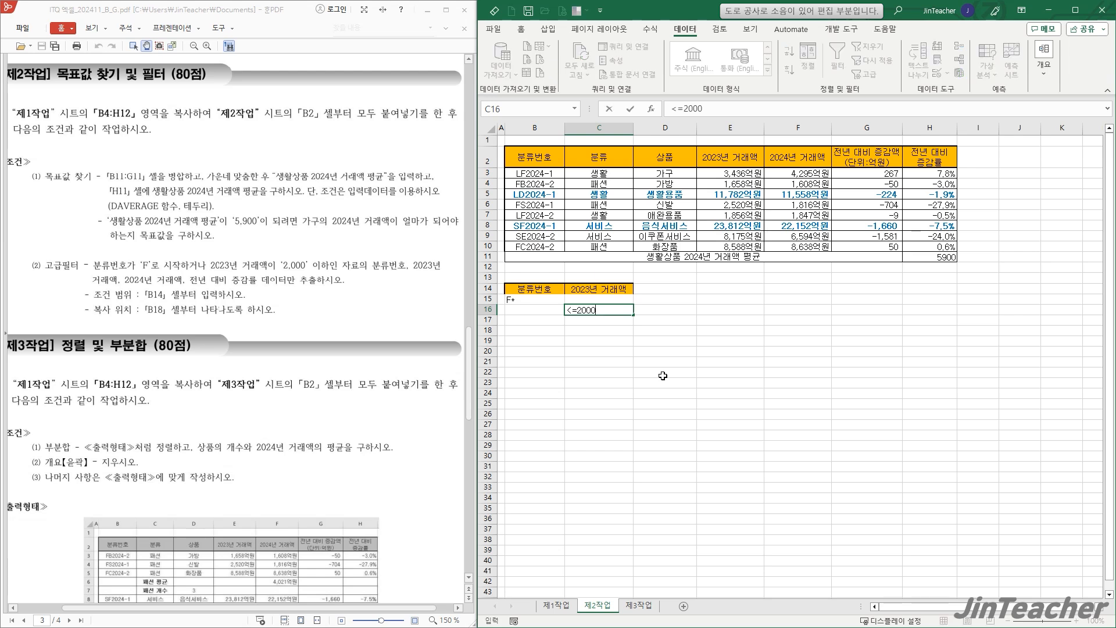
{"action": "key", "text": "Return"}
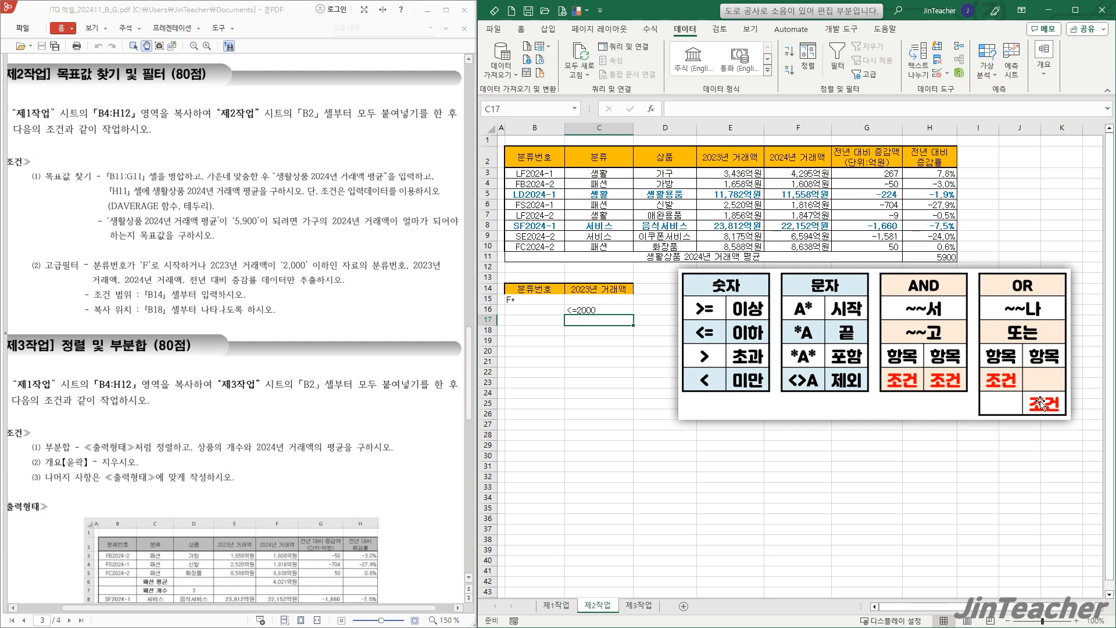
- Move the condition reference picture down to about row 29, clear of the area below the criteria
{"action": "left_click", "coordinate": [593, 299]}
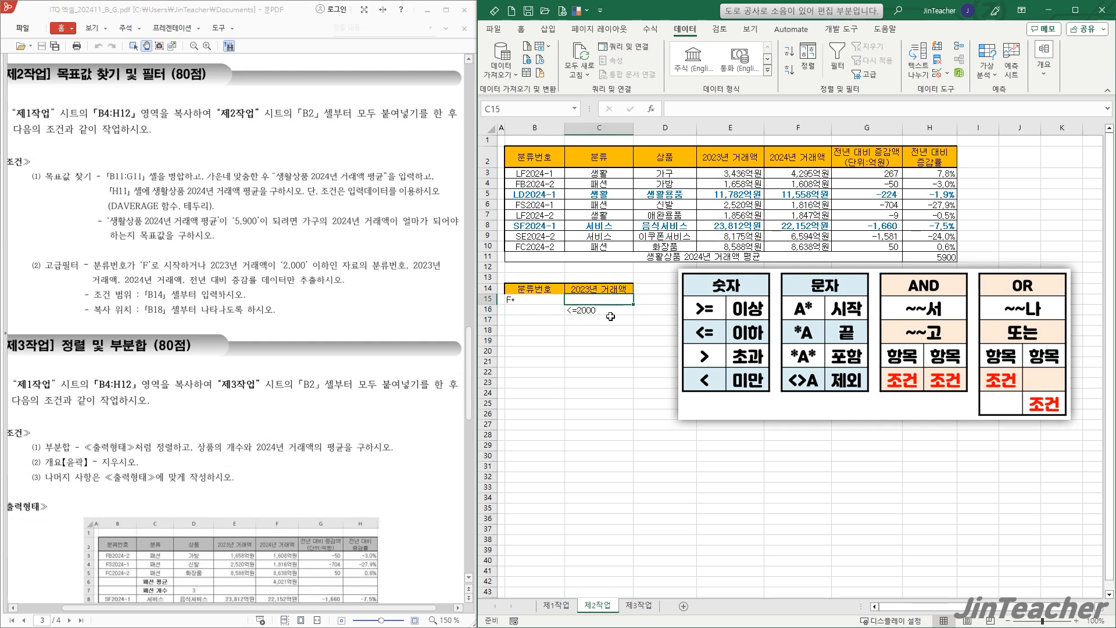
{"action": "left_click_drag", "start_coordinate": [805, 339], "coordinate": [904, 509]}
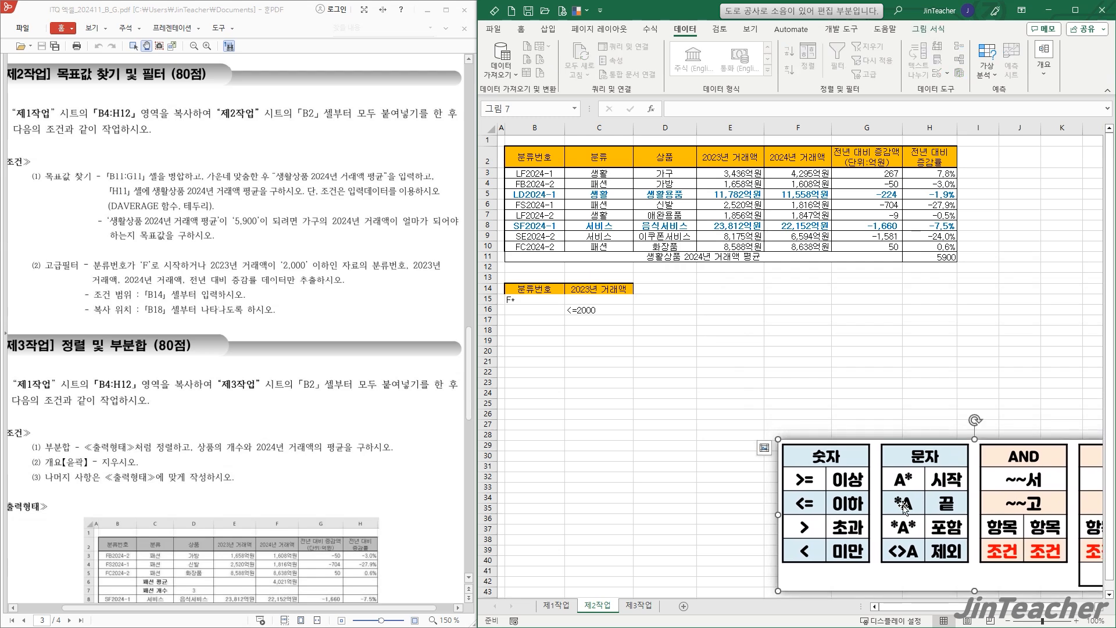
{"action": "left_click", "coordinate": [691, 332]}
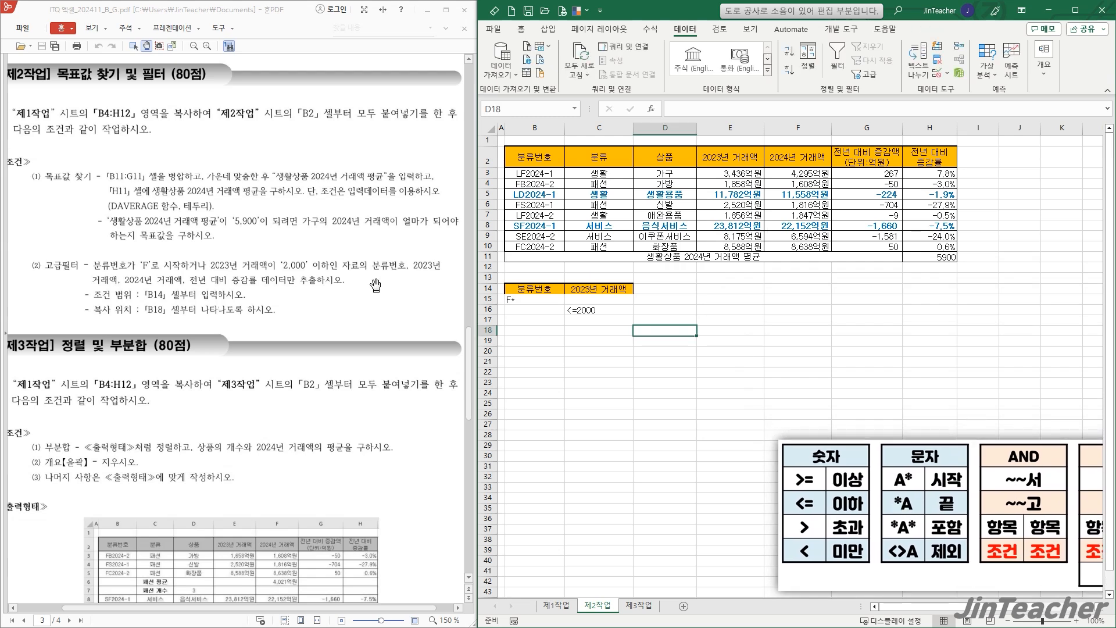
- Copy the 분류번호, 2023년 거래액, 2024년 거래액 and 전년 대비 증감률 headers to B18 as the extraction headers
{"action": "left_click", "coordinate": [543, 155]}
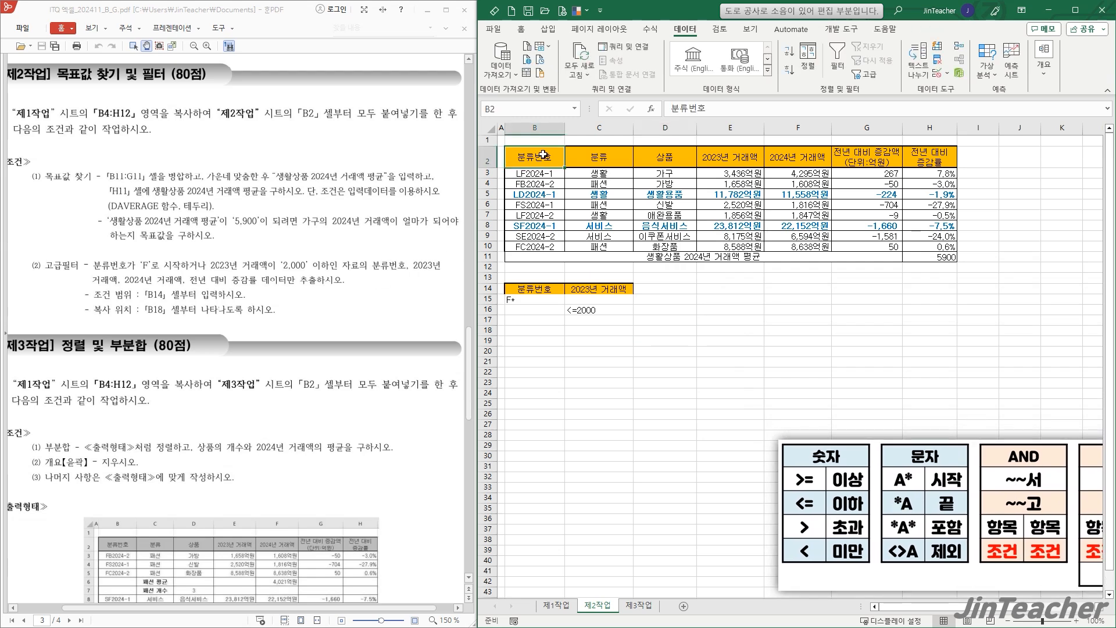
{"action": "left_click", "coordinate": [730, 159], "text": "ctrl"}
{"action": "left_click", "coordinate": [804, 160], "text": "ctrl"}
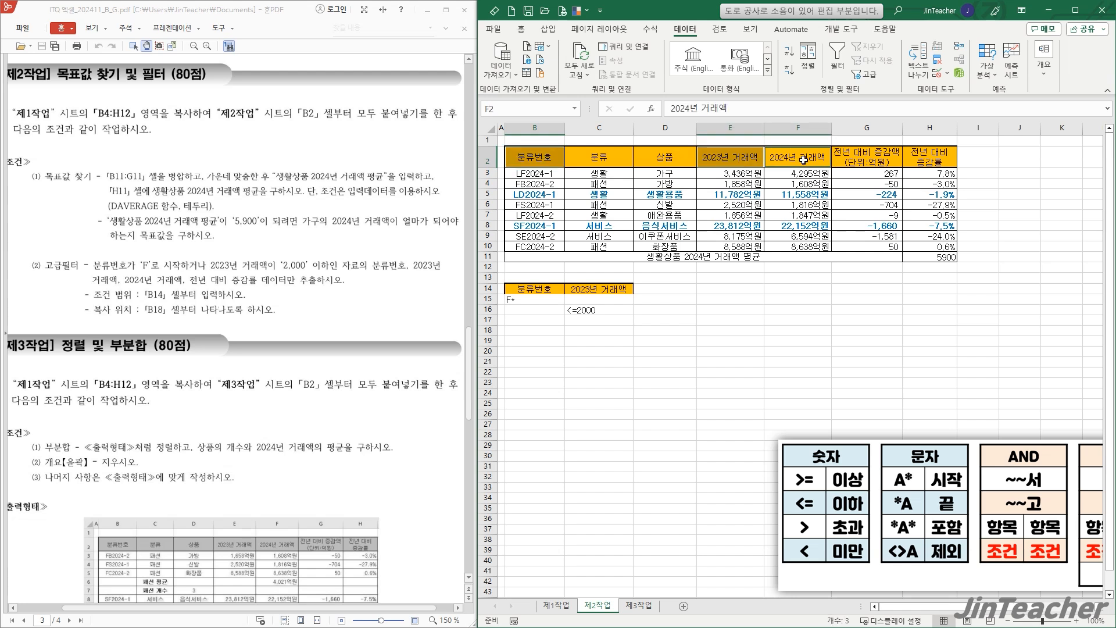
{"action": "left_click", "coordinate": [922, 159], "text": "ctrl"}
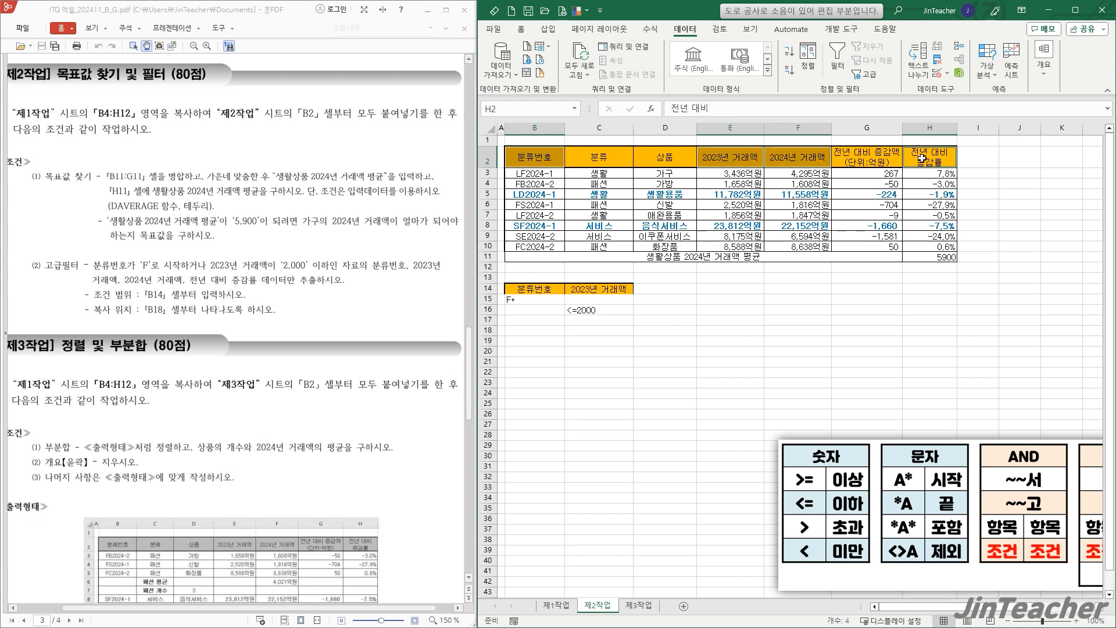
{"action": "key", "text": "ctrl+c"}
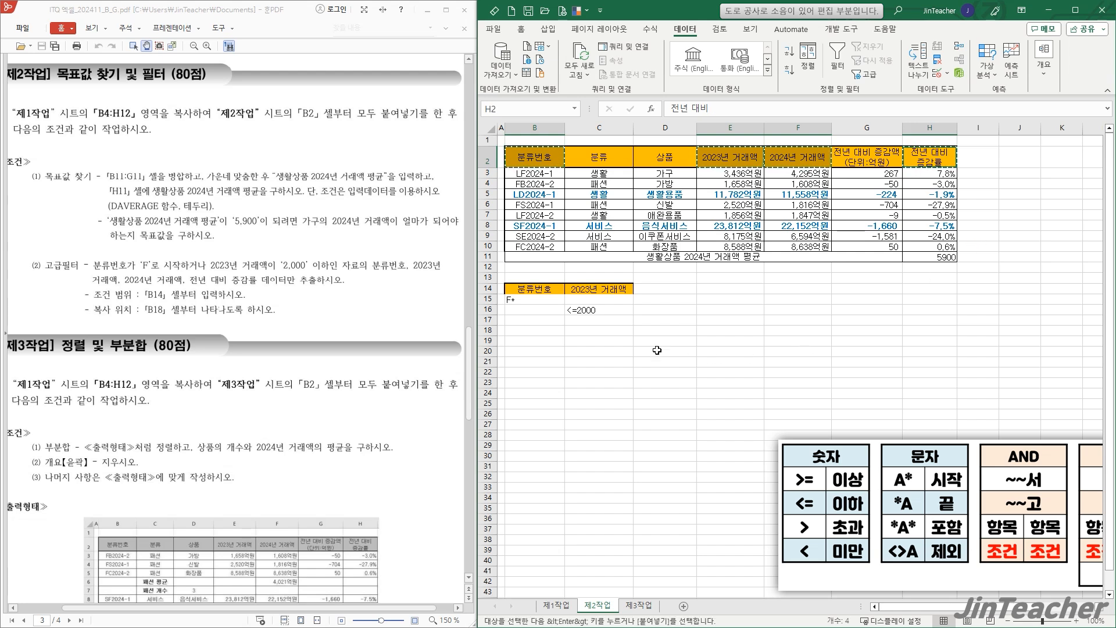
{"action": "left_click", "coordinate": [555, 330]}
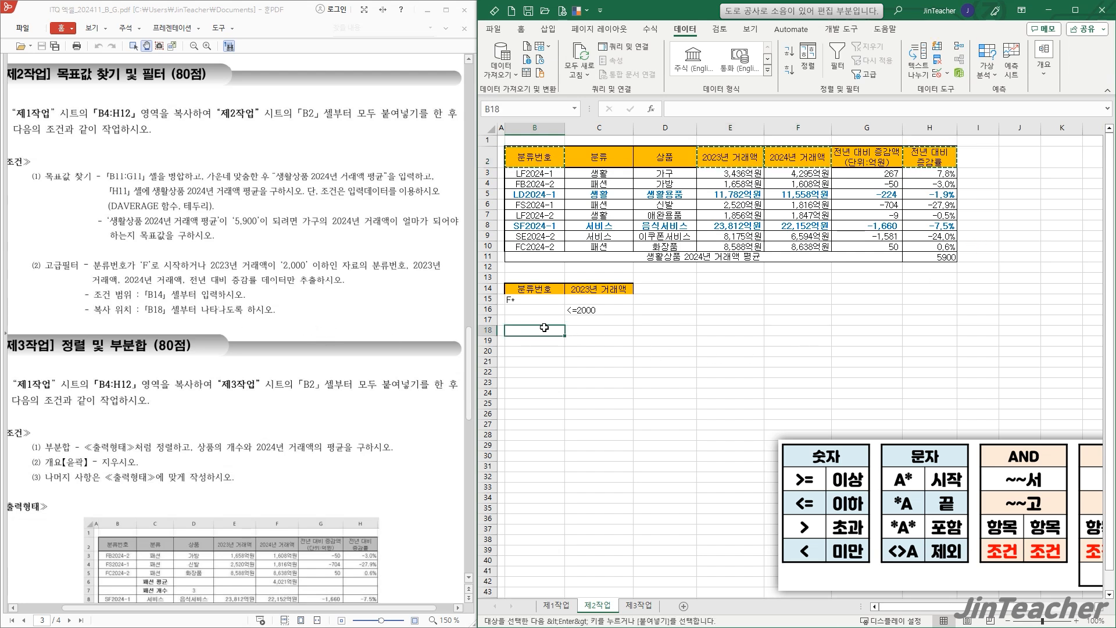
{"action": "key", "text": "ctrl+v"}
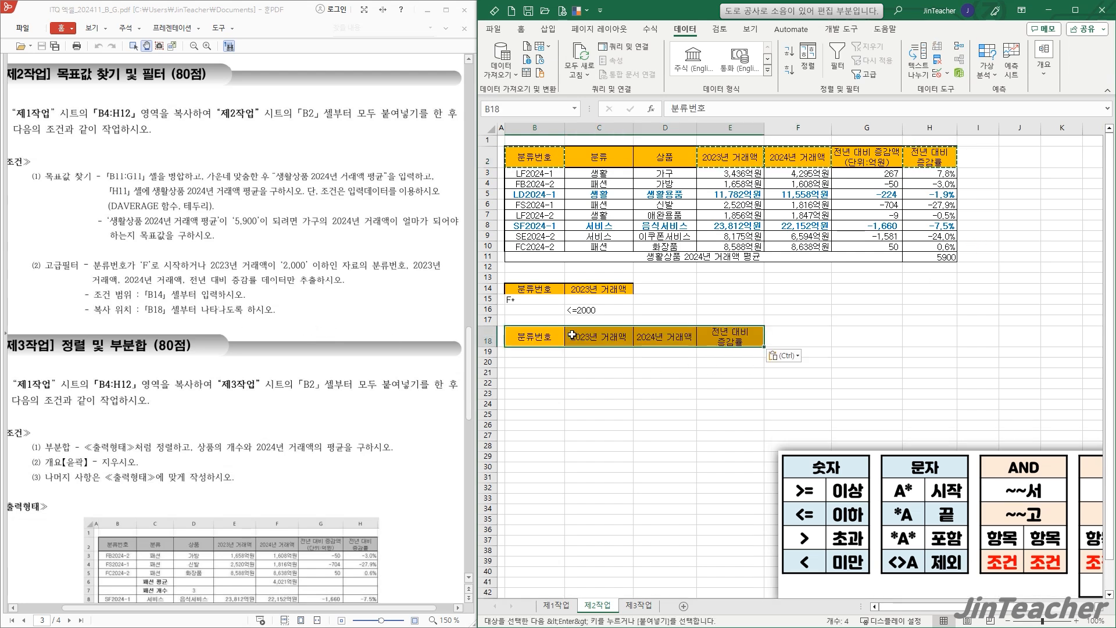
{"action": "left_click", "coordinate": [730, 337]}
- Run an advanced filter on B2:H10 that copies to another location, with criteria range B14:C16 and copy destination B18:E18
{"action": "left_click_drag", "start_coordinate": [534, 157], "coordinate": [938, 246]}
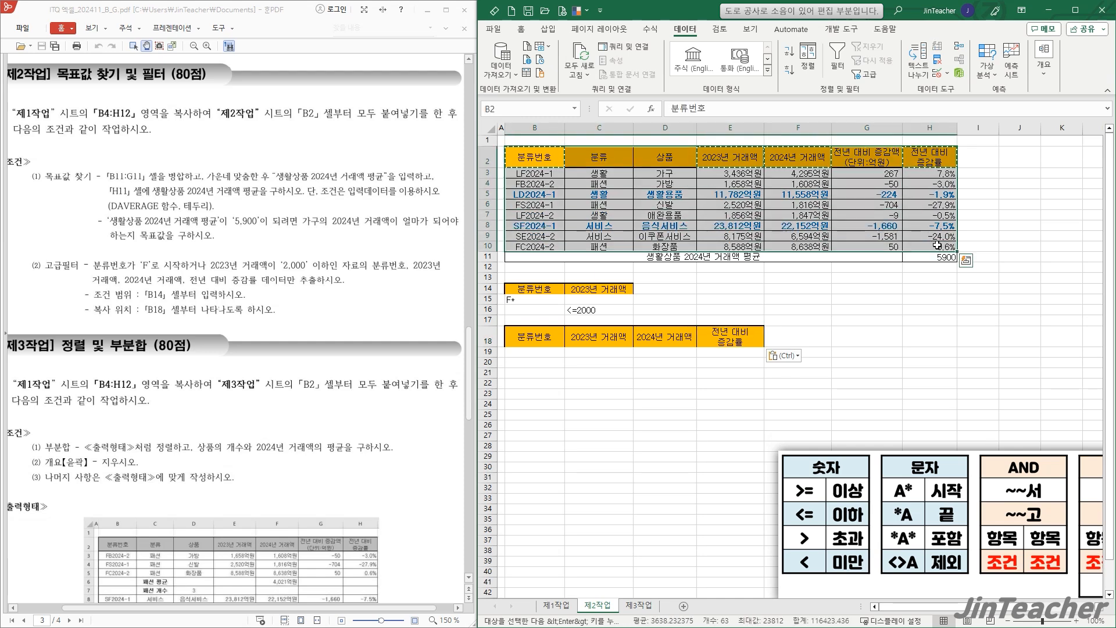
{"action": "left_click", "coordinate": [866, 82]}
{"action": "left_click", "coordinate": [835, 320]}
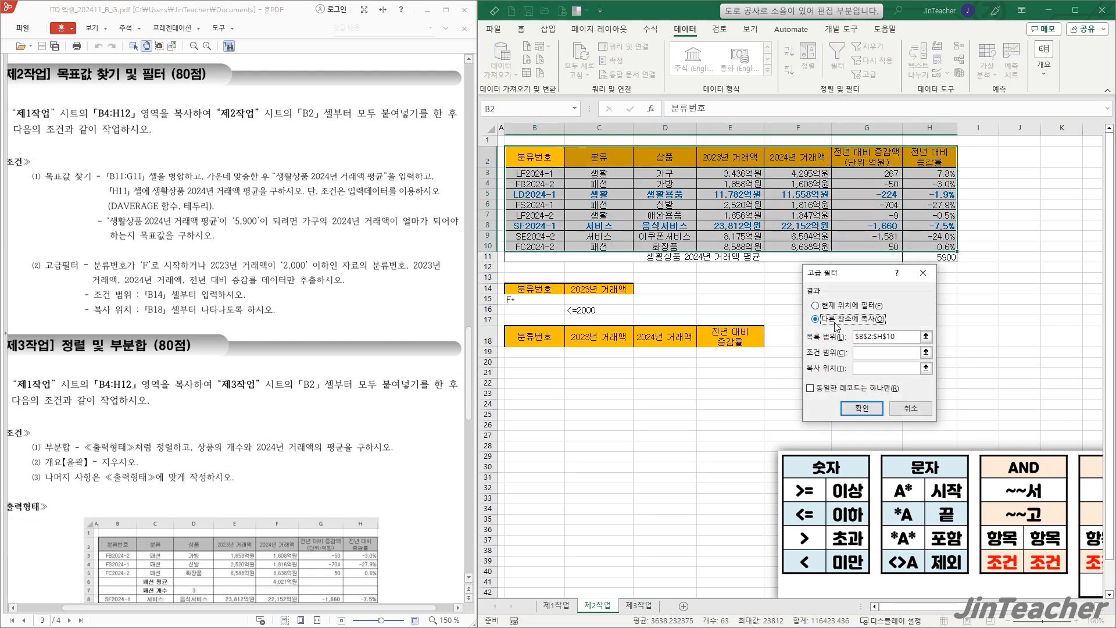
{"action": "left_click", "coordinate": [916, 352]}
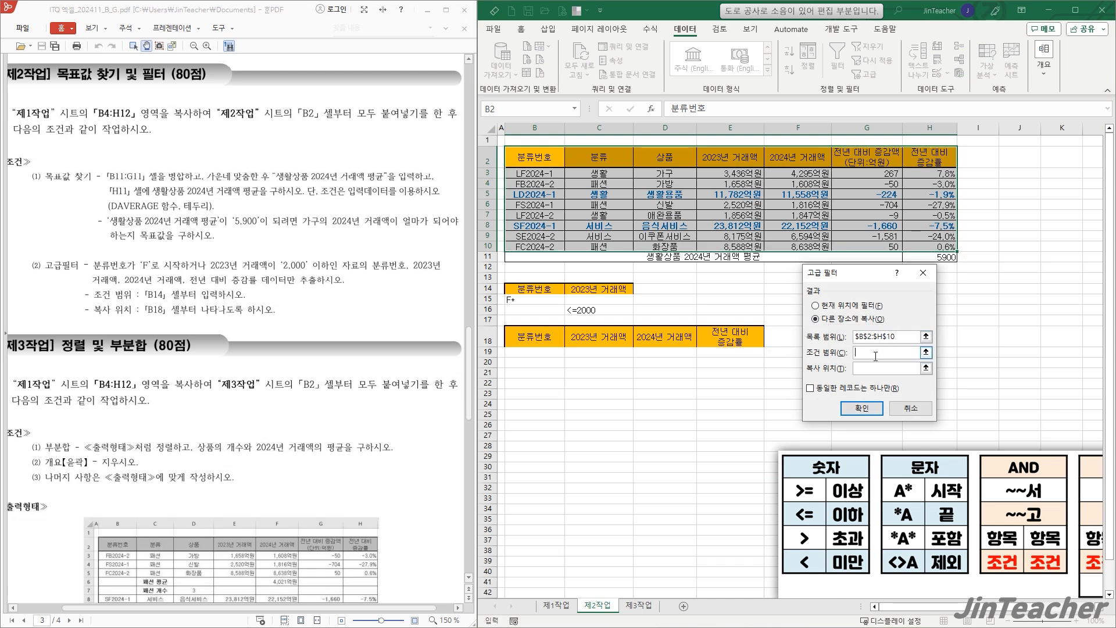
{"action": "left_click_drag", "start_coordinate": [536, 292], "coordinate": [618, 315]}
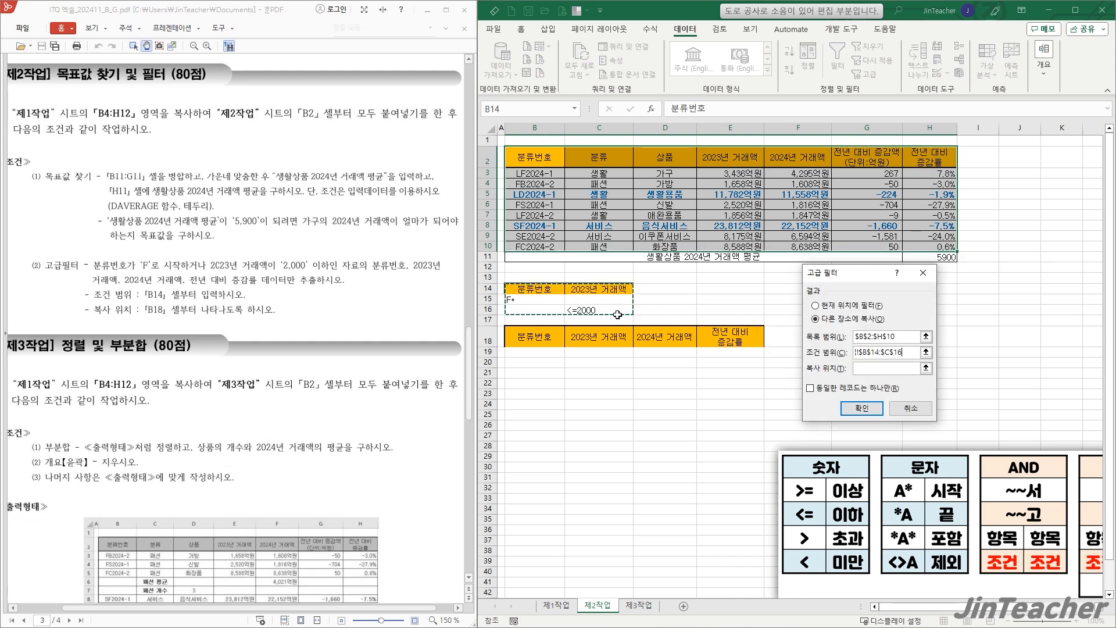
{"action": "left_click", "coordinate": [864, 367]}
{"action": "left_click_drag", "start_coordinate": [534, 334], "coordinate": [730, 336]}
{"action": "left_click", "coordinate": [861, 407]}
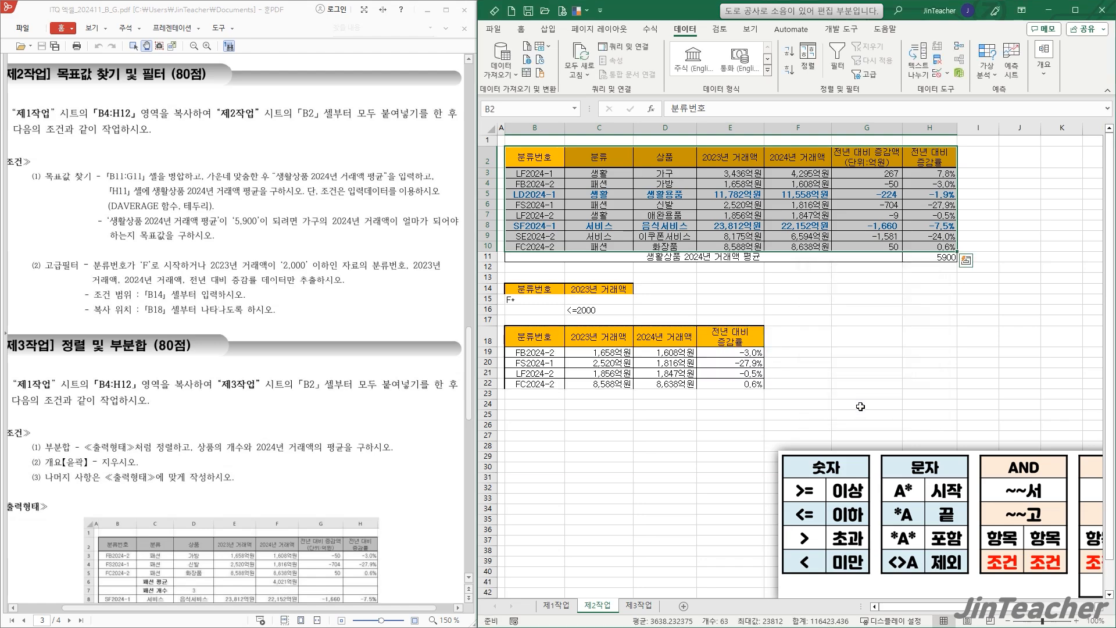
- Move the condition reference picture directly below the extracted data, starting at about row 23
{"action": "left_click", "coordinate": [755, 344]}
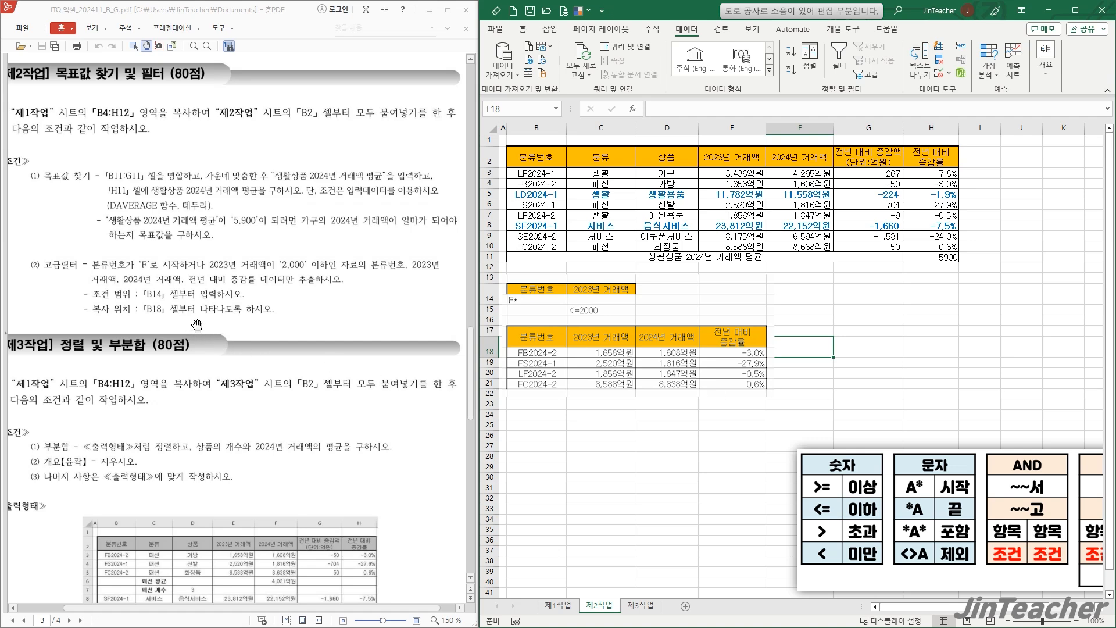
{"action": "left_click_drag", "start_coordinate": [962, 519], "coordinate": [729, 478]}
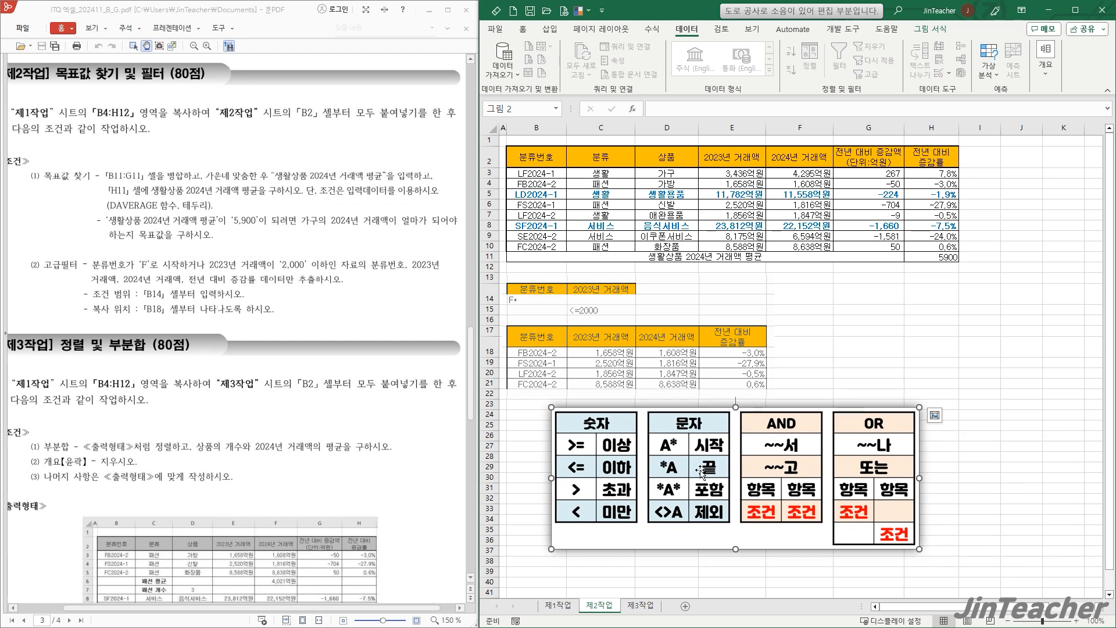
{"action": "left_click", "coordinate": [522, 435]}
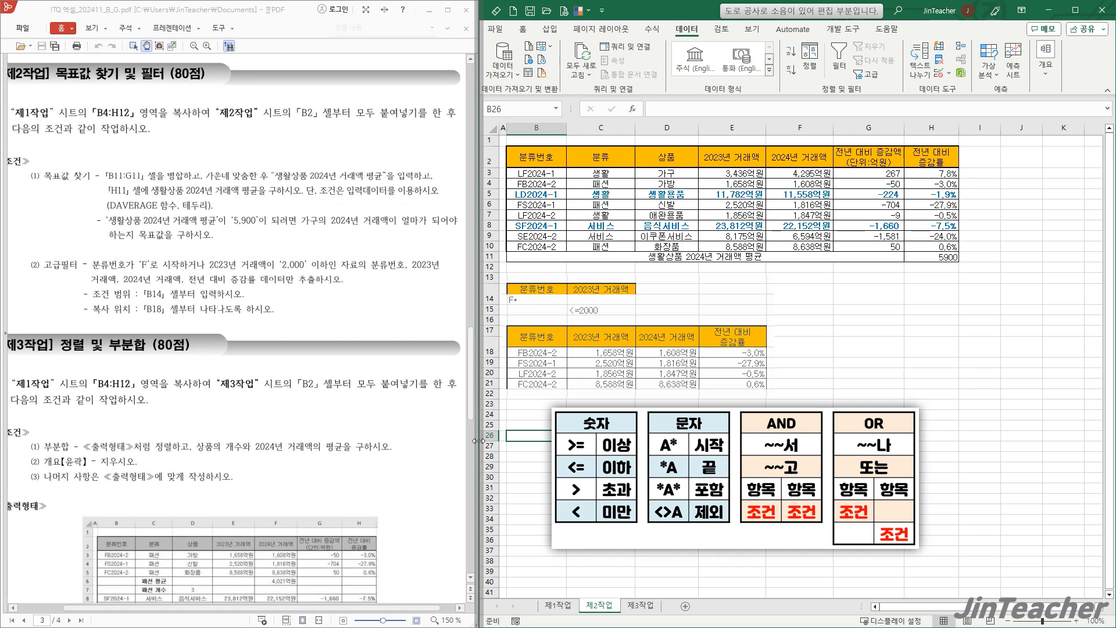
- Review the 제3작업 instructions in the exam PDF, then copy B4:H12 from the 제1작업 sheet to B2 of the 제3작업 sheet
{"action": "scroll", "coordinate": [384, 438], "scroll_direction": "down", "scroll_amount": 3}
{"action": "left_click_drag", "start_coordinate": [256, 378], "coordinate": [267, 278]}
{"action": "left_click", "coordinate": [880, 353]}
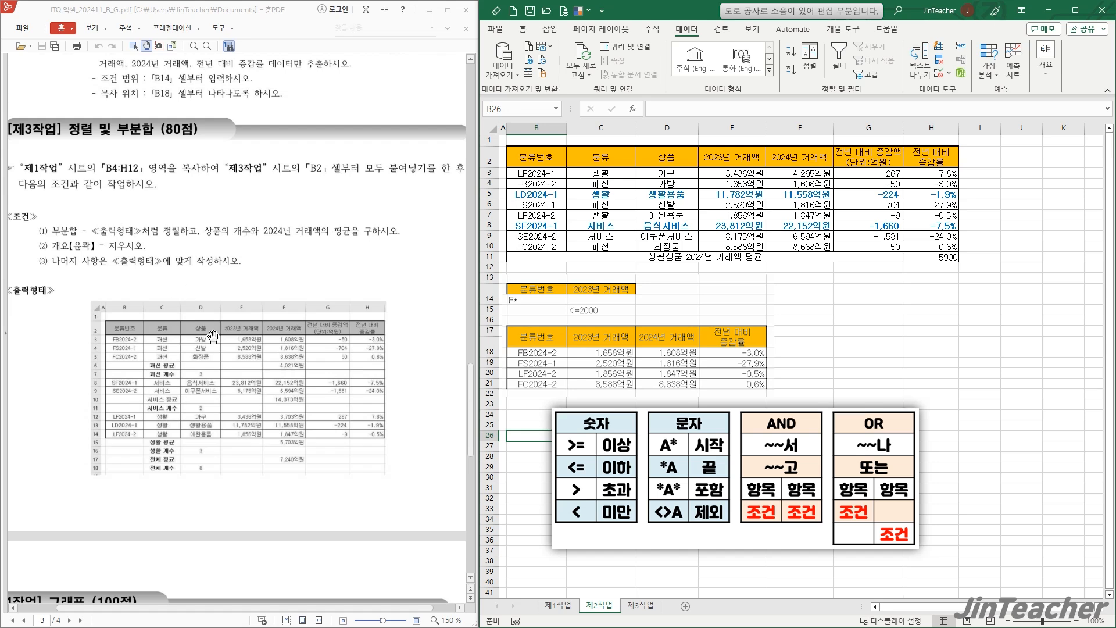
{"action": "left_click", "coordinate": [840, 331]}
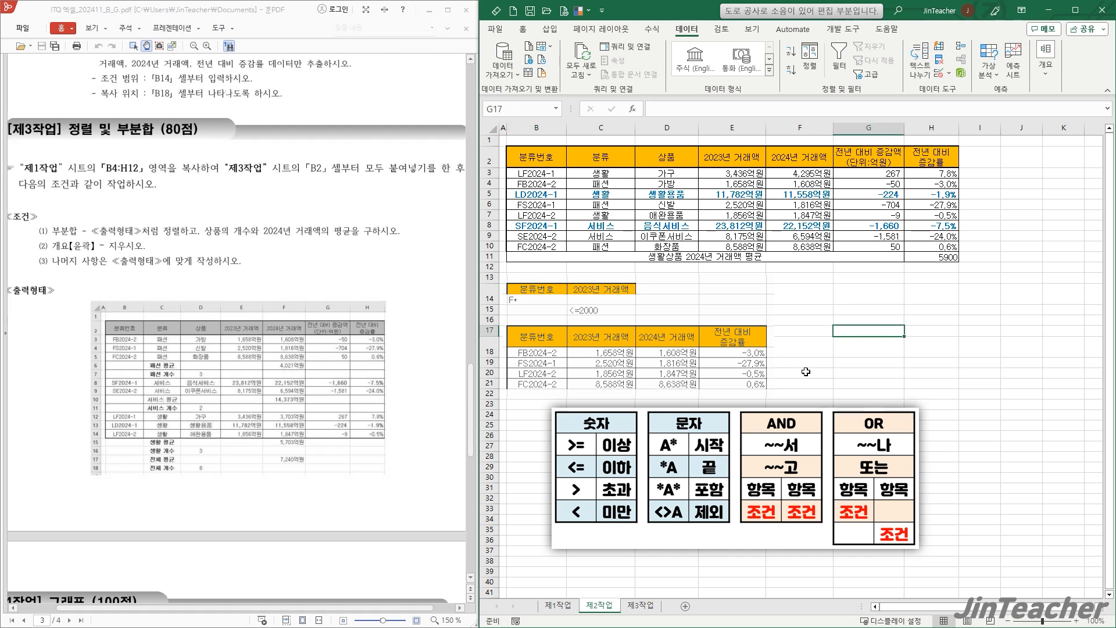
{"action": "left_click", "coordinate": [560, 606]}
{"action": "left_click_drag", "start_coordinate": [551, 203], "coordinate": [914, 321]}
{"action": "key", "text": "ctrl+c"}
{"action": "left_click", "coordinate": [642, 608]}
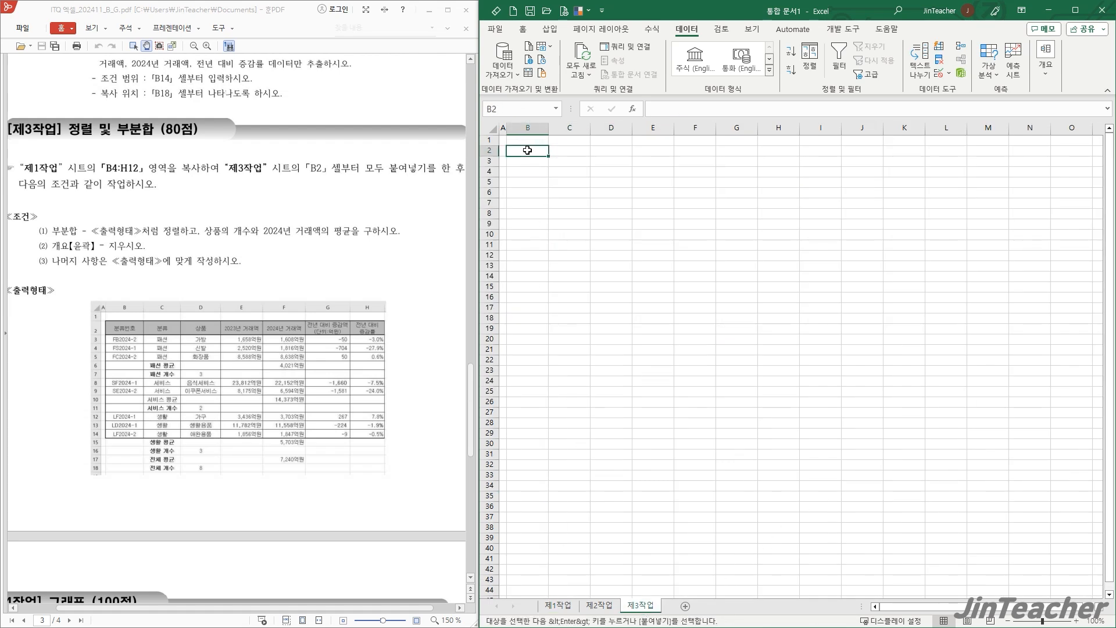
{"action": "key", "text": "ctrl+v"}
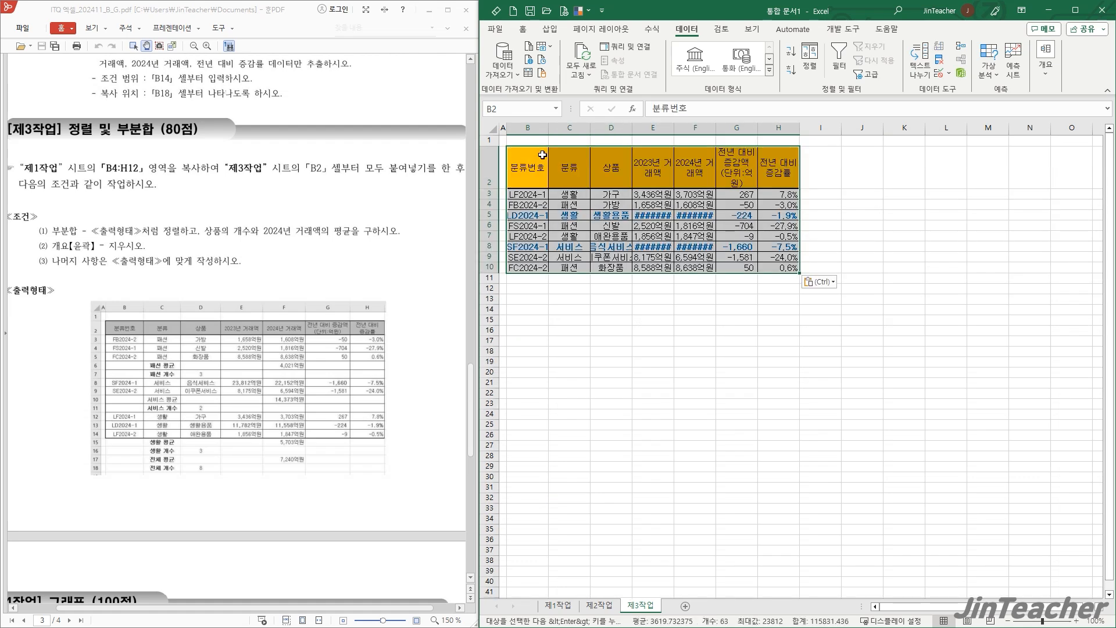
- Apply the keep source column widths option to the table pasted in 제3작업
{"action": "left_click", "coordinate": [820, 282]}
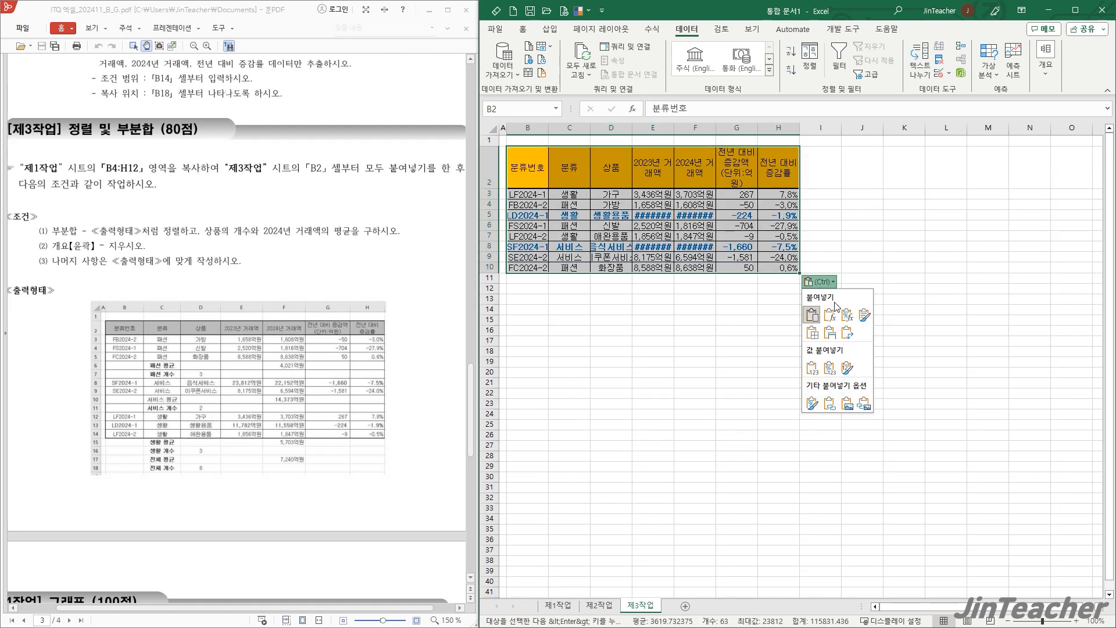
{"action": "left_click", "coordinate": [831, 332]}
{"action": "left_click", "coordinate": [652, 281]}
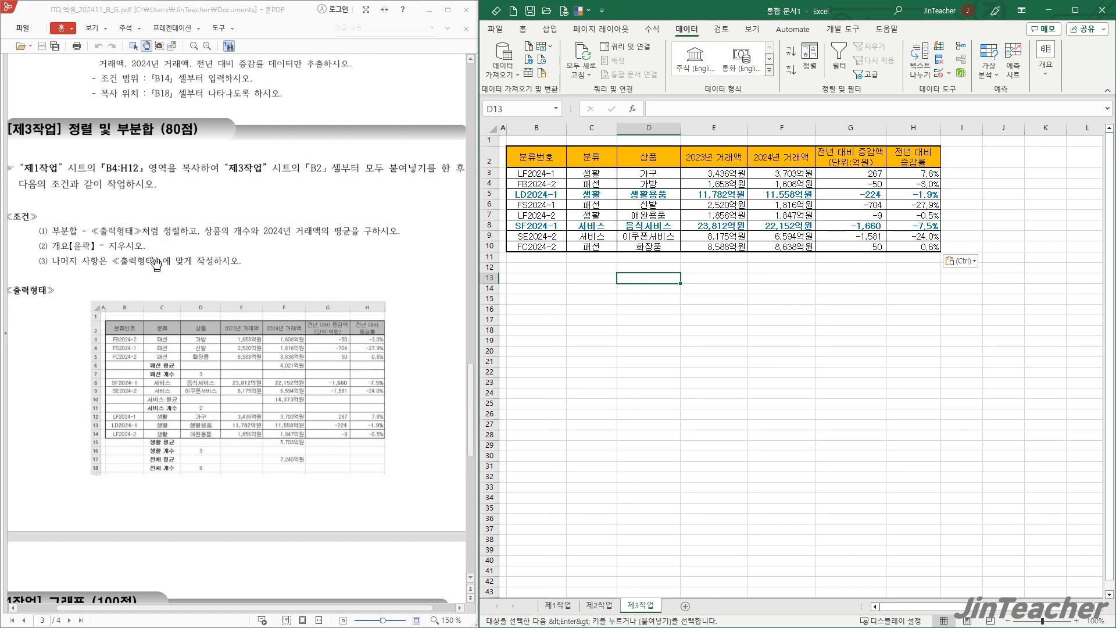
- Sort the table in 제3작업 by the 분류 column in descending order
{"action": "scroll", "coordinate": [167, 393], "scroll_direction": "up", "scroll_amount": 1}
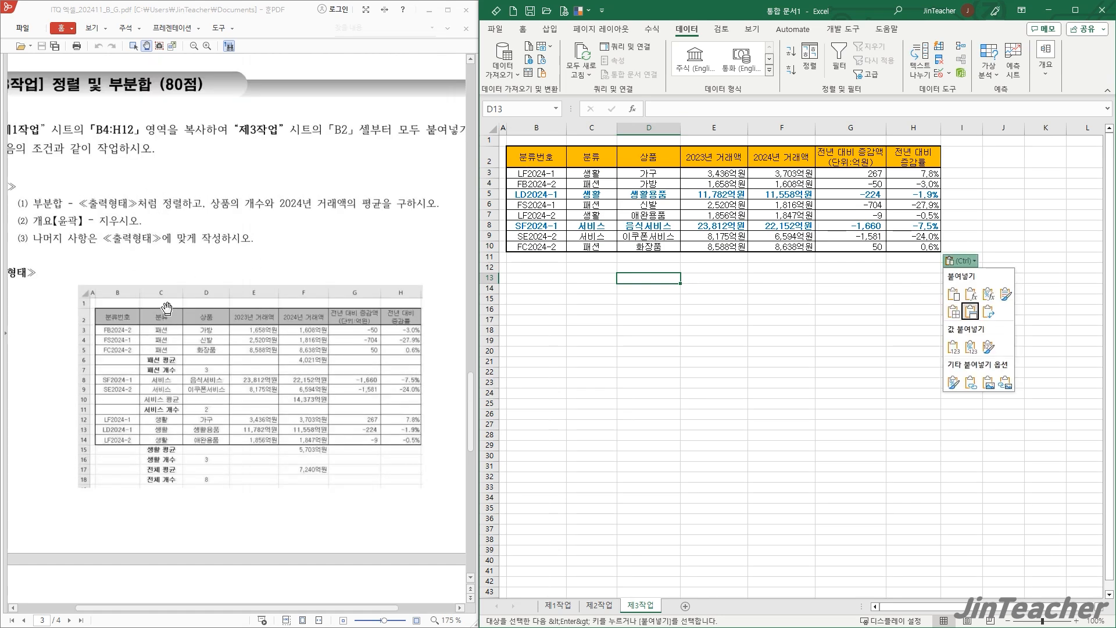
{"action": "left_click", "coordinate": [595, 312]}
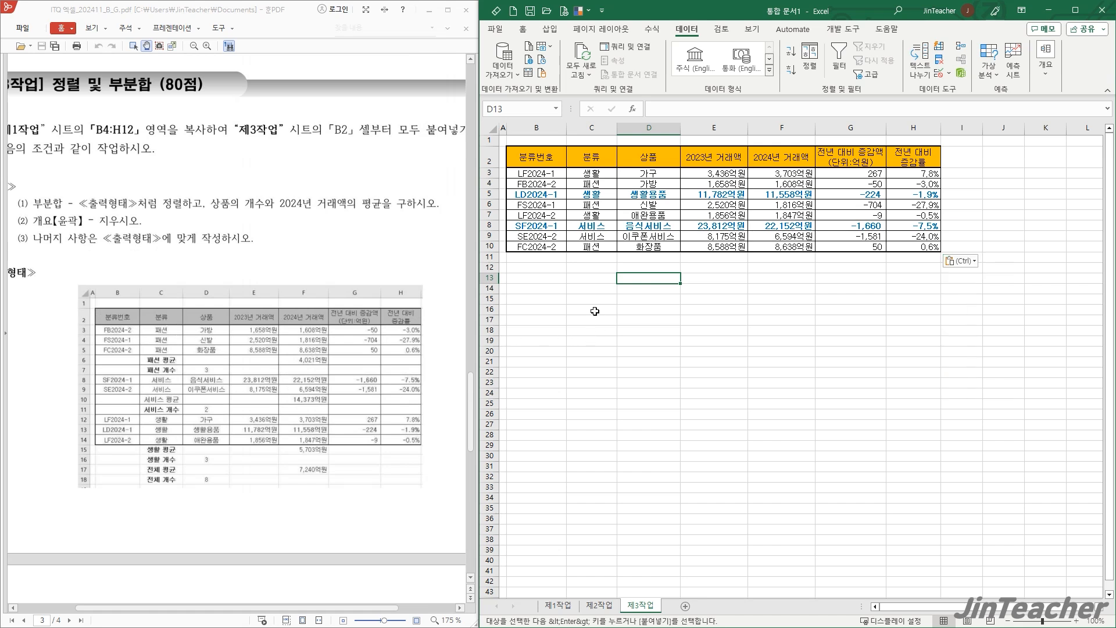
{"action": "left_click", "coordinate": [604, 159]}
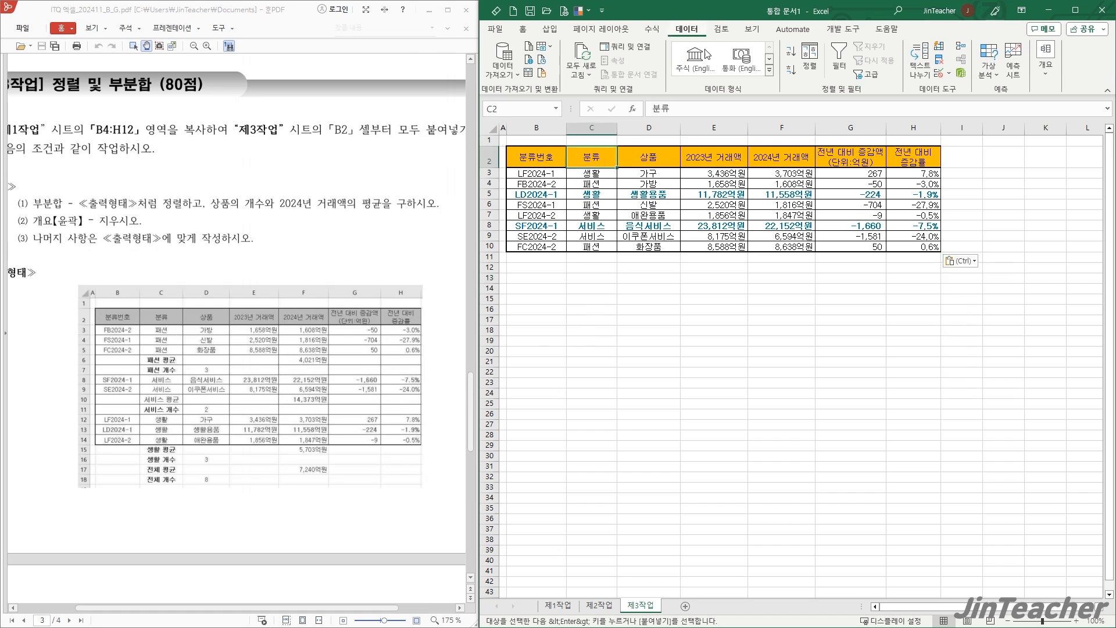
{"action": "left_click", "coordinate": [792, 72]}
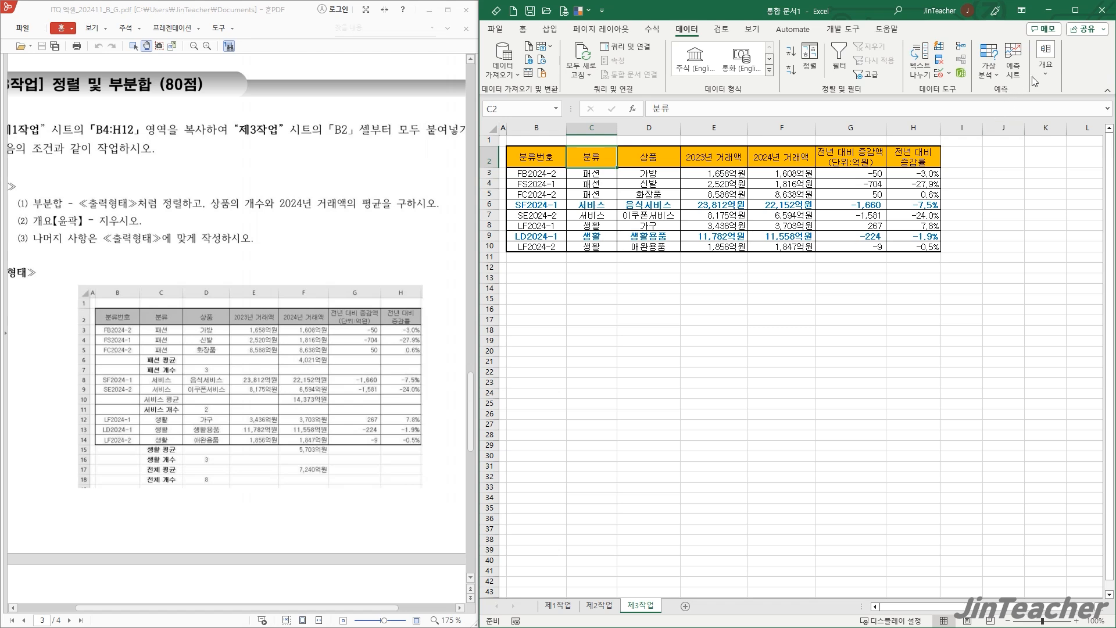
- Add a subtotal to the table grouped by 분류, using the 개수 function on 상품 only
{"action": "left_click", "coordinate": [1054, 74]}
{"action": "left_click", "coordinate": [1034, 119]}
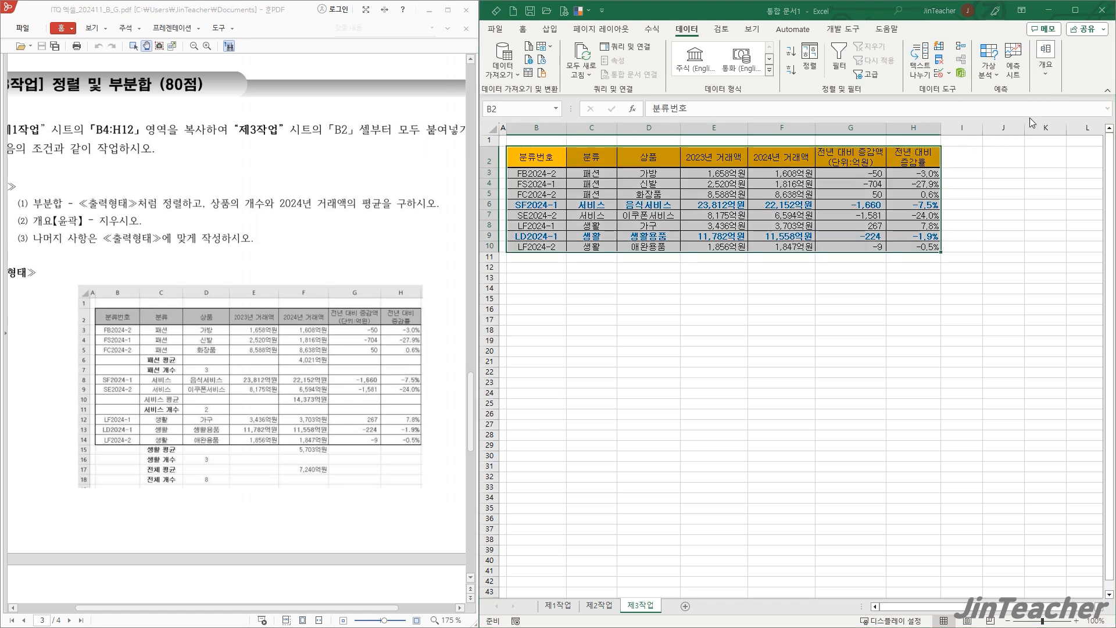
{"action": "left_click_drag", "start_coordinate": [873, 242], "coordinate": [719, 165]}
{"action": "left_click", "coordinate": [810, 196]}
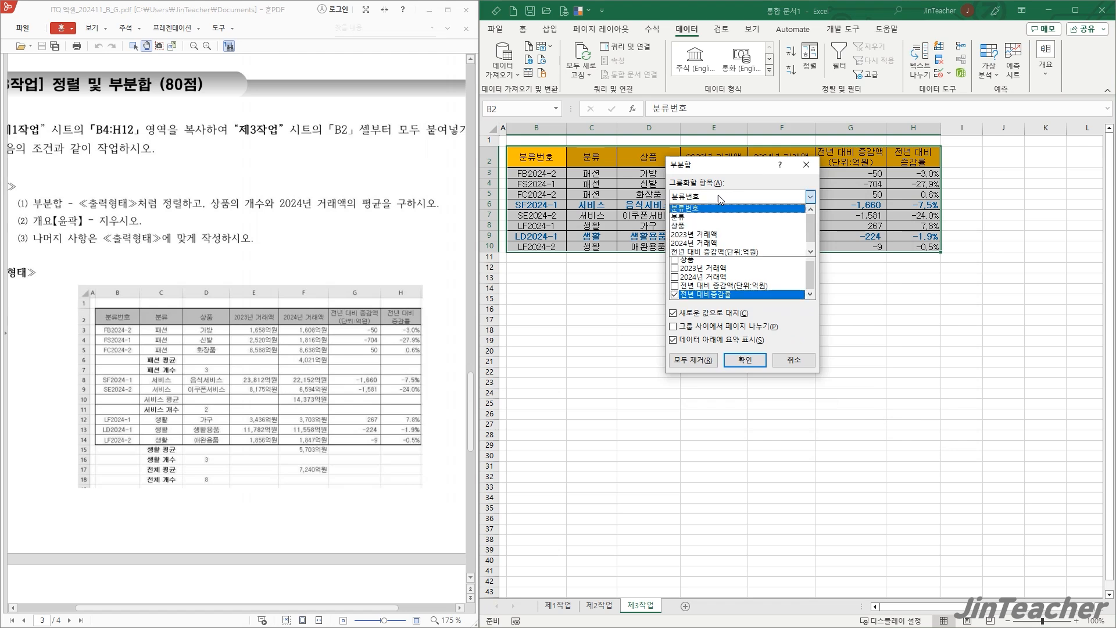
{"action": "left_click", "coordinate": [685, 219]}
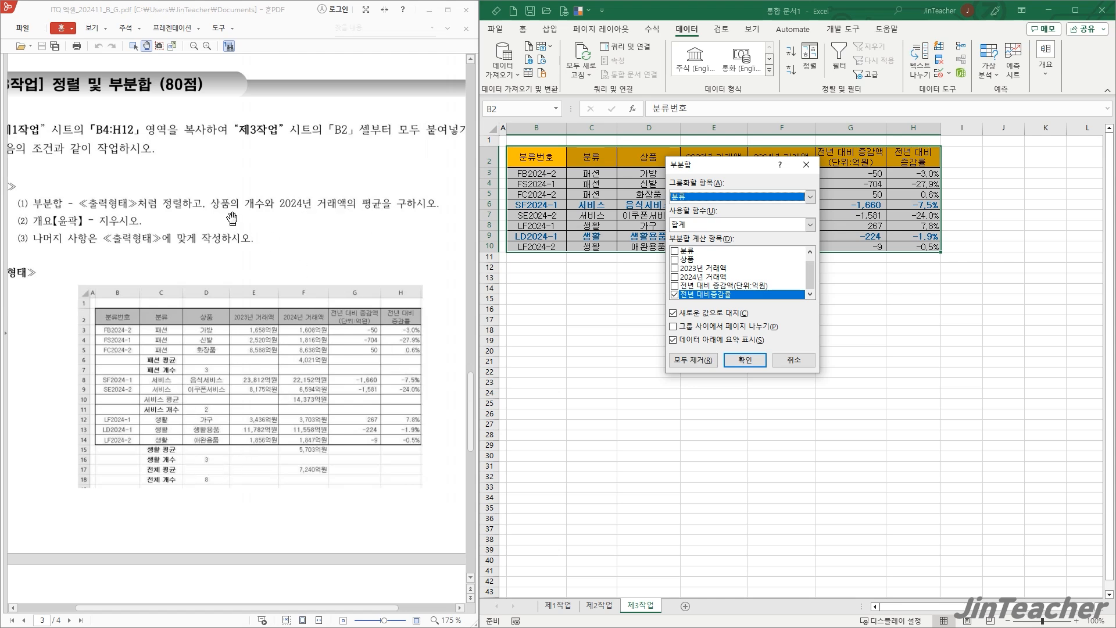
{"action": "left_click", "coordinate": [675, 260]}
{"action": "left_click", "coordinate": [675, 294]}
{"action": "left_click", "coordinate": [689, 225]}
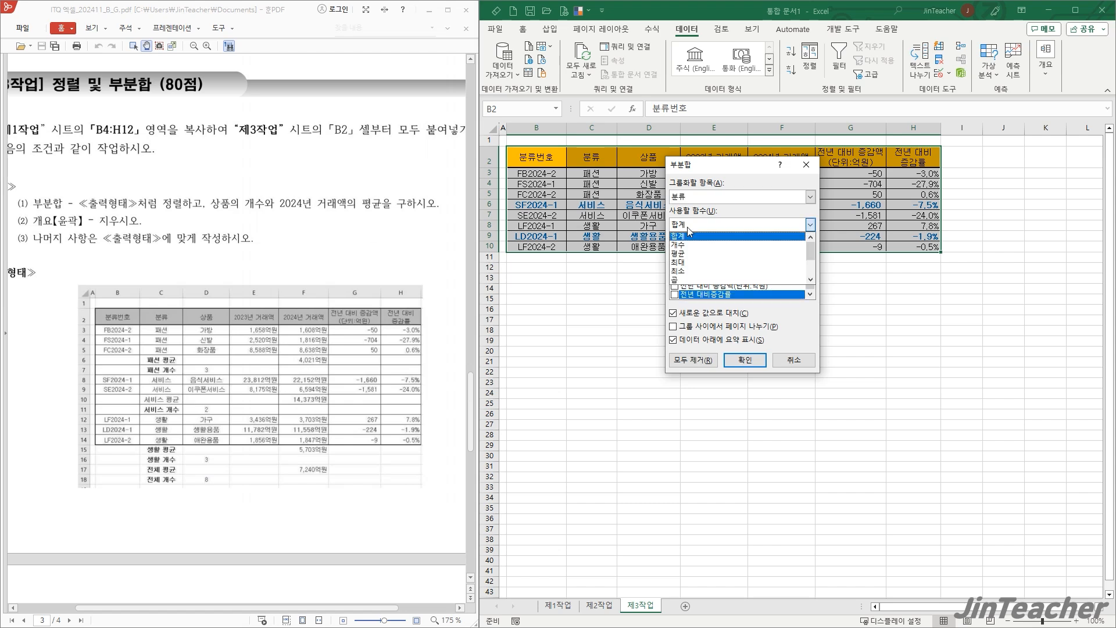
{"action": "left_click", "coordinate": [688, 244]}
{"action": "left_click", "coordinate": [745, 360]}
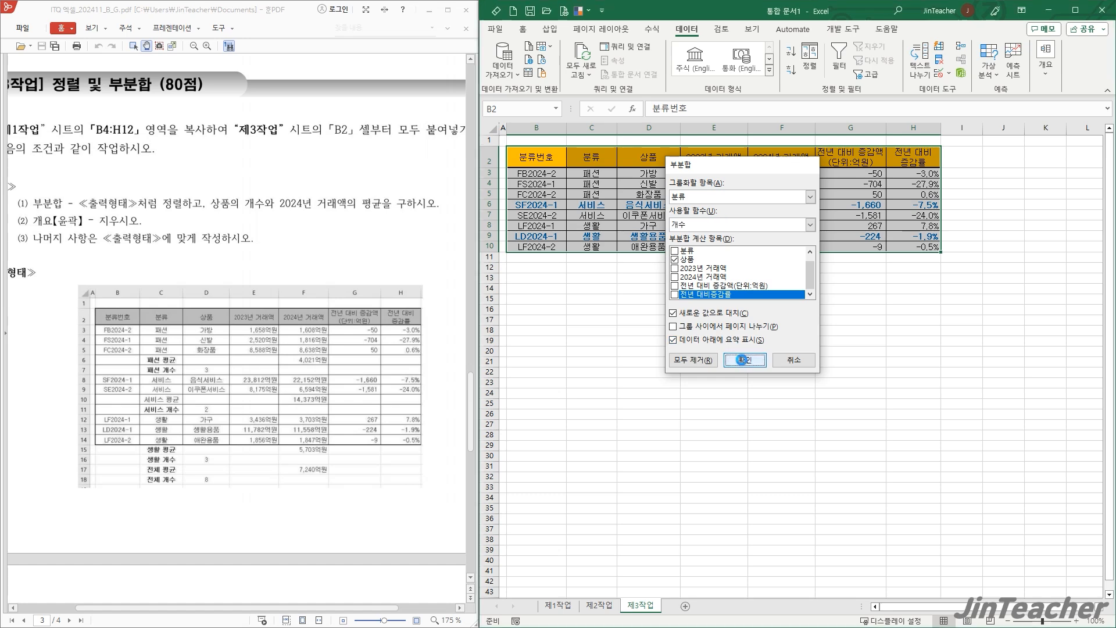
- Add a second subtotal grouped by 분류 with the 평균 of 2024년 거래액, without replacing the current subtotals
{"action": "left_click", "coordinate": [1045, 81]}
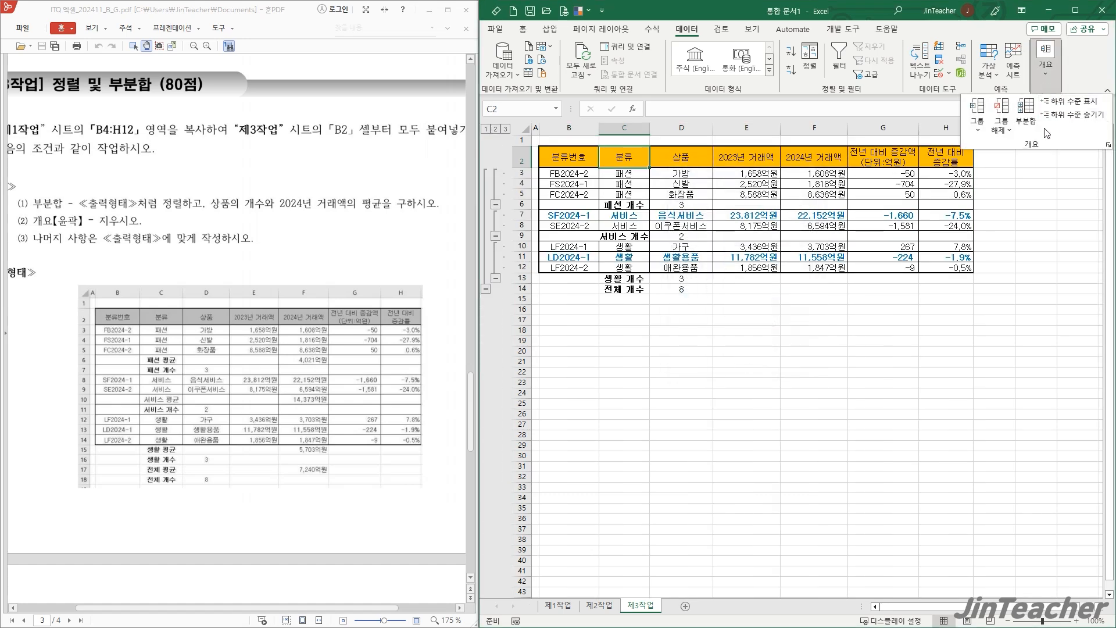
{"action": "left_click", "coordinate": [1026, 116]}
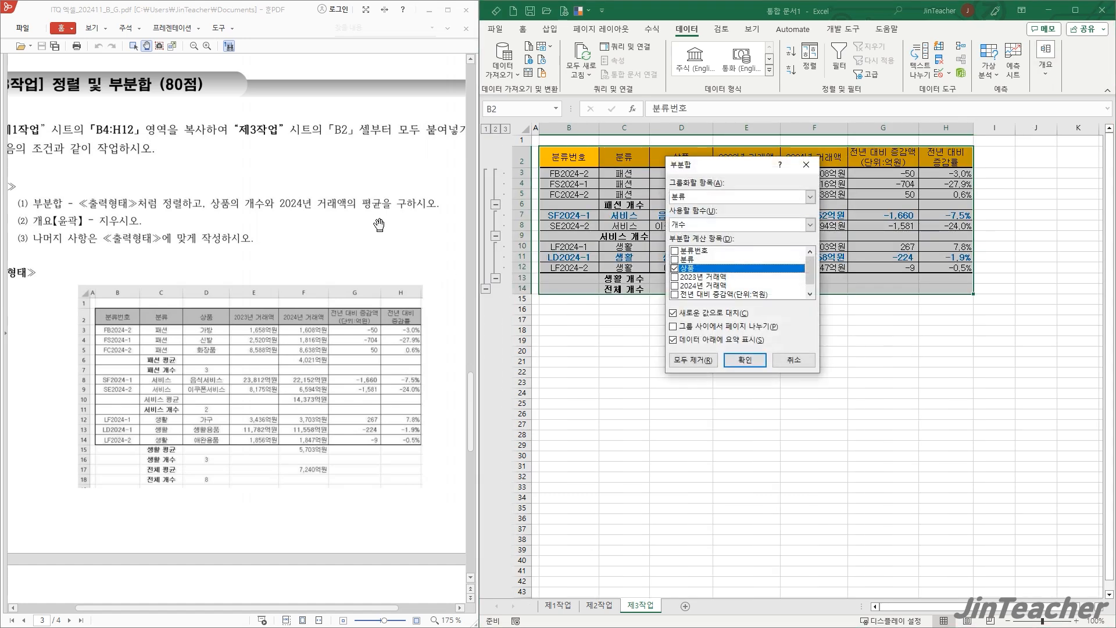
{"action": "left_click", "coordinate": [675, 269]}
{"action": "left_click", "coordinate": [675, 286]}
{"action": "left_click", "coordinate": [810, 225]}
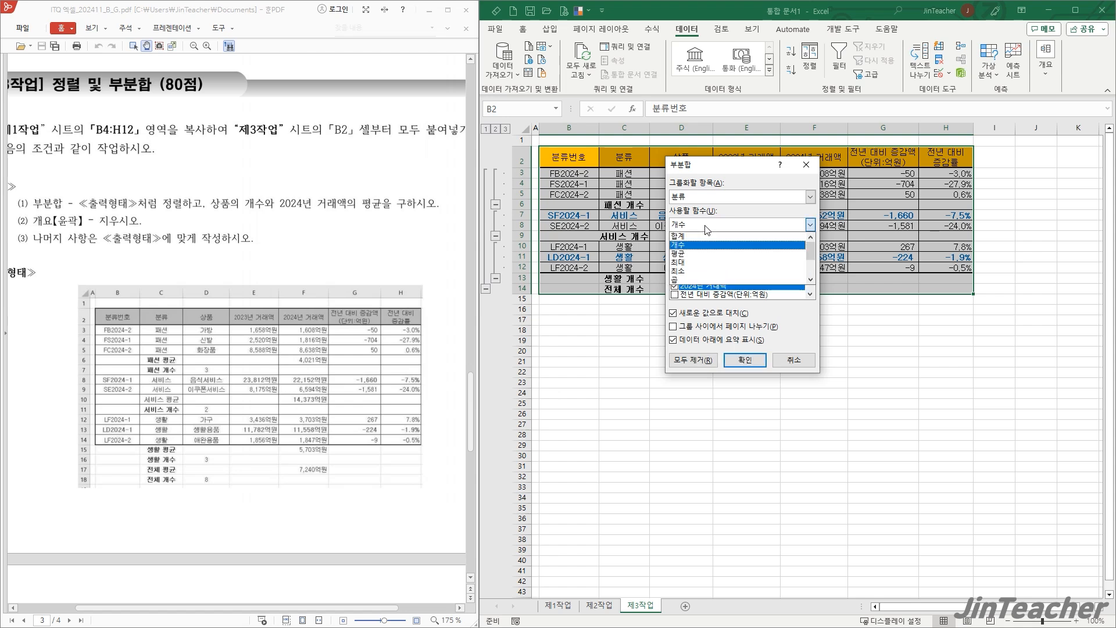
{"action": "left_click", "coordinate": [701, 261]}
{"action": "left_click", "coordinate": [686, 316]}
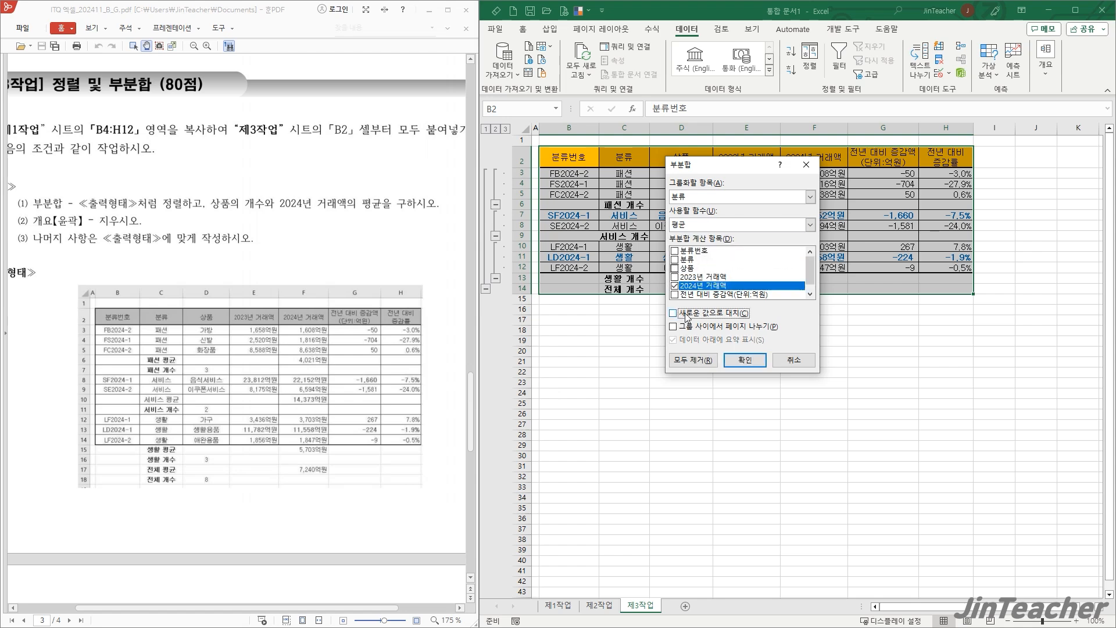
{"action": "left_click", "coordinate": [745, 360]}
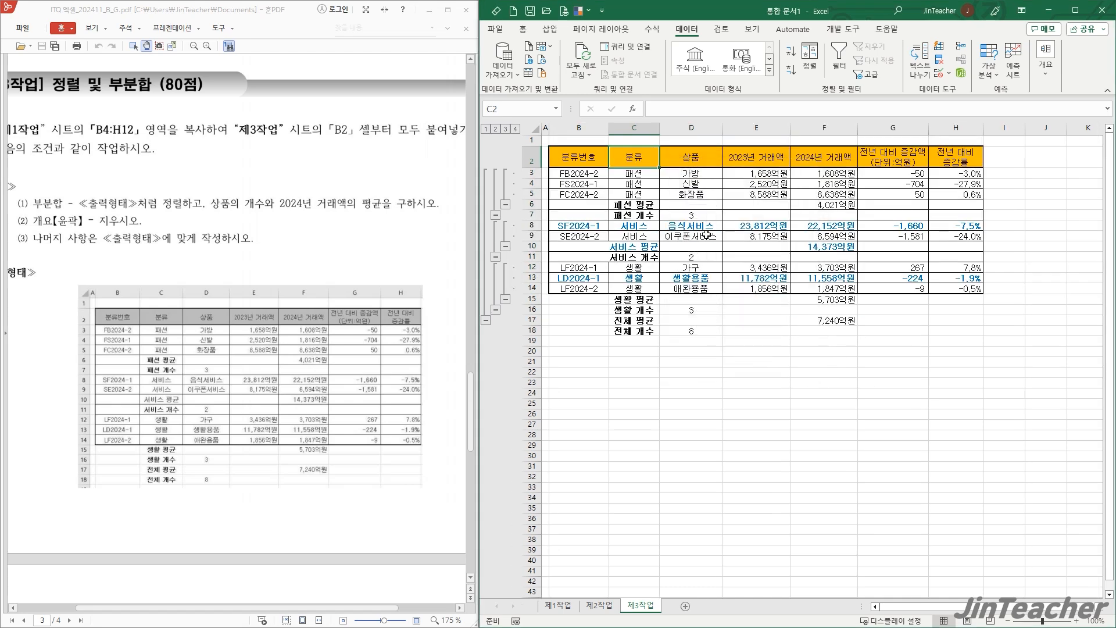
- Autofit the width of column C and check the subtotal rows against the output example
{"action": "left_click", "coordinate": [730, 329]}
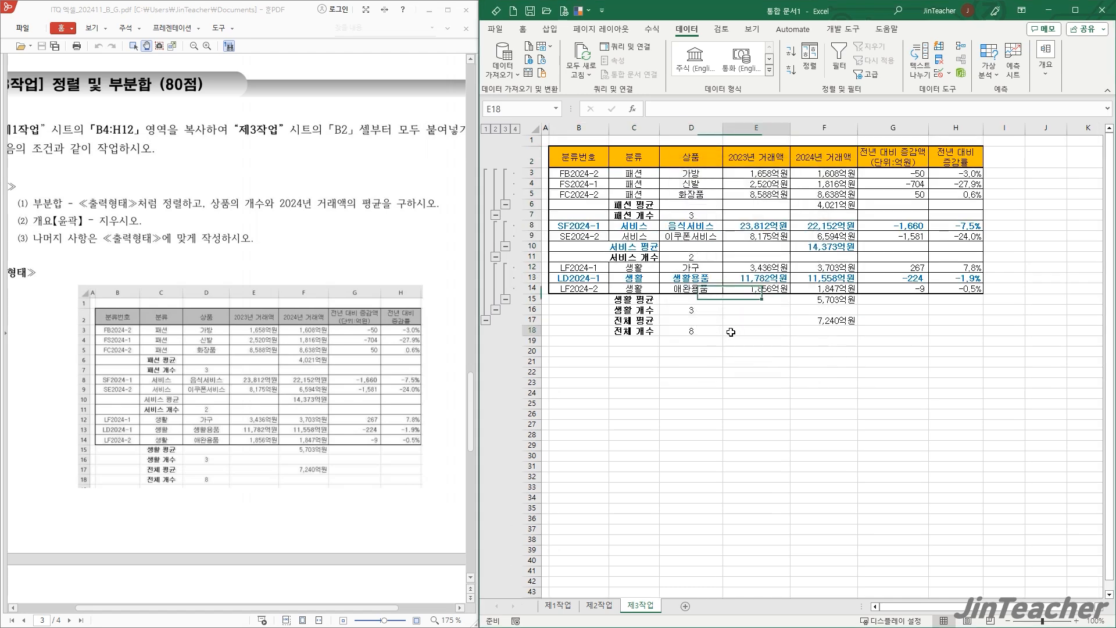
{"action": "double_click", "coordinate": [661, 130]}
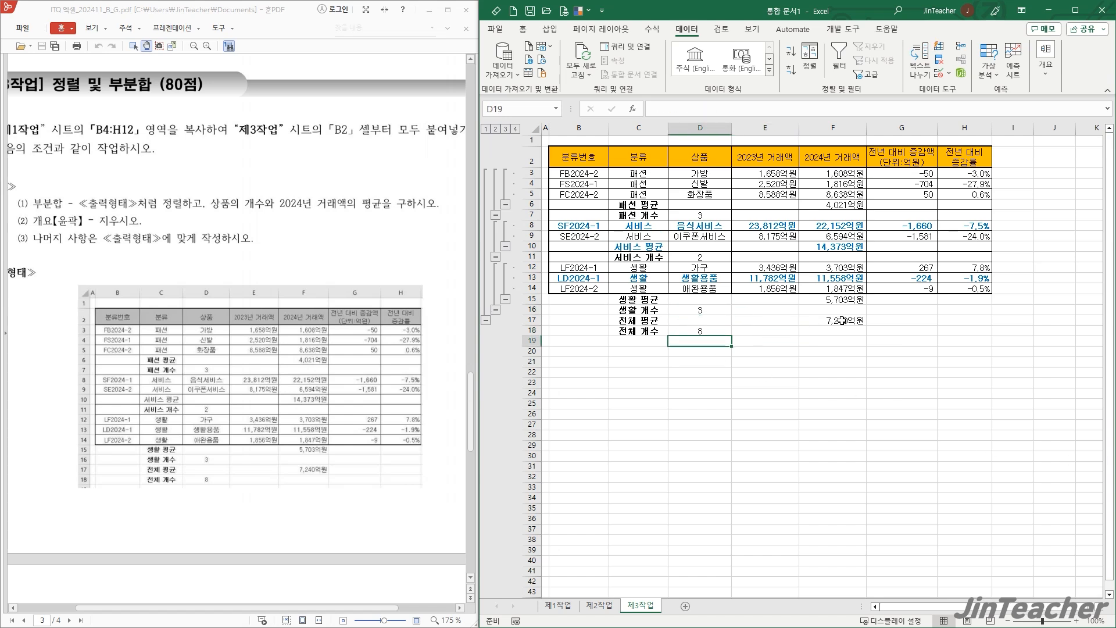
{"action": "left_click", "coordinate": [838, 299]}
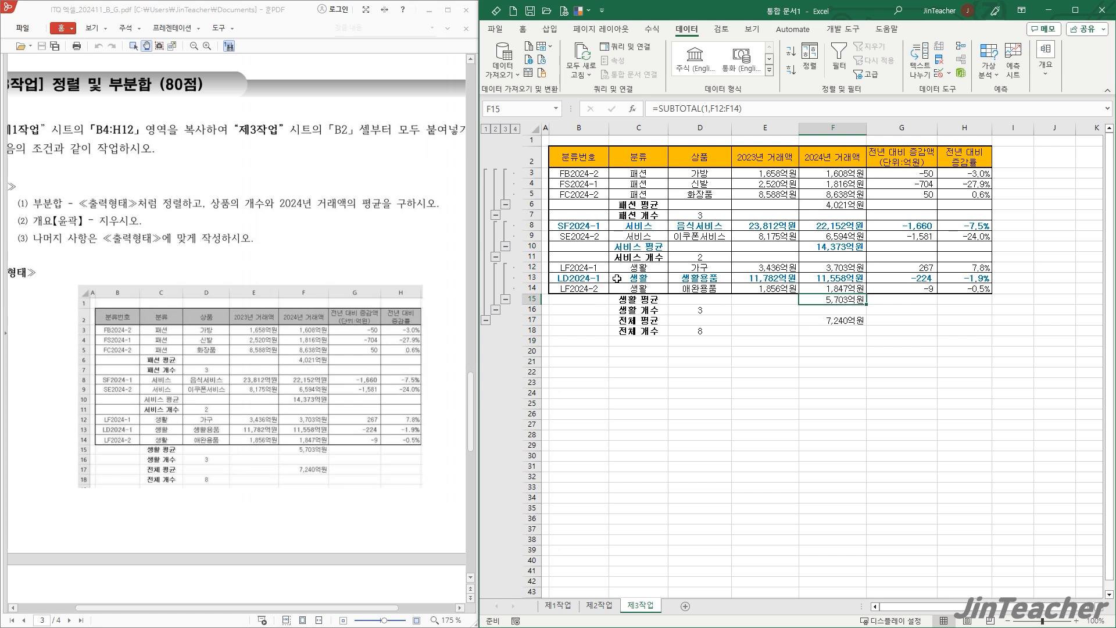
{"action": "left_click", "coordinate": [824, 363]}
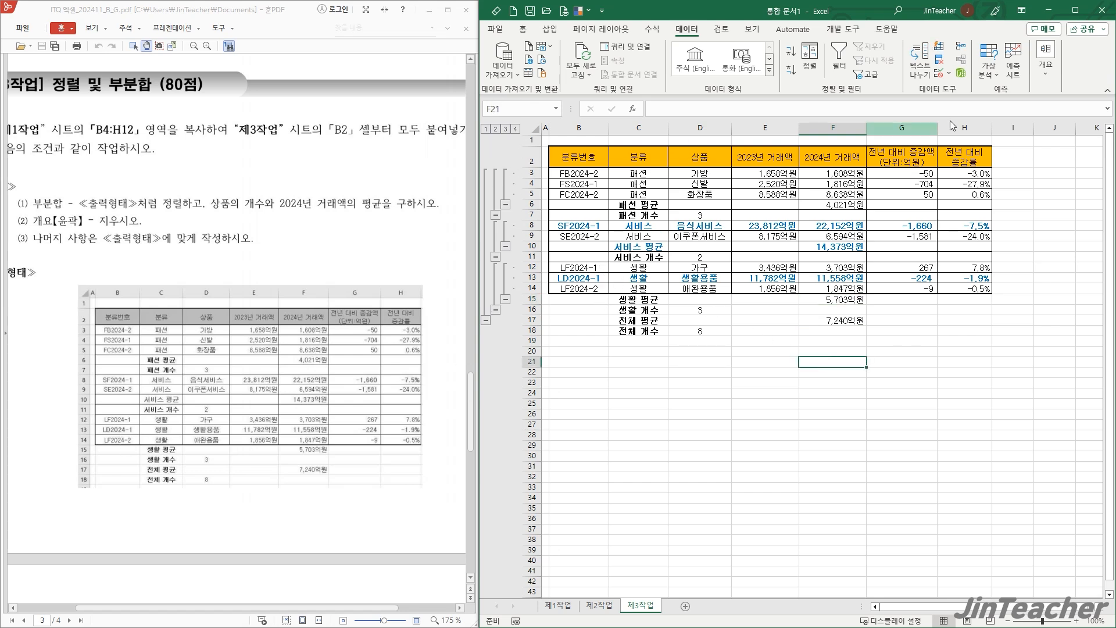
- Clear the outline from the subtotaled table in 제3작업
{"action": "left_click", "coordinate": [1046, 61]}
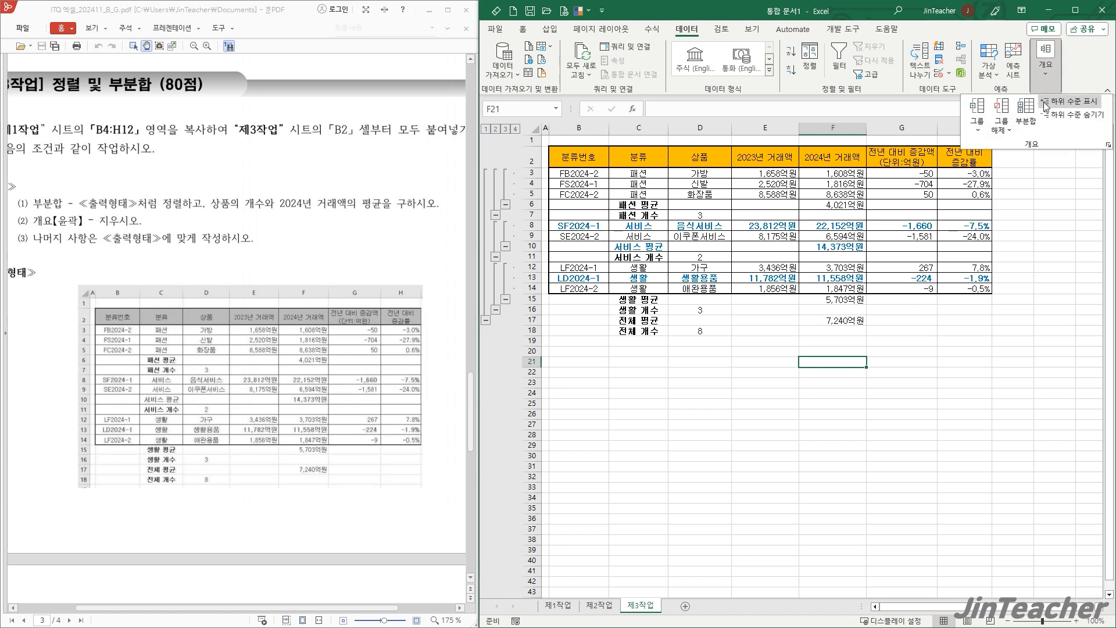
{"action": "left_click", "coordinate": [1002, 133]}
{"action": "left_click", "coordinate": [1027, 162]}
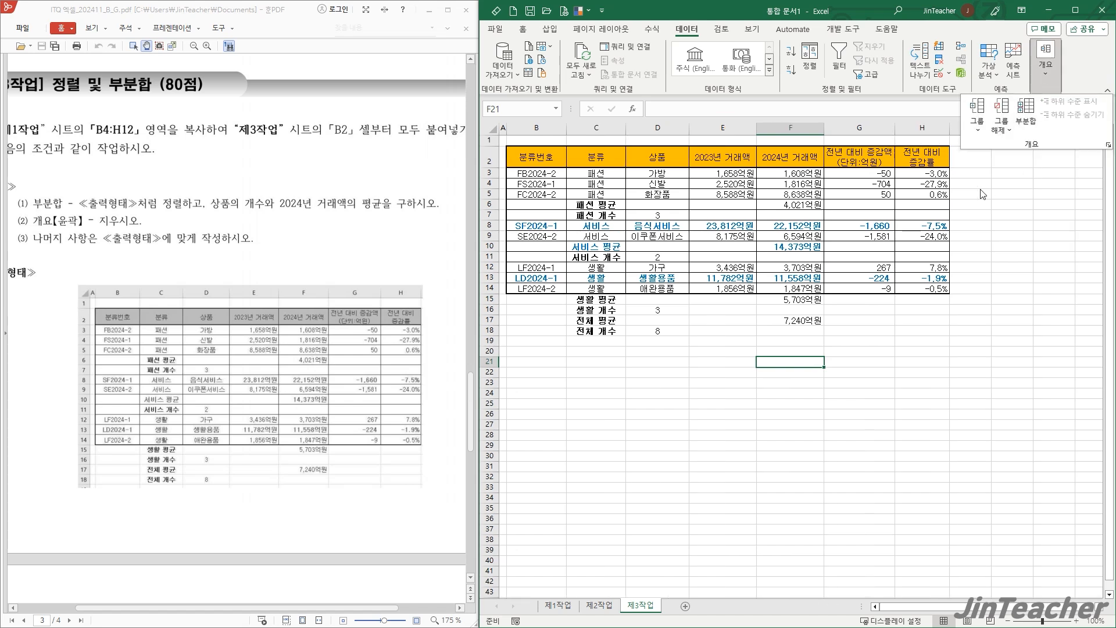
{"action": "left_click", "coordinate": [867, 366]}
{"action": "left_click", "coordinate": [867, 364]}
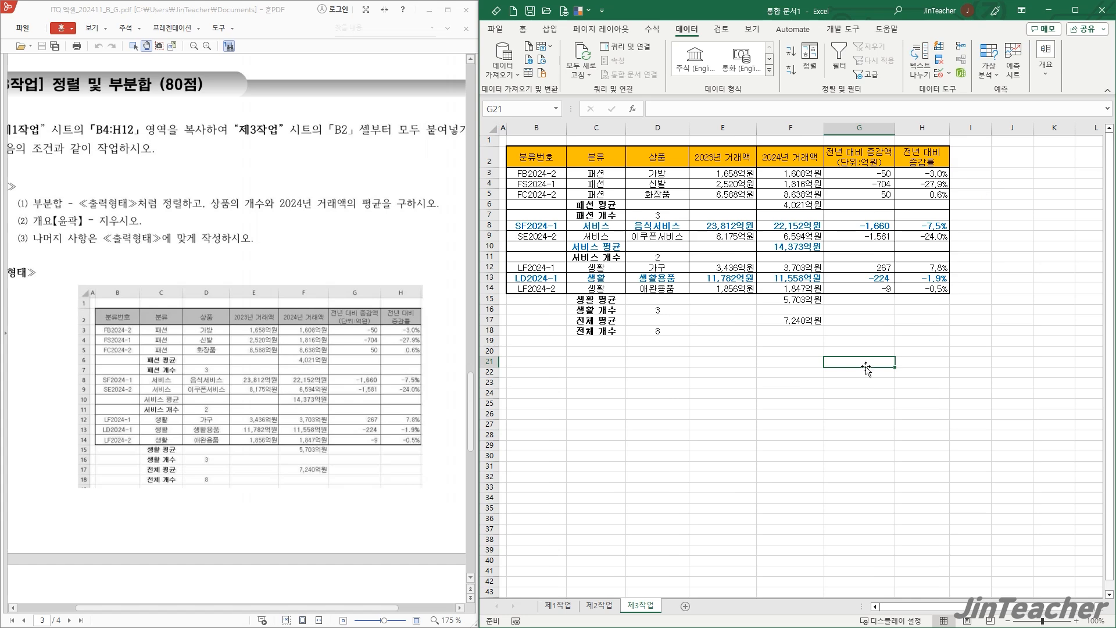
- Review the 제4작업 chart conditions and output example in the exam PDF, then open the 제1작업 sheet
{"action": "scroll", "coordinate": [290, 340], "scroll_direction": "down", "scroll_amount": 6}
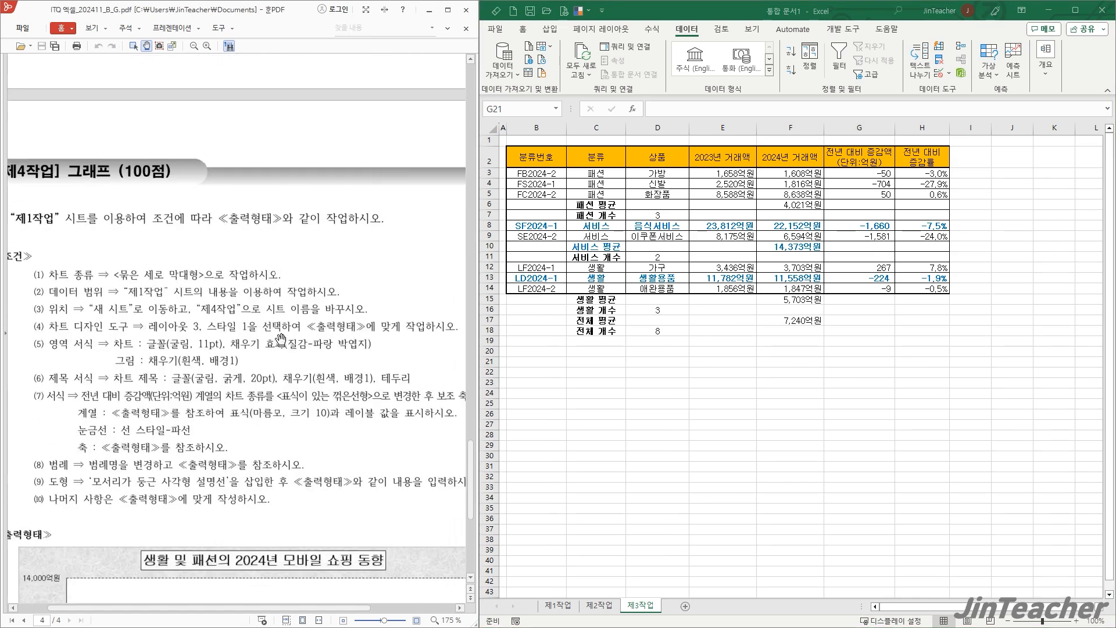
{"action": "scroll", "coordinate": [248, 287], "scroll_direction": "down", "scroll_amount": 1}
{"action": "scroll", "coordinate": [262, 277], "scroll_direction": "down", "scroll_amount": 5}
{"action": "left_click_drag", "start_coordinate": [253, 369], "coordinate": [250, 377]}
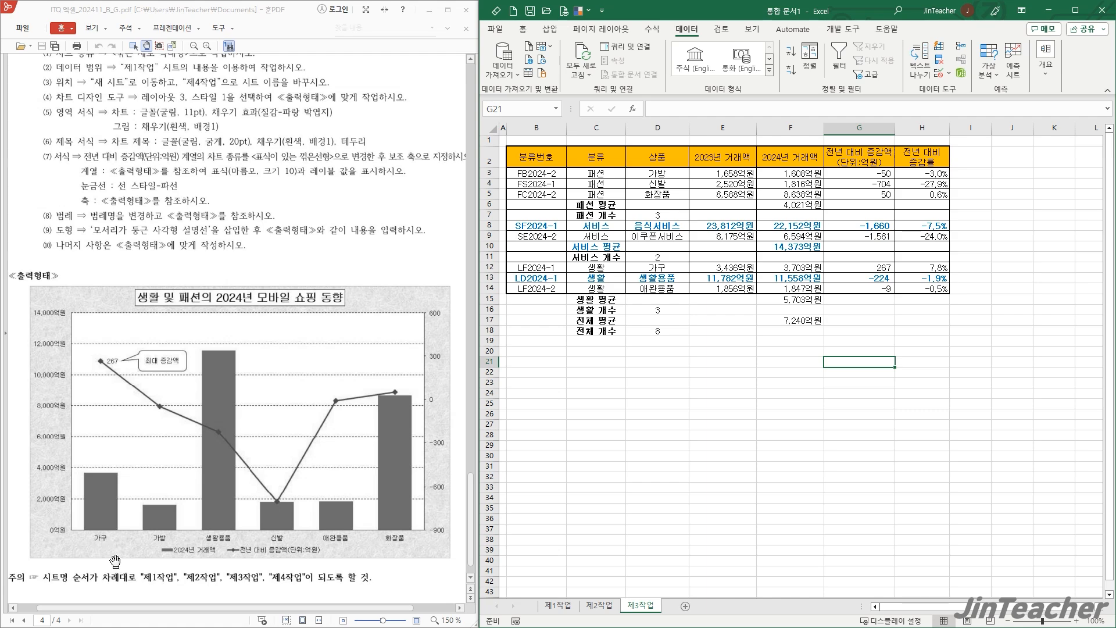
{"action": "scroll", "coordinate": [115, 562], "scroll_direction": "up", "scroll_amount": 1, "text": "ctrl"}
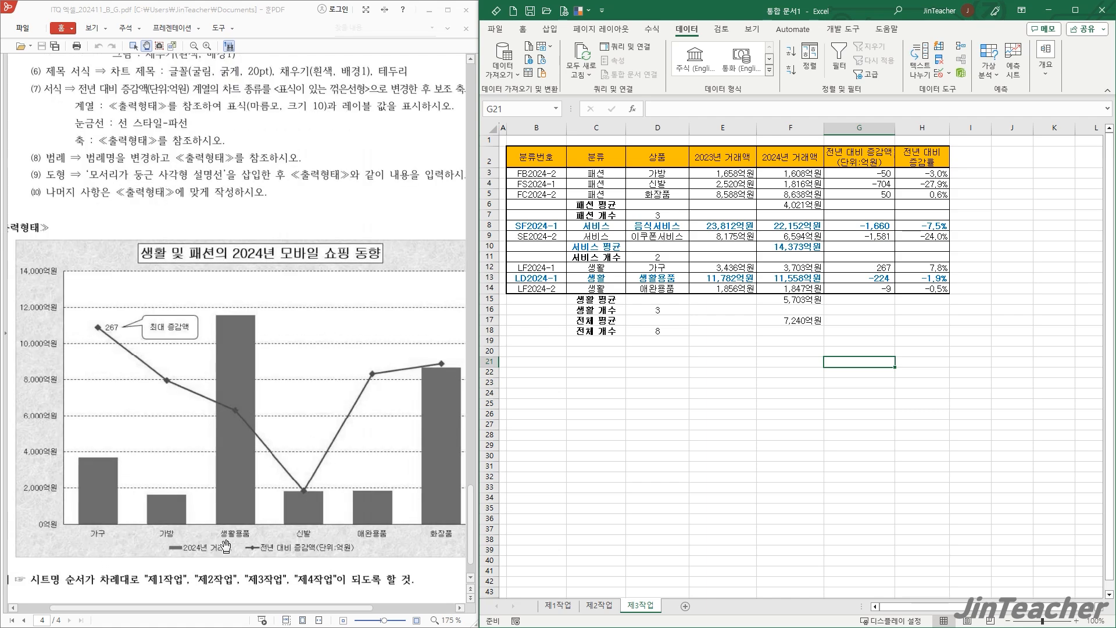
{"action": "left_click", "coordinate": [626, 416]}
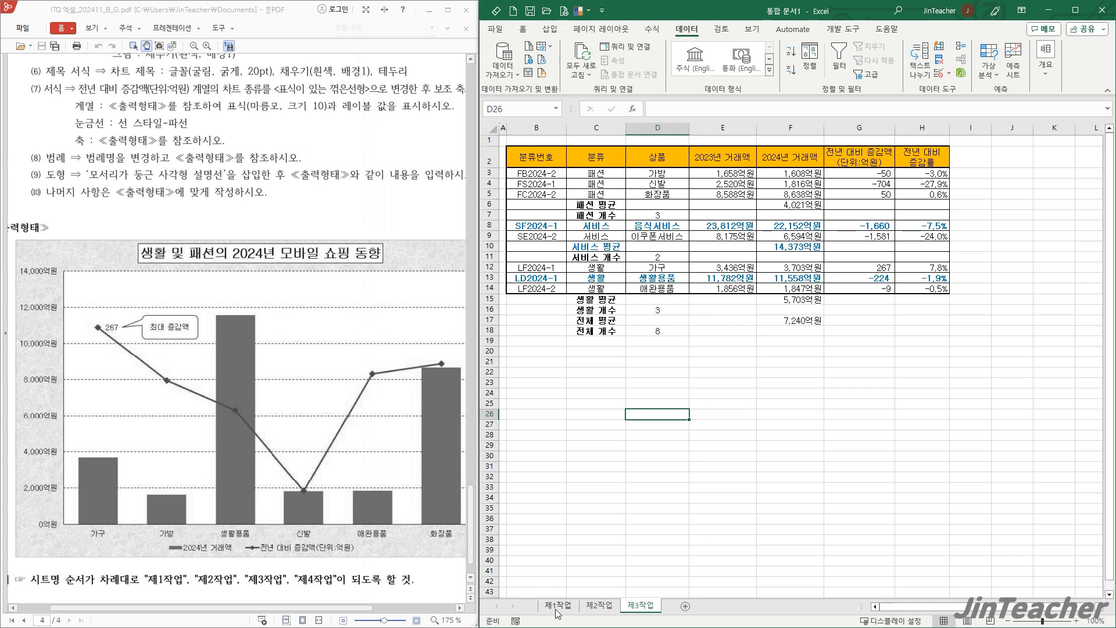
{"action": "left_click", "coordinate": [557, 610]}
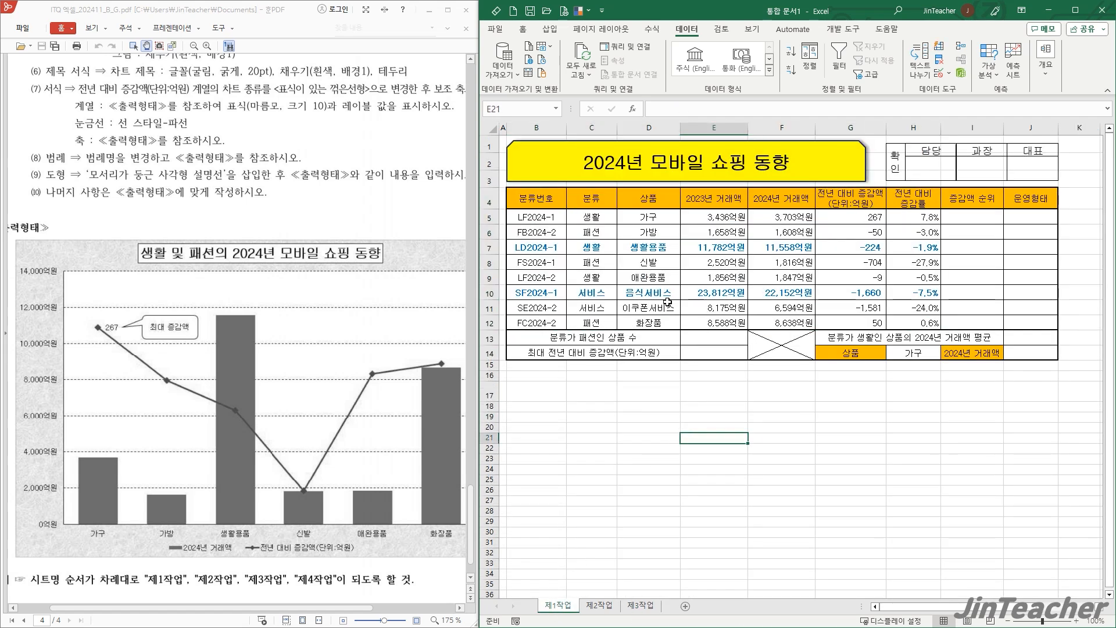
{"action": "left_click_drag", "start_coordinate": [651, 200], "coordinate": [648, 324]}
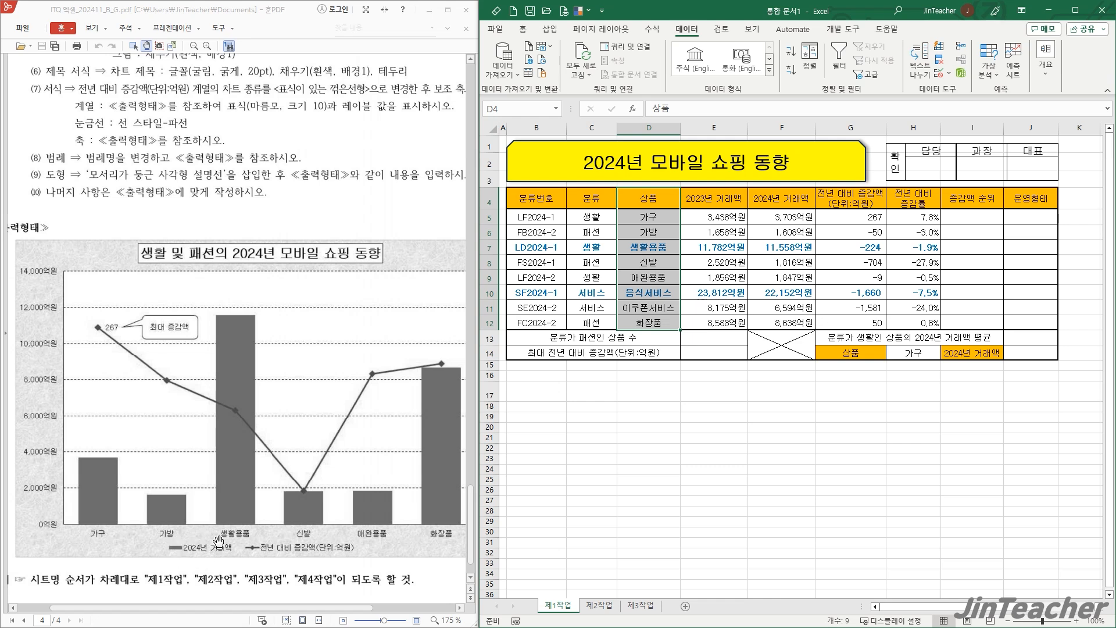
{"action": "left_click", "coordinate": [804, 200]}
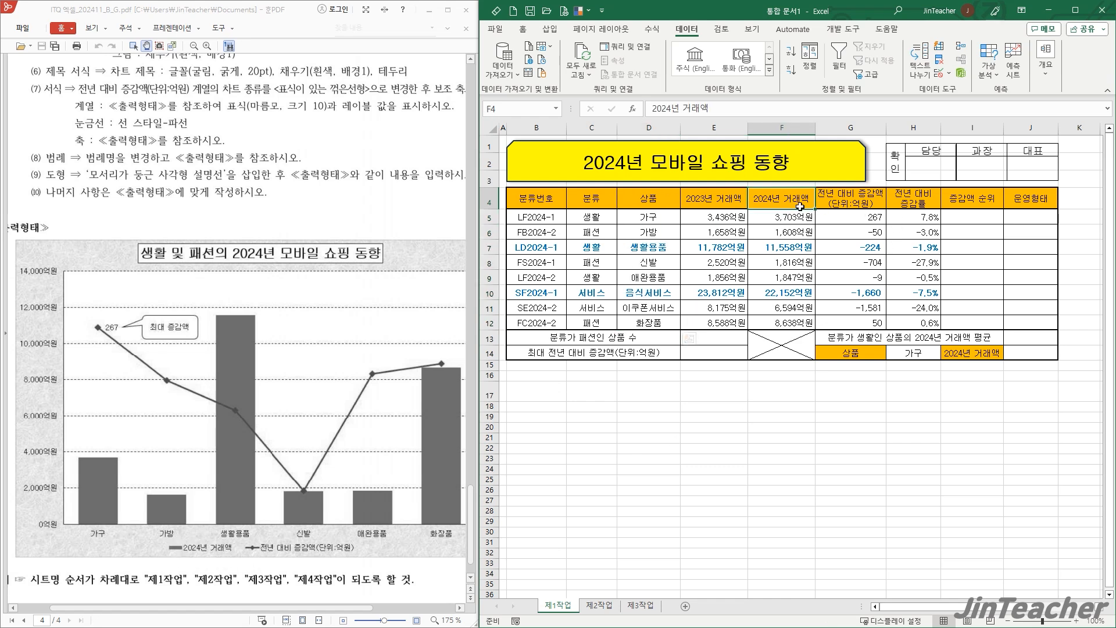
{"action": "left_click_drag", "start_coordinate": [804, 200], "coordinate": [811, 309]}
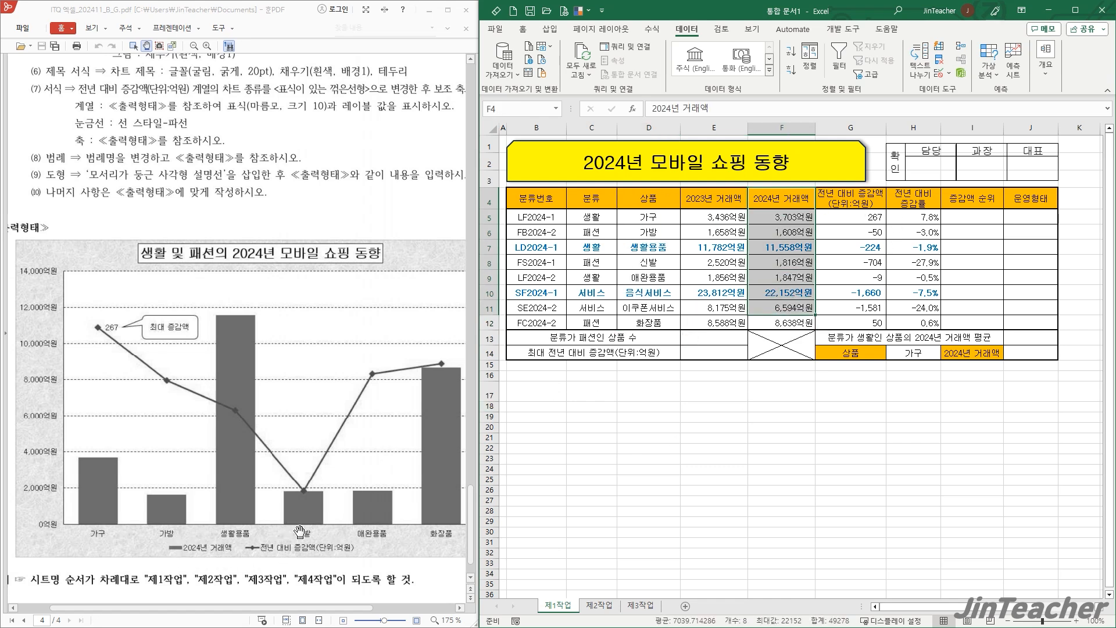
{"action": "left_click", "coordinate": [865, 235]}
{"action": "left_click_drag", "start_coordinate": [653, 201], "coordinate": [645, 313]}
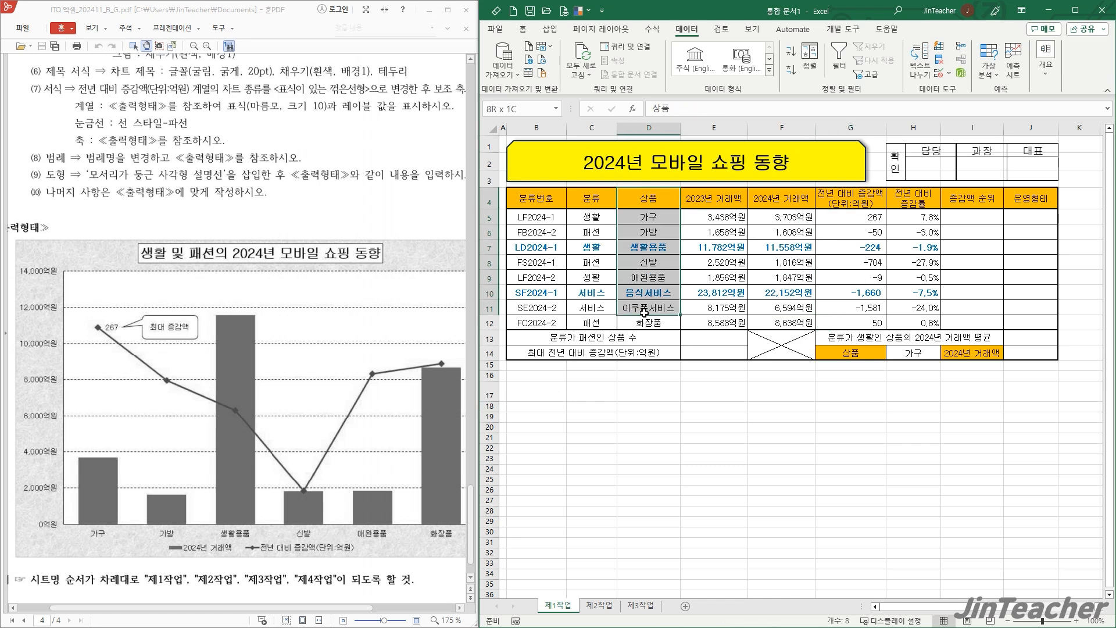
{"action": "left_click_drag", "start_coordinate": [783, 199], "coordinate": [855, 279]}
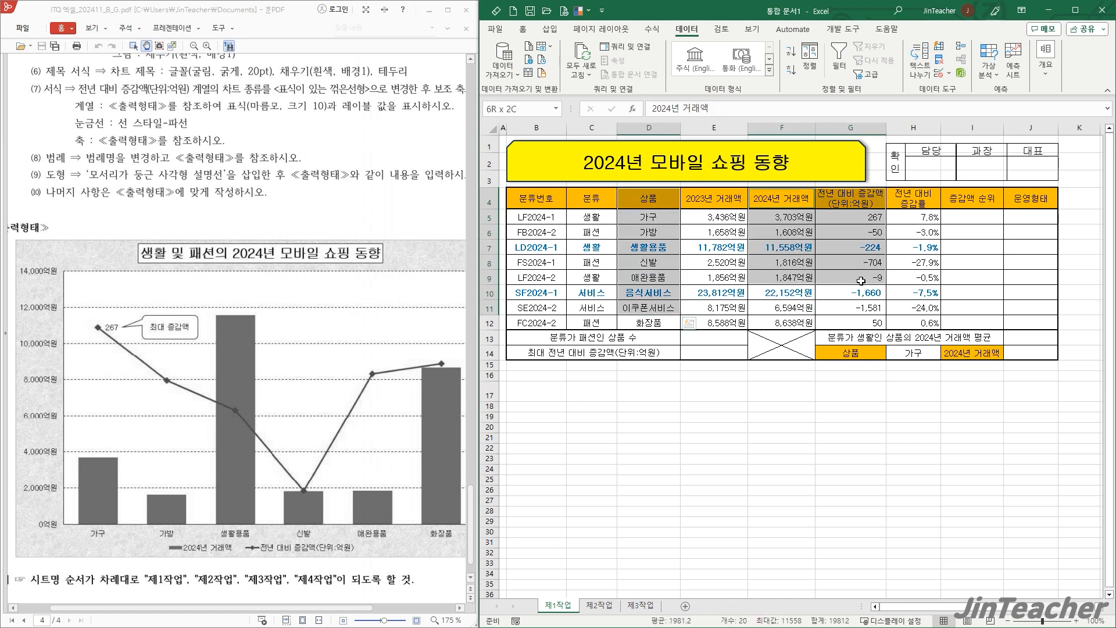
{"action": "left_click", "coordinate": [728, 411]}
- Insert a 2-D clustered column chart from D4:D12 and F4:G12 of 제1작업 and move it up over the table's right part
{"action": "scroll", "coordinate": [378, 362], "scroll_direction": "down", "scroll_amount": 1}
{"action": "scroll", "coordinate": [346, 262], "scroll_direction": "up", "scroll_amount": 4}
{"action": "scroll", "coordinate": [344, 283], "scroll_direction": "down", "scroll_amount": 1}
{"action": "left_click_drag", "start_coordinate": [665, 201], "coordinate": [648, 317]}
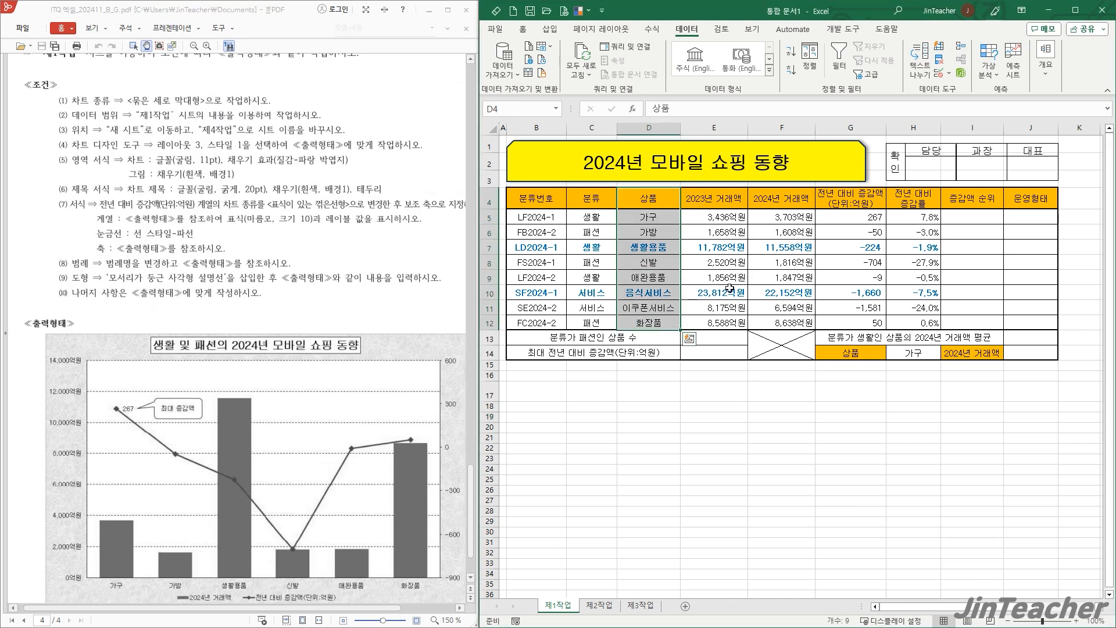
{"action": "left_click_drag", "start_coordinate": [781, 198], "coordinate": [856, 322]}
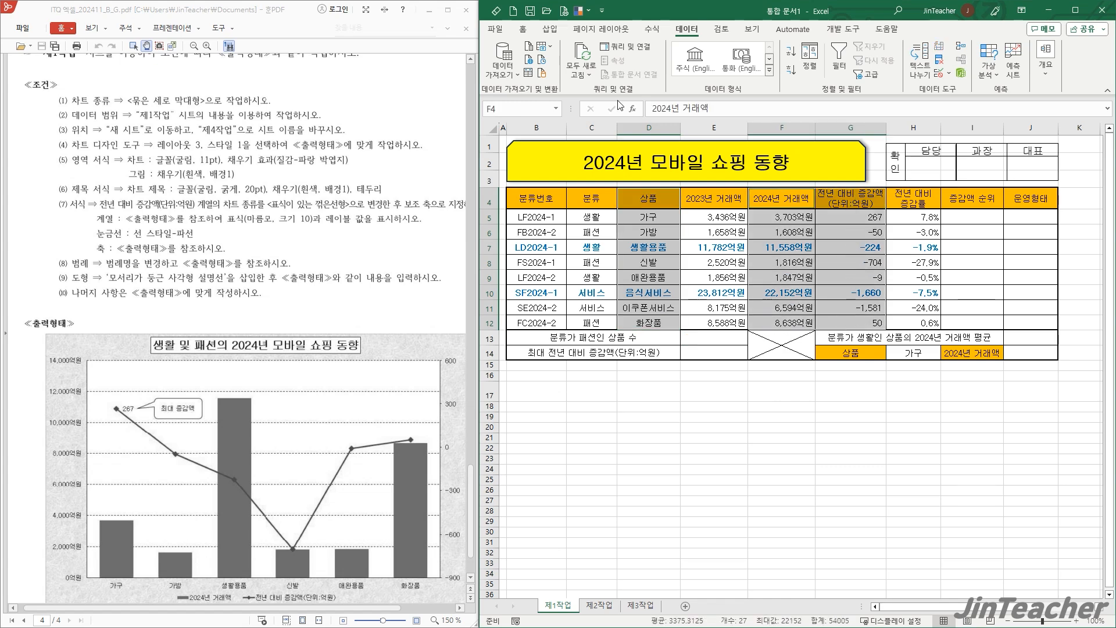
{"action": "left_click", "coordinate": [549, 29]}
{"action": "left_click", "coordinate": [699, 60]}
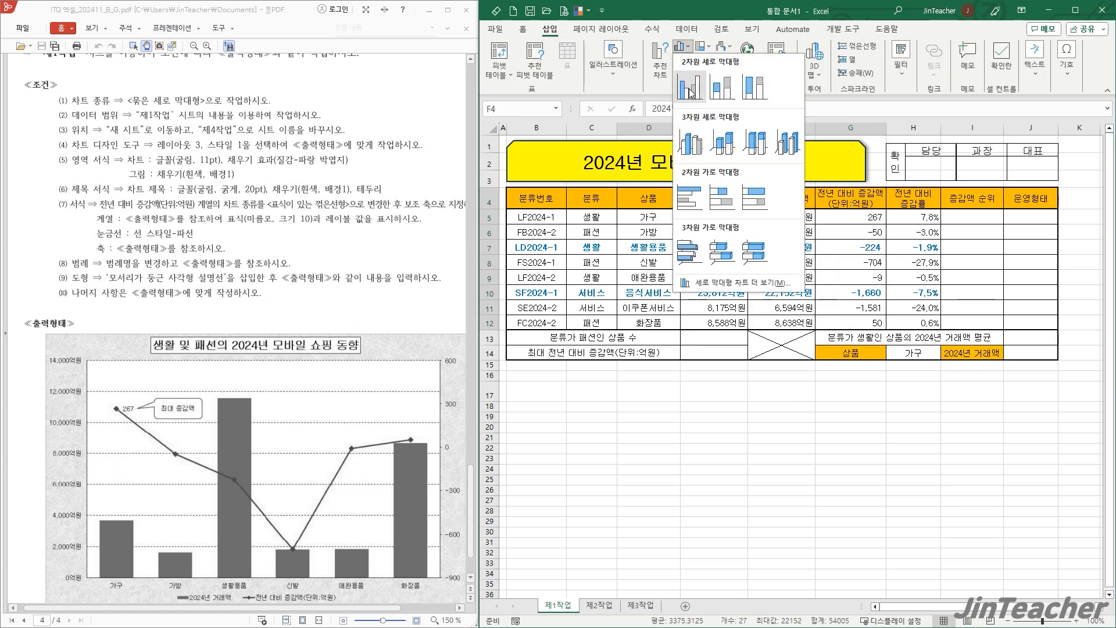
{"action": "left_click", "coordinate": [685, 69]}
{"action": "left_click_drag", "start_coordinate": [725, 317], "coordinate": [782, 240]}
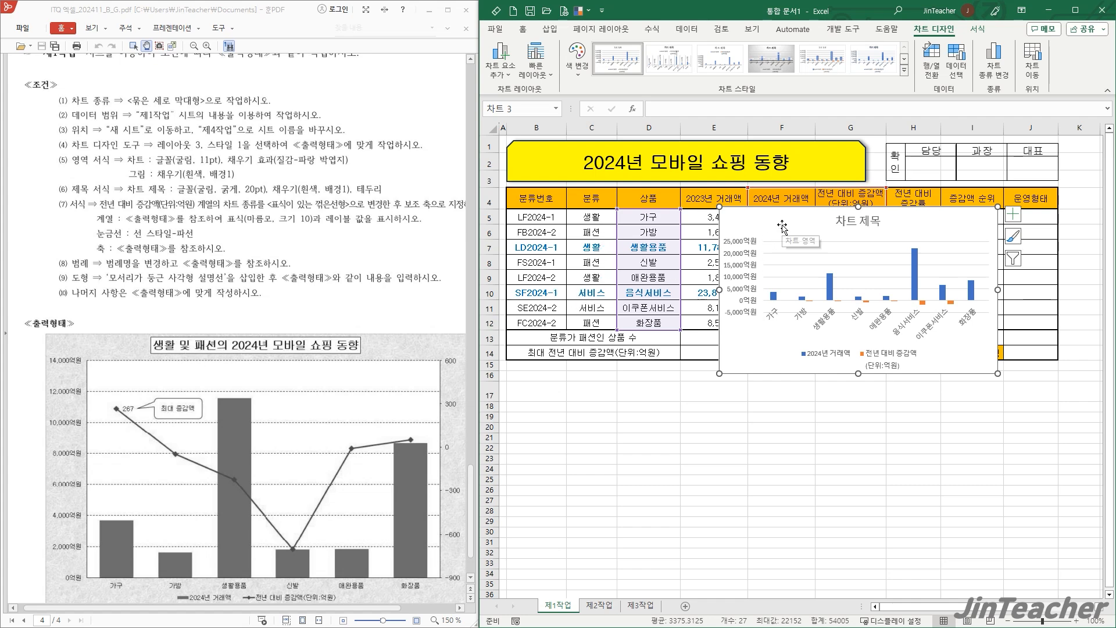
- Exclude 음식서비스 and 이쿠폰서비스 from the chart's source data, swapping rows and columns for the removal and swapping them back before applying
{"action": "left_click", "coordinate": [950, 70]}
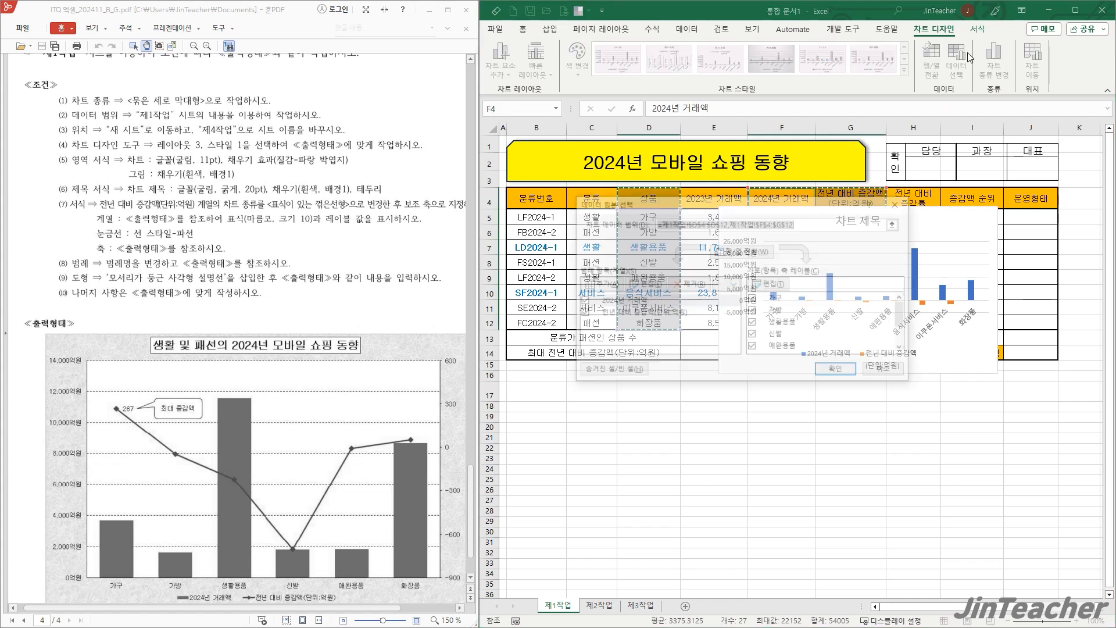
{"action": "left_click", "coordinate": [742, 250]}
{"action": "left_click_drag", "start_coordinate": [685, 203], "coordinate": [808, 204]}
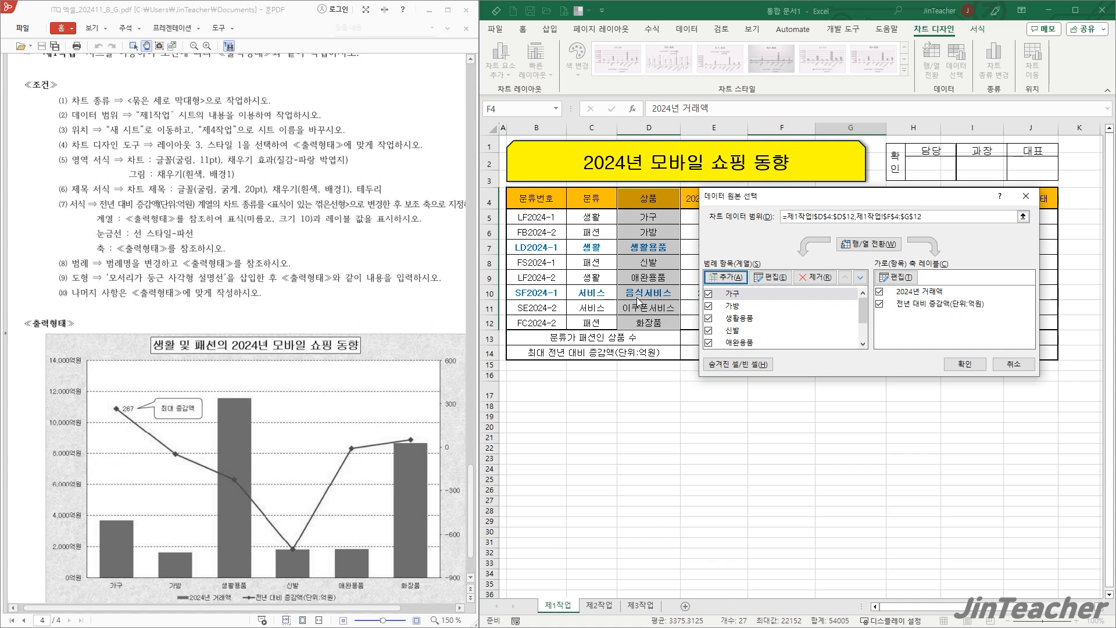
{"action": "scroll", "coordinate": [770, 323], "scroll_direction": "down", "scroll_amount": 2}
{"action": "left_click", "coordinate": [756, 319]}
{"action": "left_click", "coordinate": [825, 278]}
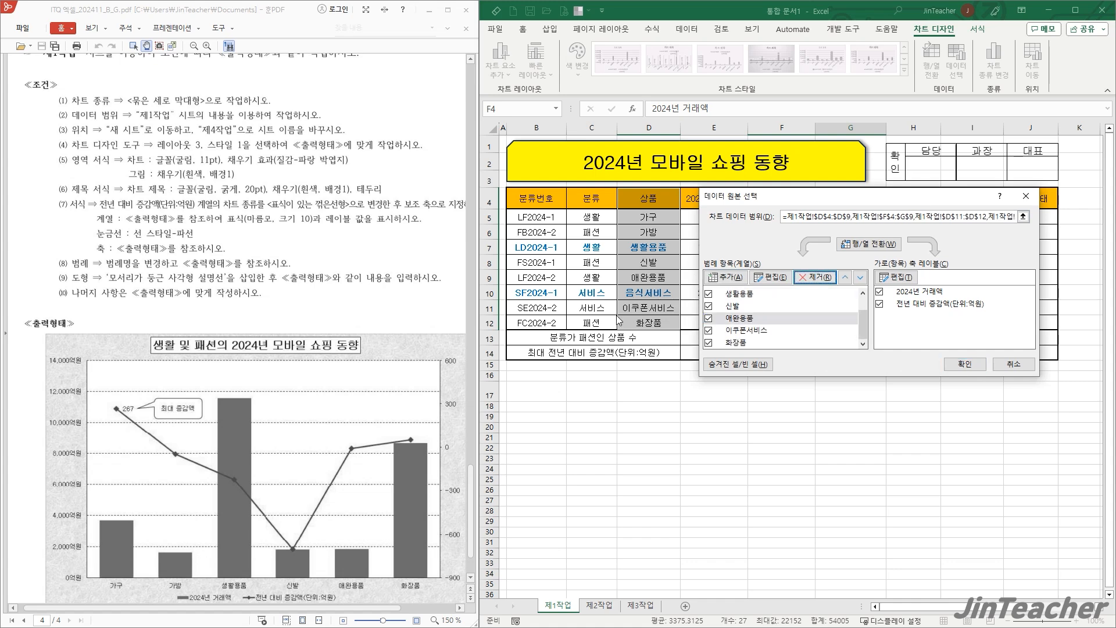
{"action": "left_click", "coordinate": [763, 330]}
{"action": "left_click", "coordinate": [813, 278]}
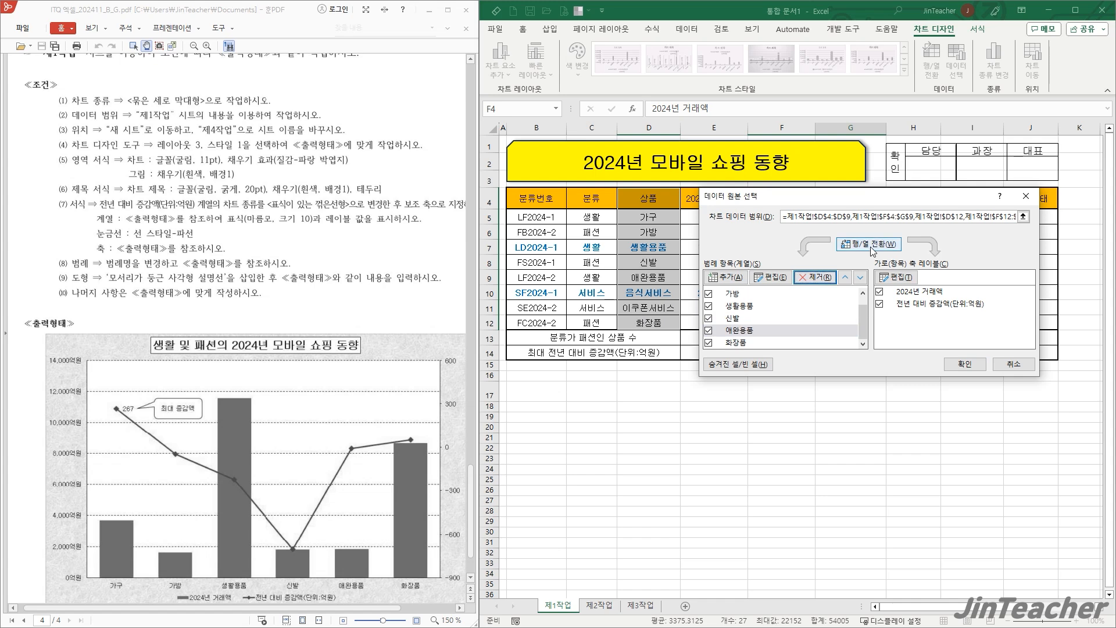
{"action": "left_click", "coordinate": [867, 244]}
{"action": "left_click", "coordinate": [981, 365]}
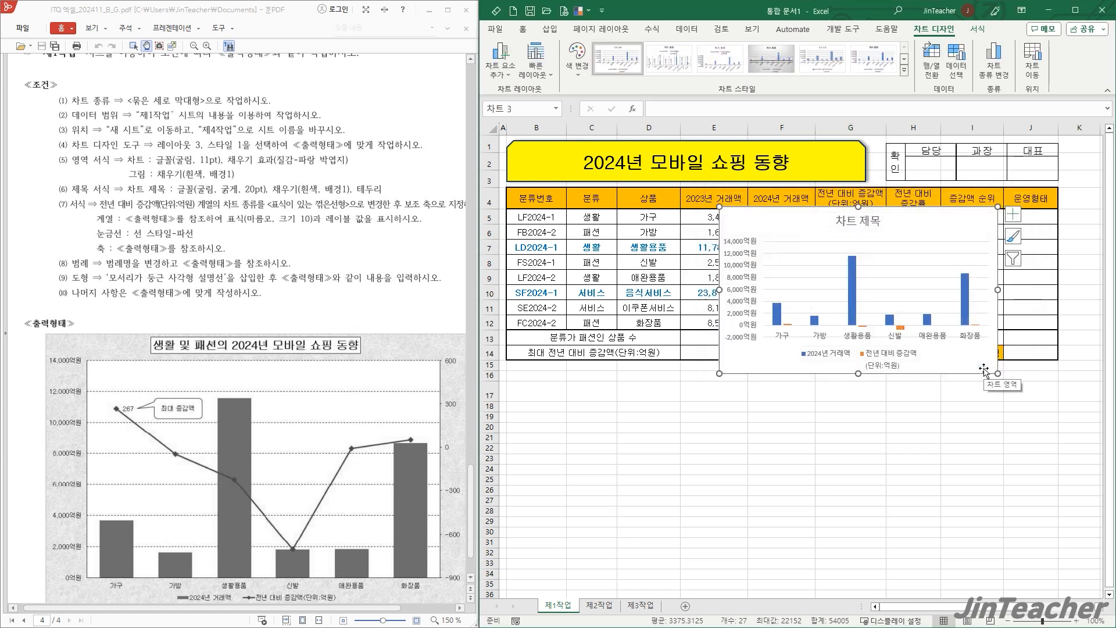
- Move the chart to a new sheet named 제4작업 and place that sheet after 제3작업
{"action": "left_click", "coordinate": [1035, 58]}
{"action": "left_click", "coordinate": [778, 245]}
{"action": "type", "text": "w"}
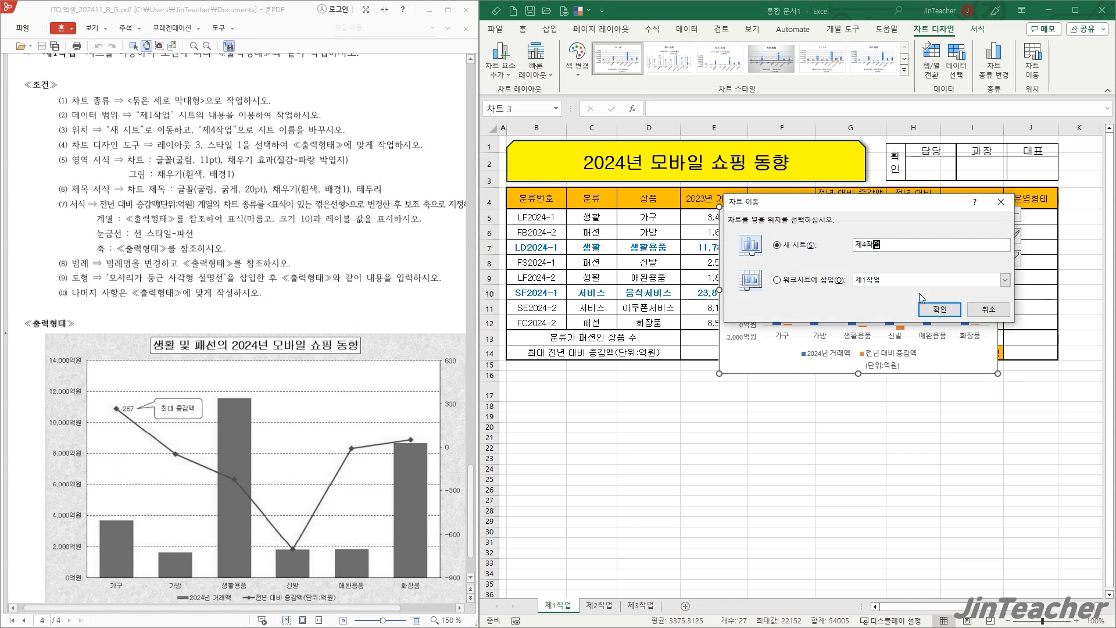
{"action": "left_click", "coordinate": [937, 308]}
{"action": "left_click_drag", "start_coordinate": [562, 608], "coordinate": [719, 585]}
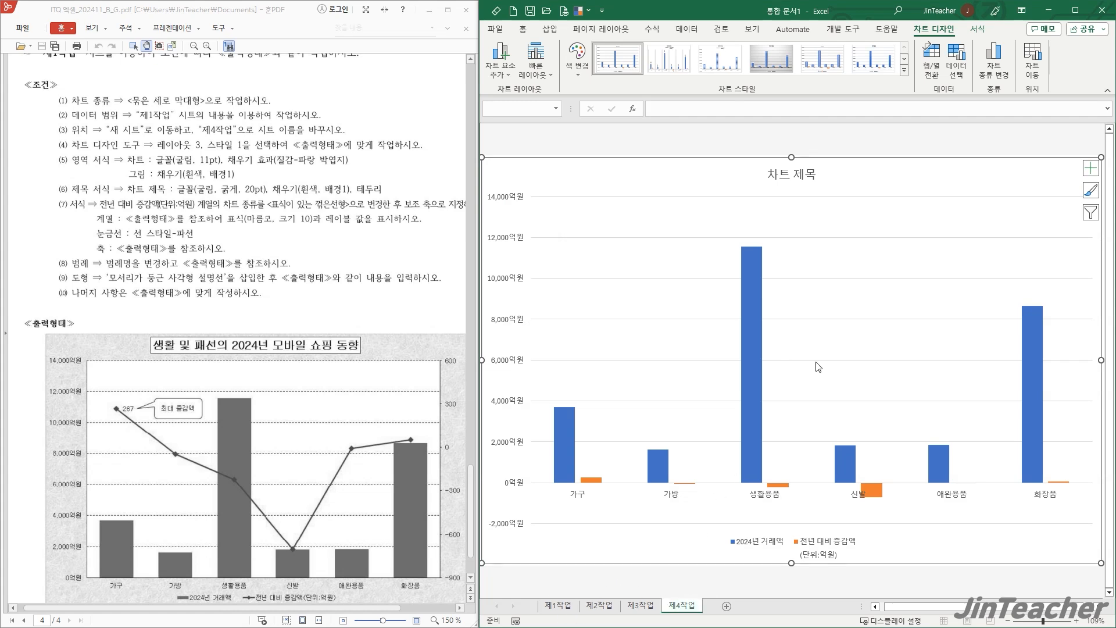
{"action": "scroll", "coordinate": [818, 367], "scroll_direction": "down", "scroll_amount": 1, "text": "ctrl"}
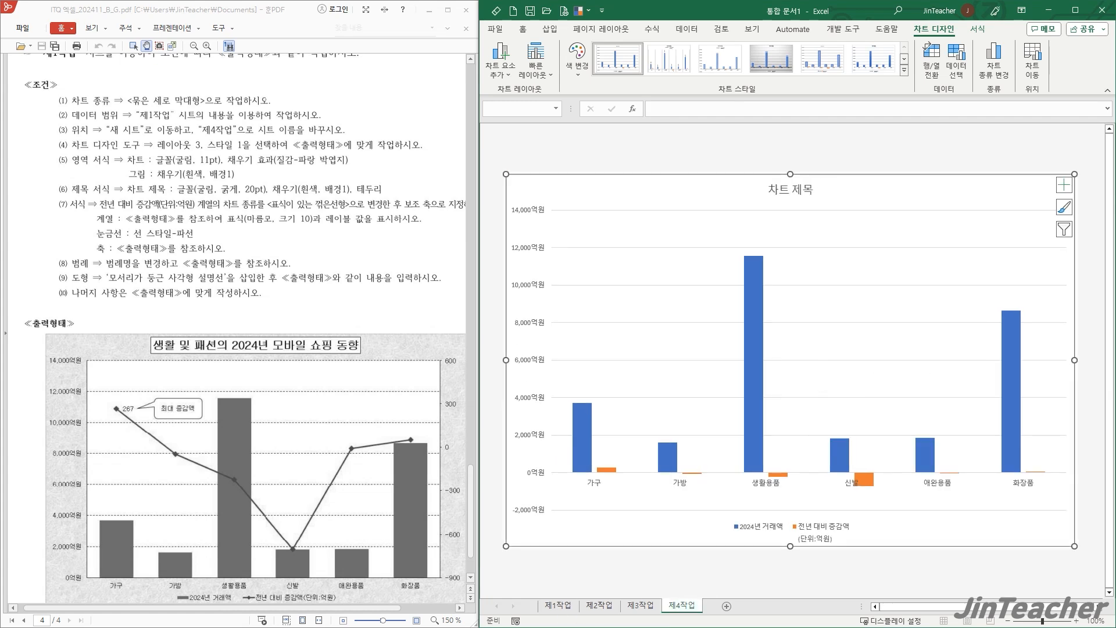
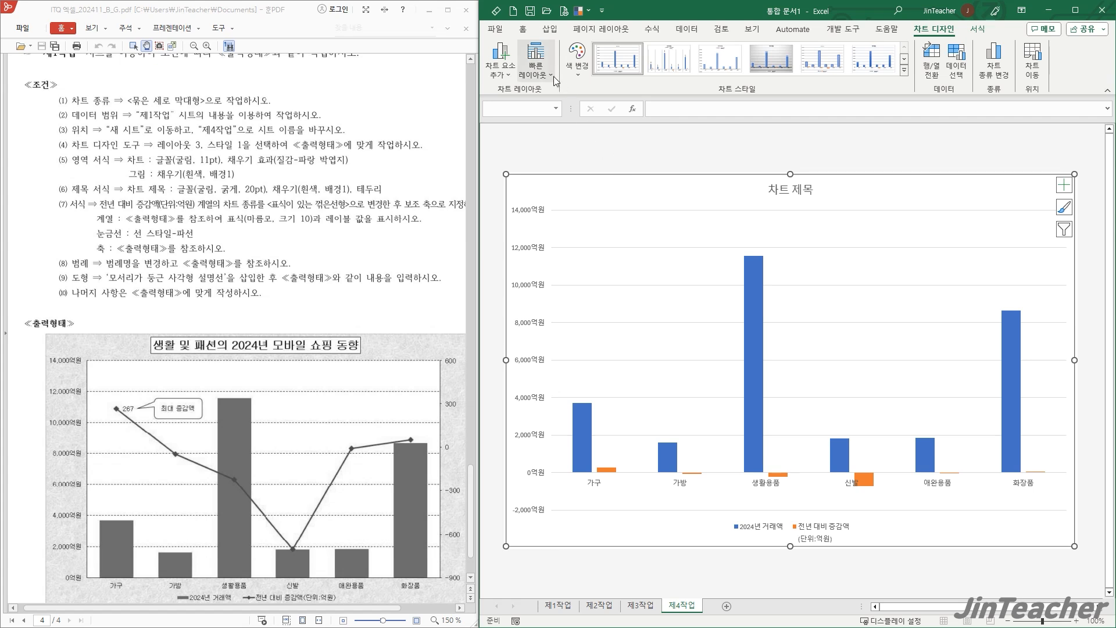
- Apply chart layout 레이아웃 3 and chart style 스타일 1 to the 제4작업 chart
{"action": "left_click", "coordinate": [536, 65]}
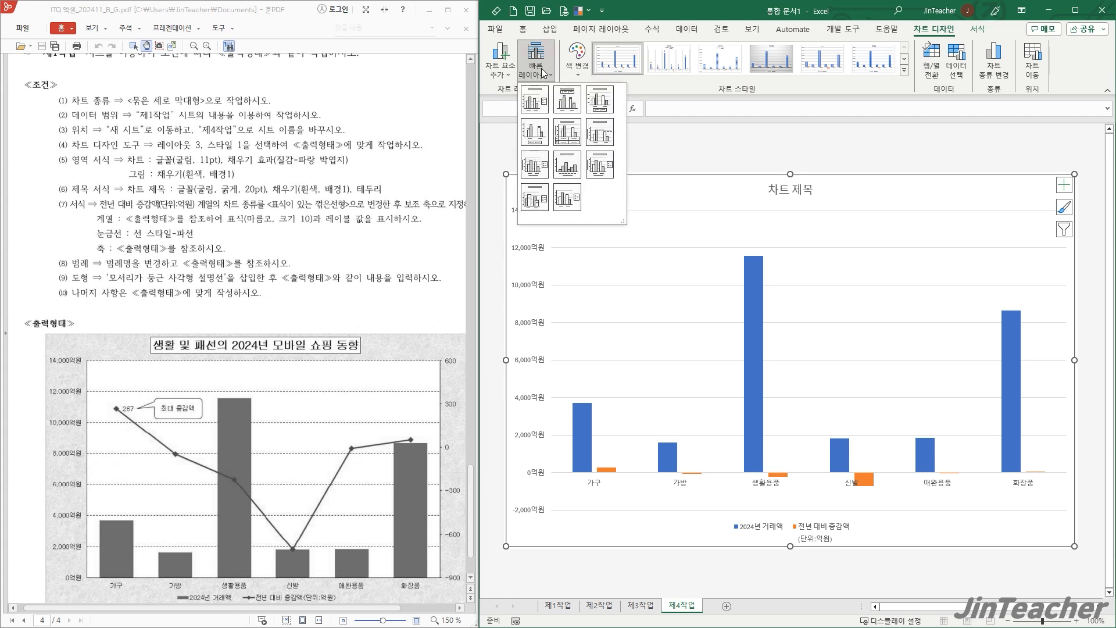
{"action": "left_click", "coordinate": [598, 111]}
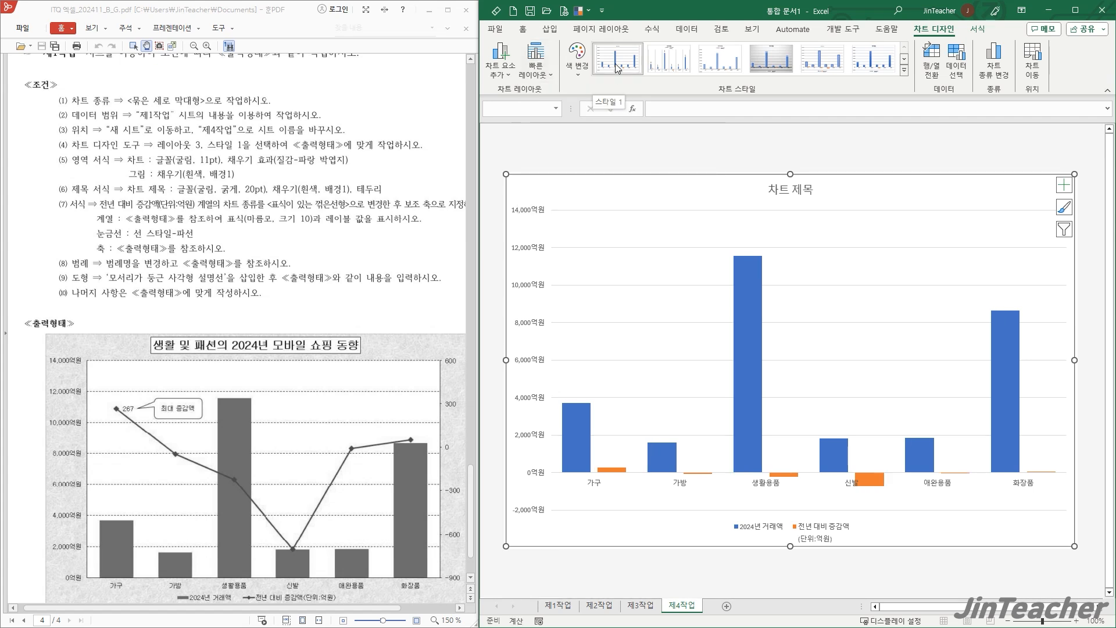
{"action": "left_click", "coordinate": [618, 68]}
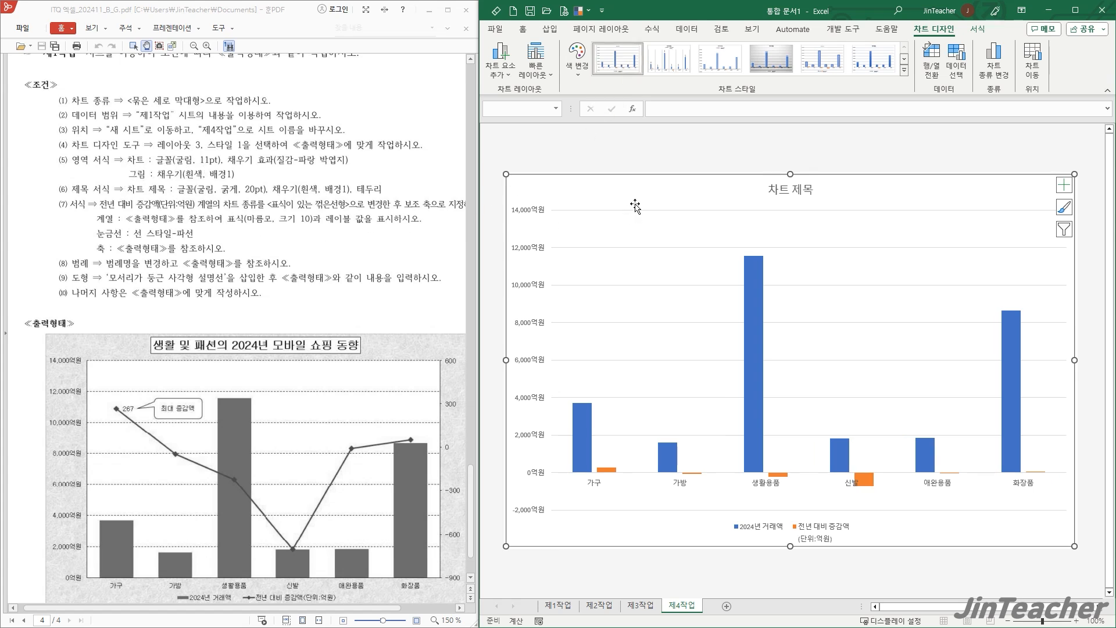
- Set the whole chart's font to 굴림 at 11 pt
{"action": "left_click", "coordinate": [523, 30]}
{"action": "left_click", "coordinate": [611, 56]}
{"action": "type", "text": "ㄱ"}
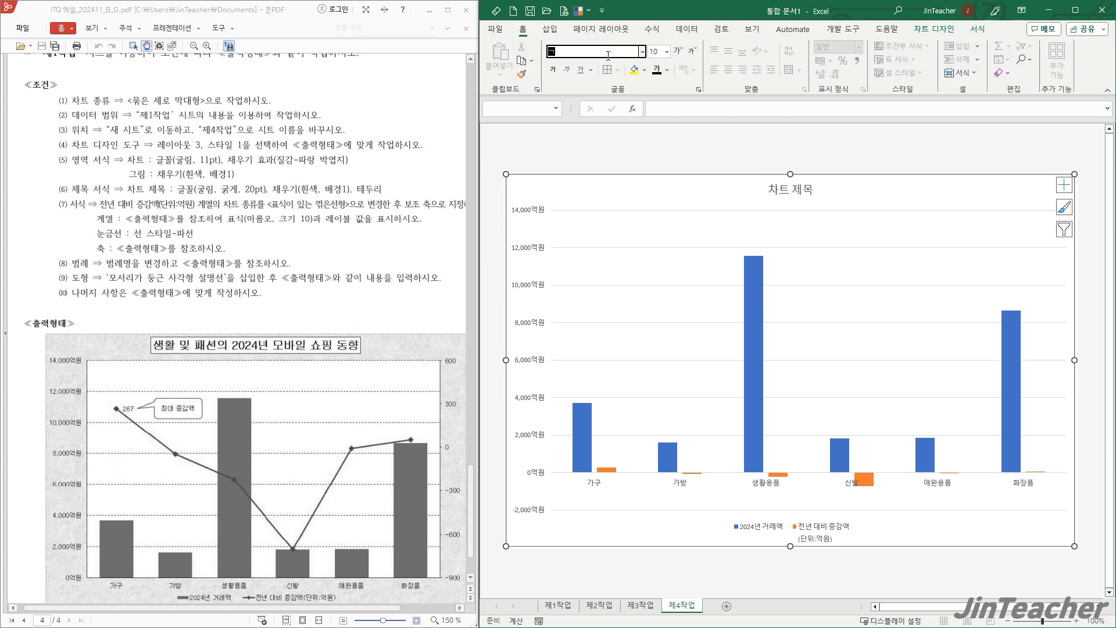
{"action": "type", "text": "림"}
{"action": "key", "text": "Return"}
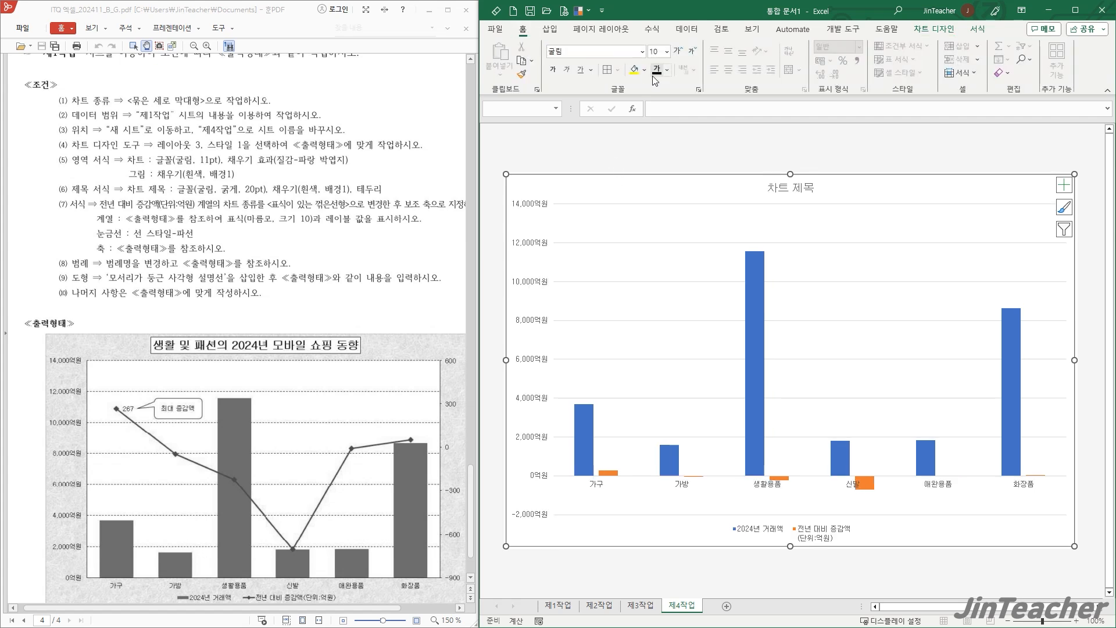
{"action": "left_click", "coordinate": [655, 51]}
{"action": "key", "text": "Return"}
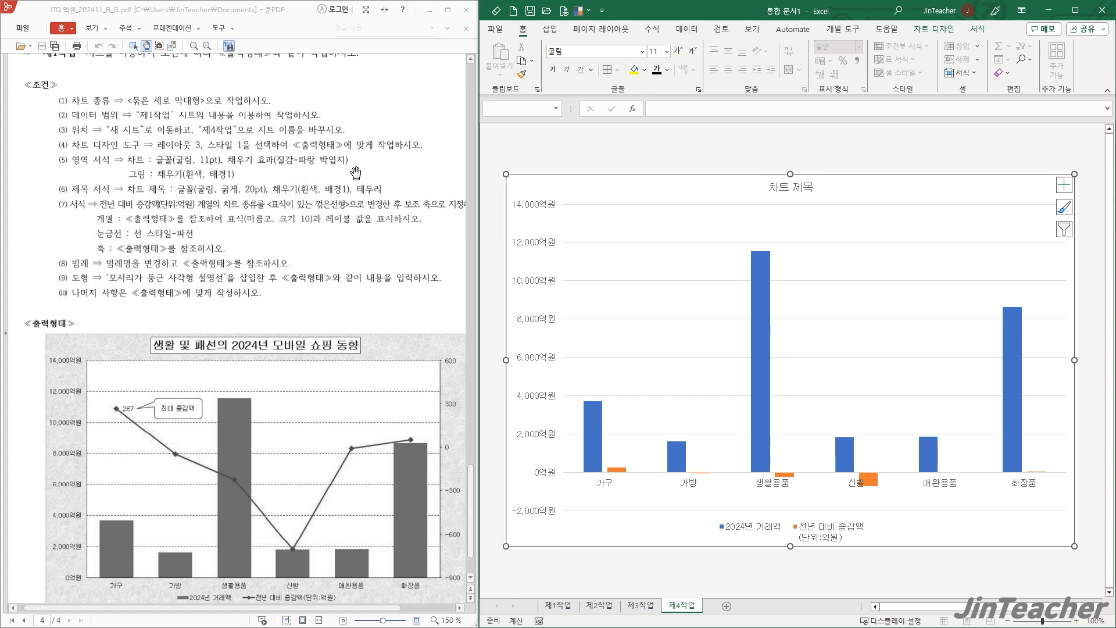
- Fill the chart area with the 파랑 박엽지 texture and the plot area with 흰색, 배경 1
{"action": "left_click", "coordinate": [977, 29]}
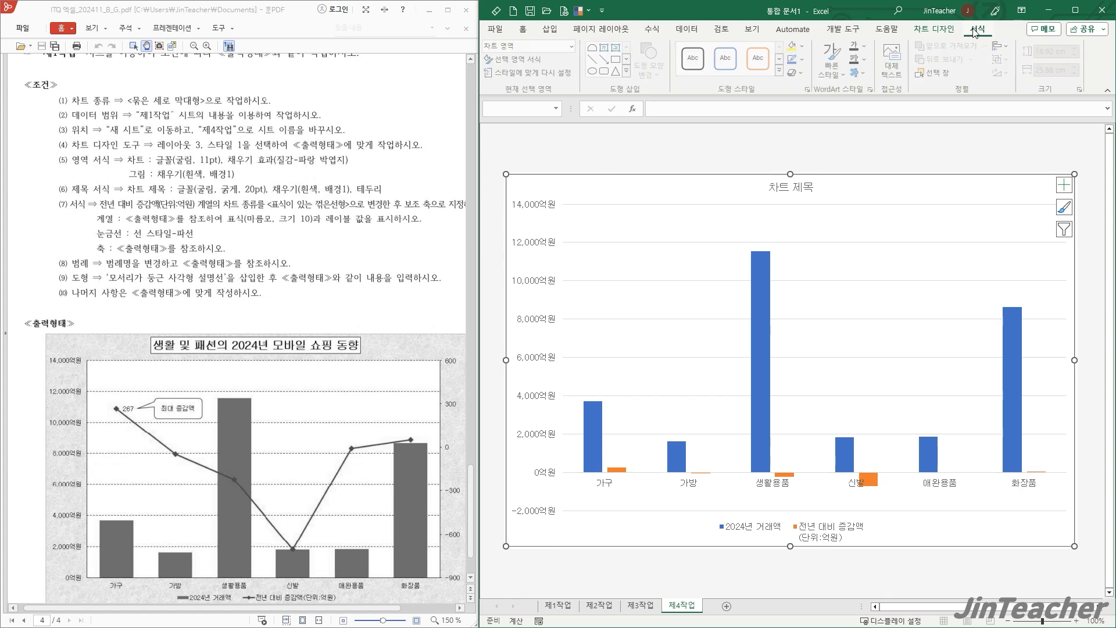
{"action": "left_click", "coordinate": [806, 46]}
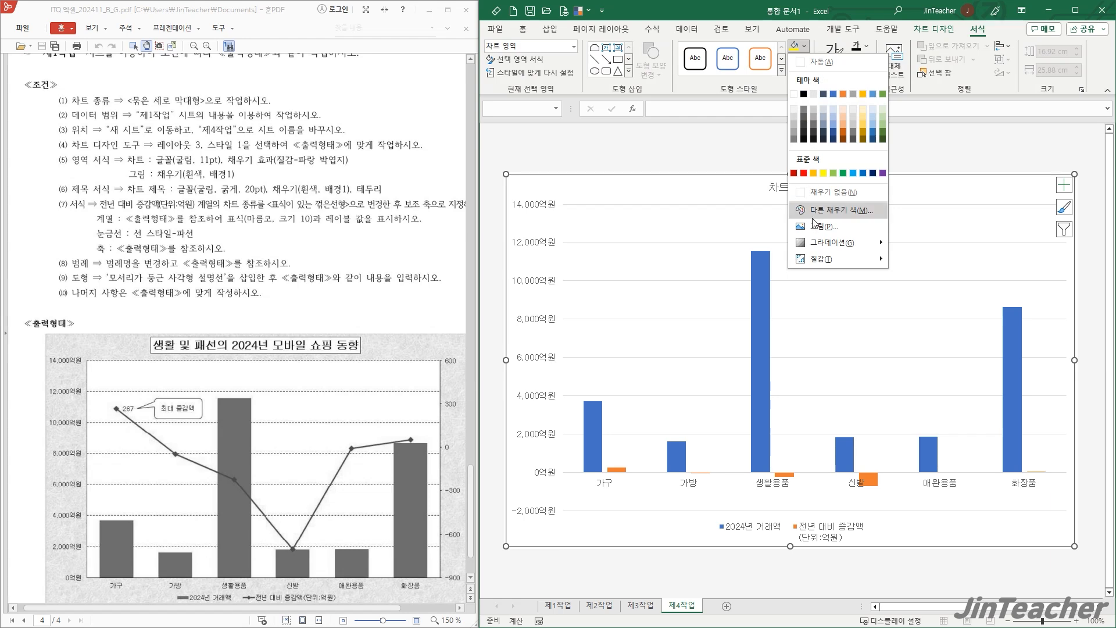
{"action": "mouse_move", "coordinate": [822, 261]}
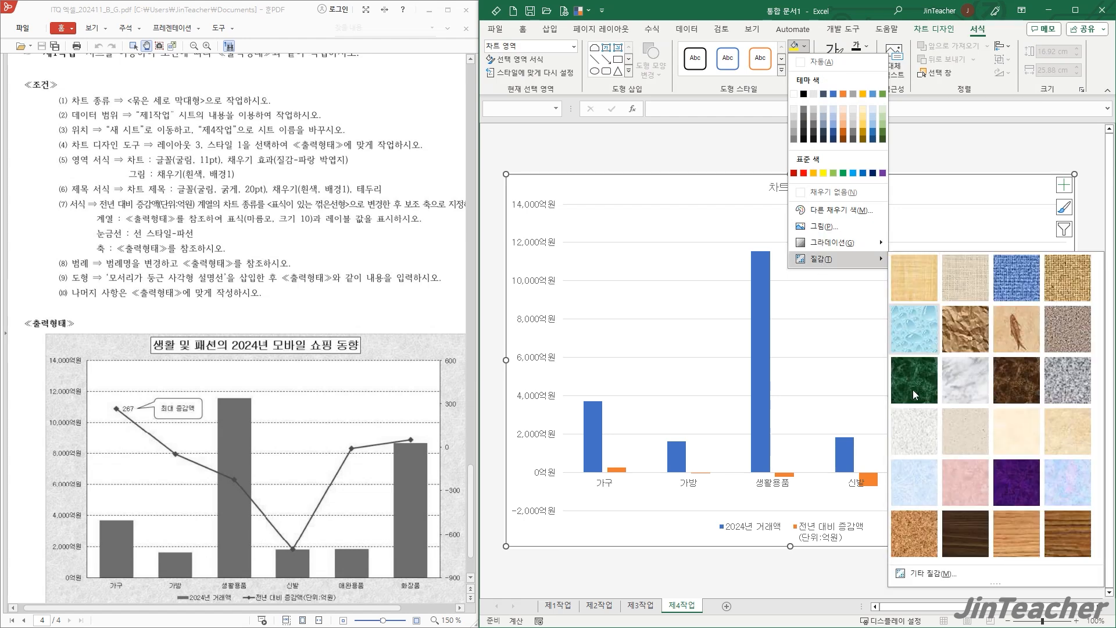
{"action": "left_click", "coordinate": [919, 476]}
{"action": "left_click", "coordinate": [673, 275]}
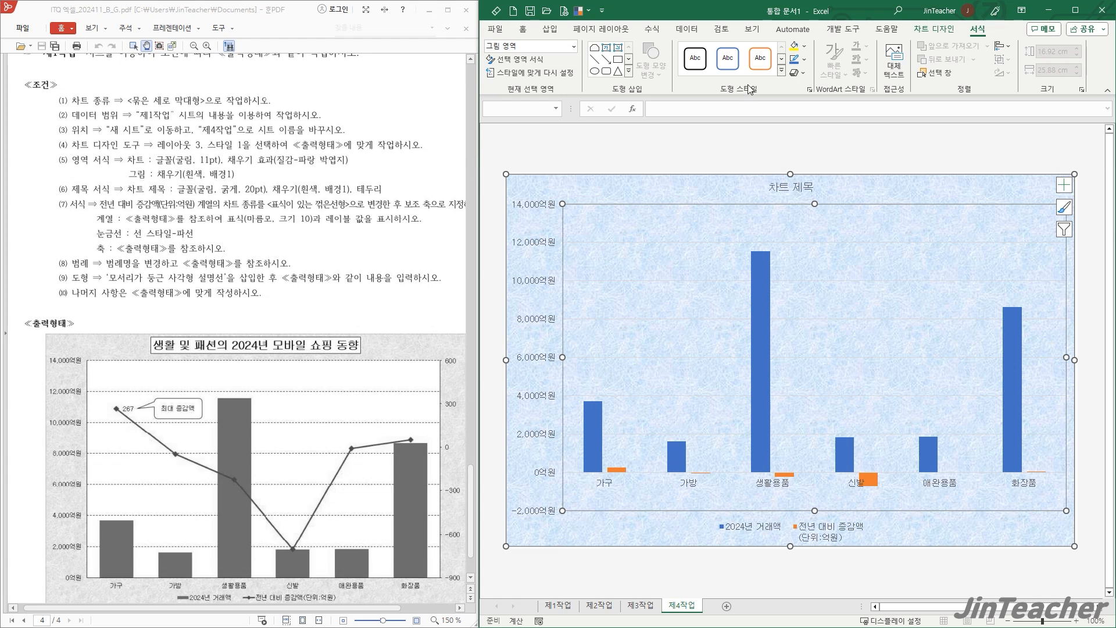
{"action": "left_click", "coordinate": [805, 47]}
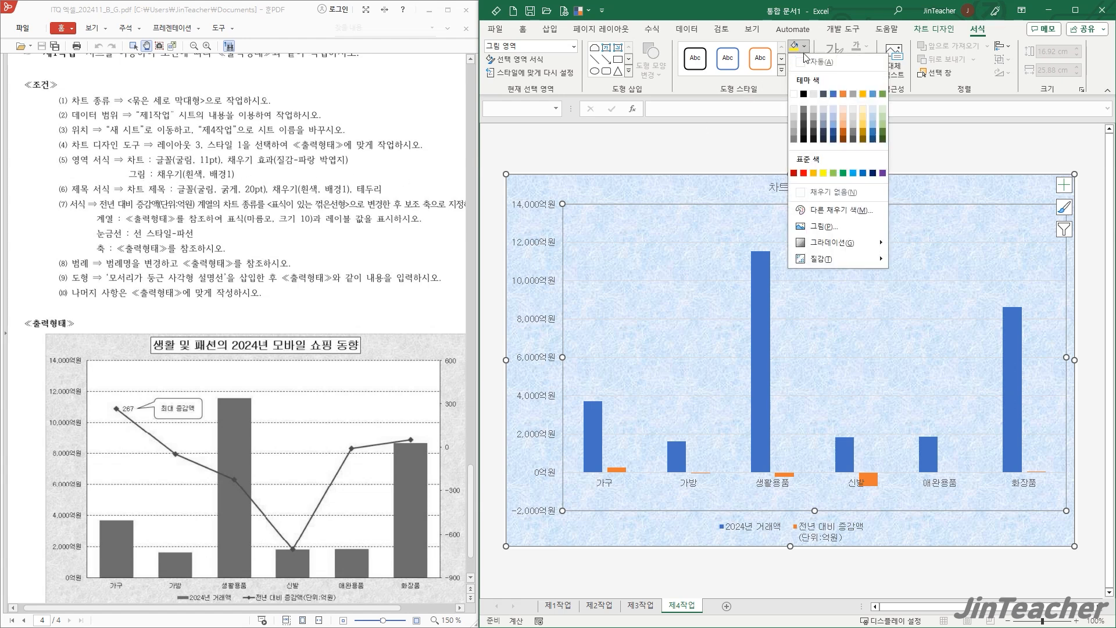
{"action": "left_click", "coordinate": [794, 94]}
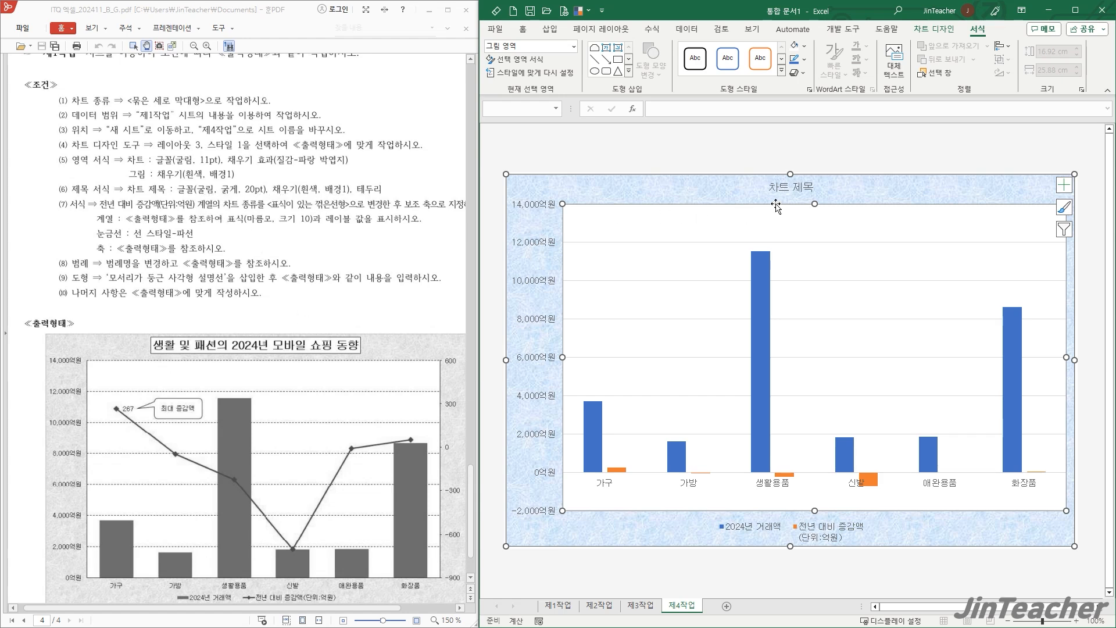
- Replace the chart title's placeholder text with "생활 및 패션의 2024년 모바일 쇼핑 동향"
{"action": "left_click", "coordinate": [790, 189]}
{"action": "left_click_drag", "start_coordinate": [814, 187], "coordinate": [768, 187]}
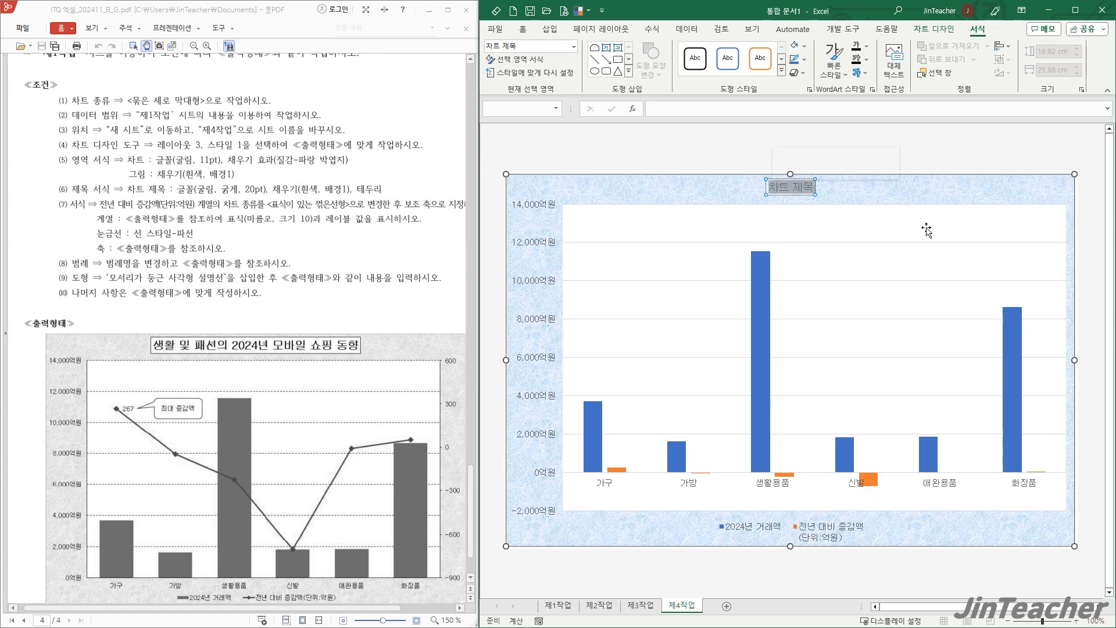
{"action": "key", "text": "Delete"}
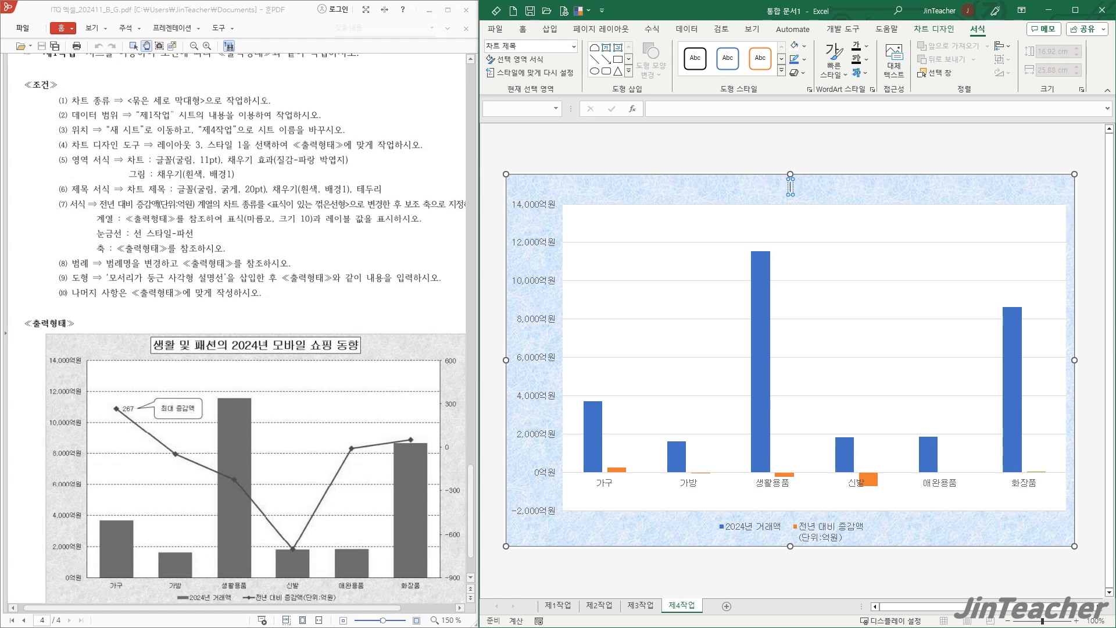
{"action": "type", "text": "생활 및 패"}
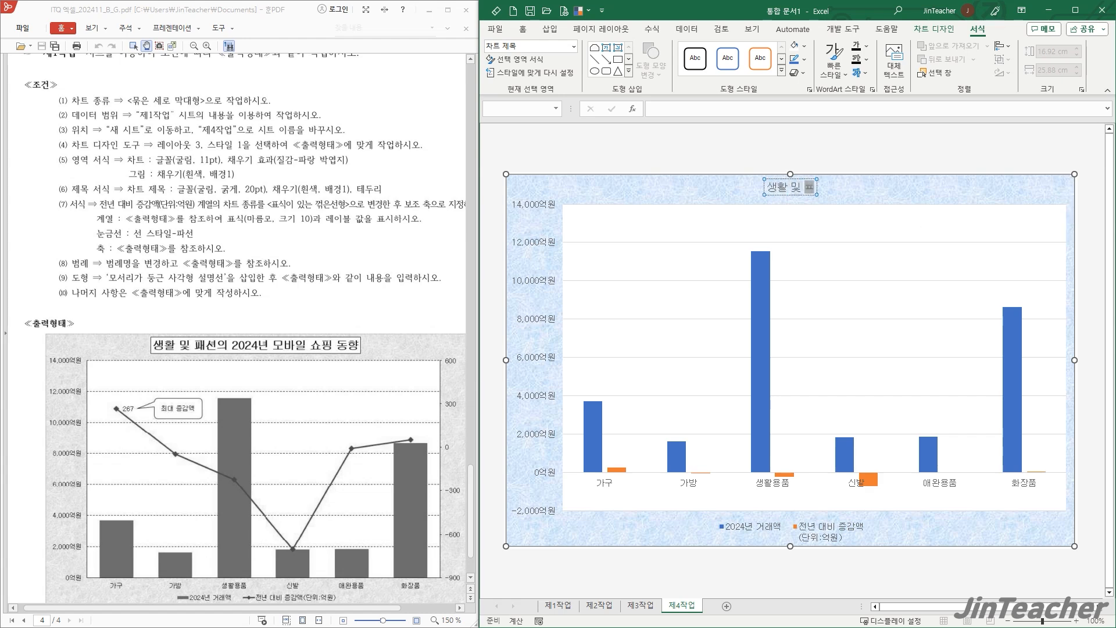
{"action": "type", "text": "션의 2024"}
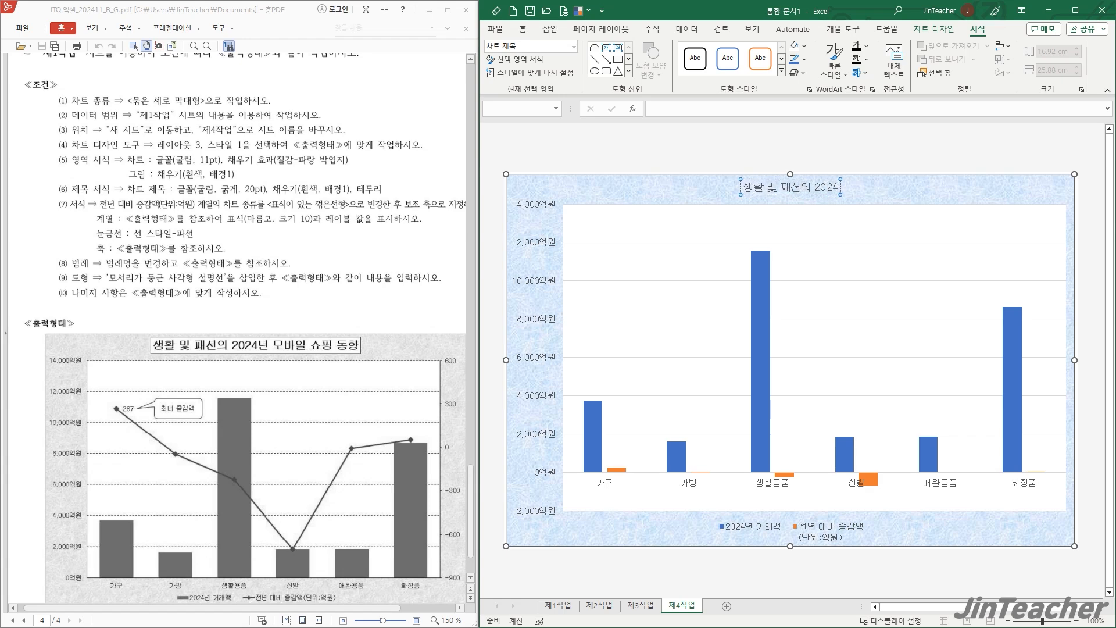
{"action": "type", "text": "년 모바일 쇼핑 동향"}
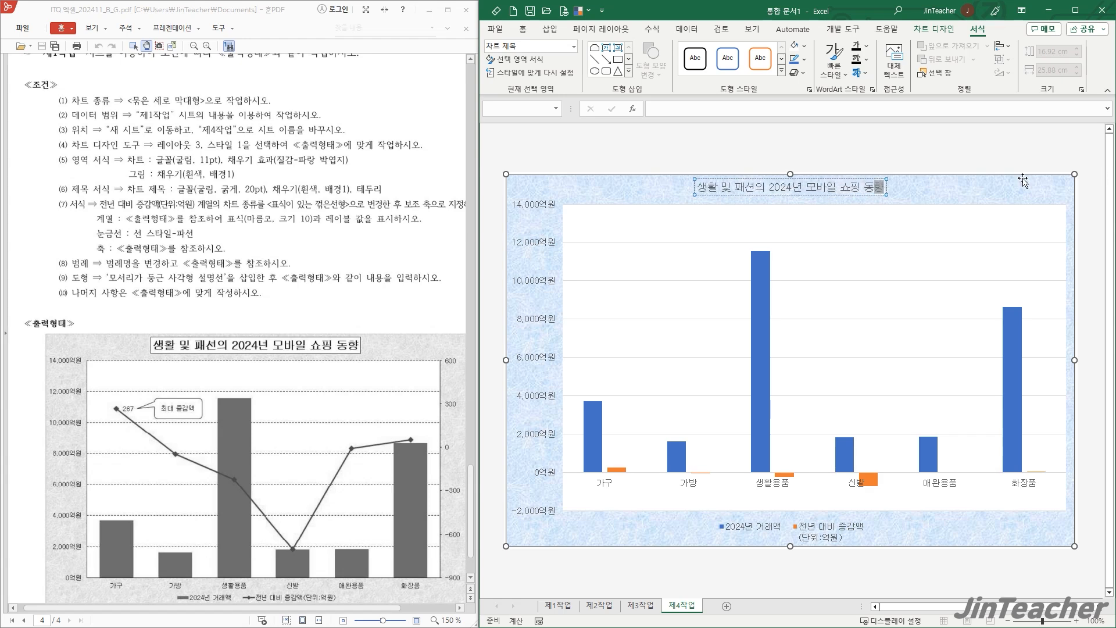
- Make the chart title bold and set its font size to 20 pt
{"action": "left_click", "coordinate": [888, 192]}
{"action": "left_click", "coordinate": [523, 29]}
{"action": "left_click", "coordinate": [662, 53]}
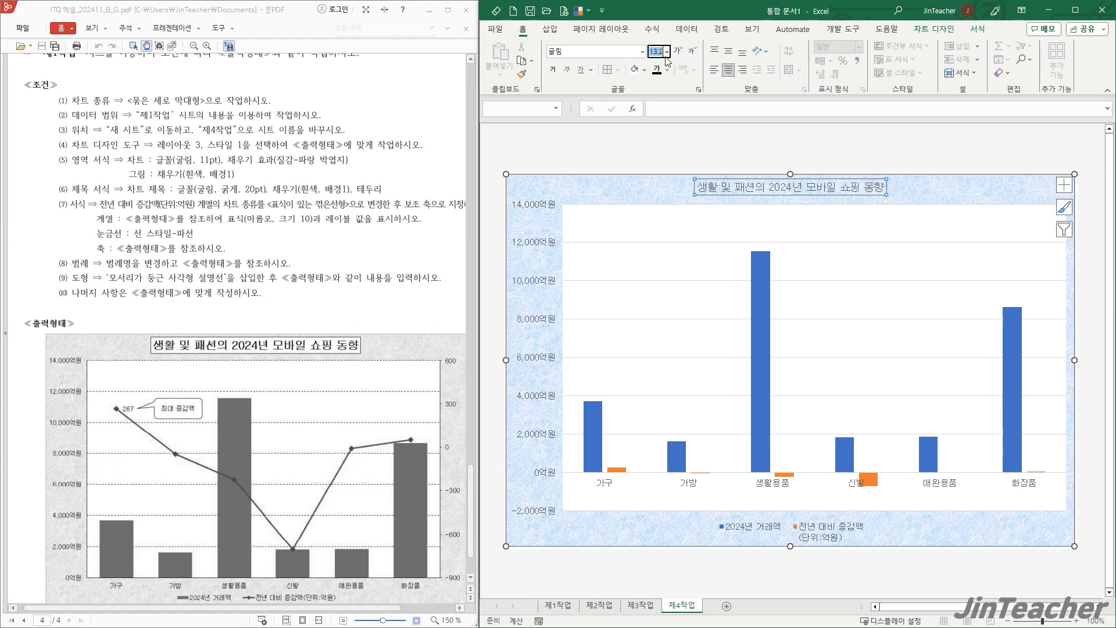
{"action": "type", "text": "20"}
{"action": "key", "text": "Return"}
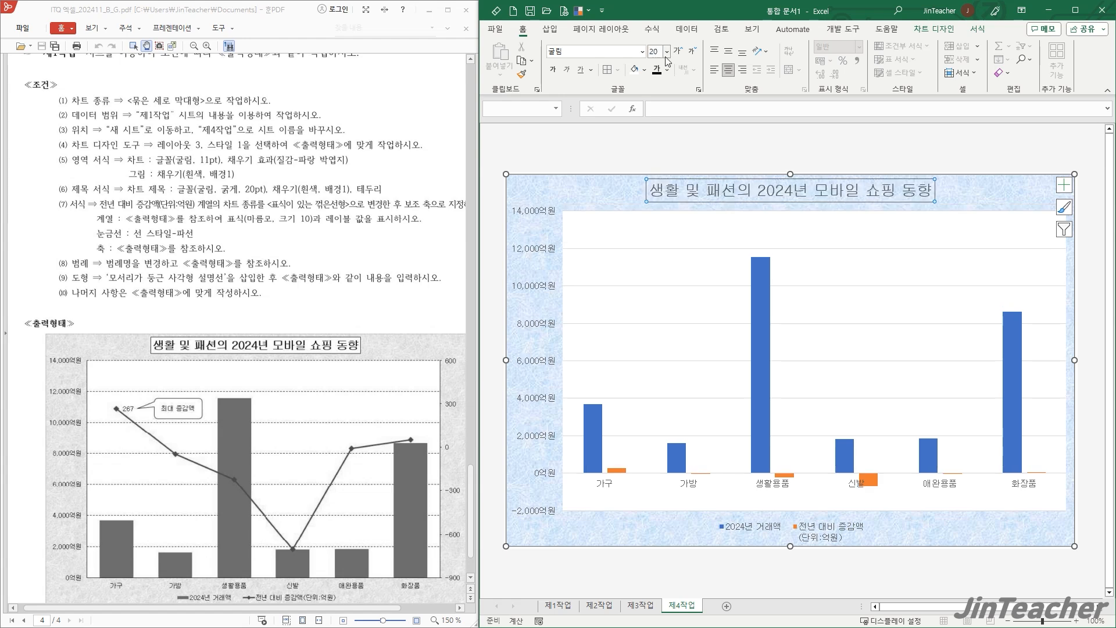
{"action": "left_click", "coordinate": [553, 69]}
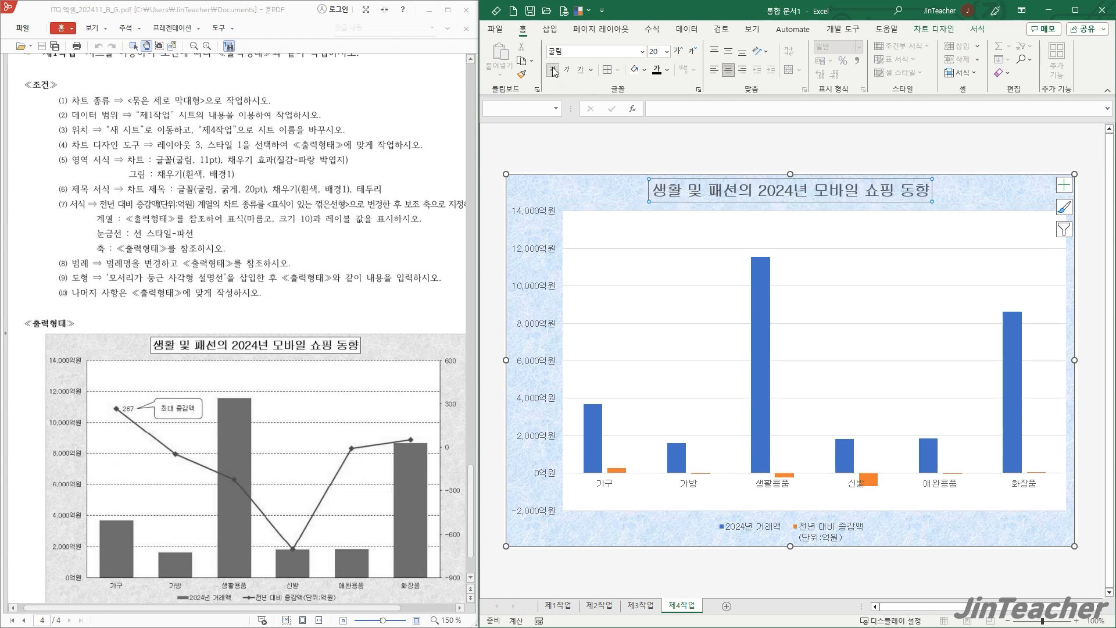
- Give the chart title a 흰색, 배경 1 fill and a black outline
{"action": "left_click", "coordinate": [977, 29]}
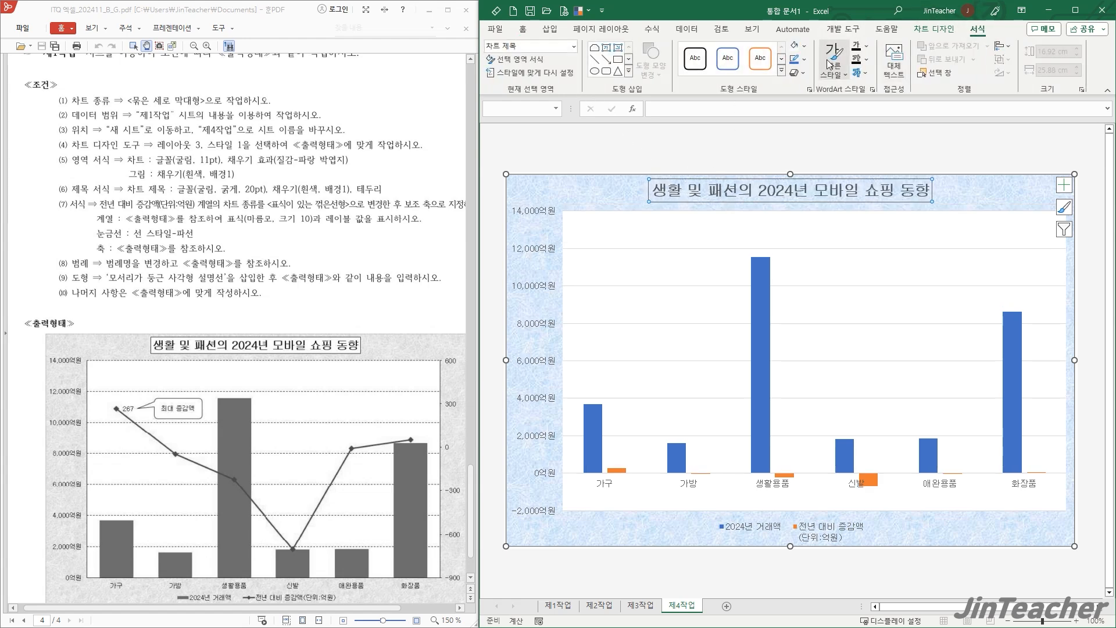
{"action": "left_click", "coordinate": [805, 46]}
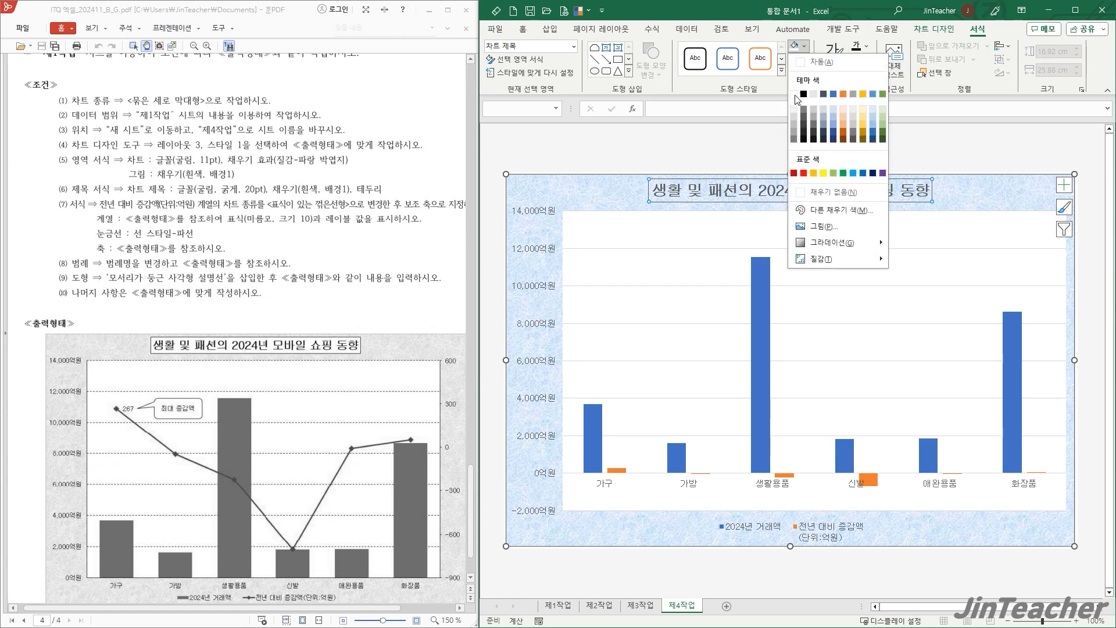
{"action": "left_click", "coordinate": [796, 93]}
{"action": "left_click", "coordinate": [805, 59]}
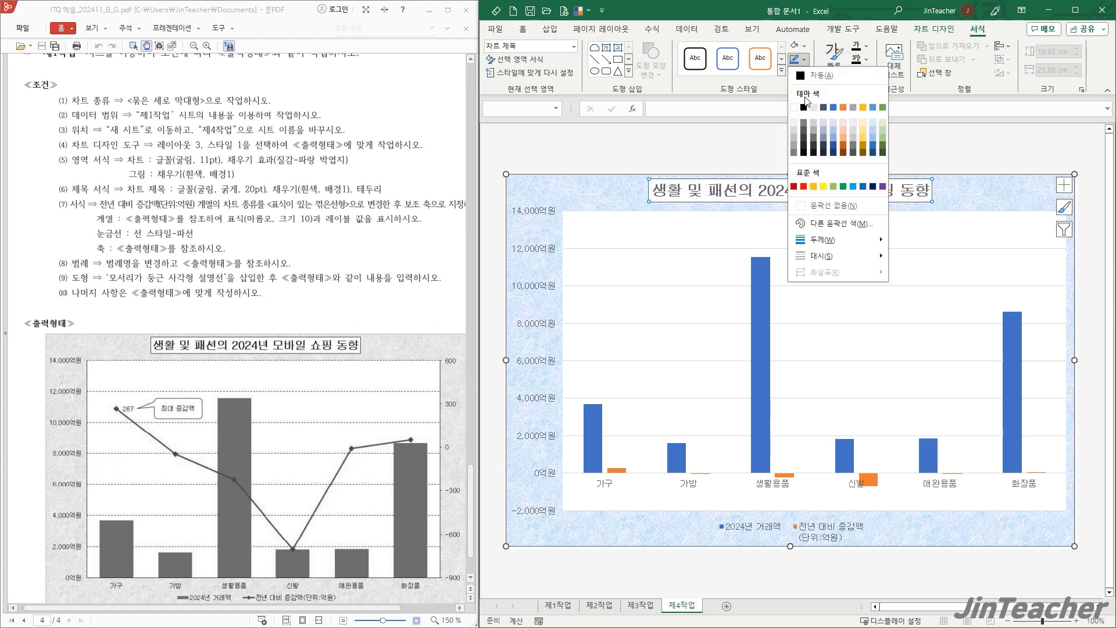
{"action": "left_click", "coordinate": [805, 107]}
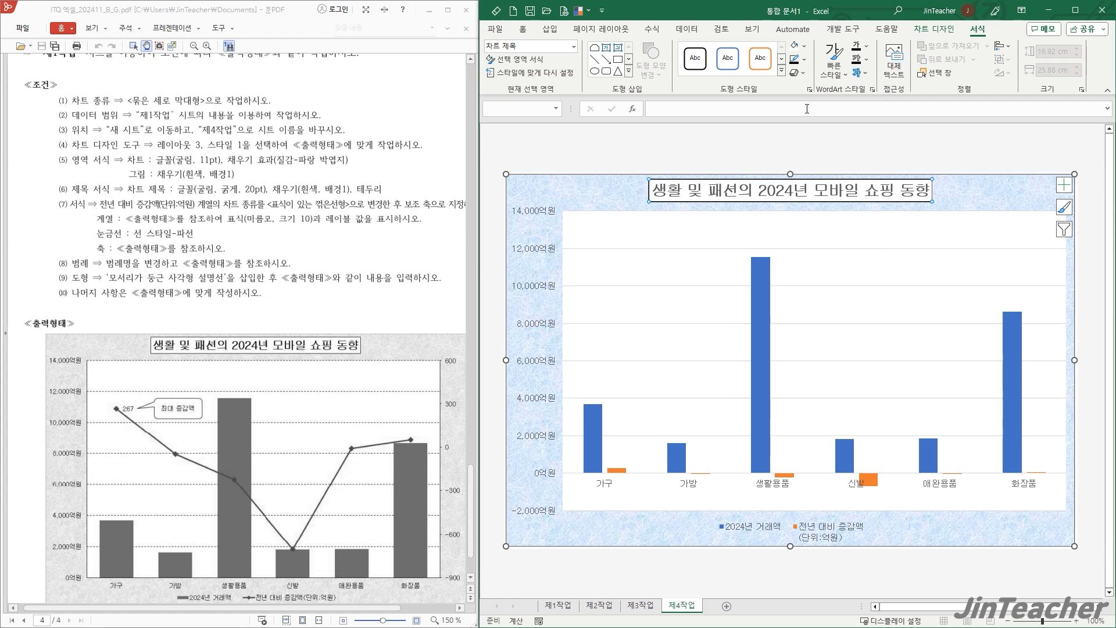
{"action": "left_click", "coordinate": [983, 187]}
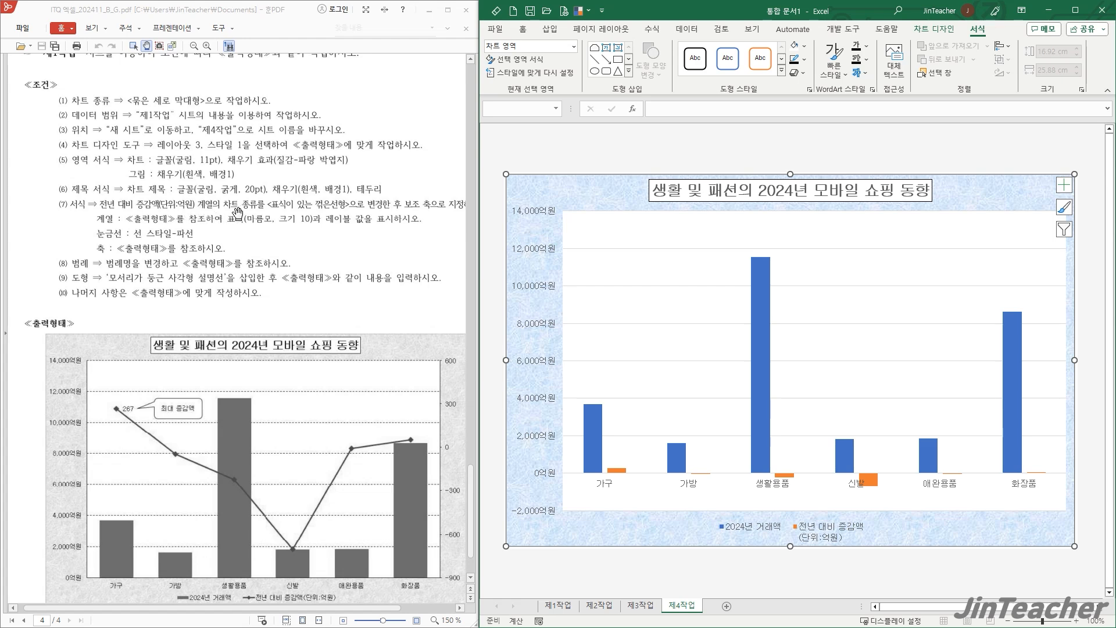
- Change the 전년 대비 증감액 series to 표식이 있는 꺾은선형 on the secondary axis, keeping 2024년 거래액 as clustered columns
{"action": "left_click_drag", "start_coordinate": [411, 243], "coordinate": [383, 231]}
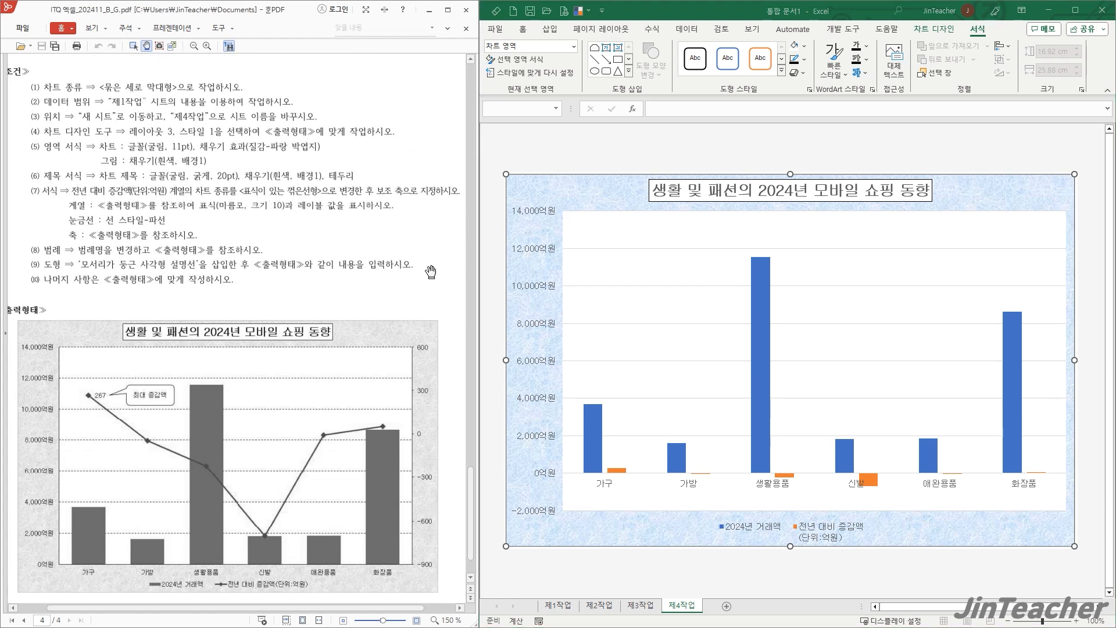
{"action": "left_click", "coordinate": [757, 306]}
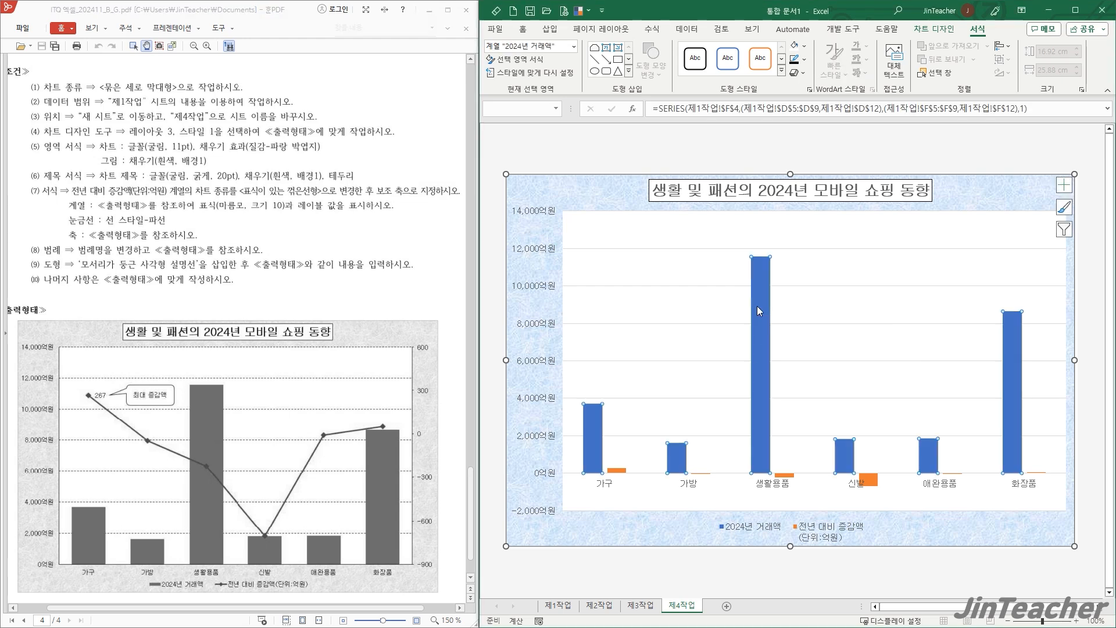
{"action": "right_click", "coordinate": [757, 306]}
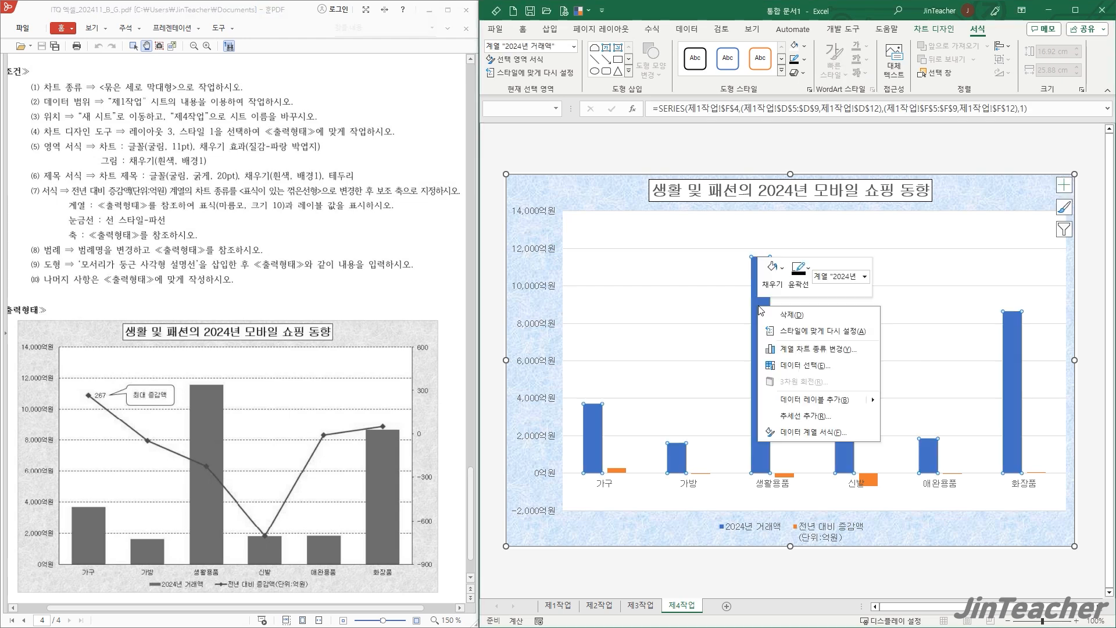
{"action": "left_click", "coordinate": [825, 349]}
{"action": "left_click_drag", "start_coordinate": [750, 146], "coordinate": [622, 121]}
{"action": "left_click", "coordinate": [789, 397]}
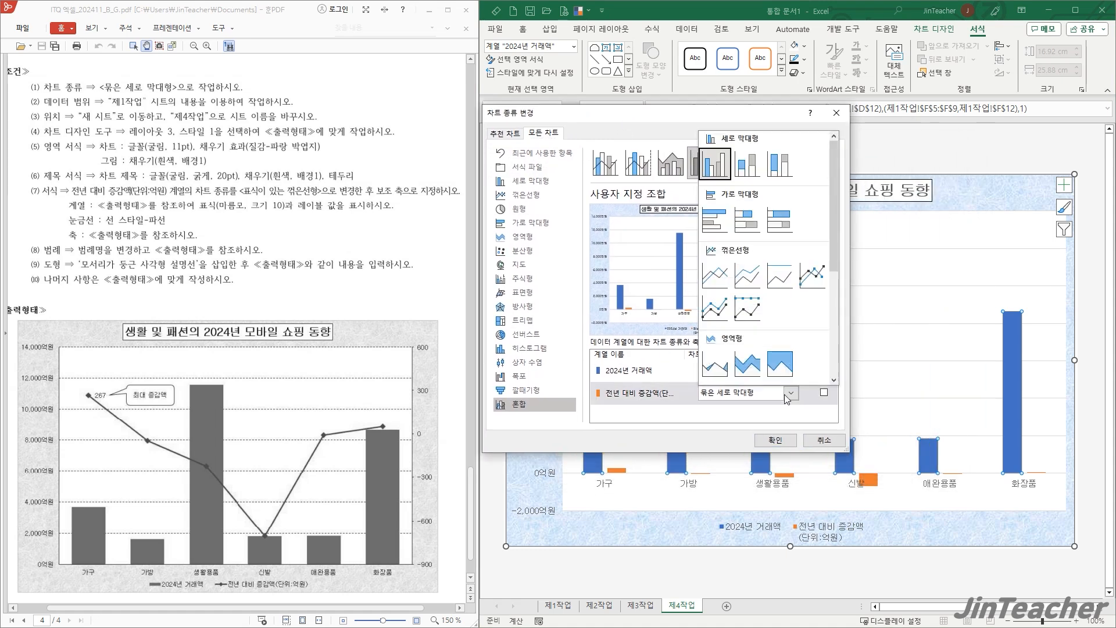
{"action": "left_click", "coordinate": [817, 282]}
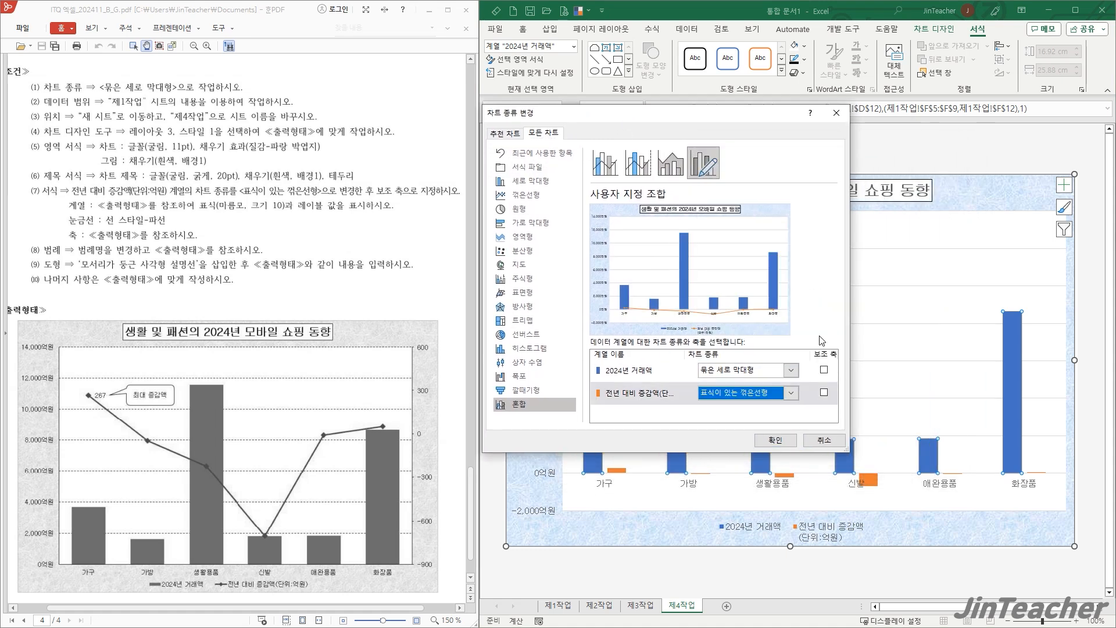
{"action": "left_click", "coordinate": [825, 393]}
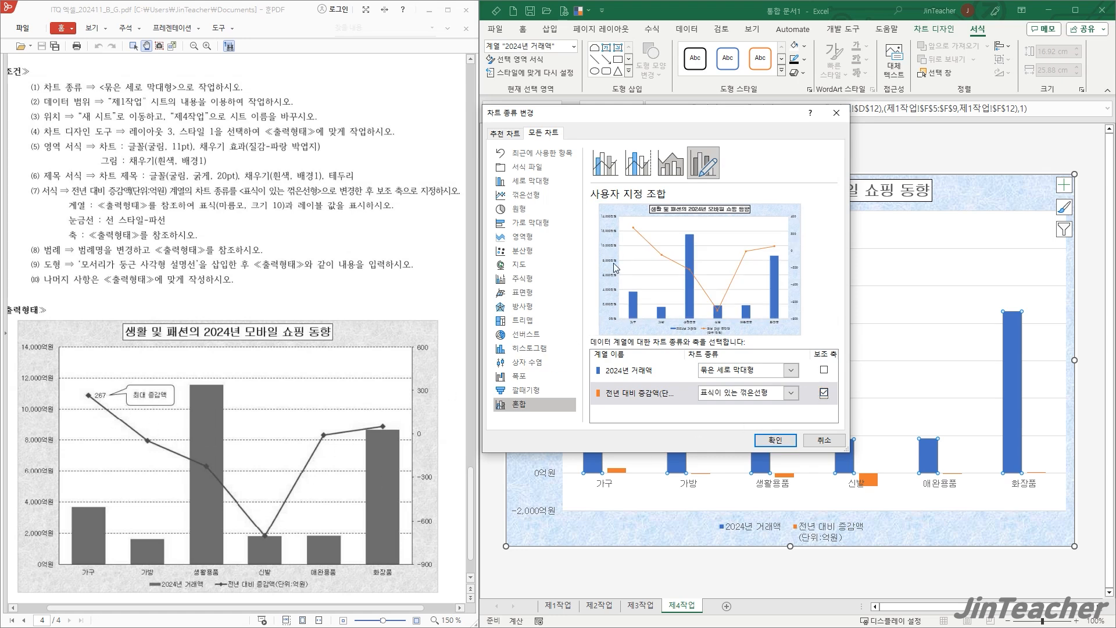
{"action": "left_click", "coordinate": [791, 440]}
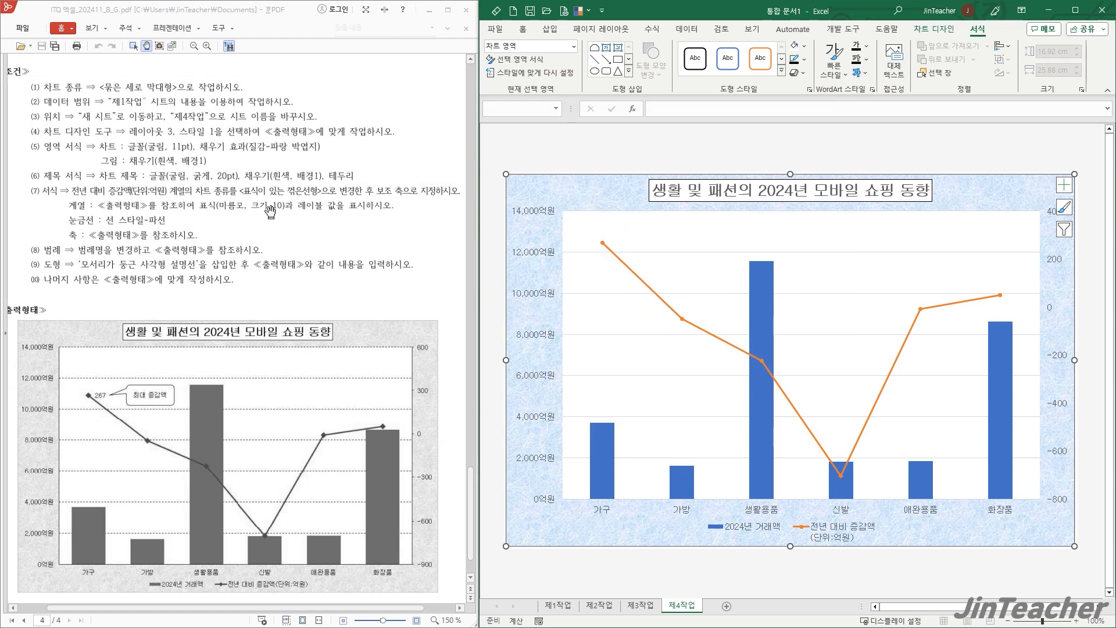
- Change the 전년 대비 증감액 line series' markers to built-in diamonds of size 10
{"action": "double_click", "coordinate": [630, 269]}
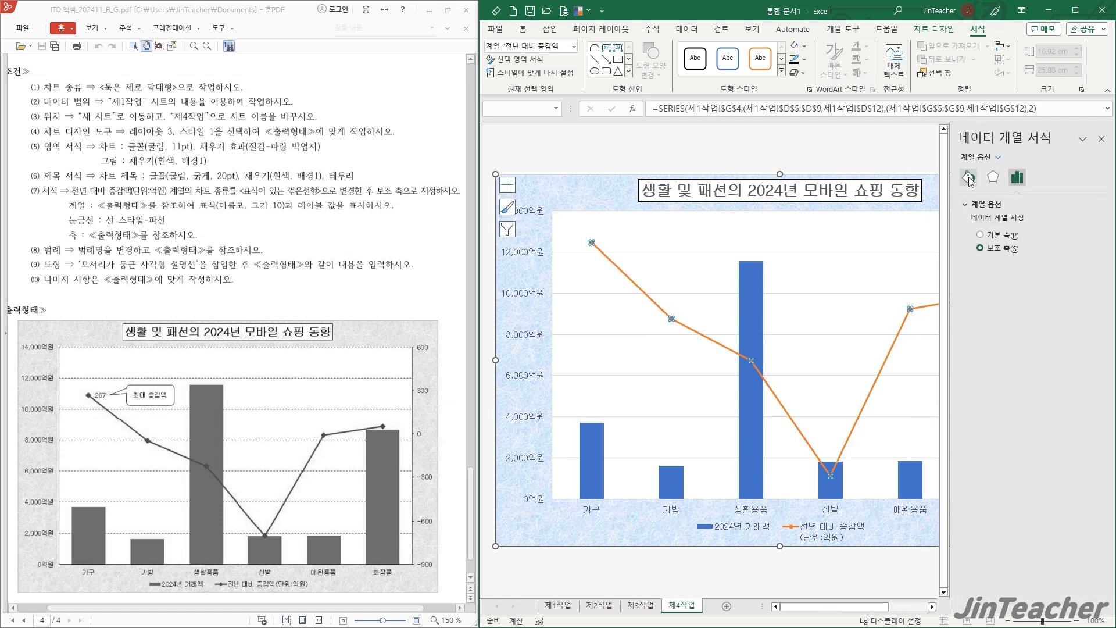
{"action": "left_click", "coordinate": [969, 178]}
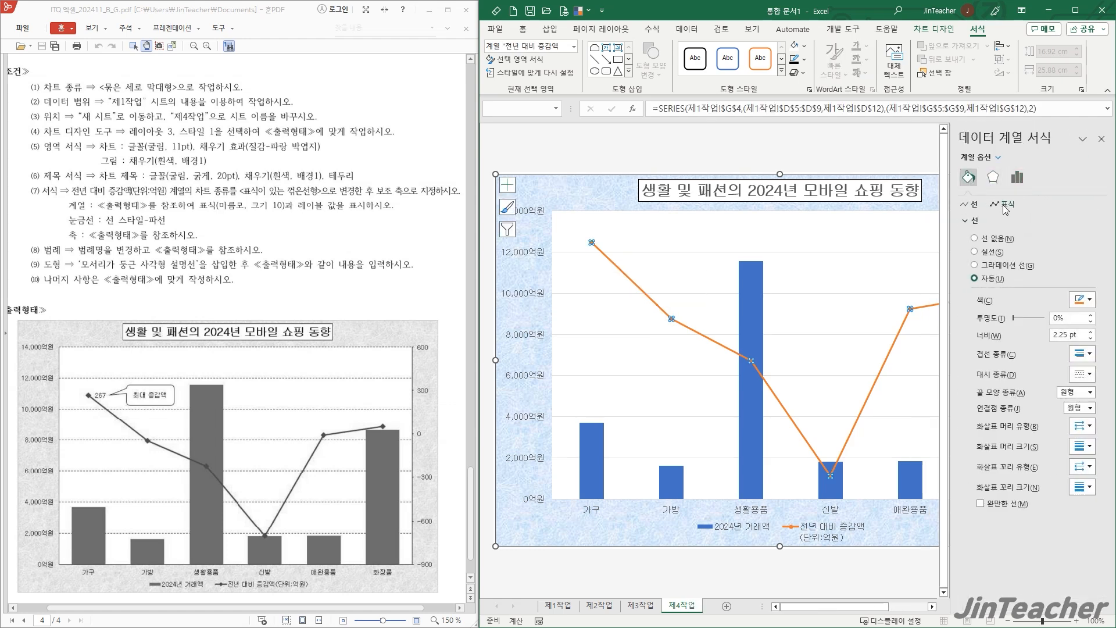
{"action": "left_click", "coordinate": [1004, 205]}
{"action": "left_click", "coordinate": [1000, 265]}
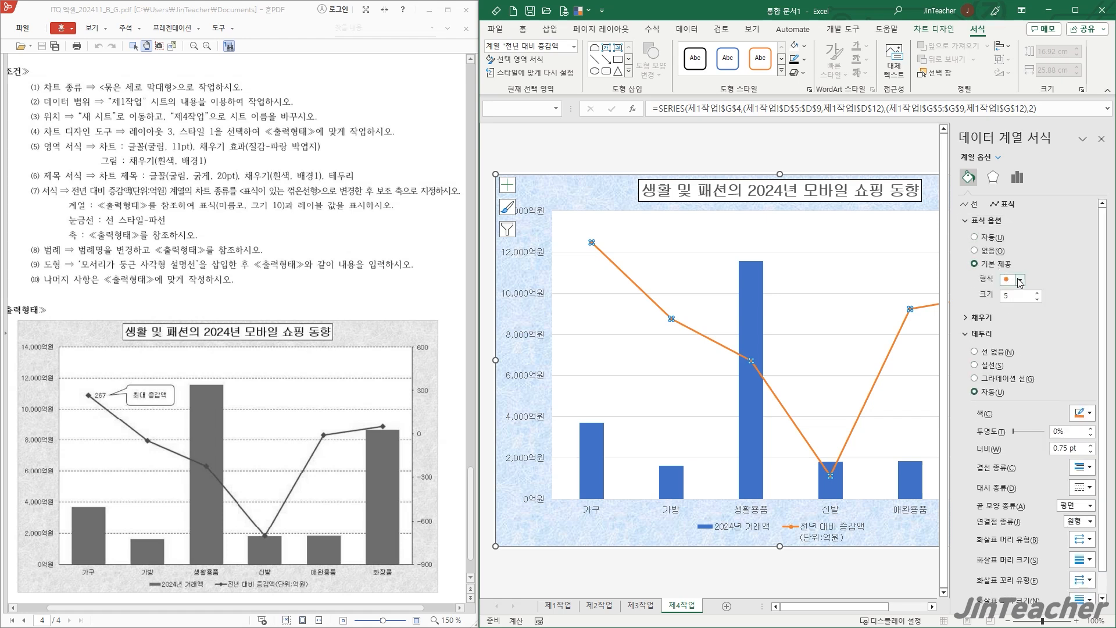
{"action": "left_click", "coordinate": [1012, 280]}
{"action": "left_click", "coordinate": [1014, 306]}
{"action": "left_click", "coordinate": [1102, 140]}
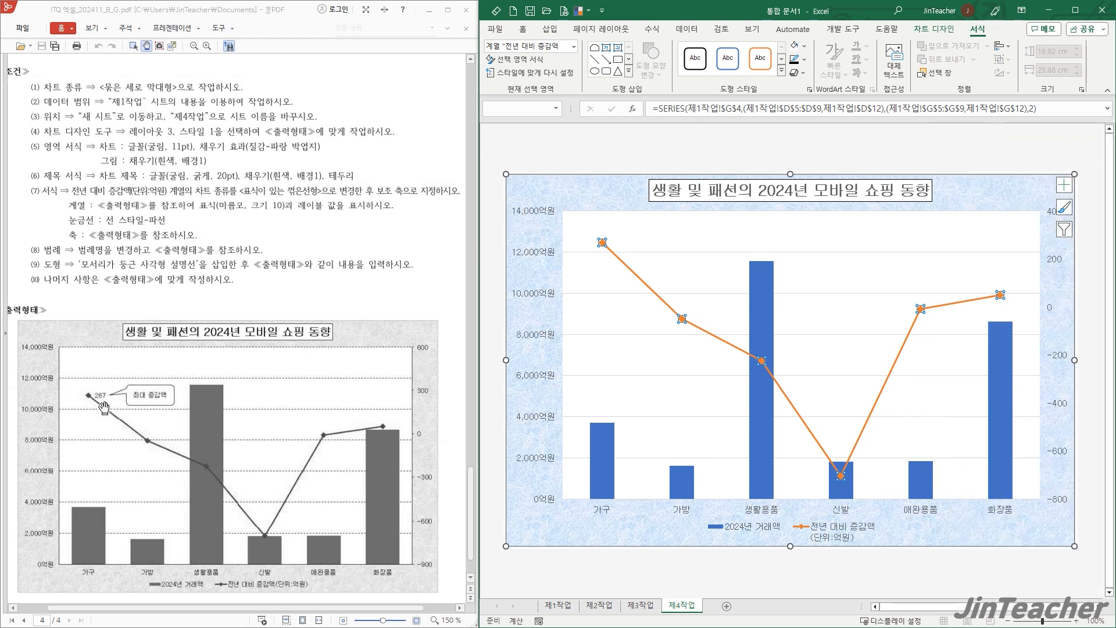
- Add a data label to the right of only the 가구 point on the 전년 대비 증감액 line
{"action": "left_click", "coordinate": [696, 228]}
{"action": "left_click", "coordinate": [603, 243]}
{"action": "left_click", "coordinate": [603, 243]}
{"action": "left_click", "coordinate": [935, 29]}
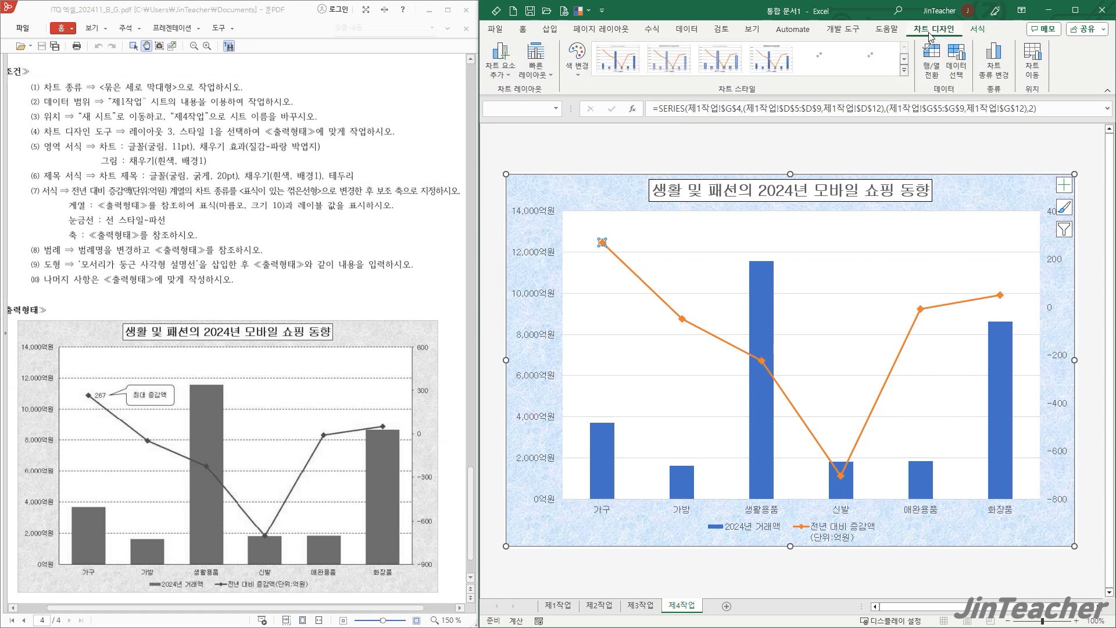
{"action": "left_click", "coordinate": [502, 77]}
{"action": "mouse_move", "coordinate": [532, 139]}
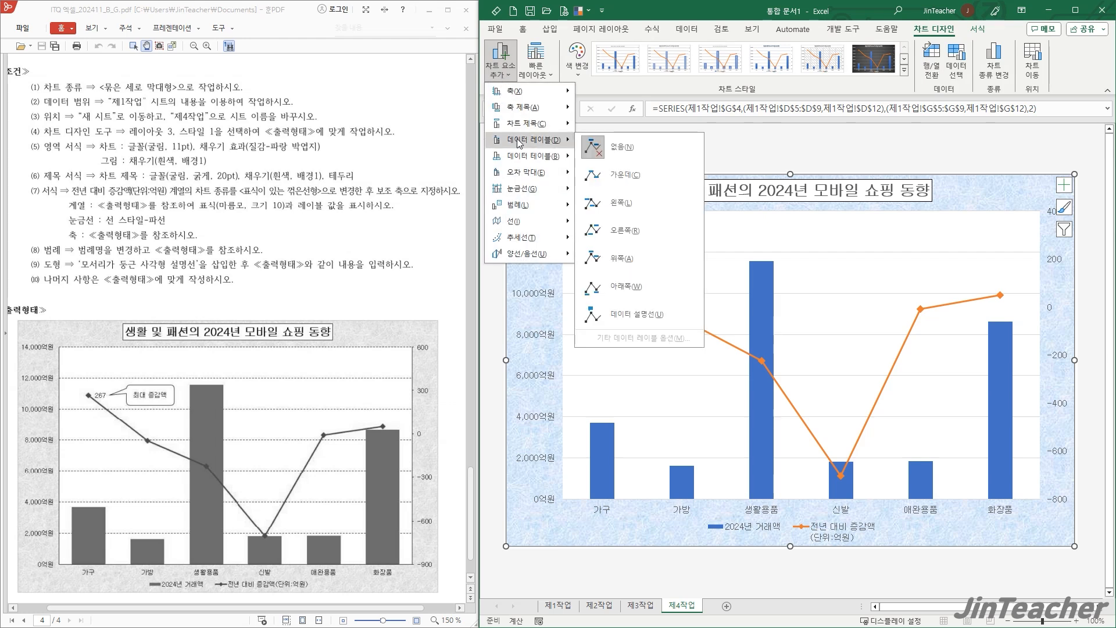
{"action": "left_click", "coordinate": [638, 235]}
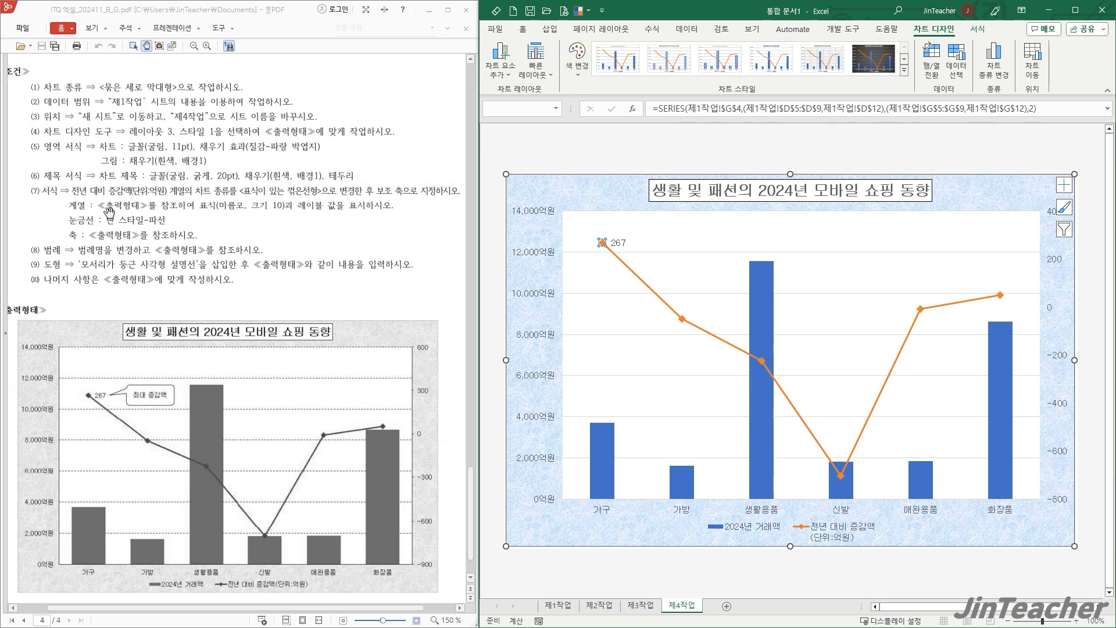
- Format the primary vertical axis's major gridlines as black dashed lines
{"action": "left_click", "coordinate": [639, 340]}
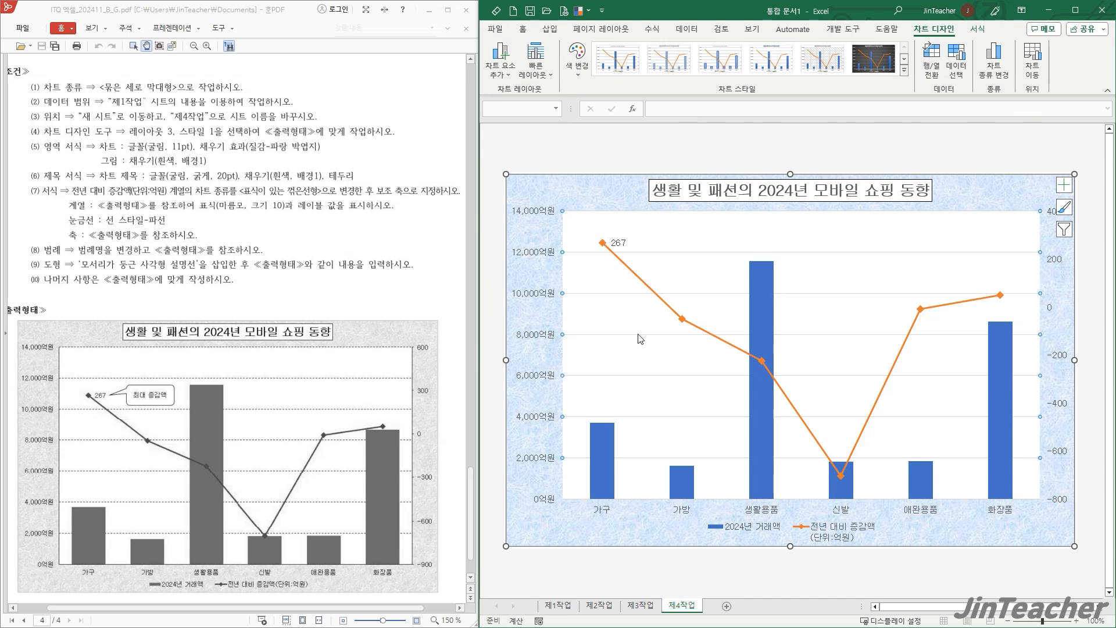
{"action": "left_click", "coordinate": [977, 29]}
{"action": "left_click", "coordinate": [805, 59]}
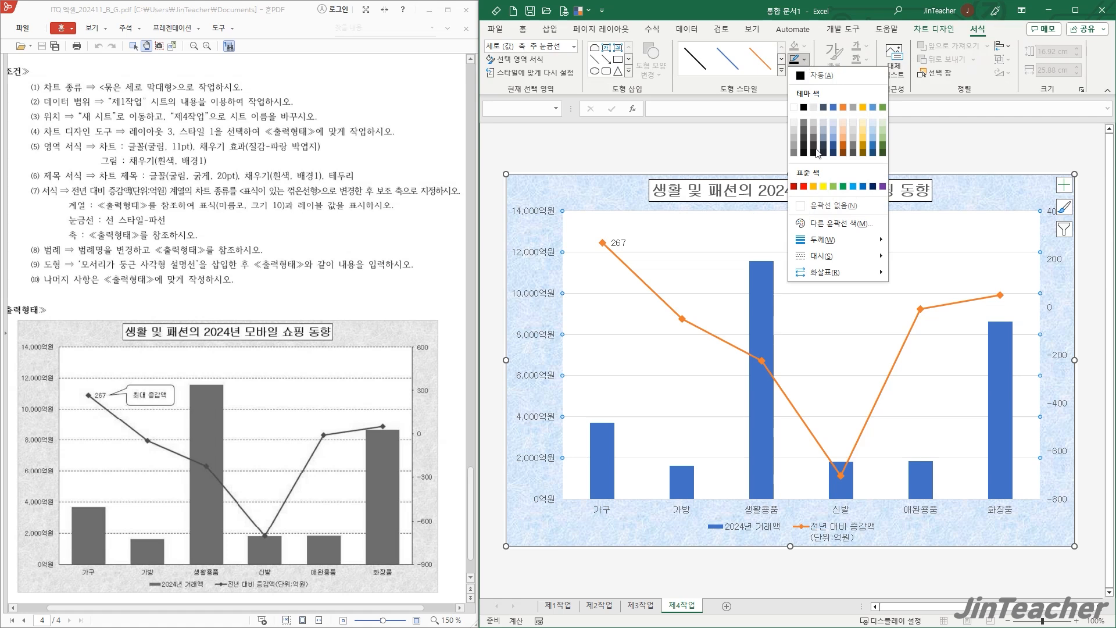
{"action": "mouse_move", "coordinate": [875, 256]}
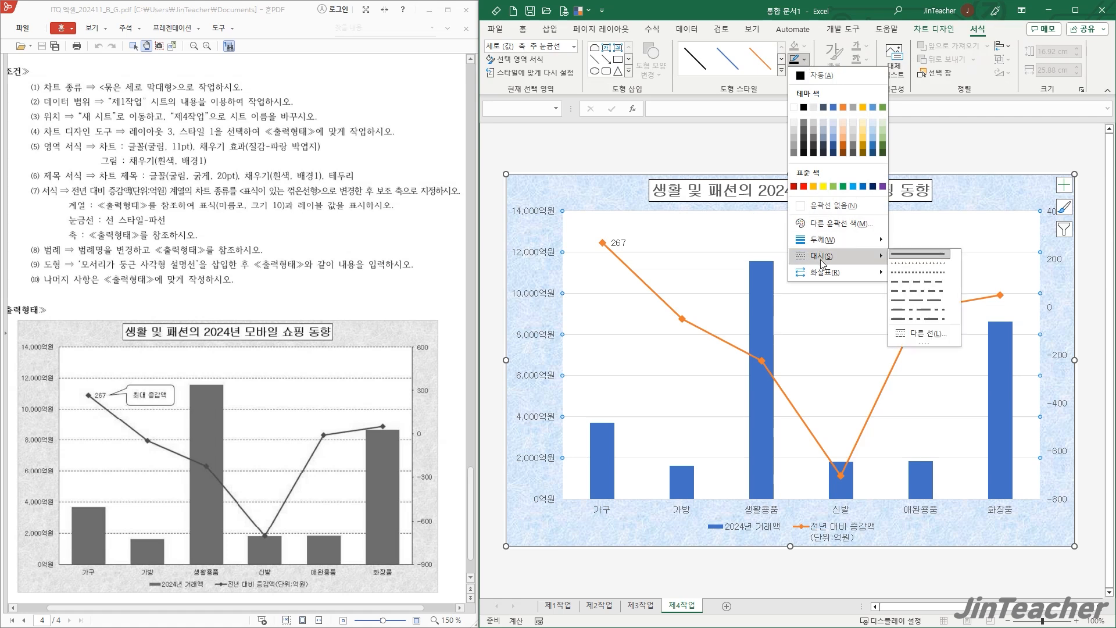
{"action": "left_click", "coordinate": [903, 283]}
{"action": "left_click", "coordinate": [809, 60]}
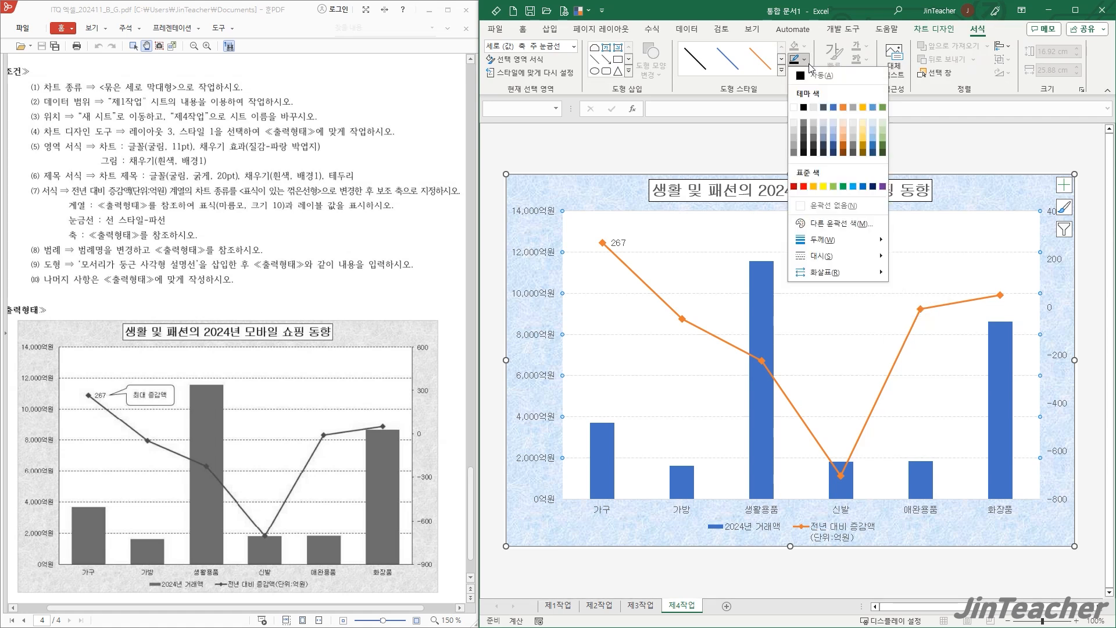
{"action": "left_click", "coordinate": [804, 108]}
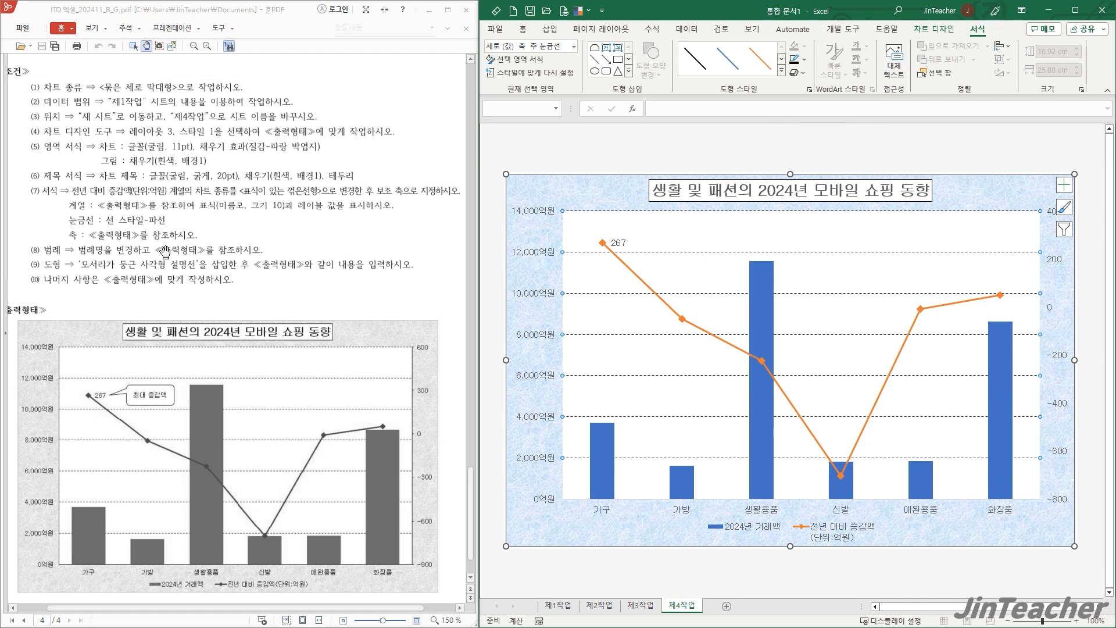
- Give the primary vertical axis a black outline
{"action": "left_click", "coordinate": [563, 209]}
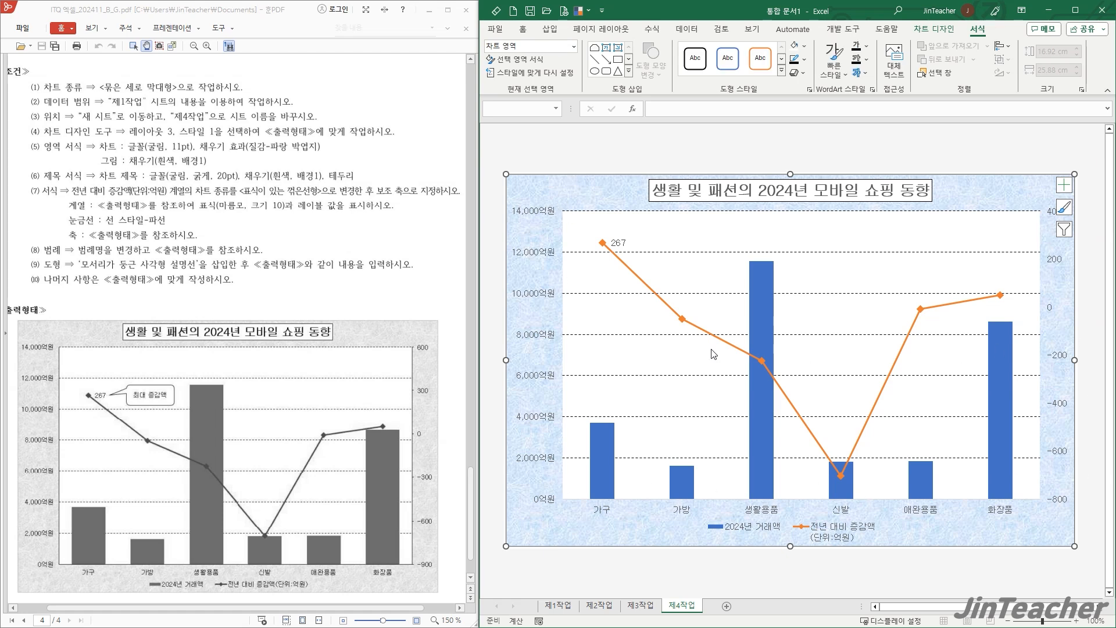
{"action": "left_click", "coordinate": [539, 256]}
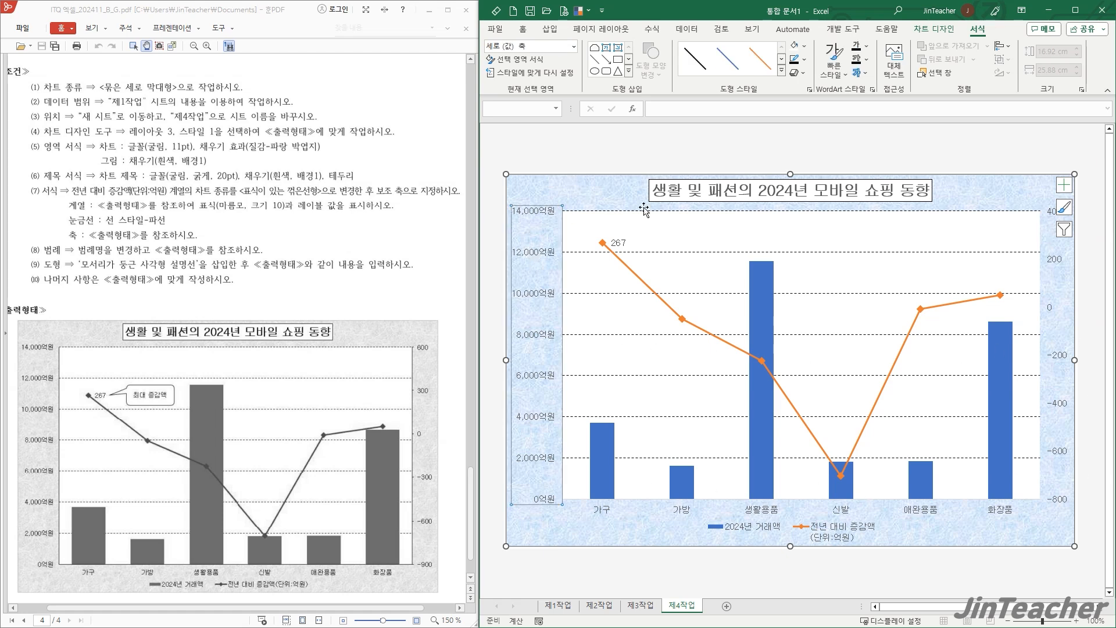
{"action": "left_click", "coordinate": [805, 59]}
{"action": "left_click", "coordinate": [804, 107]}
{"action": "left_click", "coordinate": [570, 220]}
- Give the horizontal category axis and the secondary vertical axis black outlines
{"action": "left_click", "coordinate": [681, 512]}
{"action": "left_click", "coordinate": [806, 59]}
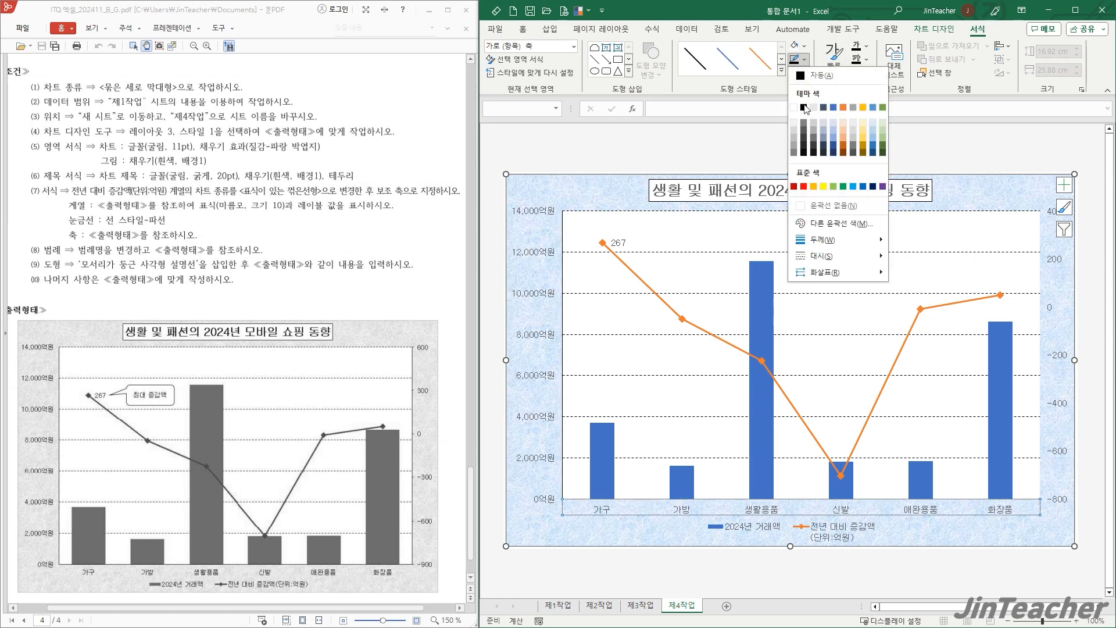
{"action": "left_click", "coordinate": [804, 103]}
{"action": "left_click", "coordinate": [1056, 265]}
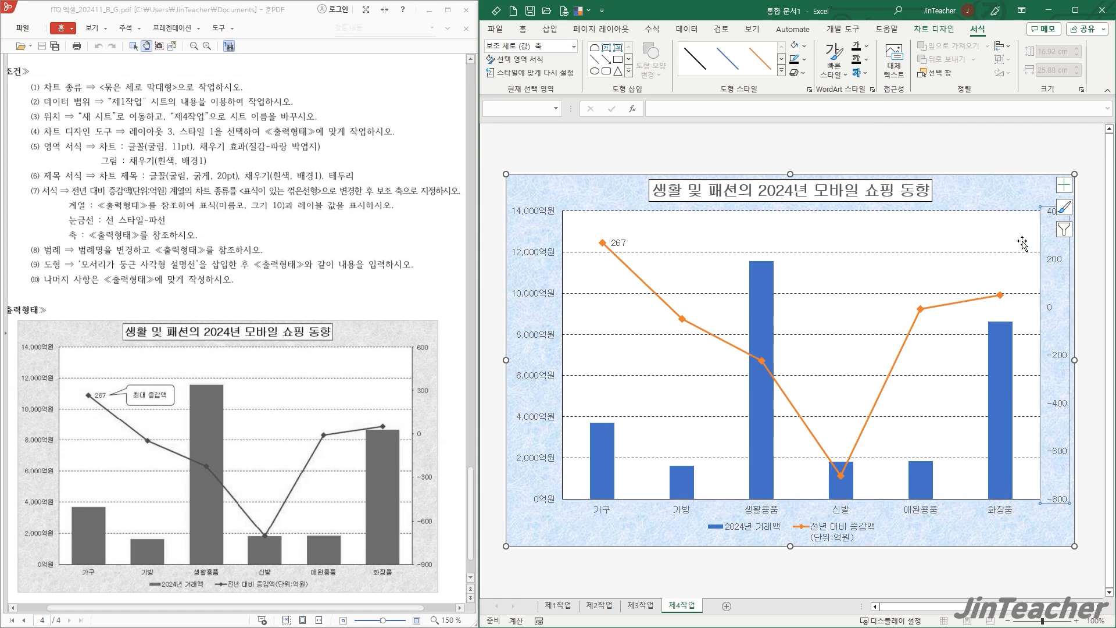
{"action": "left_click", "coordinate": [806, 59]}
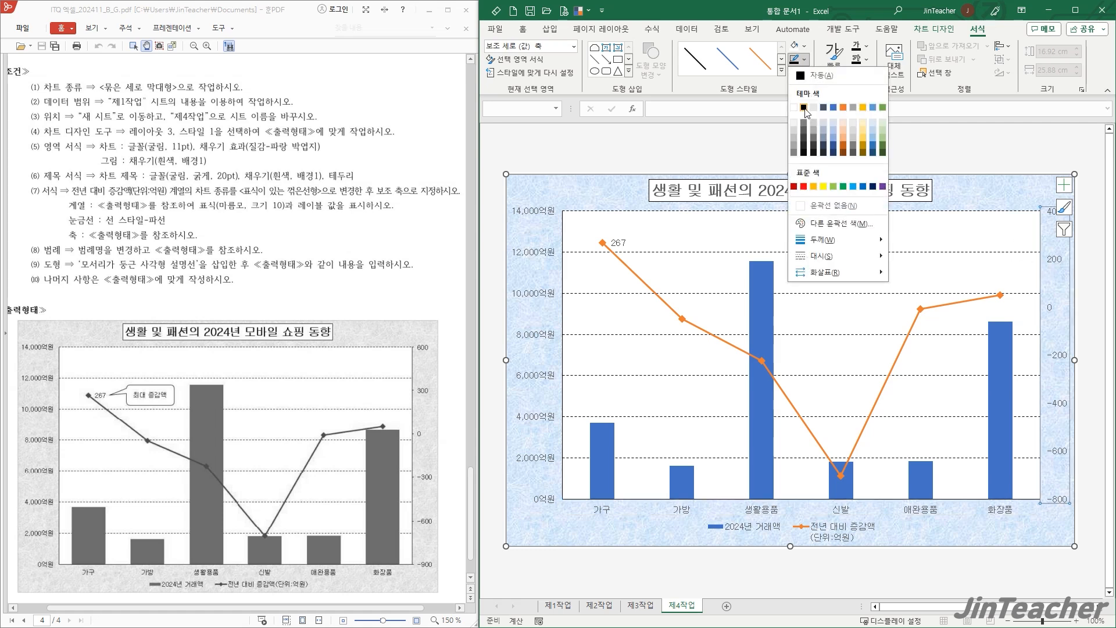
{"action": "left_click", "coordinate": [805, 108]}
{"action": "left_click", "coordinate": [733, 146]}
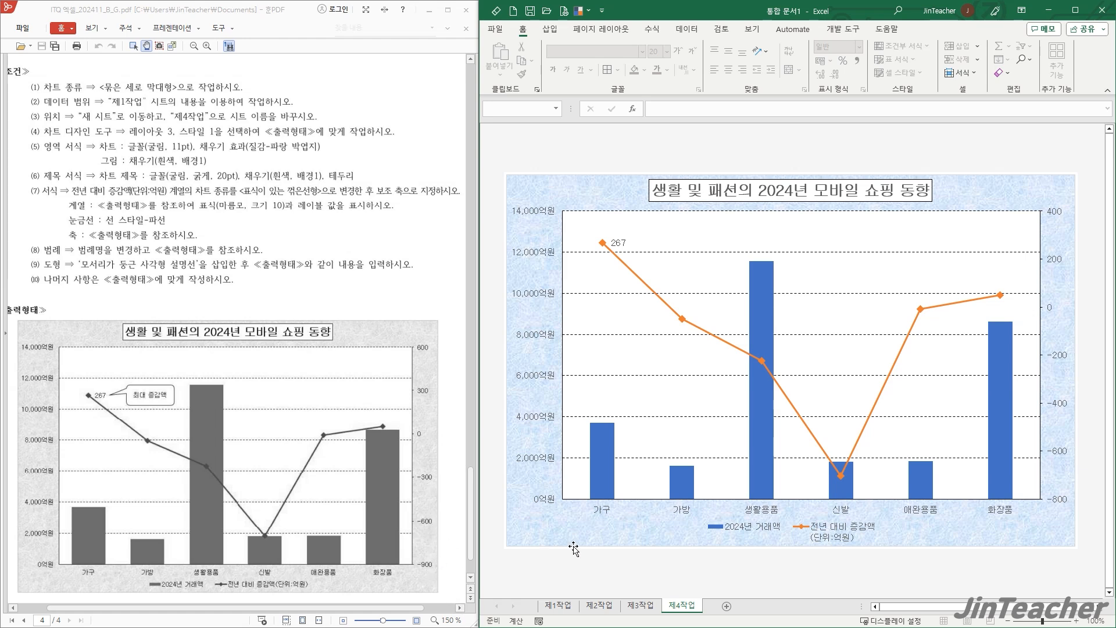
- Set the secondary vertical axis to a minimum of -900, a maximum of 600 and a major unit of 300
{"action": "double_click", "coordinate": [1062, 359]}
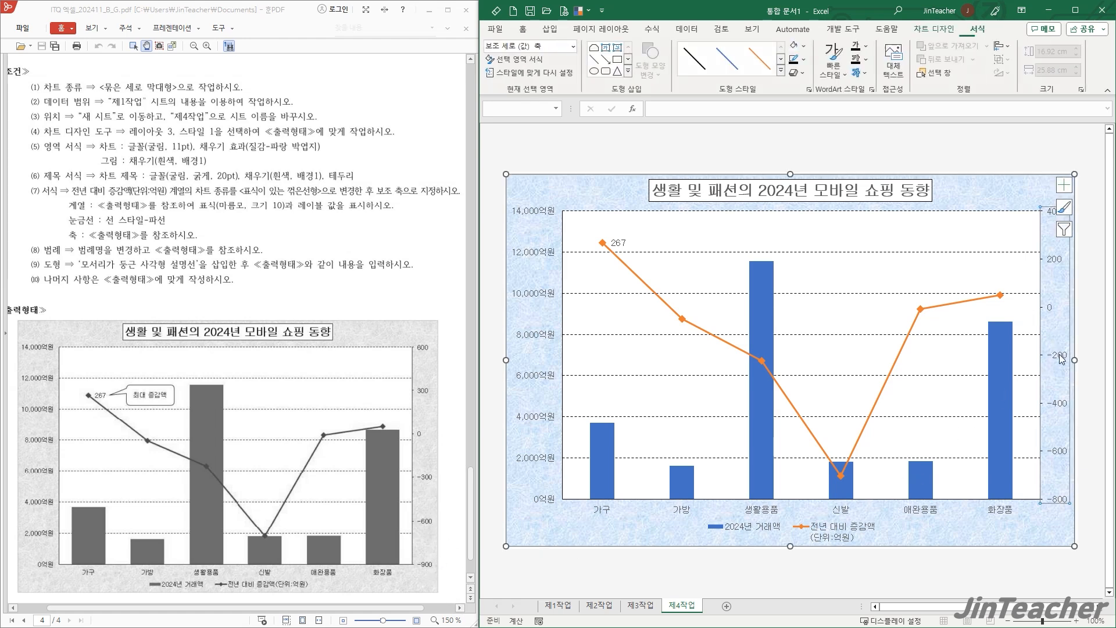
{"action": "left_click_drag", "start_coordinate": [1049, 233], "coordinate": [968, 239]}
{"action": "type", "text": "-900"}
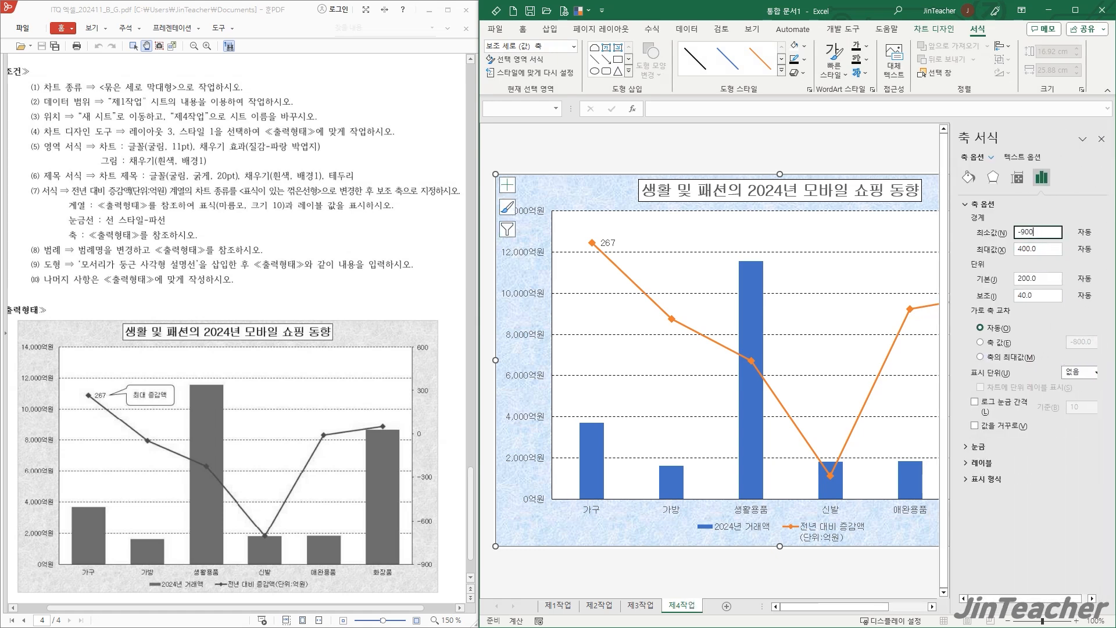
{"action": "left_click_drag", "start_coordinate": [1034, 249], "coordinate": [977, 257]}
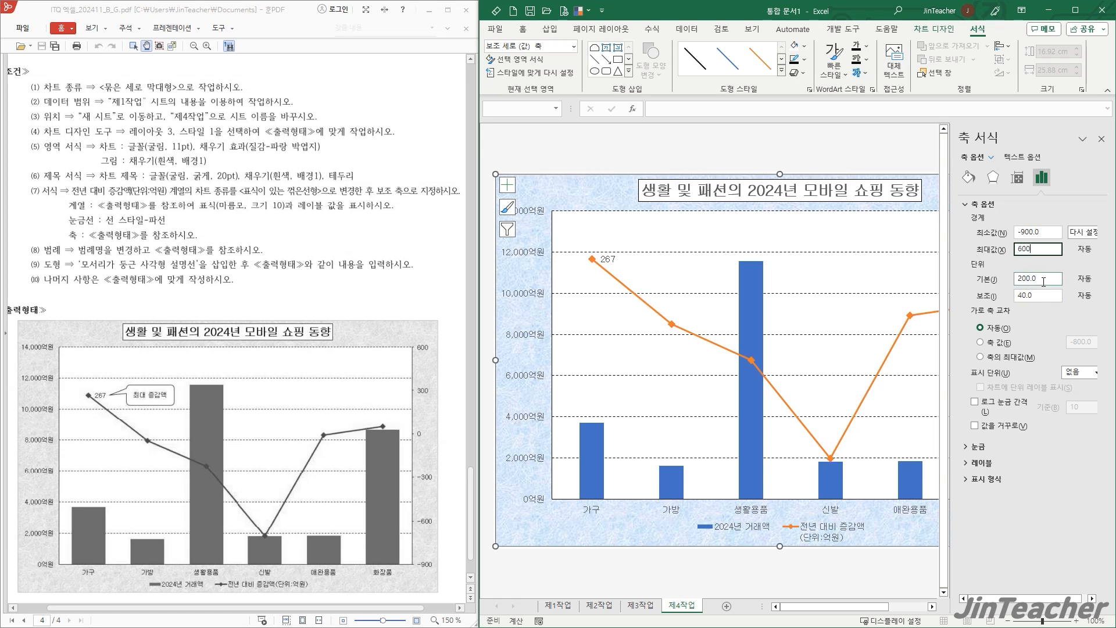
{"action": "left_click_drag", "start_coordinate": [1039, 279], "coordinate": [971, 280]}
{"action": "type", "text": "300"}
{"action": "key", "text": "Return"}
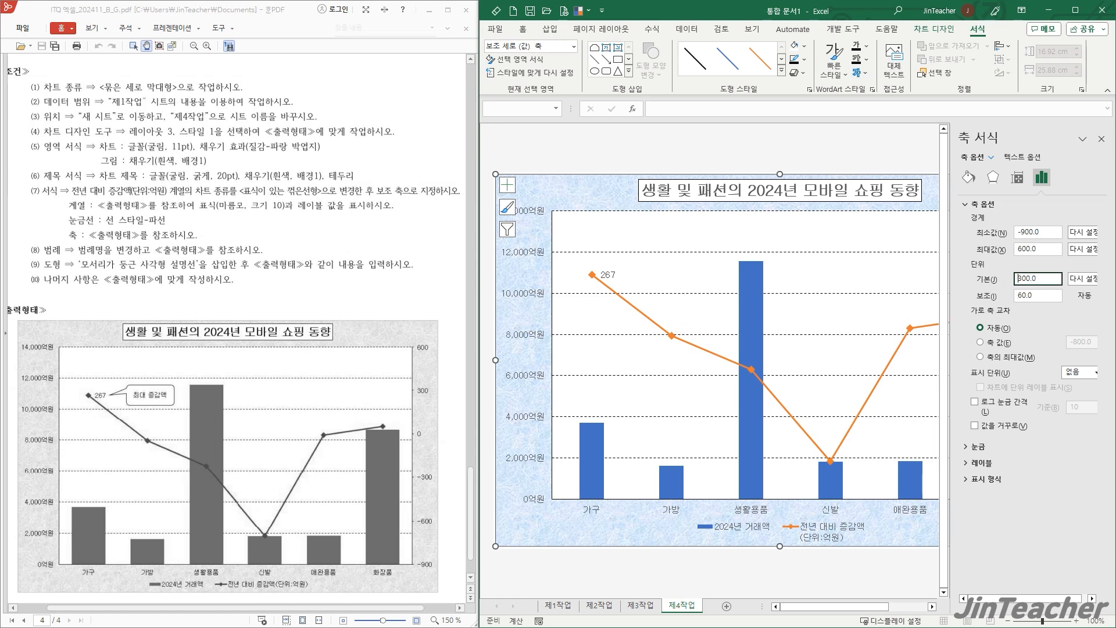
{"action": "left_click", "coordinate": [1102, 139]}
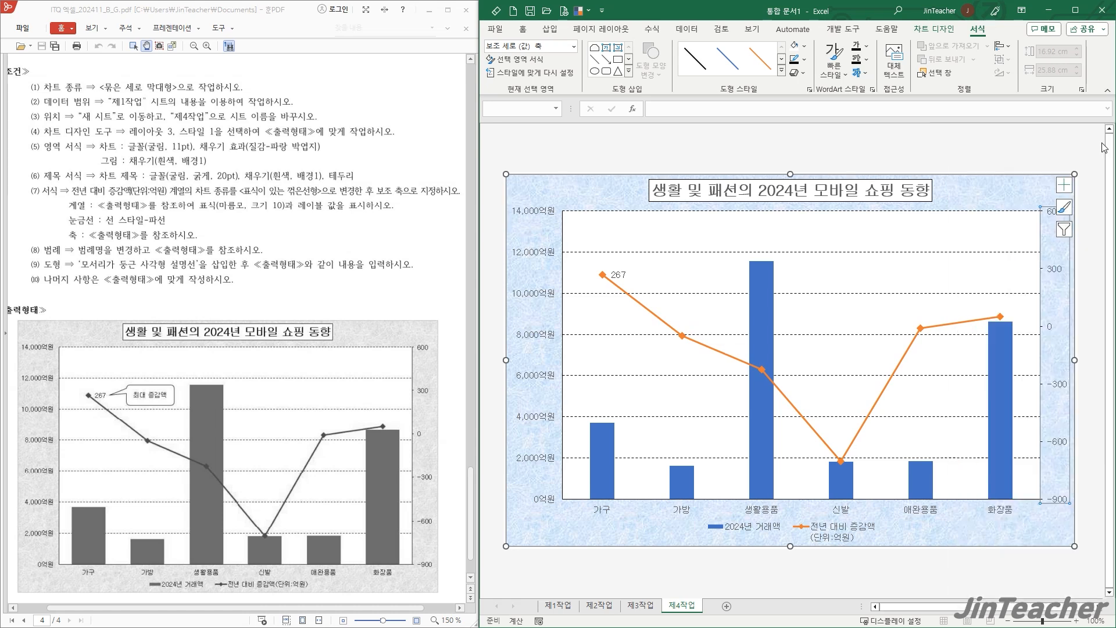
{"action": "key", "text": "Escape"}
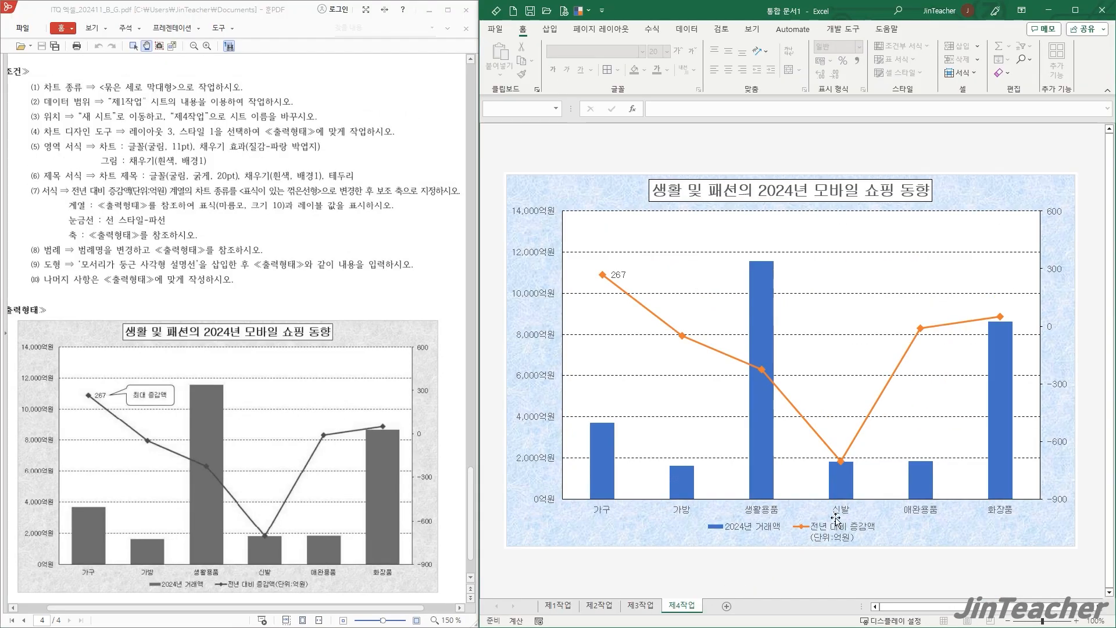
- Rename the line series in the chart's source data as "전년 대비 증감액(단위:억원)" so its legend name fits on one line
{"action": "left_click", "coordinate": [612, 367]}
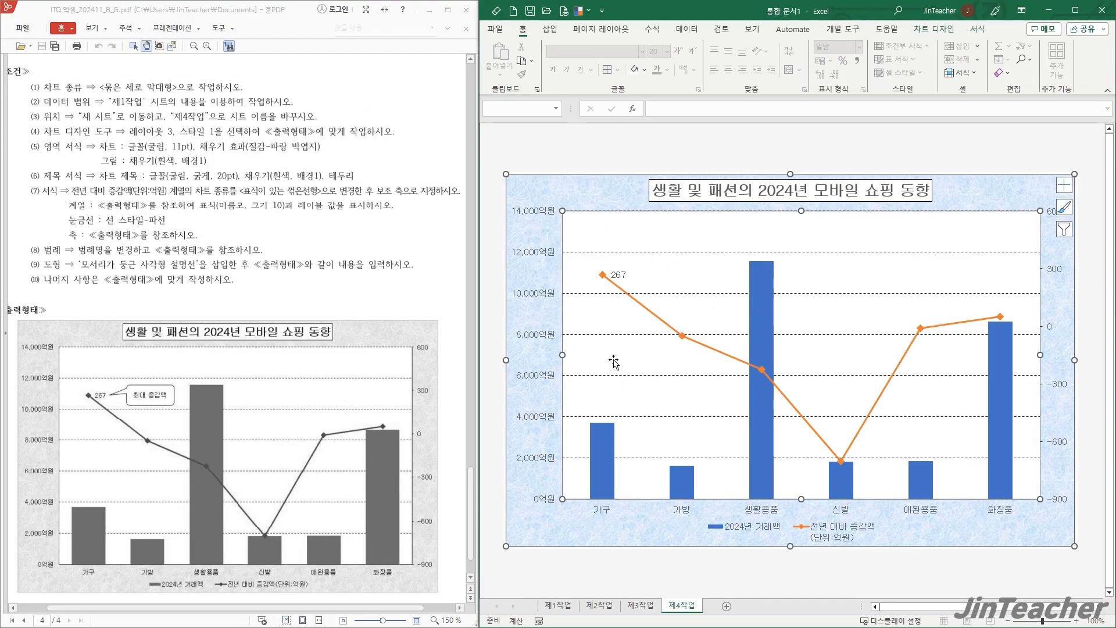
{"action": "right_click", "coordinate": [615, 364]}
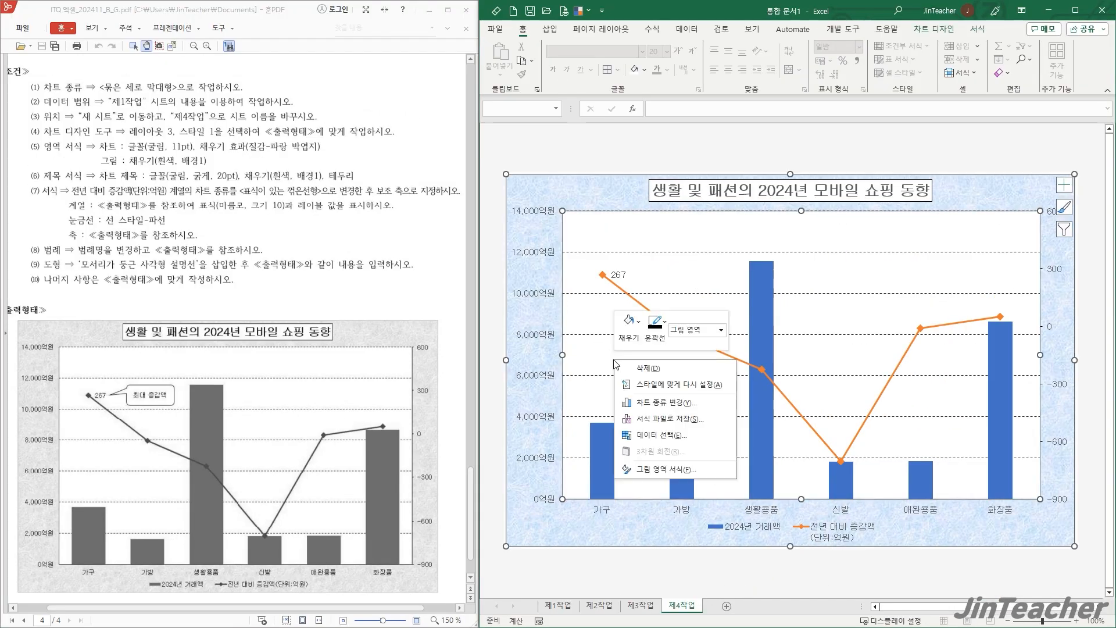
{"action": "left_click", "coordinate": [681, 442]}
{"action": "left_click", "coordinate": [769, 306]}
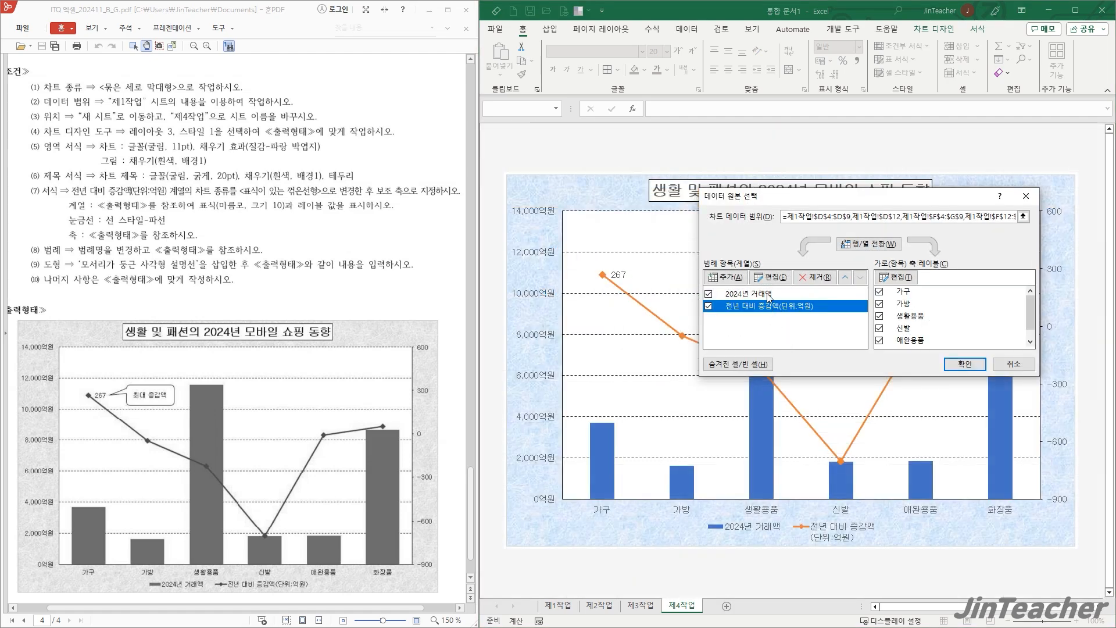
{"action": "left_click", "coordinate": [768, 278]}
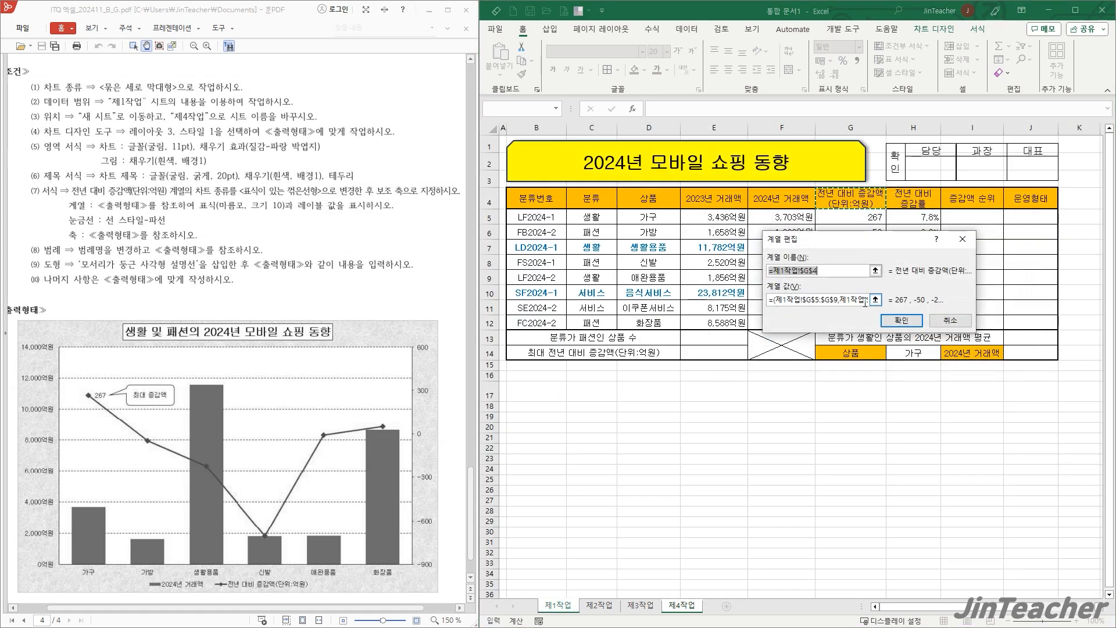
{"action": "type", "text": "전년 대비 증감액(단위:억원"}
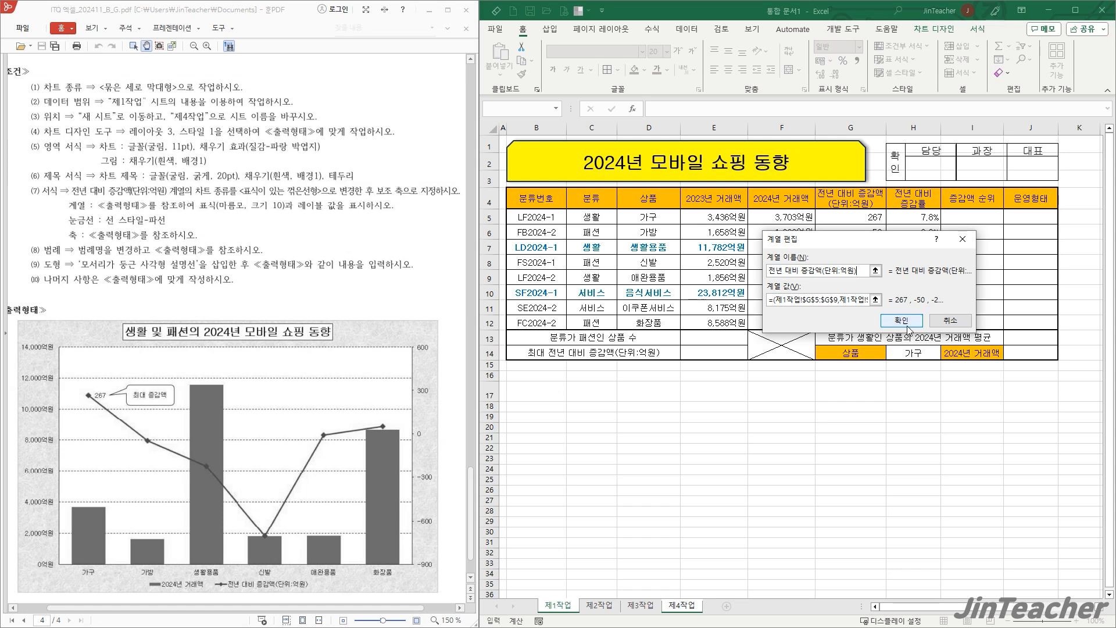
{"action": "left_click", "coordinate": [905, 322]}
{"action": "left_click", "coordinate": [959, 367]}
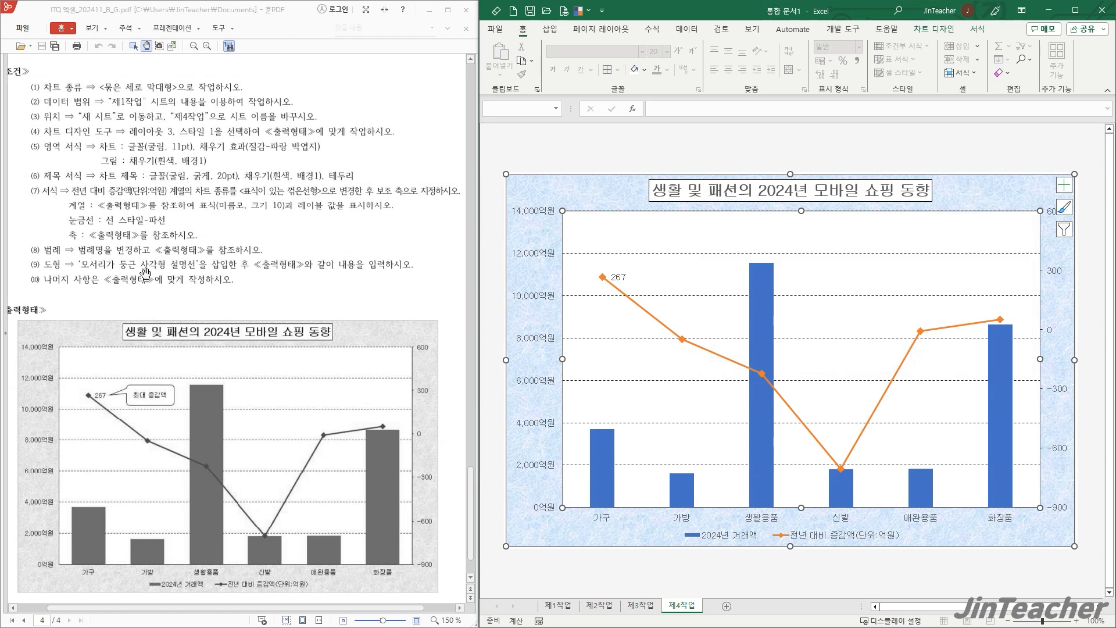
{"action": "left_click", "coordinate": [614, 168]}
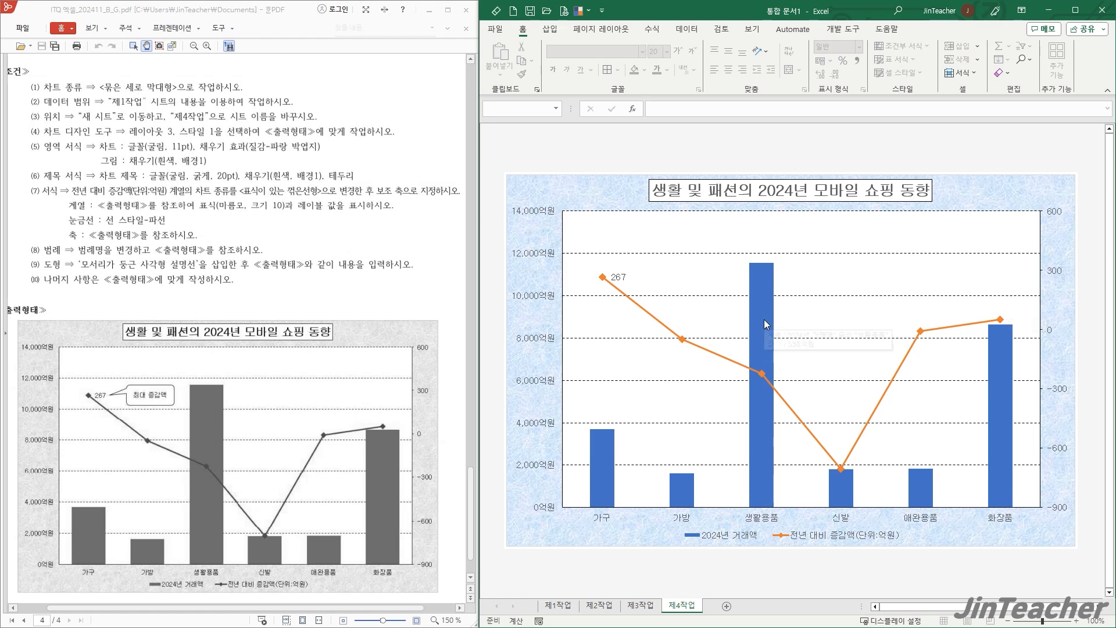
- Set the gap width of the 2024년 거래액 columns to 75%
{"action": "double_click", "coordinate": [597, 448]}
{"action": "left_click_drag", "start_coordinate": [1075, 286], "coordinate": [1038, 285]}
{"action": "type", "text": "75"}
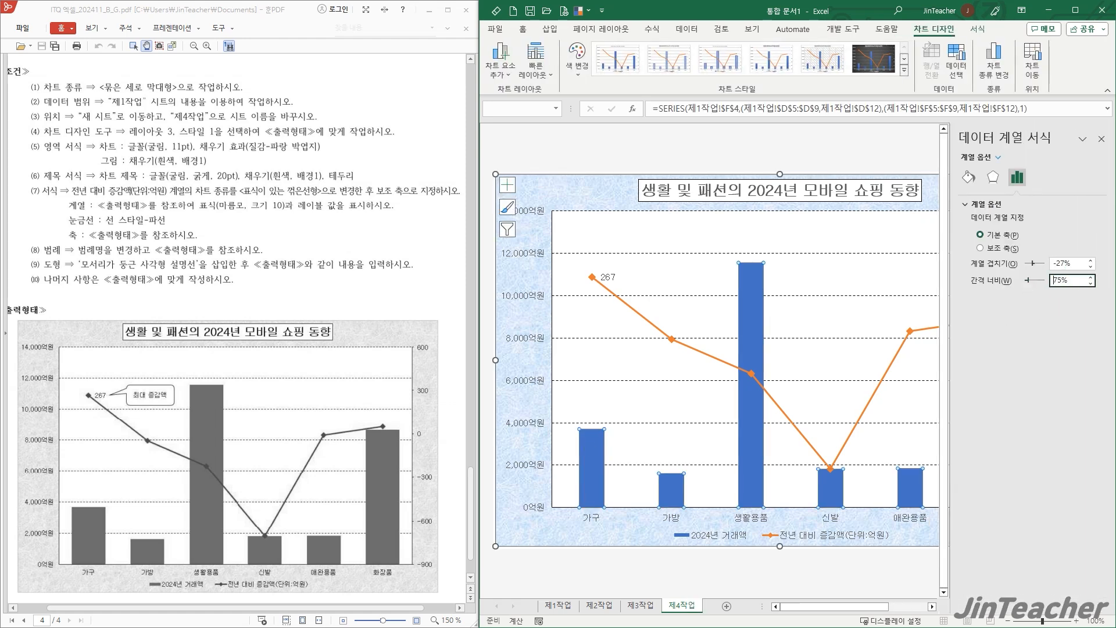
{"action": "key", "text": "Return"}
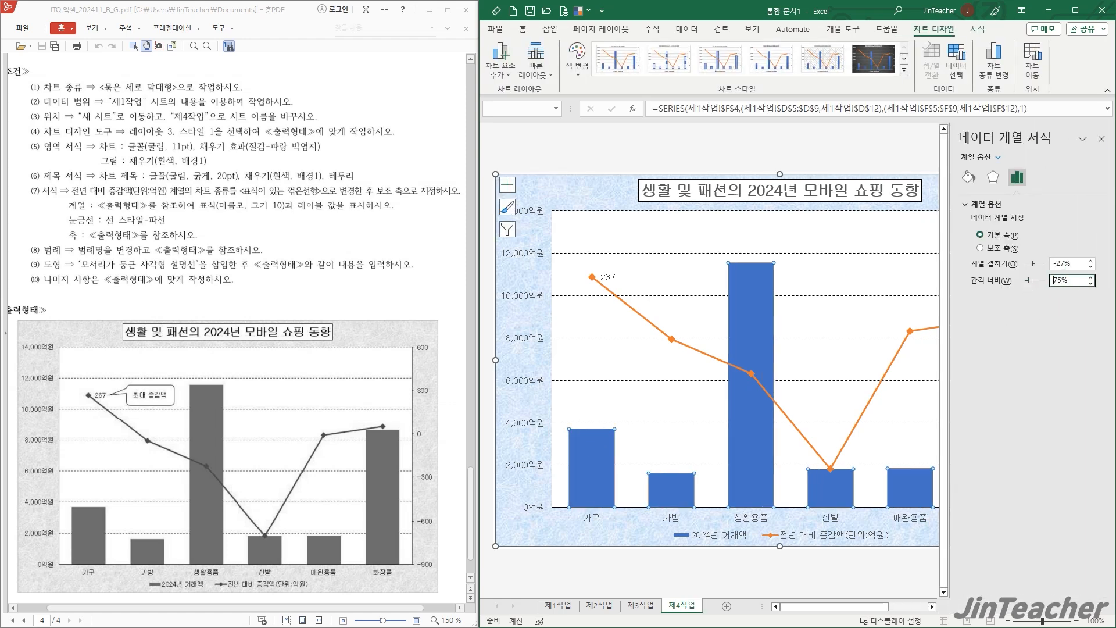
{"action": "left_click", "coordinate": [1101, 139]}
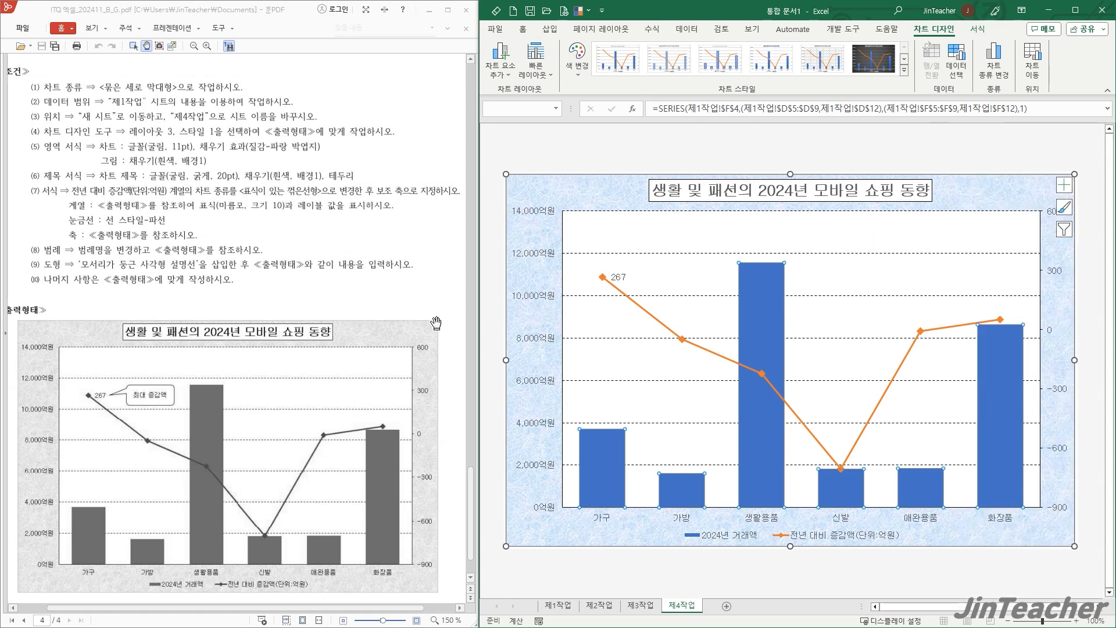
- Insert a rounded rectangular callout about 3.47 by 1.64 cm beside the 267 label in the chart, with the text "최대 증감액"
{"action": "left_click", "coordinate": [978, 29]}
{"action": "left_click", "coordinate": [630, 75]}
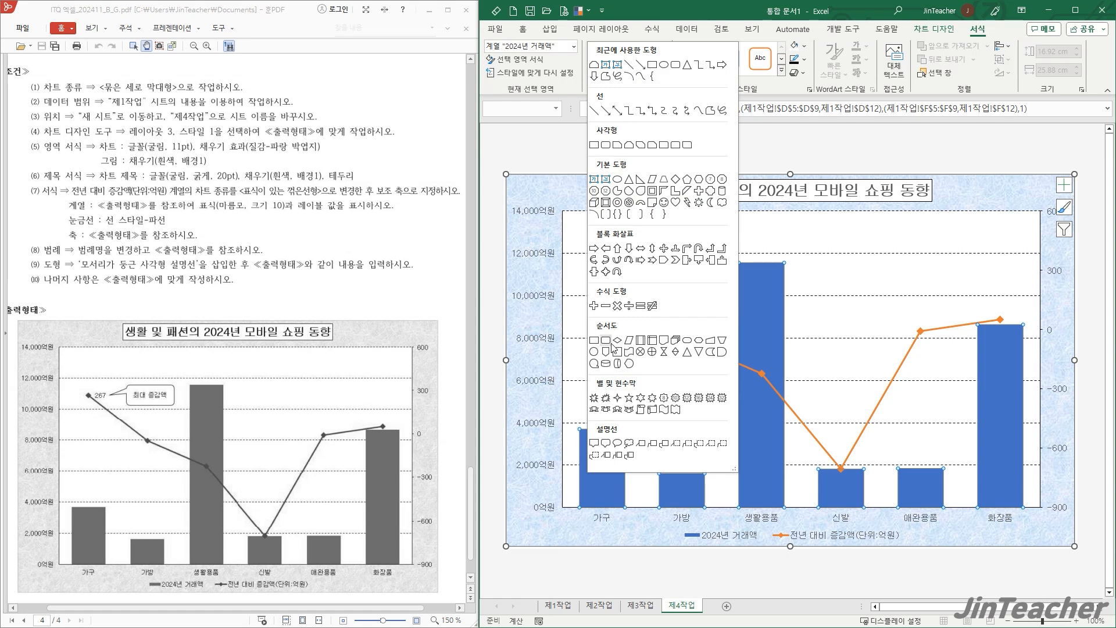
{"action": "left_click", "coordinate": [606, 445]}
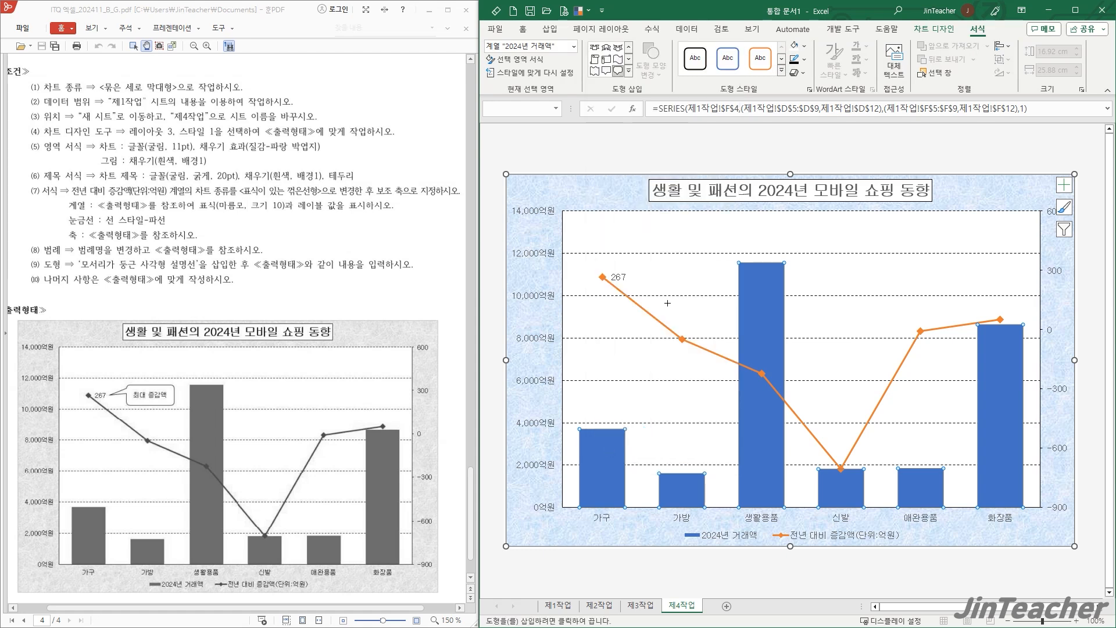
{"action": "left_click_drag", "start_coordinate": [643, 259], "coordinate": [719, 292]}
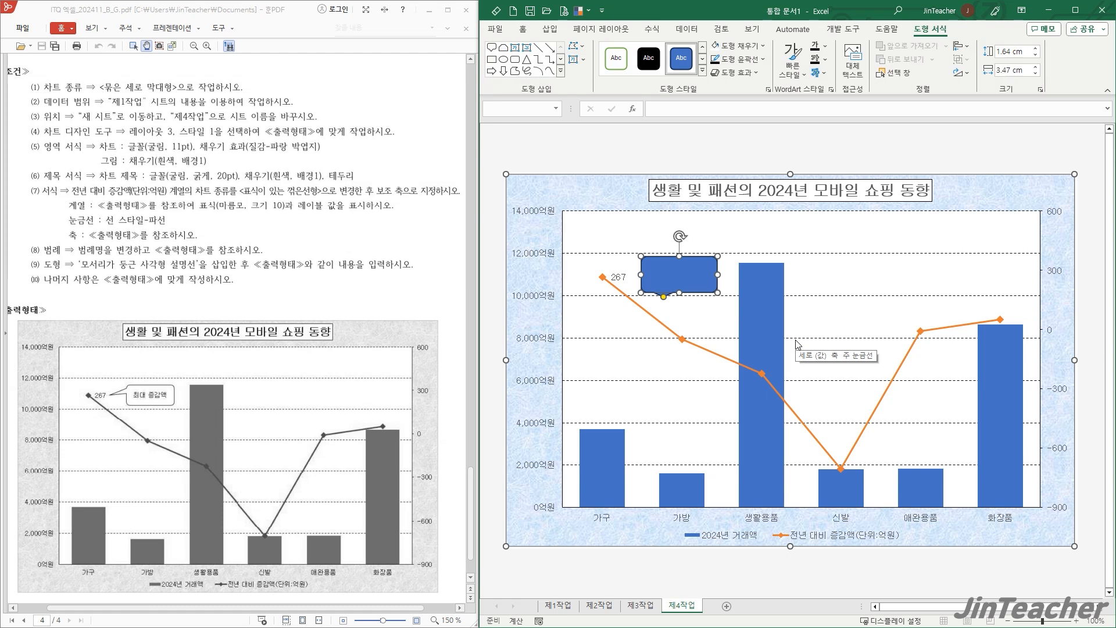
{"action": "type", "text": "최대 증감액"}
- Set the callout text to the 굴림 font and centre it both vertically and horizontally
{"action": "left_click", "coordinate": [718, 286]}
{"action": "left_click", "coordinate": [523, 30]}
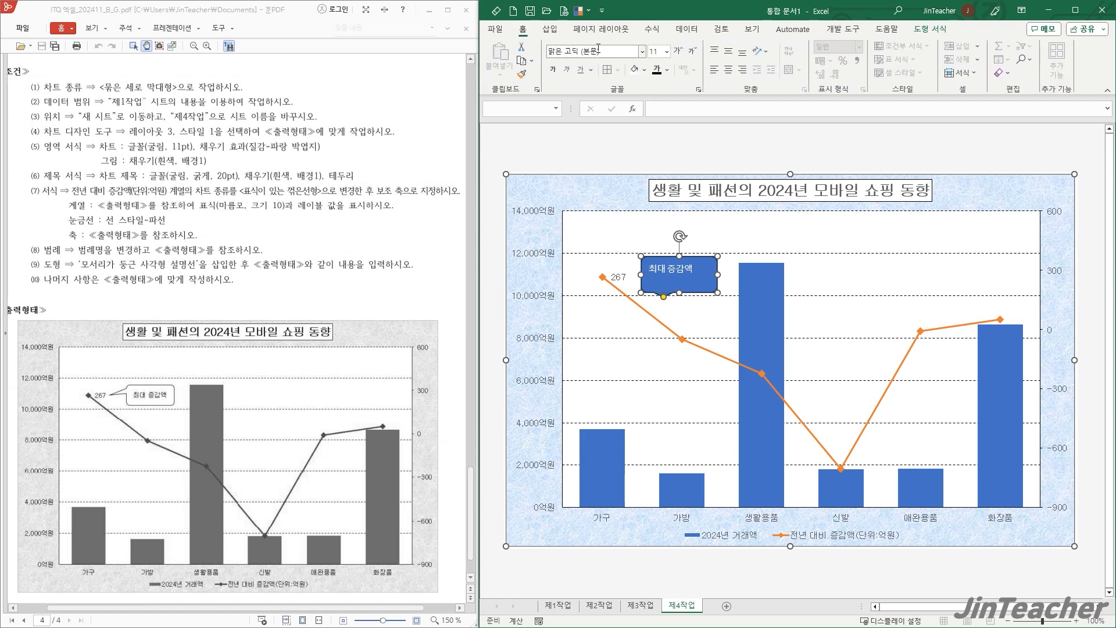
{"action": "left_click", "coordinate": [614, 52]}
{"action": "type", "text": "굴림"}
{"action": "key", "text": "Return"}
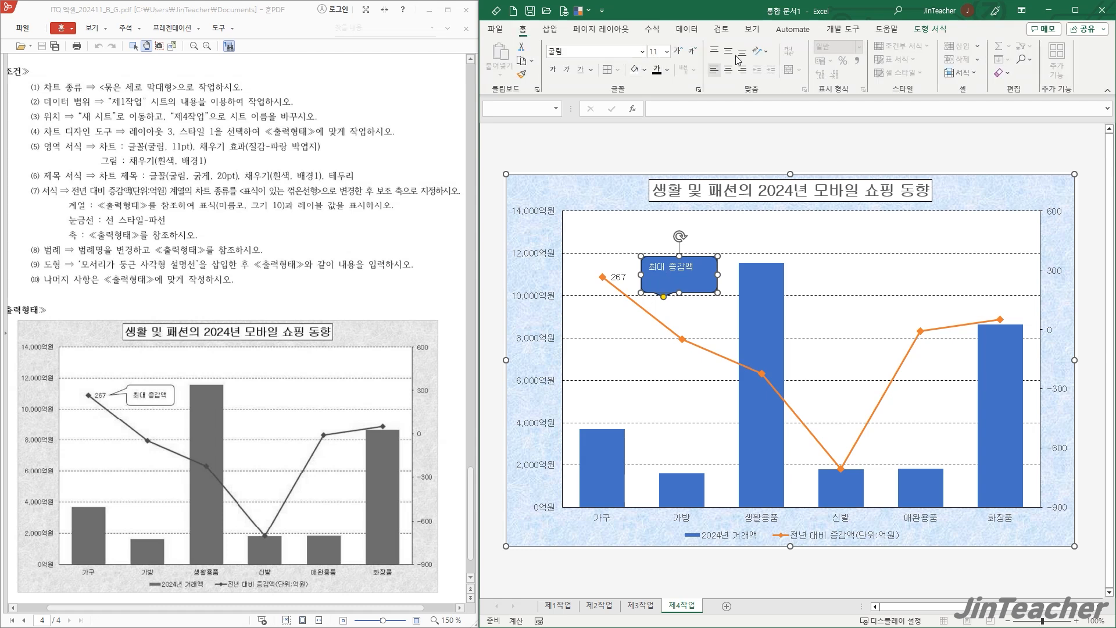
{"action": "left_click", "coordinate": [729, 51]}
{"action": "left_click", "coordinate": [735, 71]}
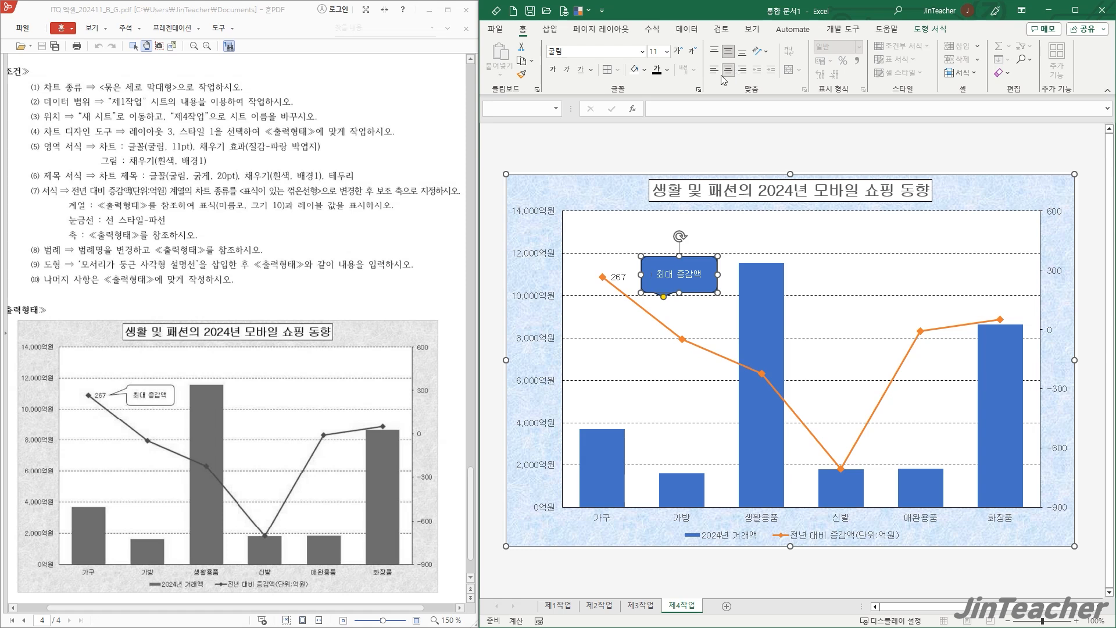
- Give the callout black text and a white fill
{"action": "left_click", "coordinate": [668, 69]}
{"action": "left_click", "coordinate": [667, 118]}
{"action": "left_click", "coordinate": [644, 69]}
{"action": "left_click", "coordinate": [634, 119]}
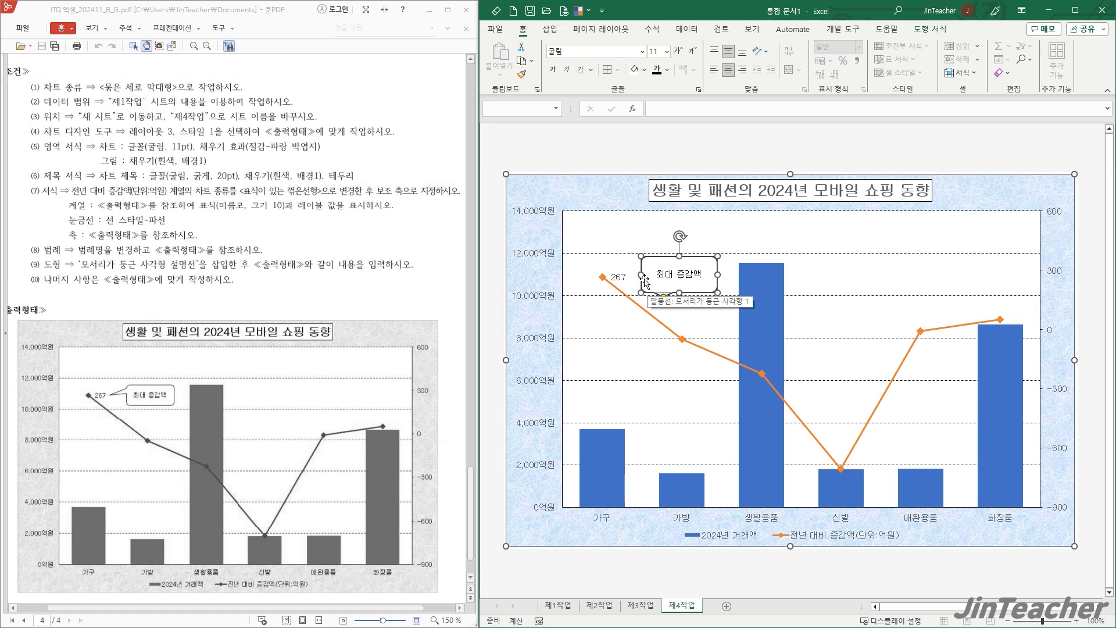
- Make the callout slightly smaller and point its tail at the 267 data label as in the output example
{"action": "left_click_drag", "start_coordinate": [642, 274], "coordinate": [653, 276]}
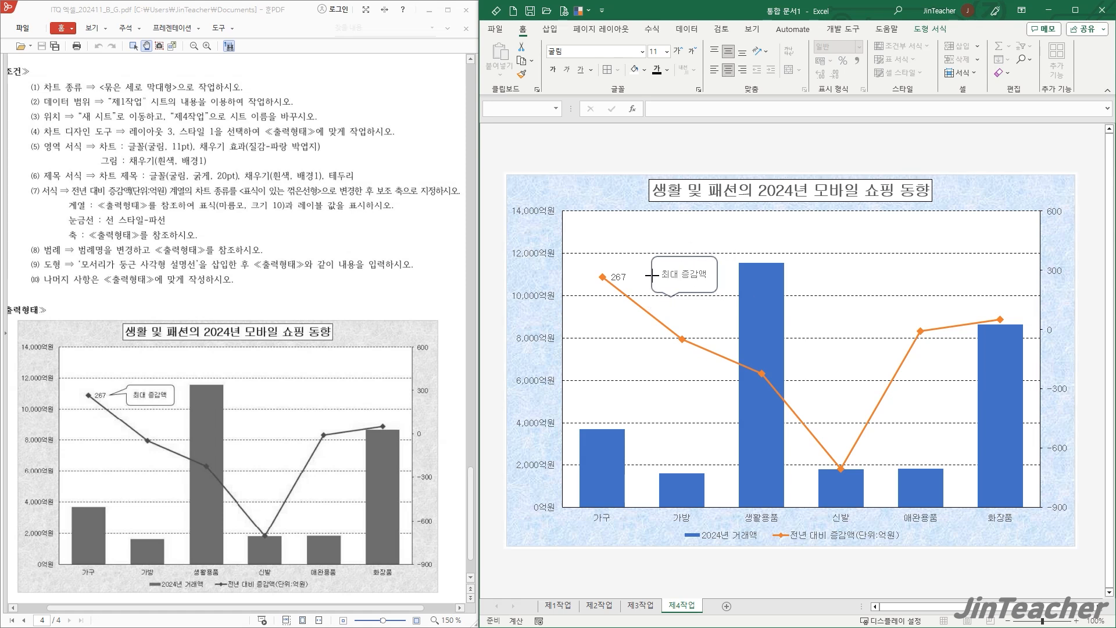
{"action": "left_click", "coordinate": [683, 261]}
{"action": "mouse_move", "coordinate": [683, 261]}
{"action": "left_mouse_down"}
{"action": "mouse_move", "coordinate": [687, 288]}
{"action": "mouse_move", "coordinate": [637, 278]}
{"action": "mouse_move", "coordinate": [682, 261]}
{"action": "left_mouse_up"}
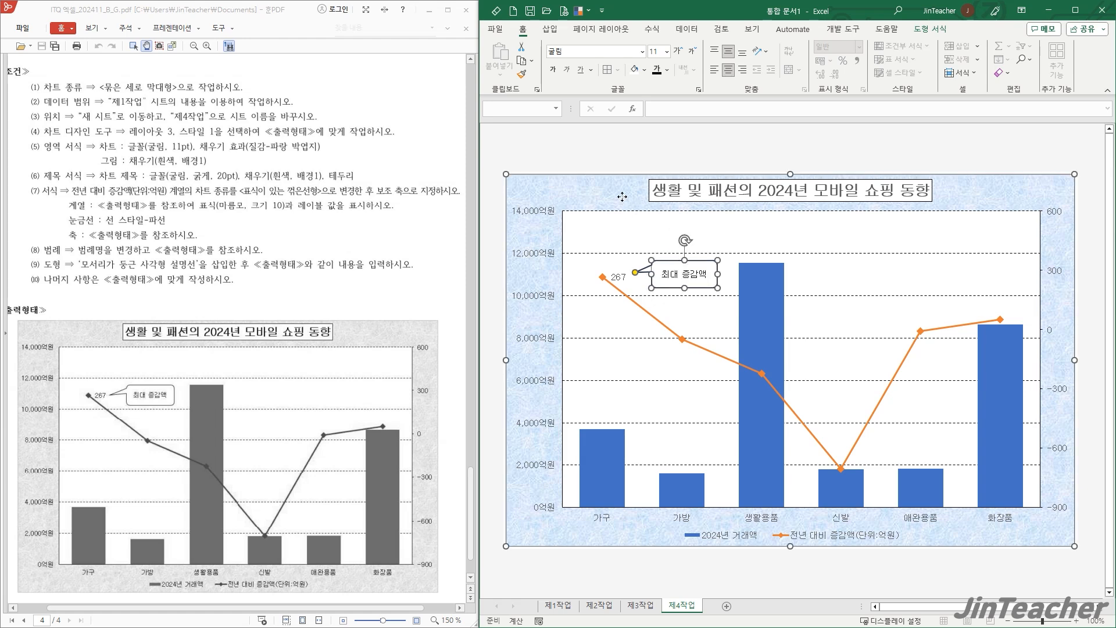
{"action": "left_click", "coordinate": [622, 198]}
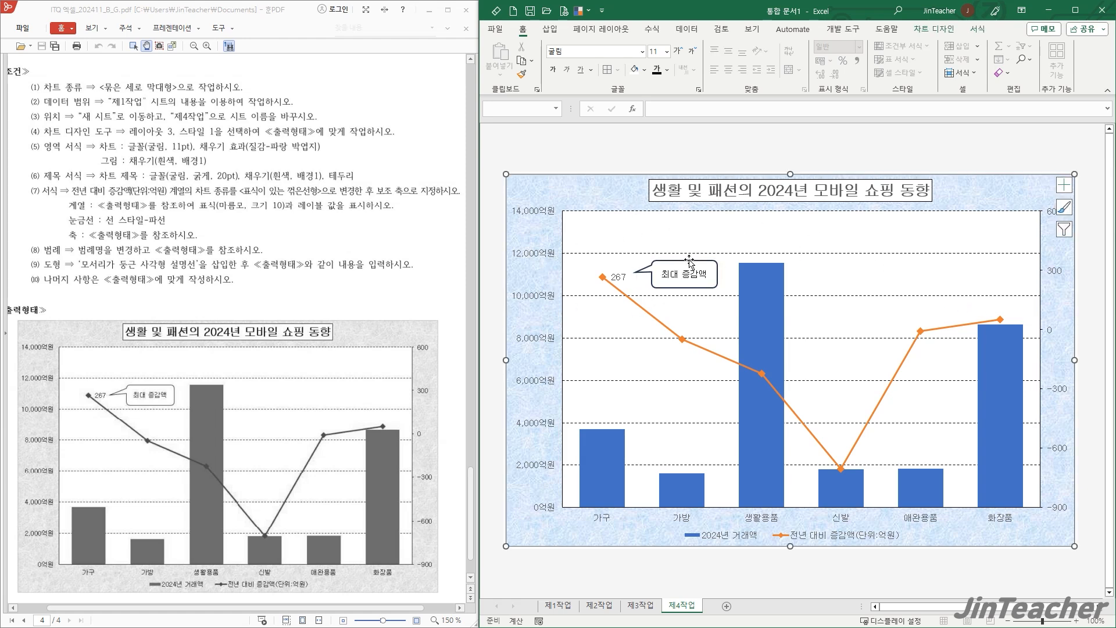
- Go back to the function requirements in the exam paper and open the 제1작업 sheet
{"action": "scroll", "coordinate": [357, 308], "scroll_direction": "up", "scroll_amount": 15}
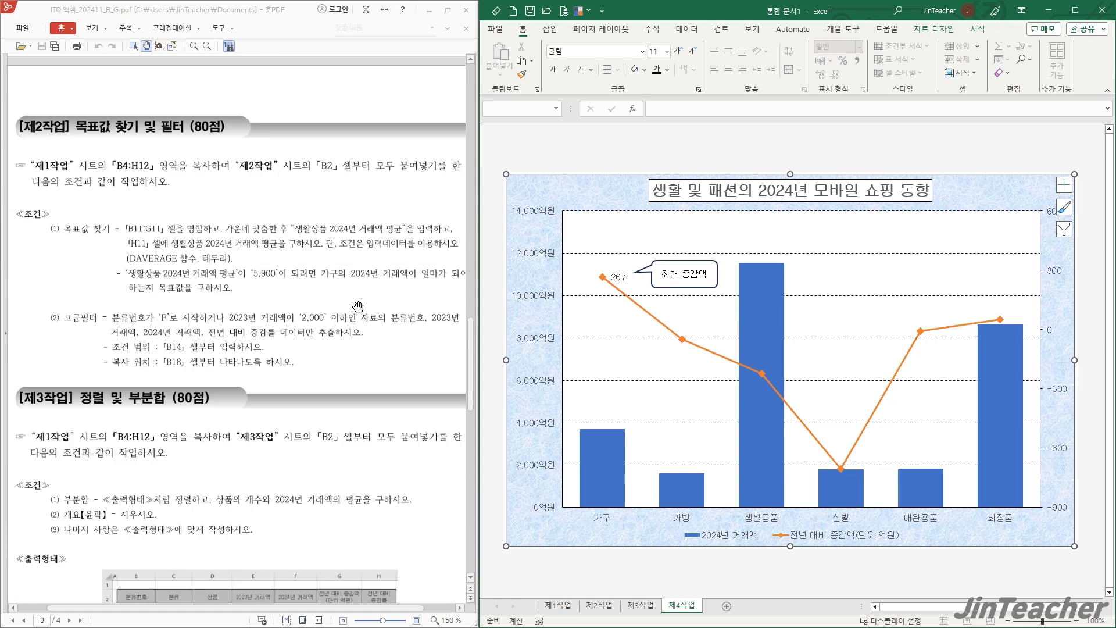
{"action": "scroll", "coordinate": [358, 308], "scroll_direction": "up", "scroll_amount": 4}
{"action": "scroll", "coordinate": [357, 308], "scroll_direction": "down", "scroll_amount": 2}
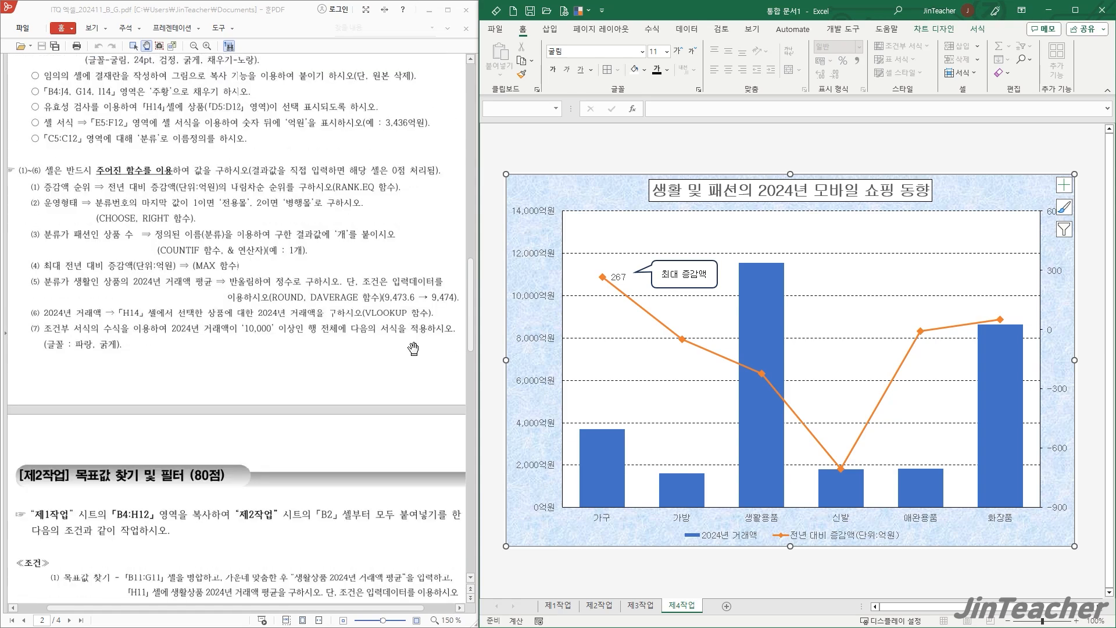
{"action": "left_click", "coordinate": [560, 605]}
{"action": "left_click", "coordinate": [851, 396]}
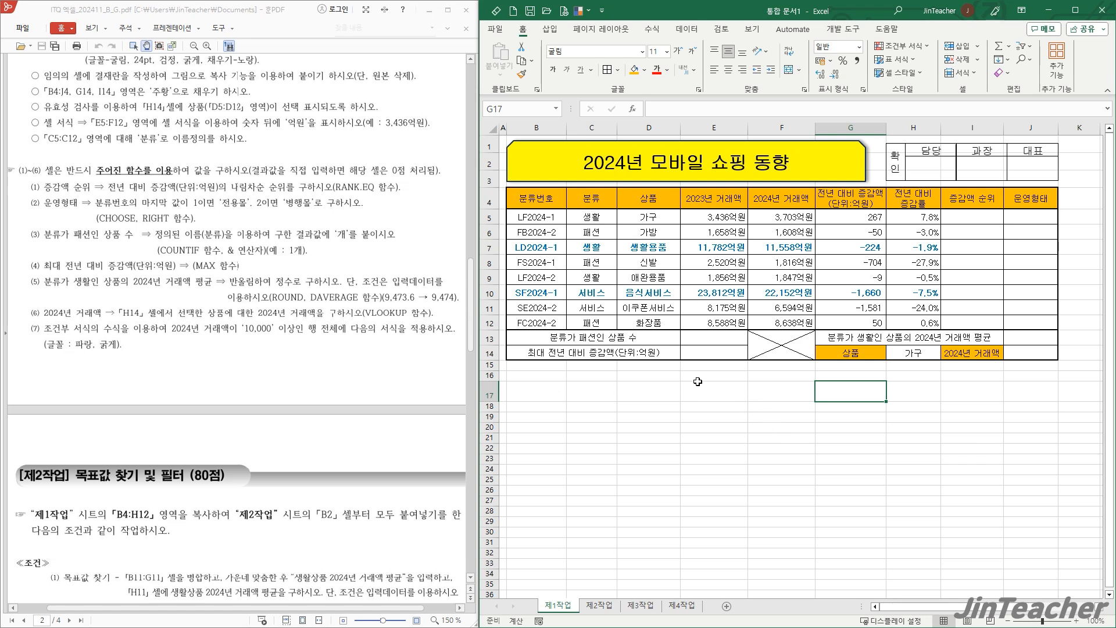
- Save the workbook in the ITQ folder with the candidate number and name as its file name
{"action": "key", "text": "F12"}
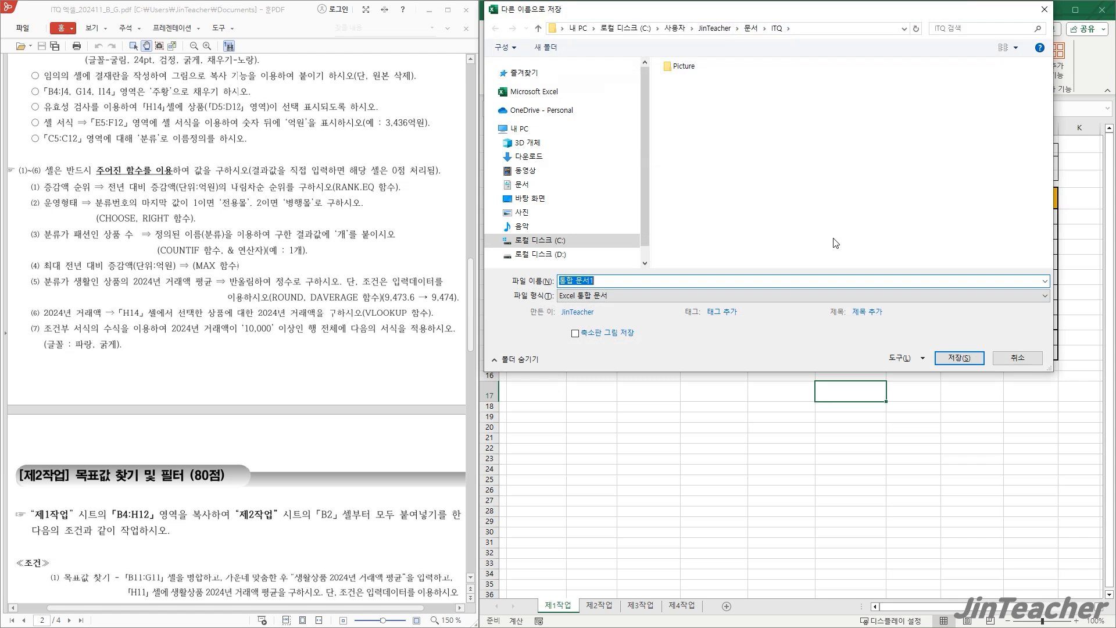
{"action": "left_click", "coordinate": [959, 358]}
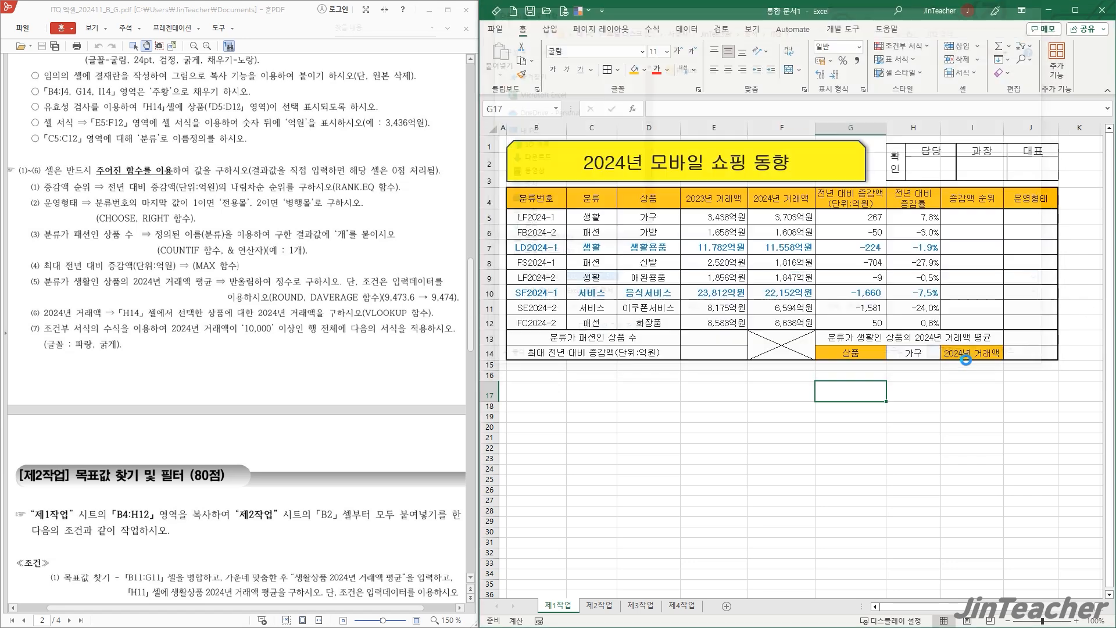
- Examine the function requirements in the exam paper and the table range D5:F12 that the 2024년 거래액 lookup needs
{"action": "left_click_drag", "start_coordinate": [195, 365], "coordinate": [134, 371]}
{"action": "scroll", "coordinate": [119, 343], "scroll_direction": "up", "scroll_amount": 1}
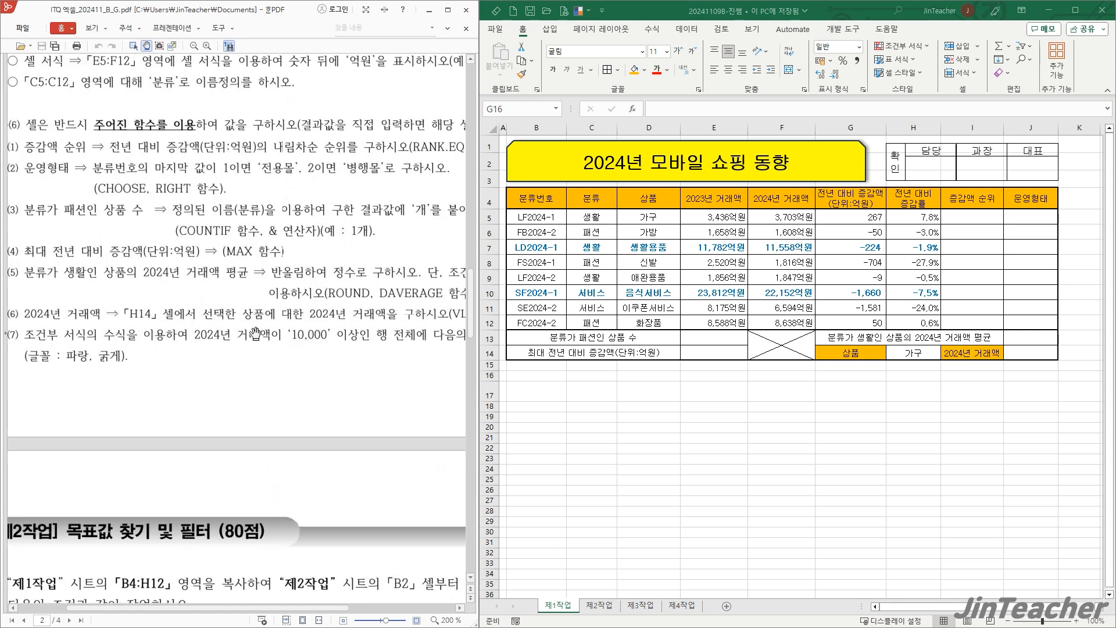
{"action": "scroll", "coordinate": [332, 364], "scroll_direction": "right", "scroll_amount": 3}
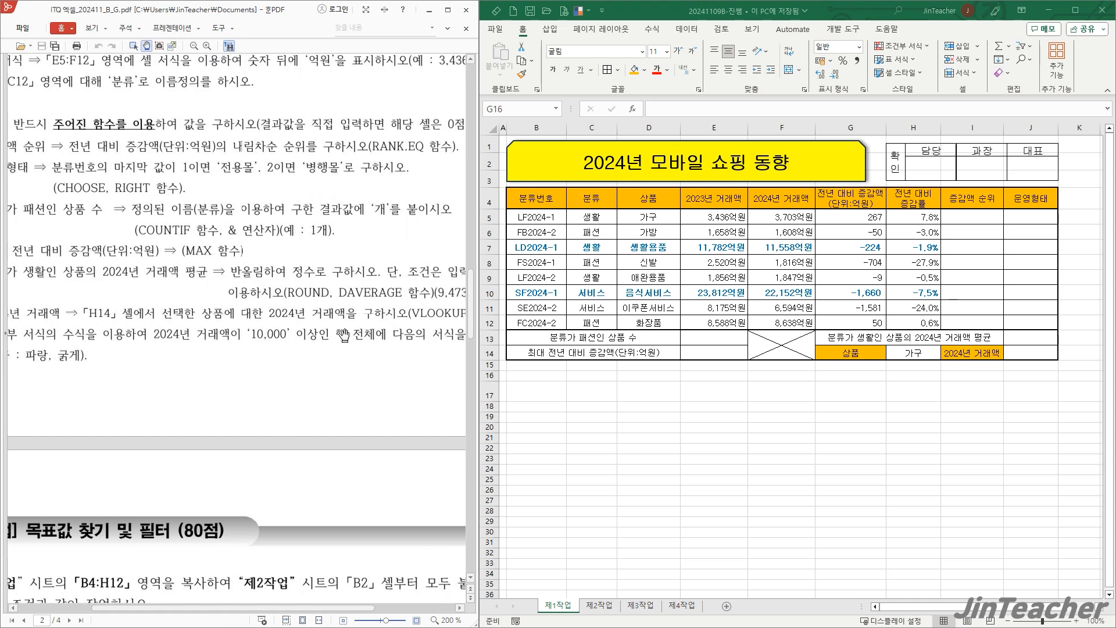
{"action": "scroll", "coordinate": [332, 358], "scroll_direction": "down", "scroll_amount": 1}
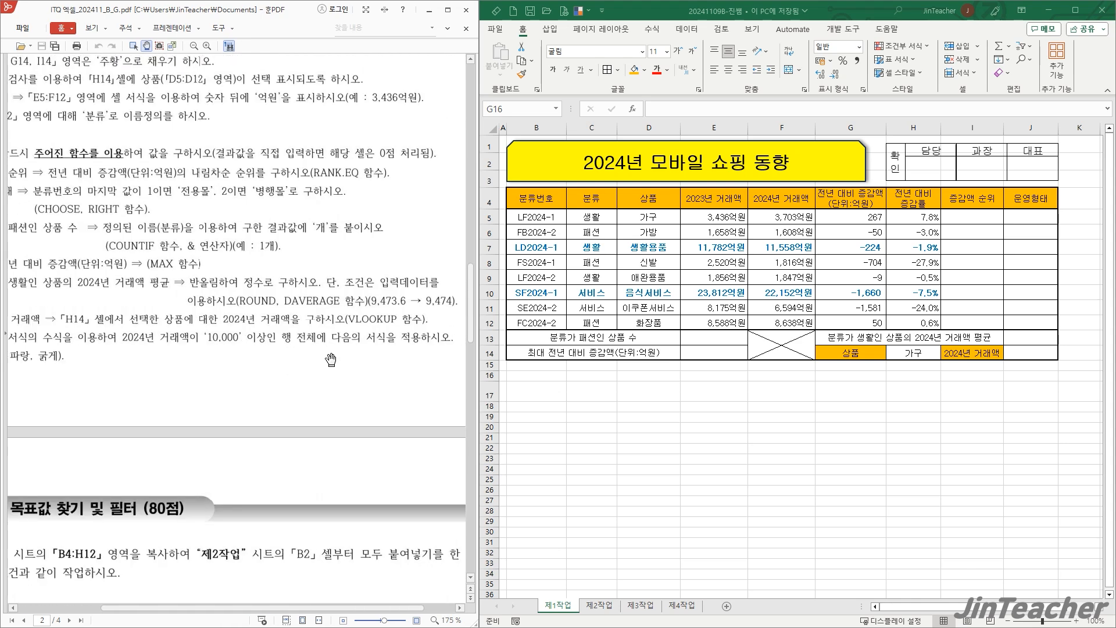
{"action": "left_click", "coordinate": [1040, 354]}
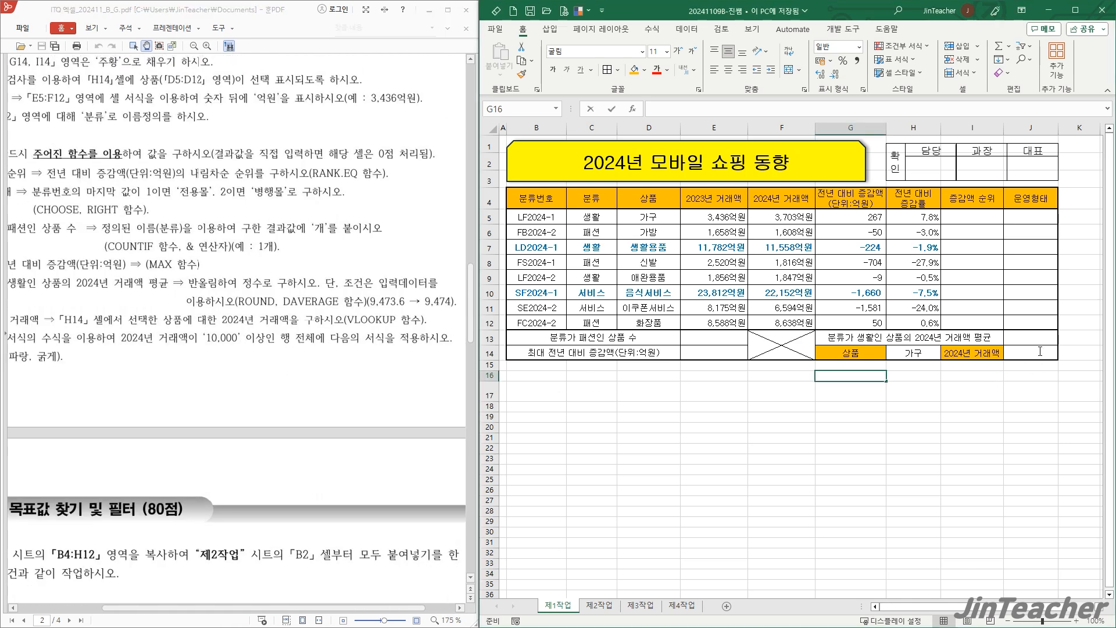
{"action": "left_click", "coordinate": [1040, 351]}
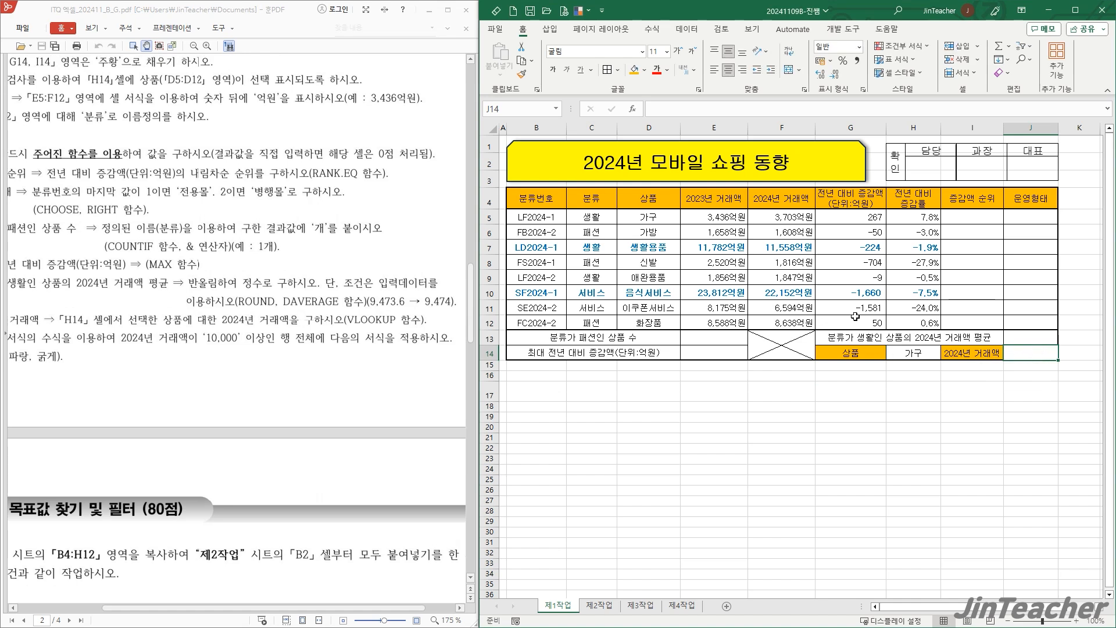
{"action": "left_click", "coordinate": [785, 200]}
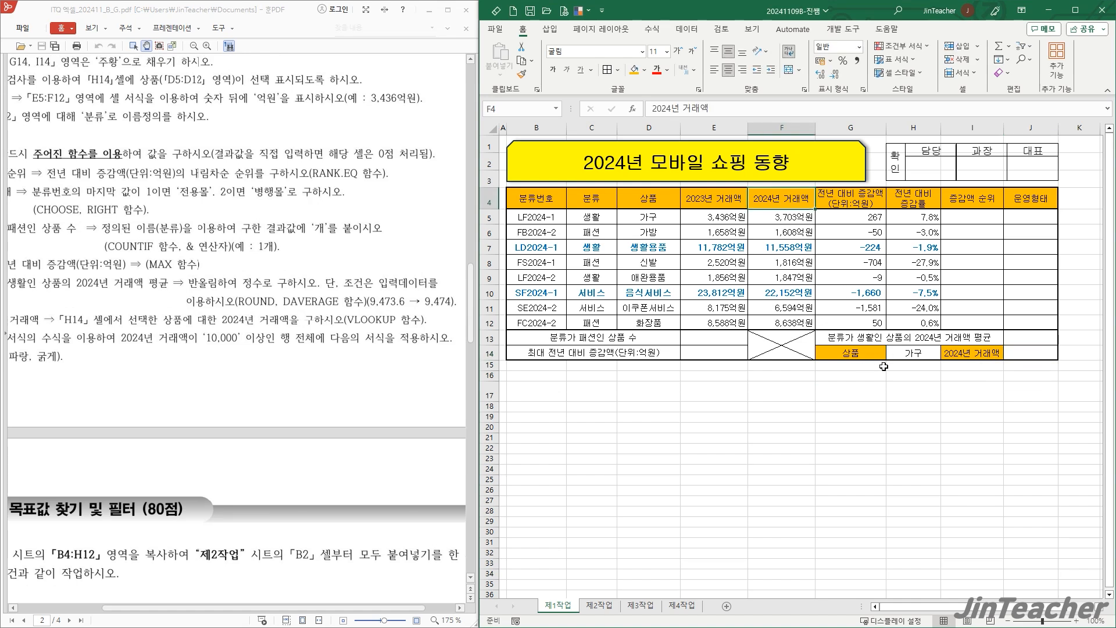
{"action": "left_click_drag", "start_coordinate": [638, 219], "coordinate": [765, 327]}
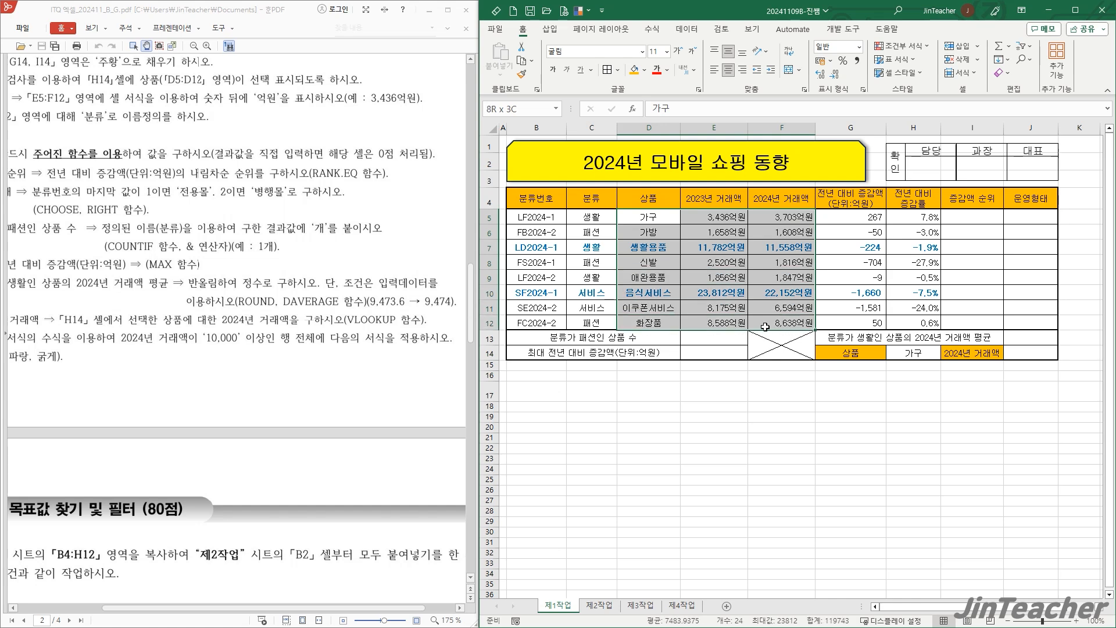
- Start a VLOOKUP function in cell J14 and place its arguments dialog clear of the data table
{"action": "left_click", "coordinate": [1025, 357]}
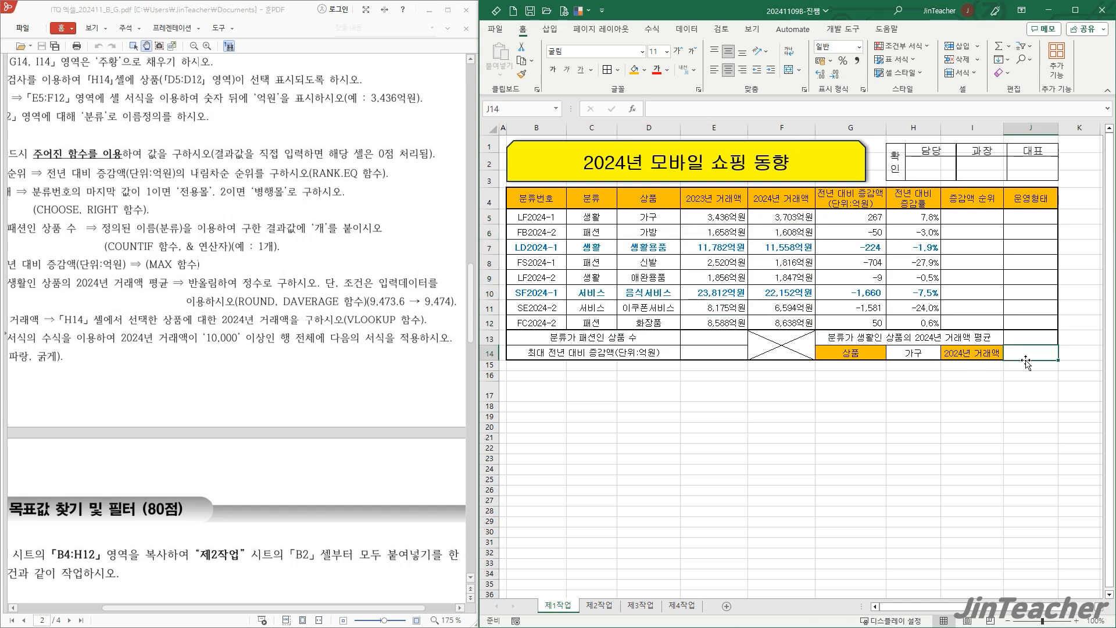
{"action": "left_click", "coordinate": [632, 109]}
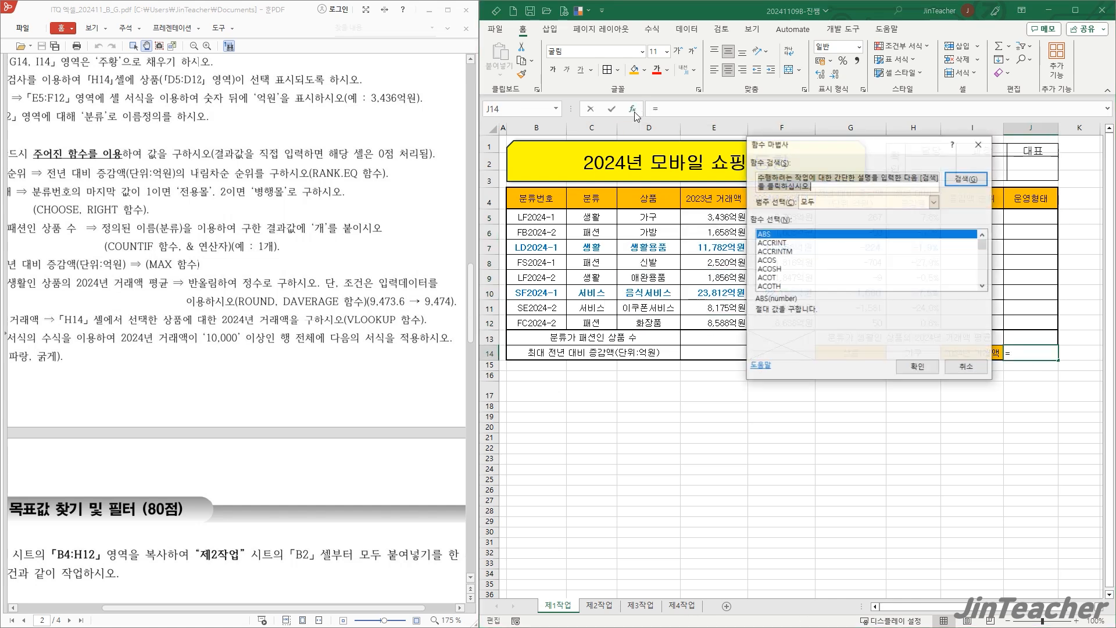
{"action": "left_click", "coordinate": [823, 203]}
{"action": "left_click", "coordinate": [818, 223]}
{"action": "left_click", "coordinate": [813, 261]}
{"action": "key", "text": "v"}
{"action": "scroll", "coordinate": [813, 261], "scroll_direction": "down", "scroll_amount": 1}
{"action": "scroll", "coordinate": [815, 263], "scroll_direction": "down", "scroll_amount": 2}
{"action": "left_click", "coordinate": [800, 286]}
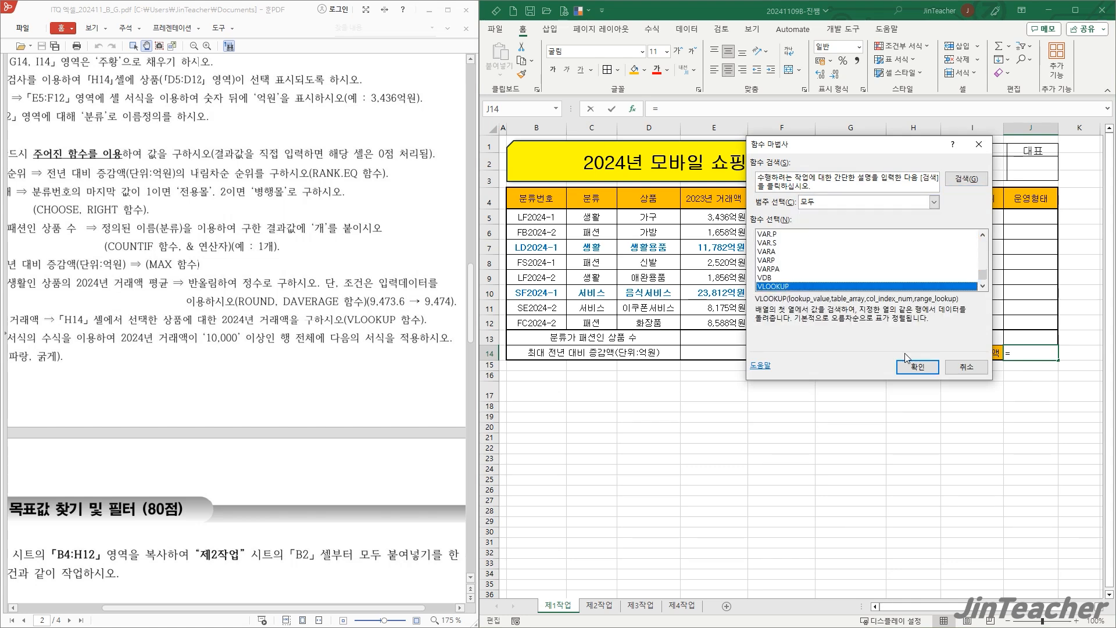
{"action": "left_click", "coordinate": [914, 367]}
{"action": "left_click_drag", "start_coordinate": [839, 297], "coordinate": [399, 331]}
- Set the VLOOKUP lookup value to H14 and the table array to D5:F12
{"action": "left_click", "coordinate": [362, 247]}
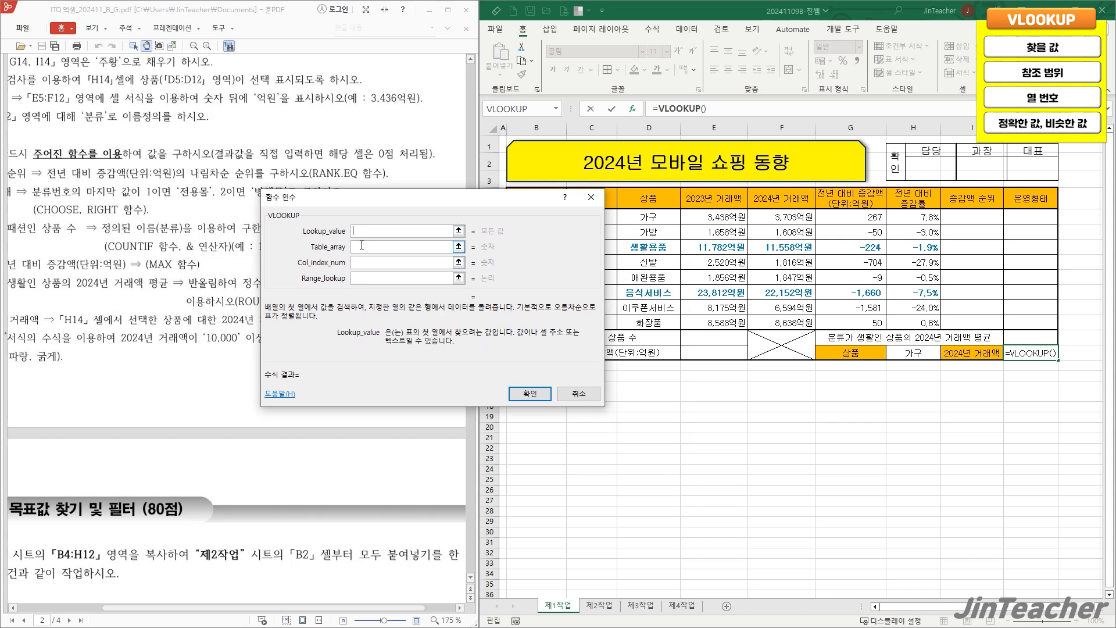
{"action": "left_click", "coordinate": [357, 263]}
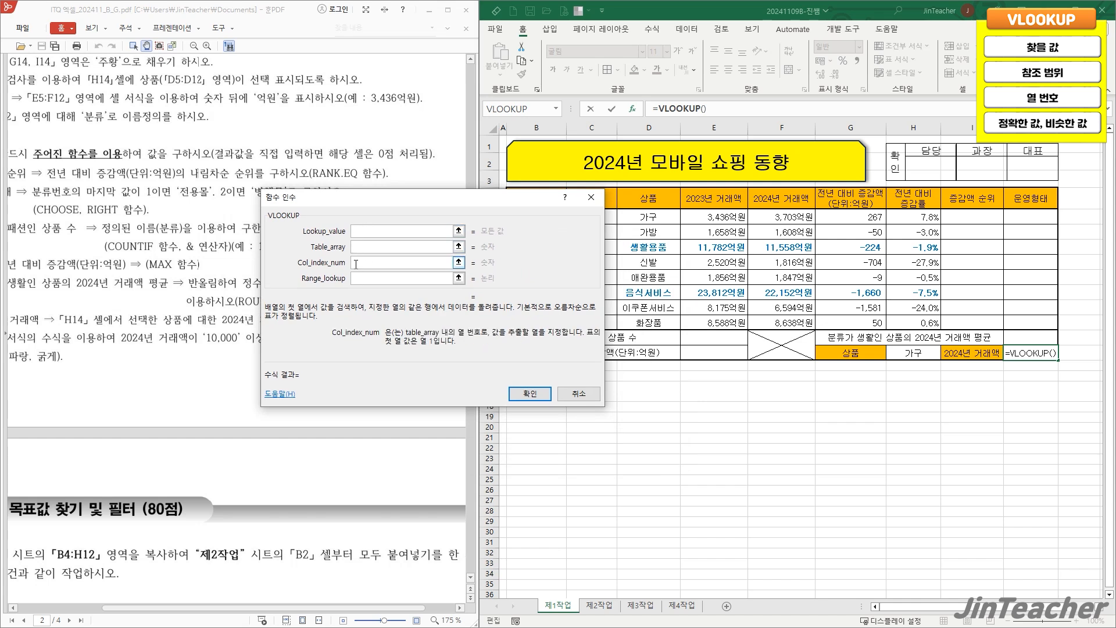
{"action": "left_click", "coordinate": [359, 279]}
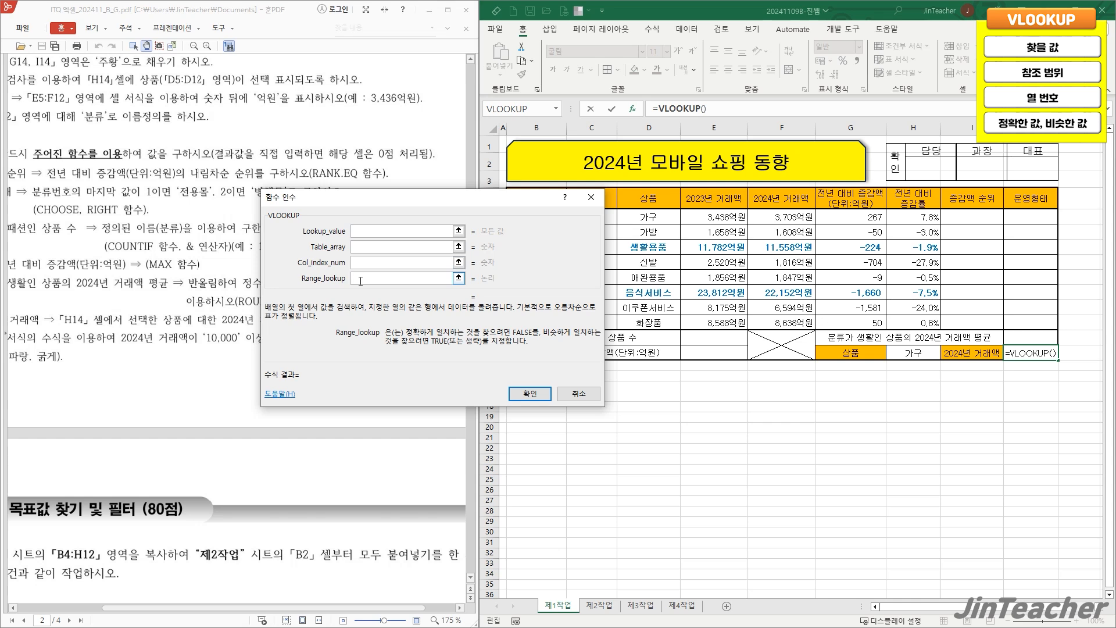
{"action": "left_click", "coordinate": [365, 232]}
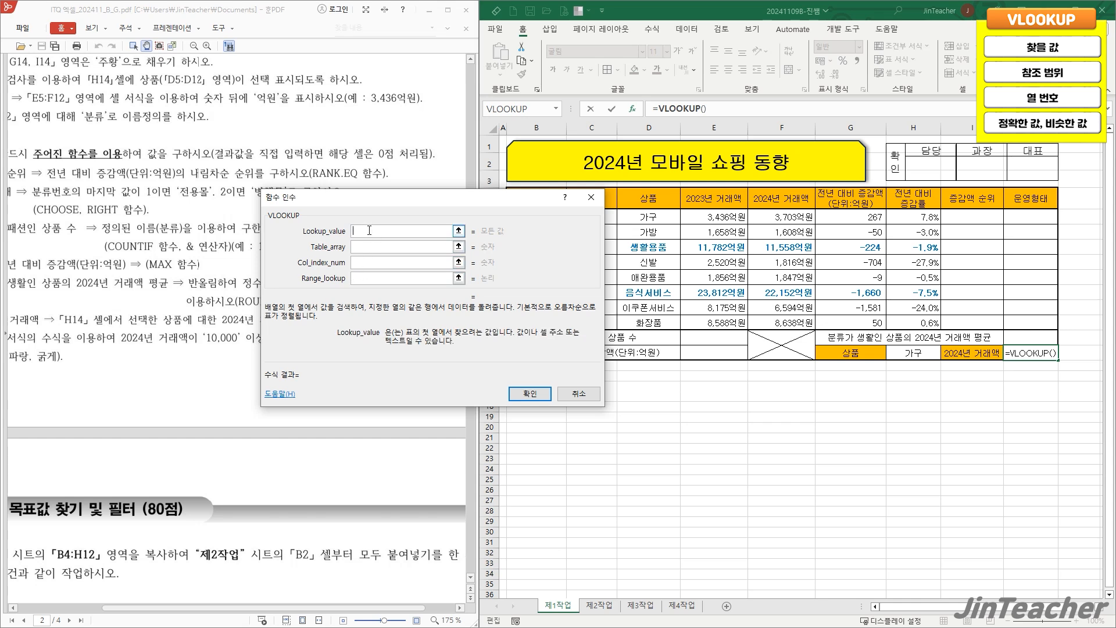
{"action": "left_click", "coordinate": [905, 352]}
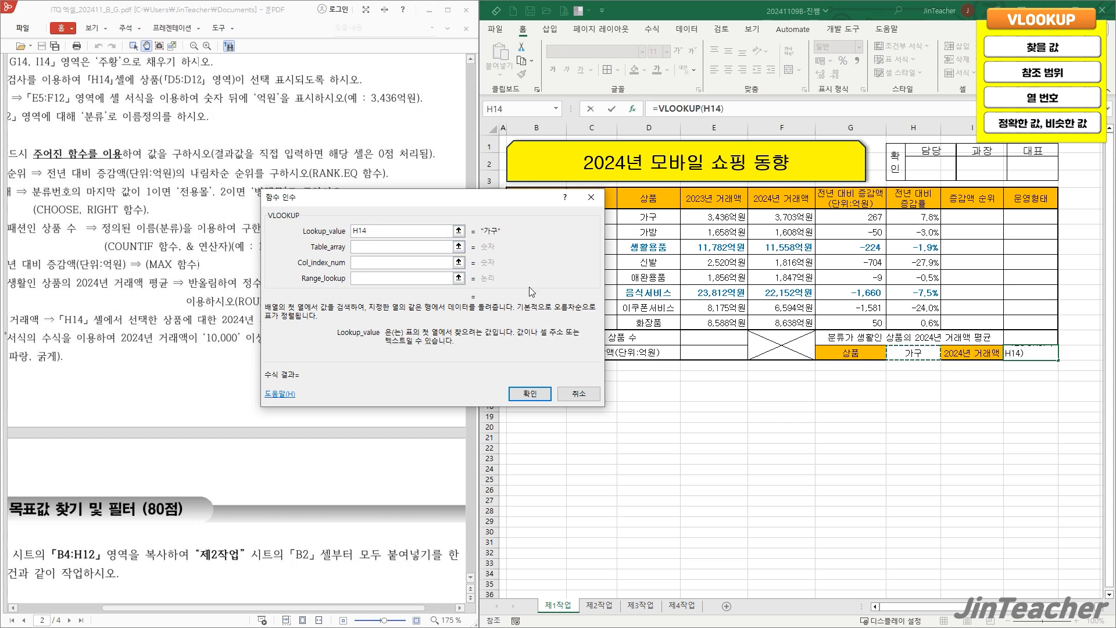
{"action": "key", "text": "Tab"}
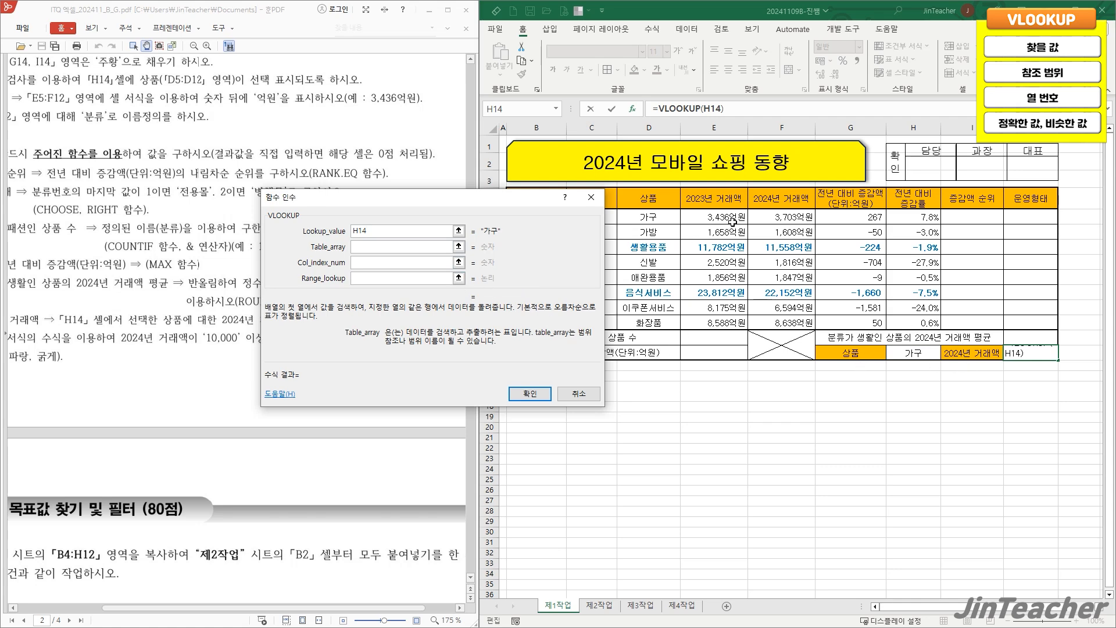
{"action": "left_click_drag", "start_coordinate": [649, 219], "coordinate": [775, 318]}
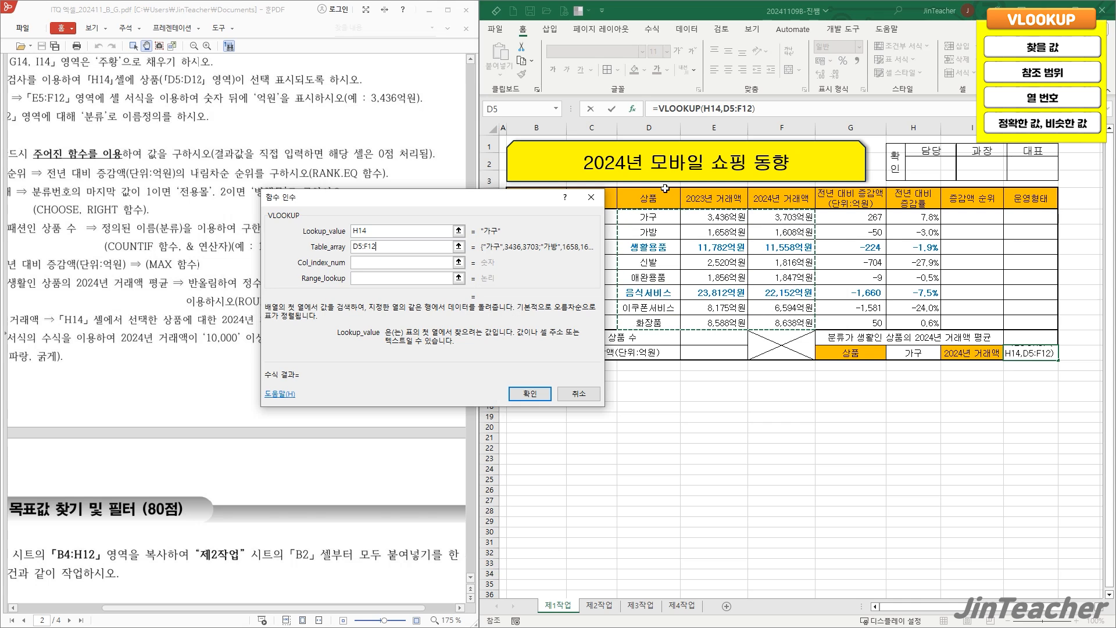
- Complete the VLOOKUP with column index 3 and range lookup 0, and check it against the 가구 row
{"action": "left_click", "coordinate": [420, 261]}
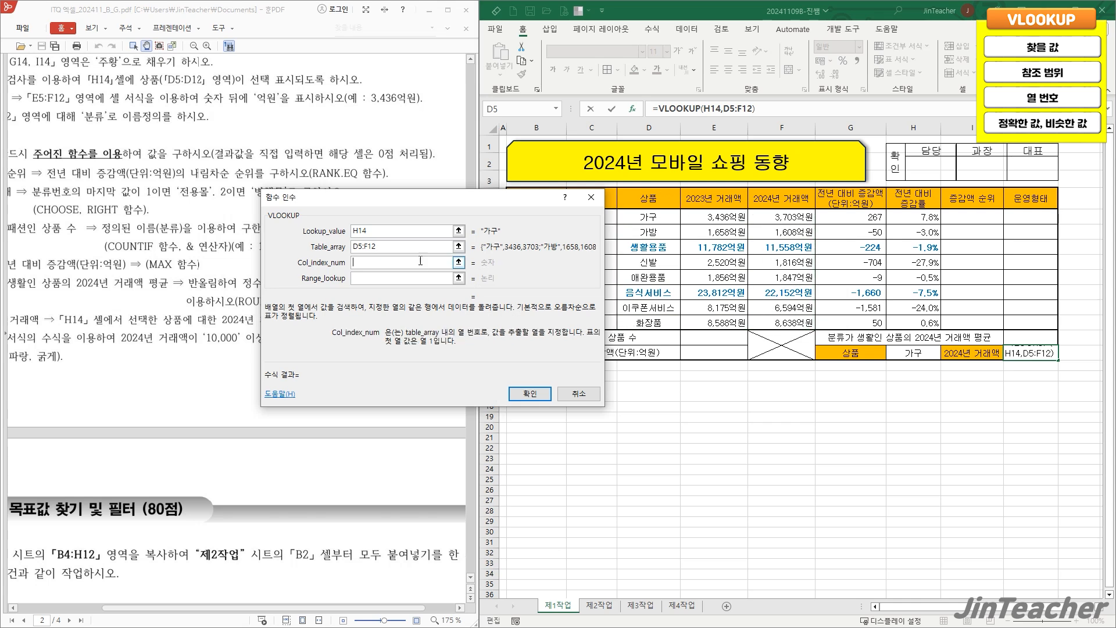
{"action": "type", "text": "3"}
{"action": "left_click", "coordinate": [407, 279]}
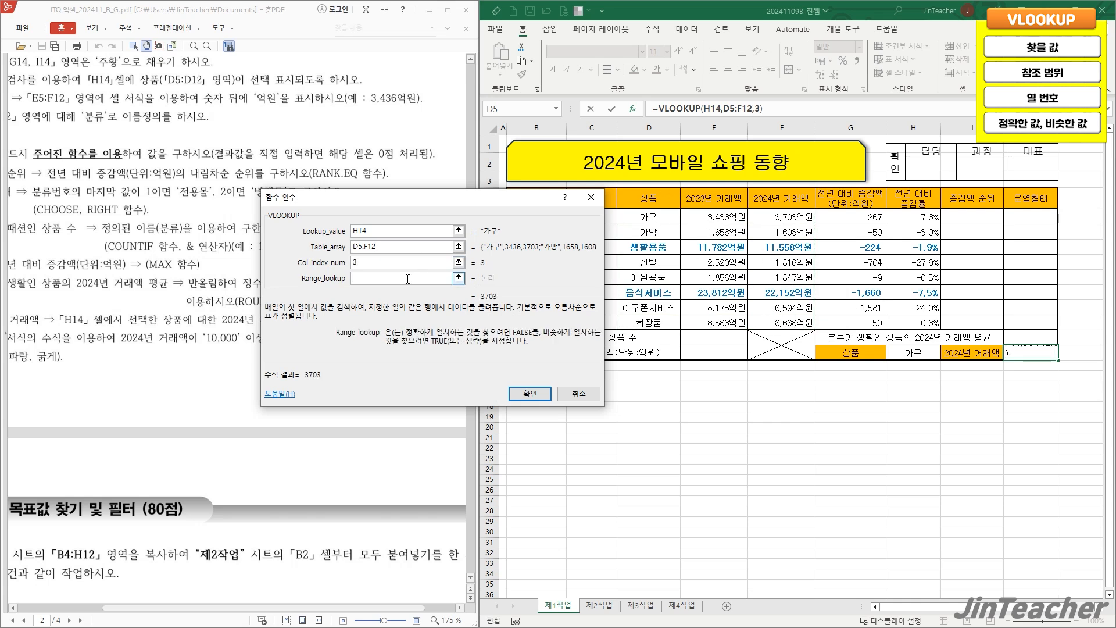
{"action": "type", "text": "0"}
{"action": "left_click", "coordinate": [526, 393]}
{"action": "left_click_drag", "start_coordinate": [650, 216], "coordinate": [775, 230]}
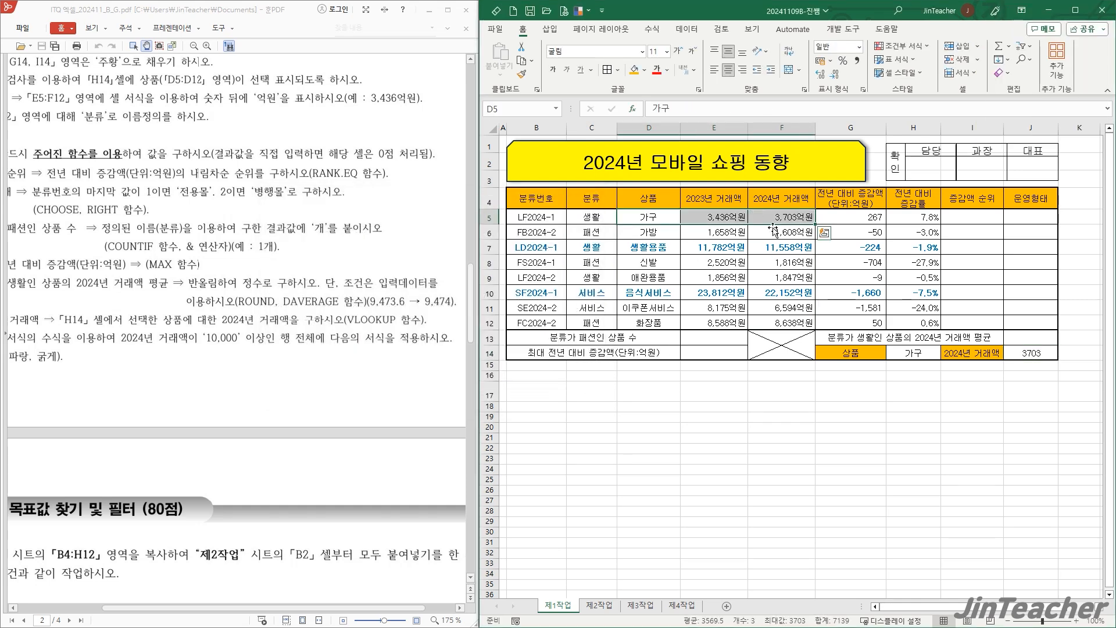
- Examine the exam paper's requirement for the 생활 2024년 거래액 평균 and the condition cells C4:C5 and table range C4:F12 it needs
{"action": "left_click", "coordinate": [1031, 352]}
{"action": "left_click_drag", "start_coordinate": [198, 378], "coordinate": [249, 373]}
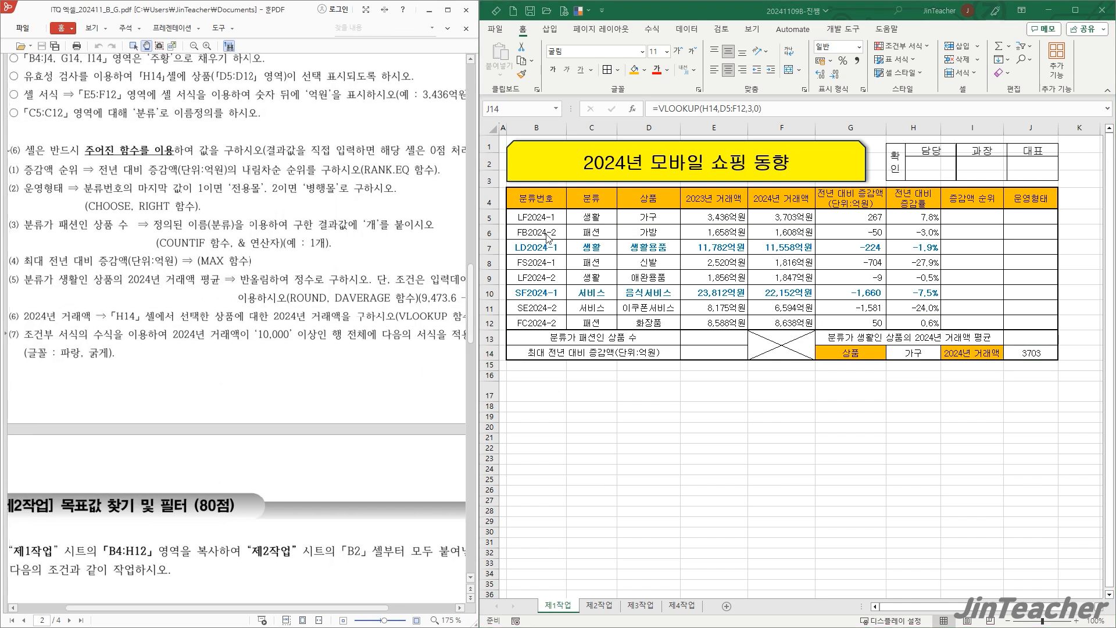
{"action": "left_click_drag", "start_coordinate": [584, 200], "coordinate": [587, 218]}
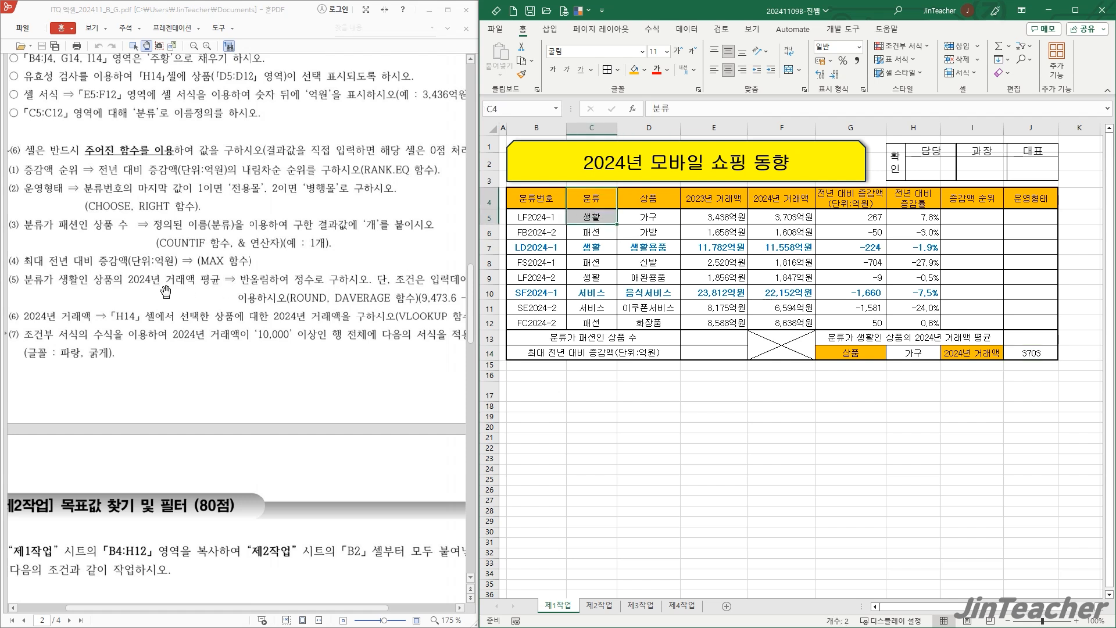
{"action": "left_click", "coordinate": [779, 207]}
{"action": "left_click", "coordinate": [287, 385]}
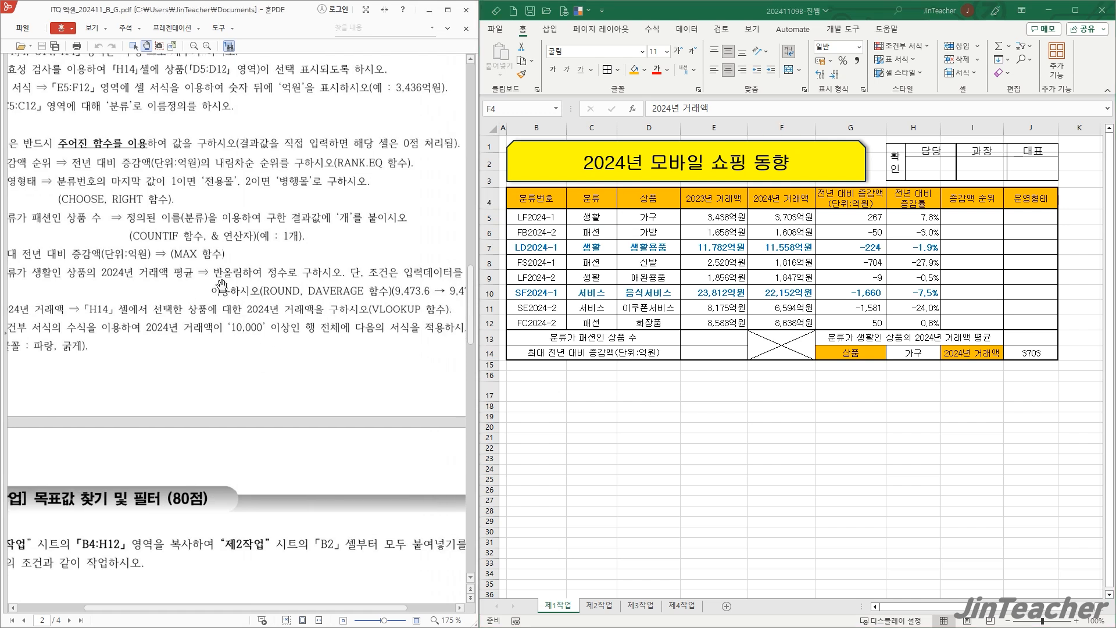
{"action": "left_click_drag", "start_coordinate": [312, 343], "coordinate": [296, 341]}
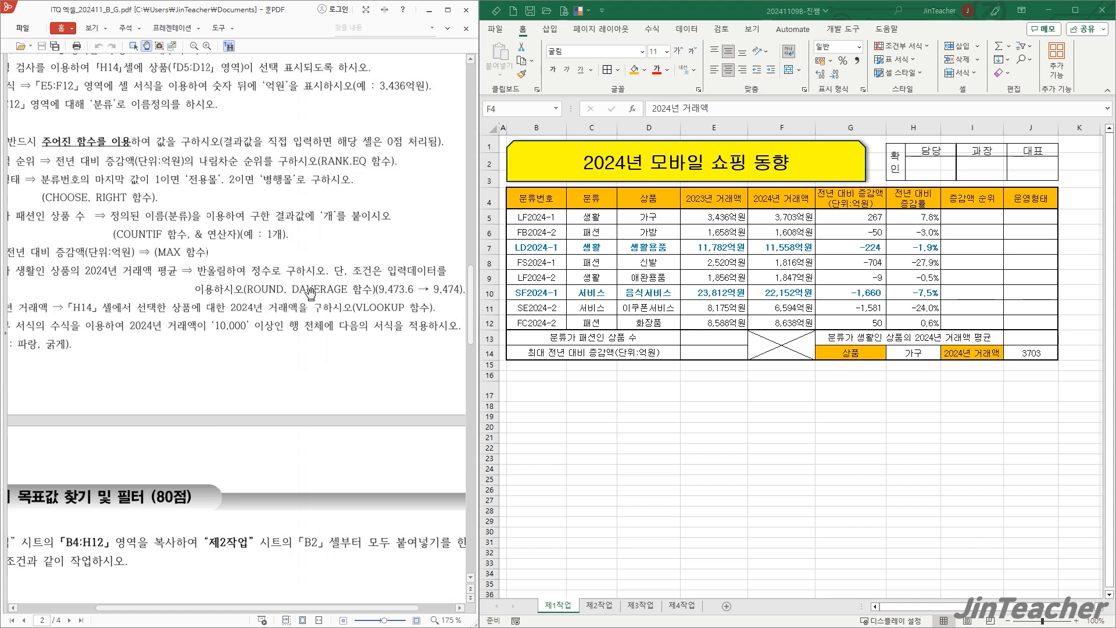
{"action": "left_click", "coordinate": [744, 422]}
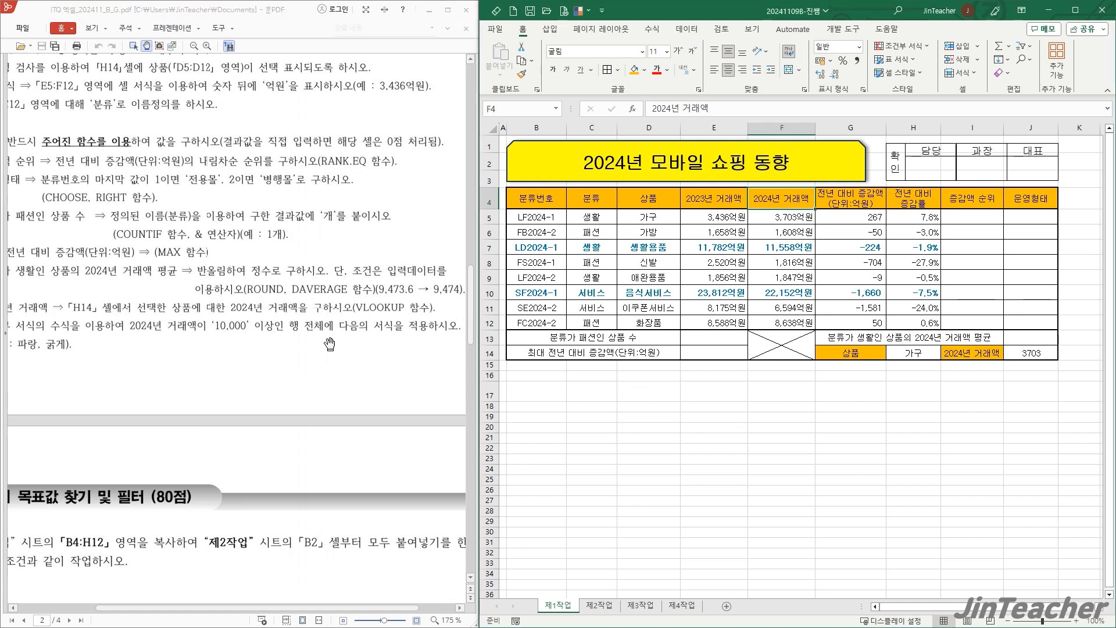
{"action": "left_click_drag", "start_coordinate": [603, 215], "coordinate": [792, 318]}
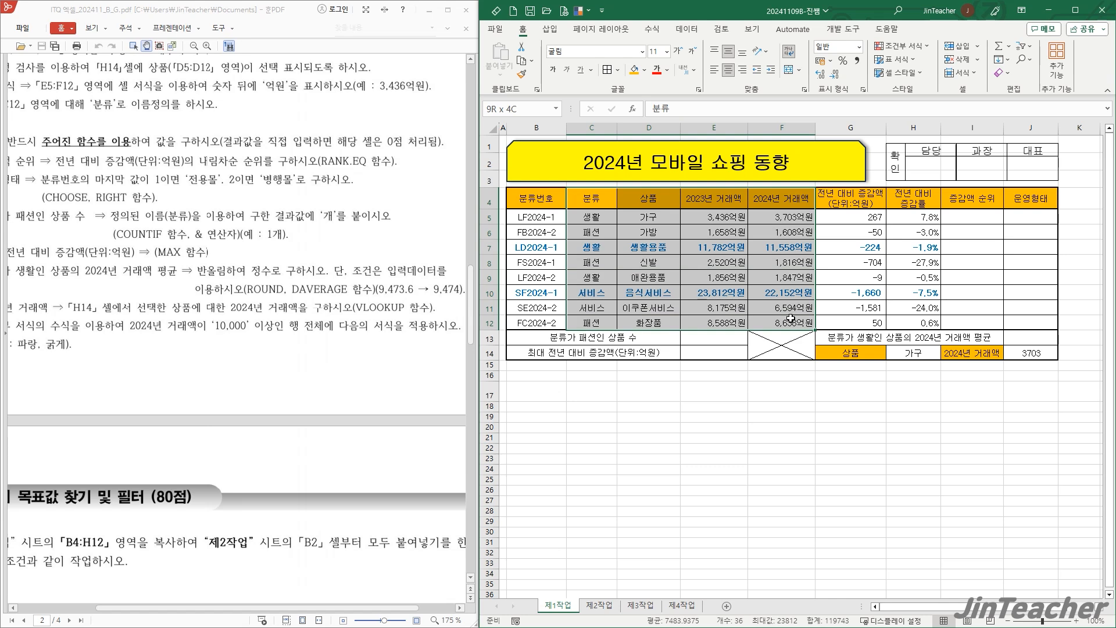
- Start a DAVERAGE function in cell J13 and place its arguments dialog clear of the data table
{"action": "left_click", "coordinate": [1042, 344]}
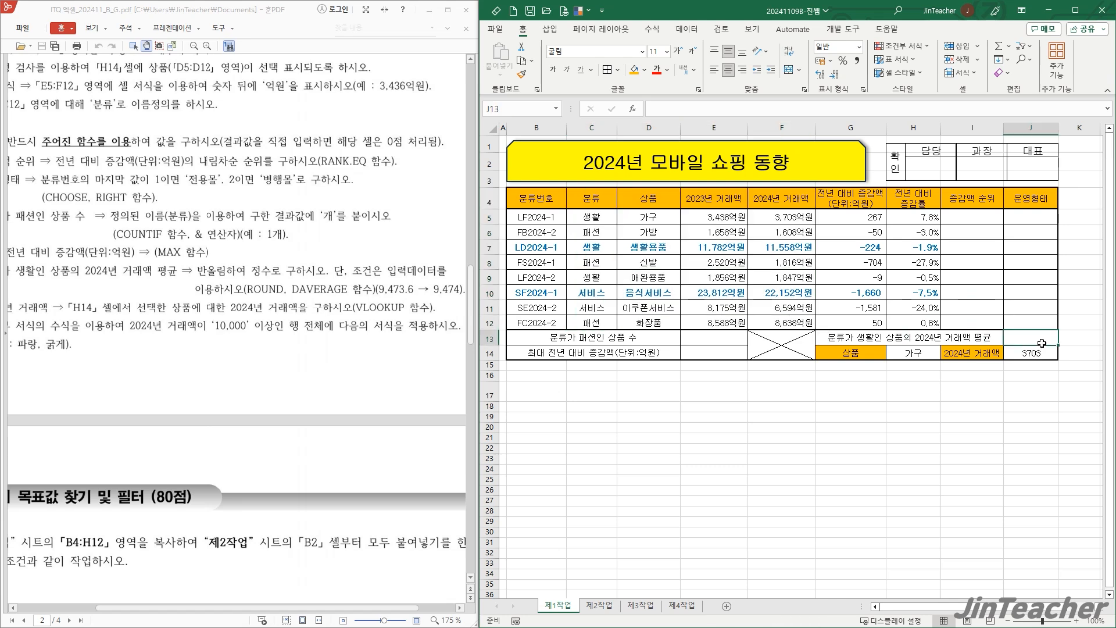
{"action": "left_click", "coordinate": [633, 109]}
{"action": "left_click", "coordinate": [415, 311]}
{"action": "key", "text": "d"}
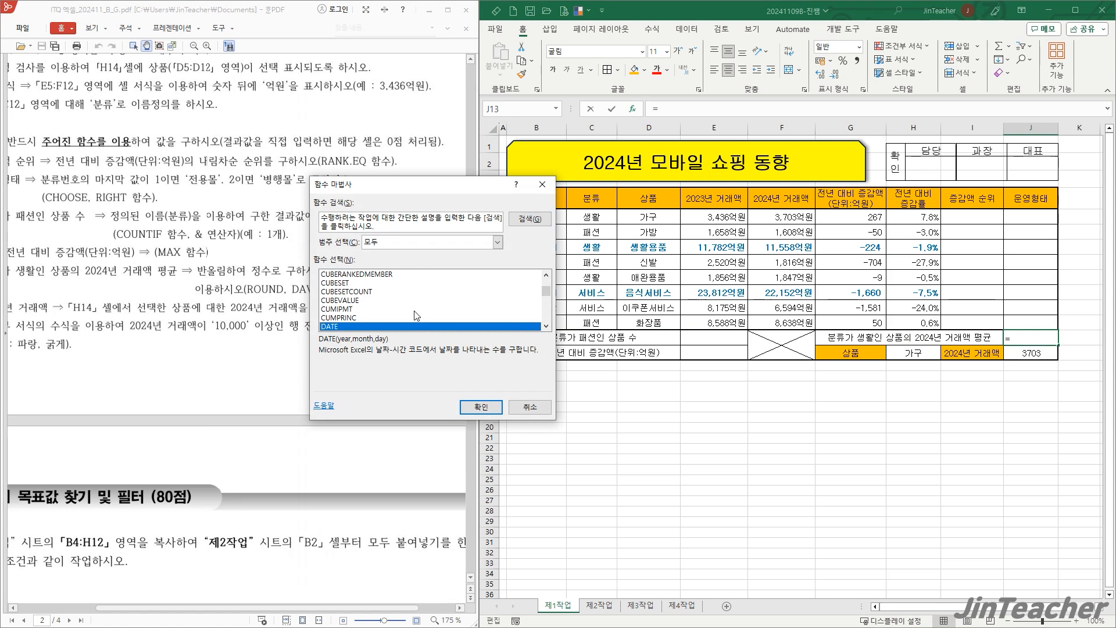
{"action": "scroll", "coordinate": [415, 316], "scroll_direction": "down", "scroll_amount": 1}
{"action": "left_click", "coordinate": [355, 318]}
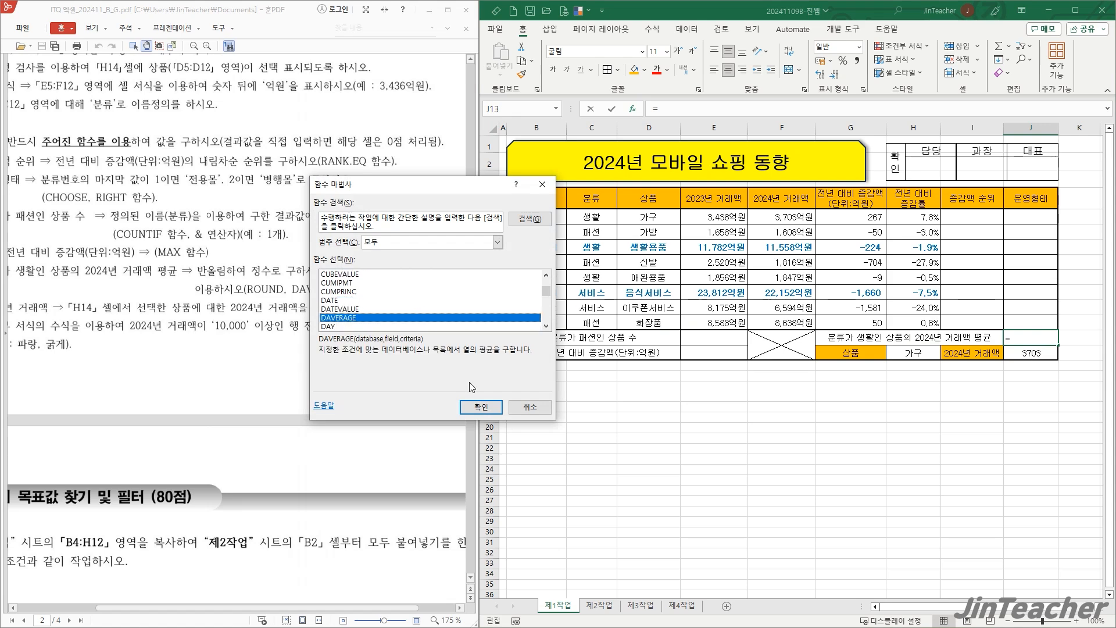
{"action": "left_click", "coordinate": [493, 407]}
{"action": "left_click_drag", "start_coordinate": [446, 220], "coordinate": [693, 404]}
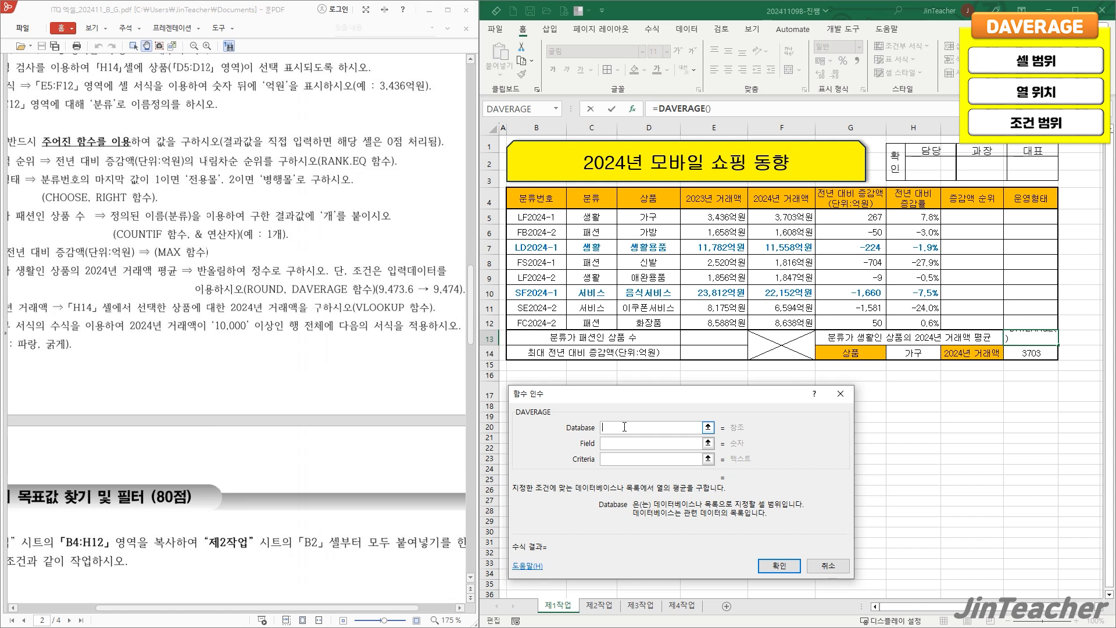
- Complete the DAVERAGE with database C4:F12, field 4 and criteria C4:C5
{"action": "left_click_drag", "start_coordinate": [593, 200], "coordinate": [768, 324]}
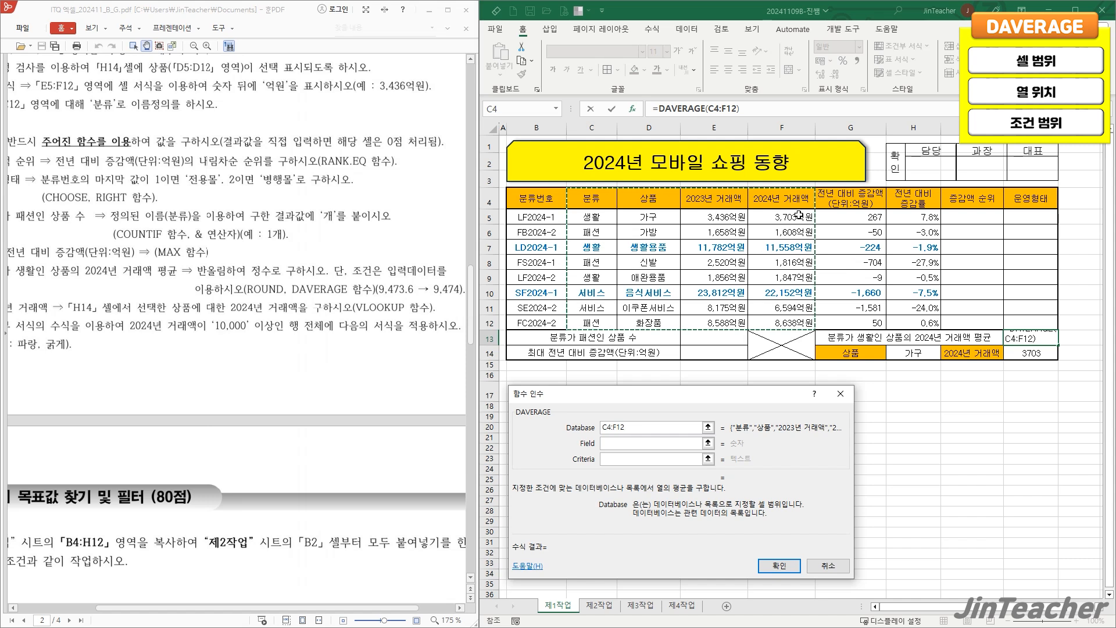
{"action": "left_click", "coordinate": [647, 443]}
{"action": "type", "text": "4"}
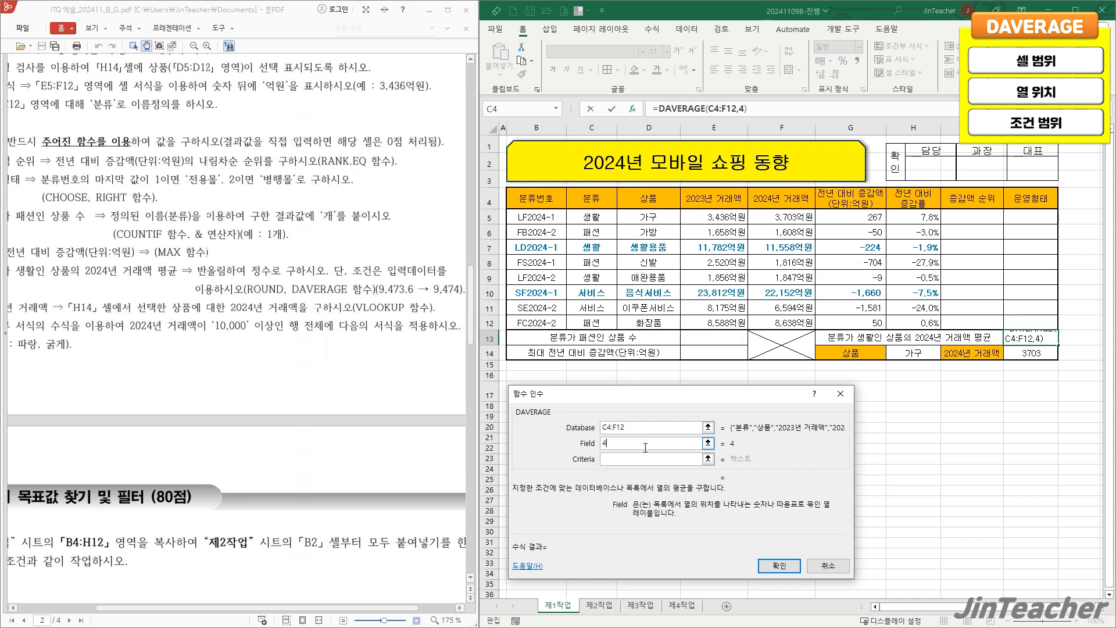
{"action": "key", "text": "Tab"}
{"action": "left_click_drag", "start_coordinate": [604, 200], "coordinate": [599, 216]}
{"action": "left_click", "coordinate": [646, 432]}
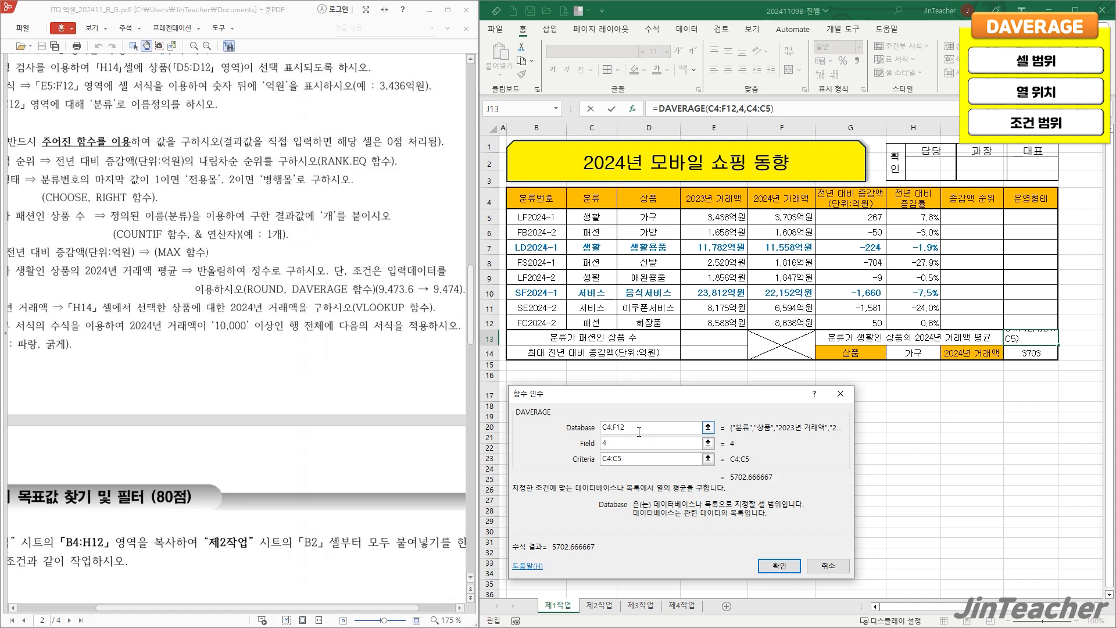
{"action": "left_click_drag", "start_coordinate": [599, 199], "coordinate": [777, 323]}
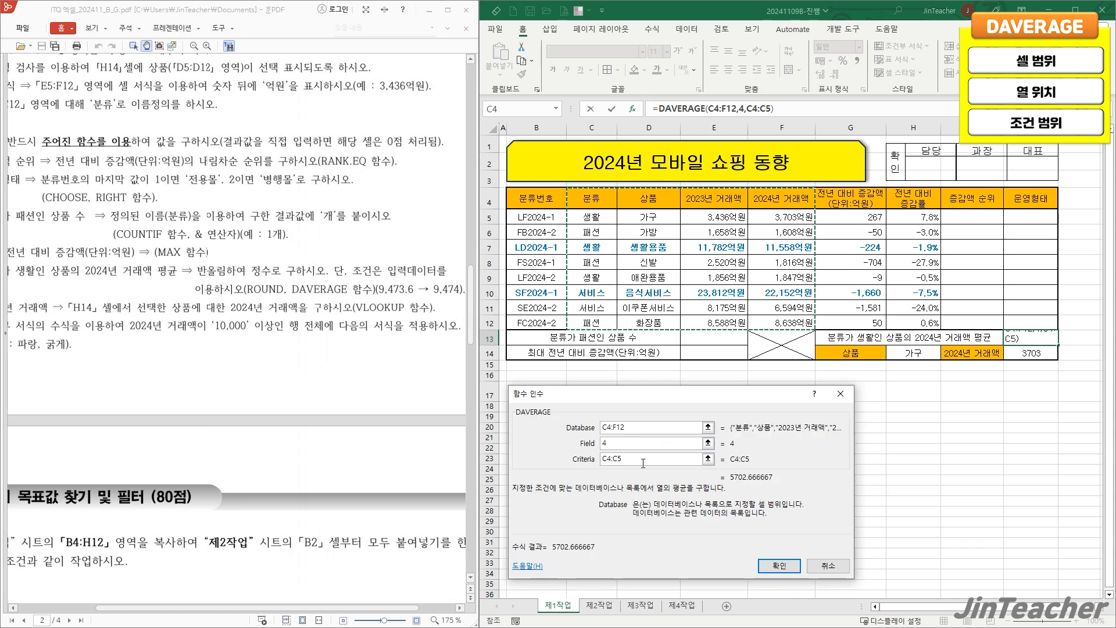
{"action": "left_click", "coordinate": [603, 458]}
{"action": "left_click_drag", "start_coordinate": [588, 200], "coordinate": [589, 217]}
{"action": "left_click", "coordinate": [779, 565]}
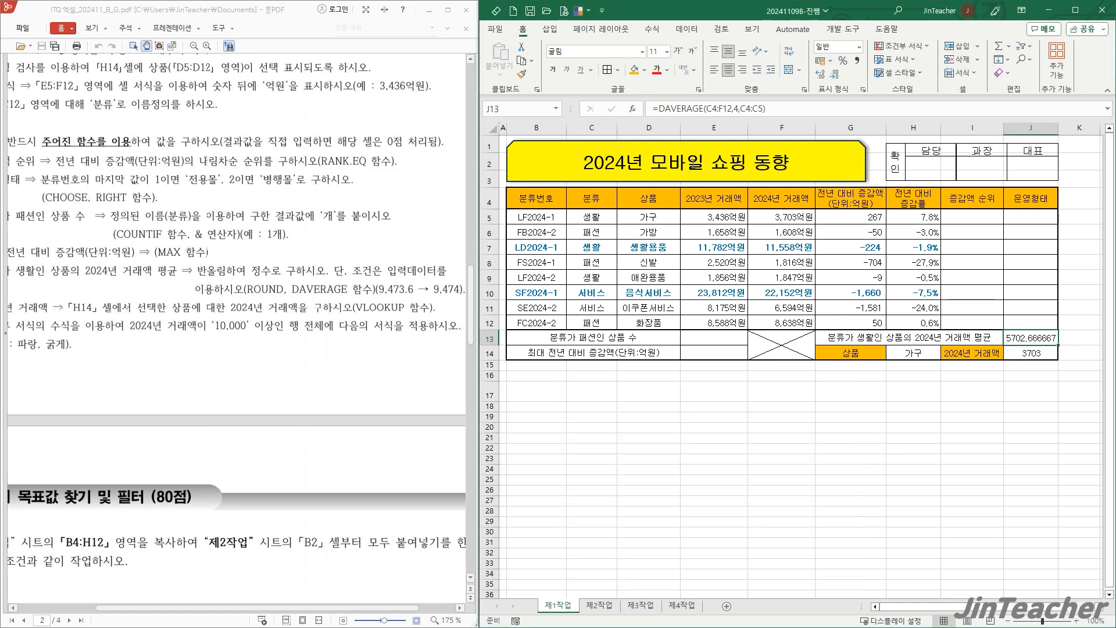
- Cut the DAVERAGE expression out of the J13 formula, keeping the equals sign, and start a ROUND function in its place
{"action": "left_click_drag", "start_coordinate": [659, 109], "coordinate": [797, 110]}
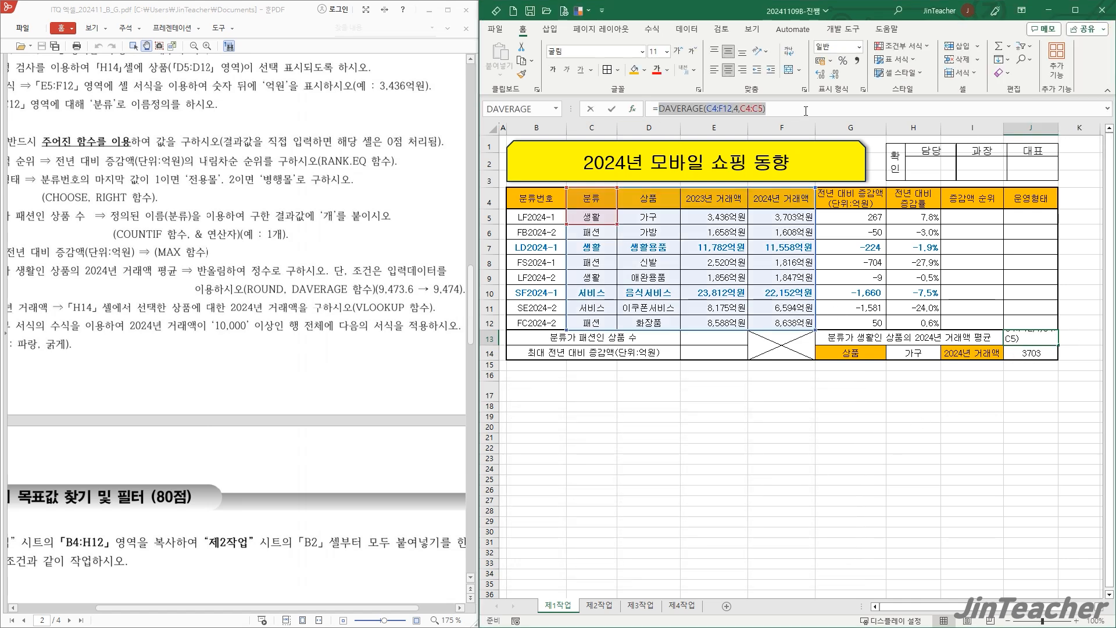
{"action": "left_click", "coordinate": [521, 48]}
{"action": "left_click", "coordinate": [635, 112]}
{"action": "left_click_drag", "start_coordinate": [652, 367], "coordinate": [646, 202]}
{"action": "left_click", "coordinate": [622, 329]}
{"action": "key", "text": "r"}
{"action": "scroll", "coordinate": [622, 334], "scroll_direction": "down", "scroll_amount": 5}
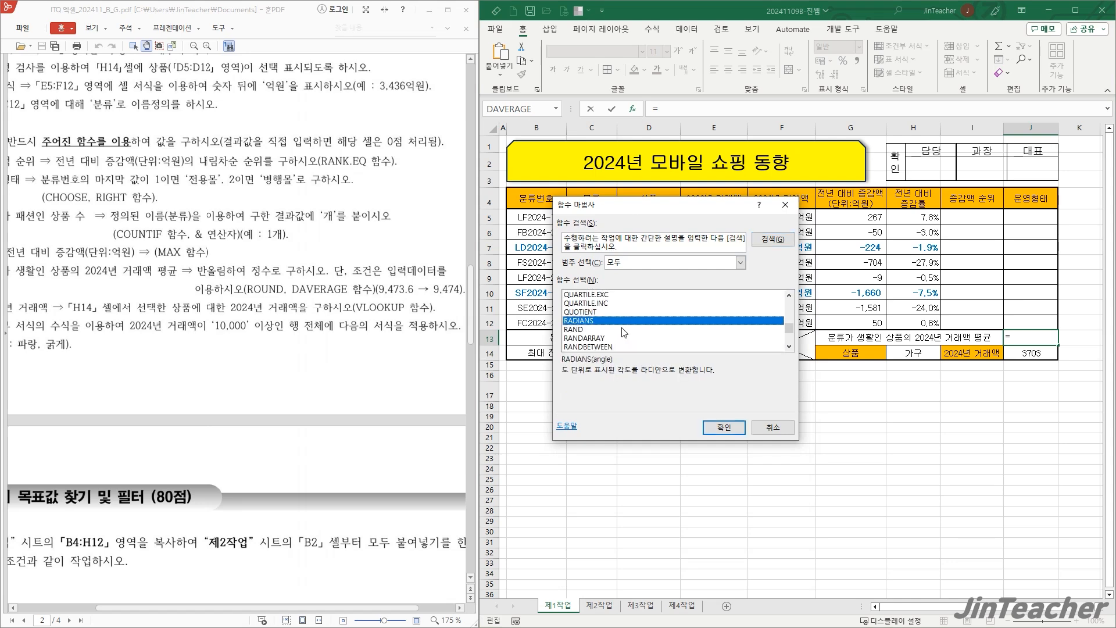
{"action": "scroll", "coordinate": [592, 313], "scroll_direction": "down", "scroll_amount": 1}
{"action": "left_click", "coordinate": [599, 330]}
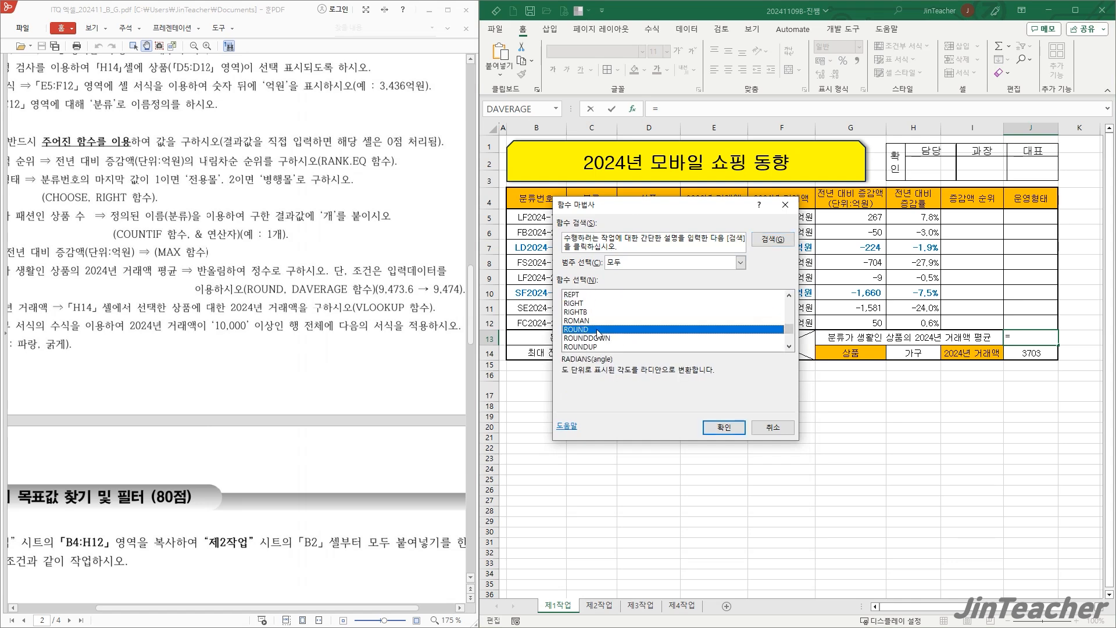
{"action": "left_click", "coordinate": [723, 428]}
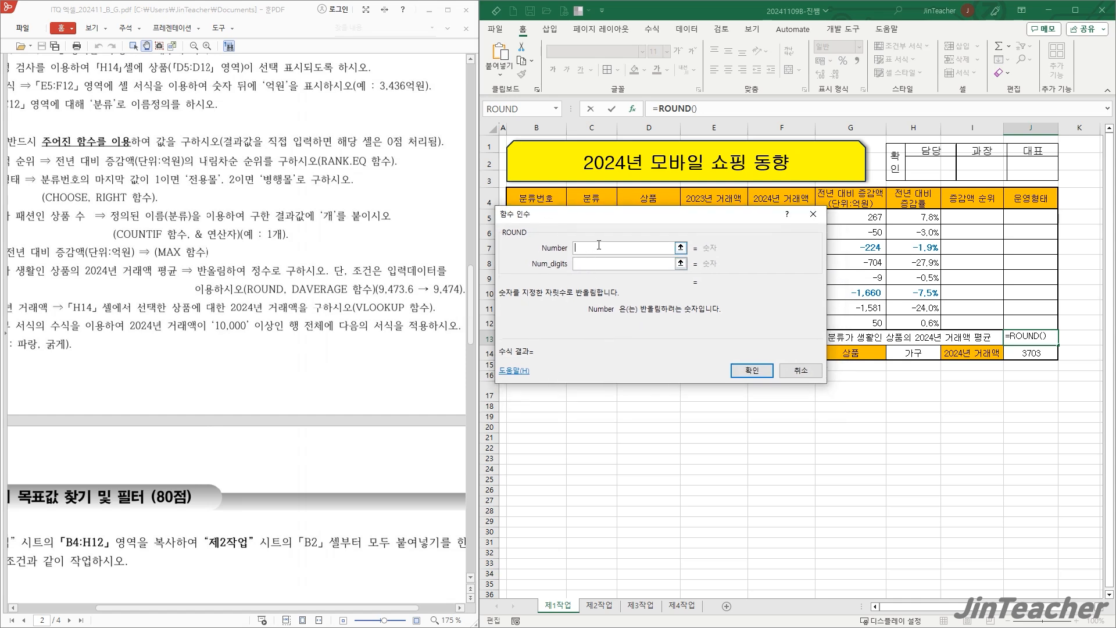
- Paste DAVERAGE(C4:F12,4,C4:C5) as the ROUND number and set the digit count to 0
{"action": "type", "text": "DAVERAGE(C4:F12,4,C4:C5)"}
{"action": "left_click", "coordinate": [602, 263]}
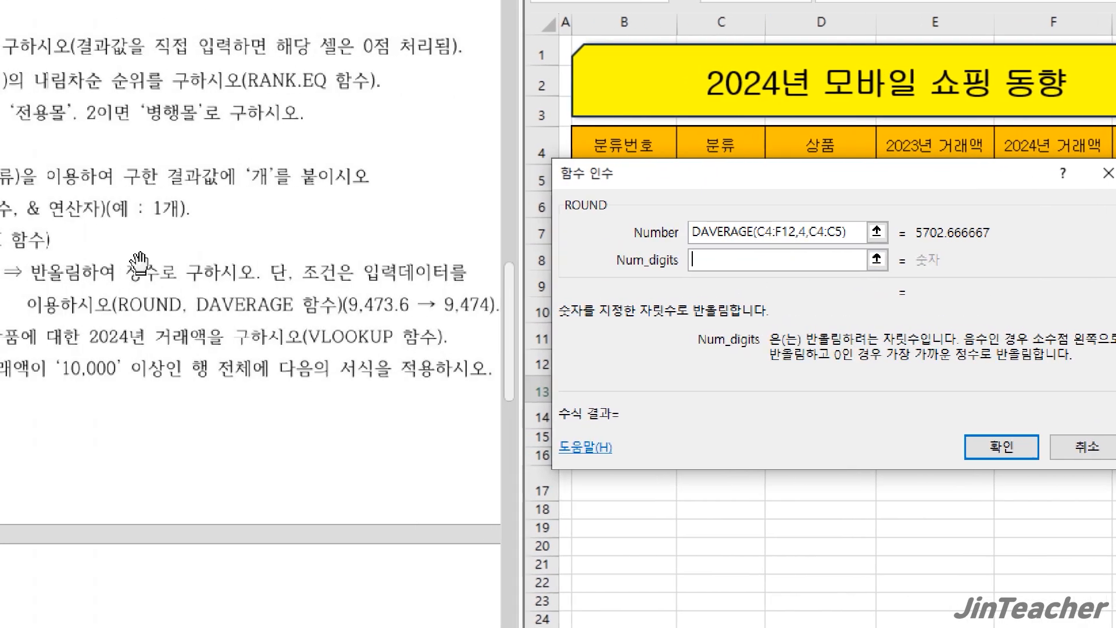
{"action": "type", "text": "0"}
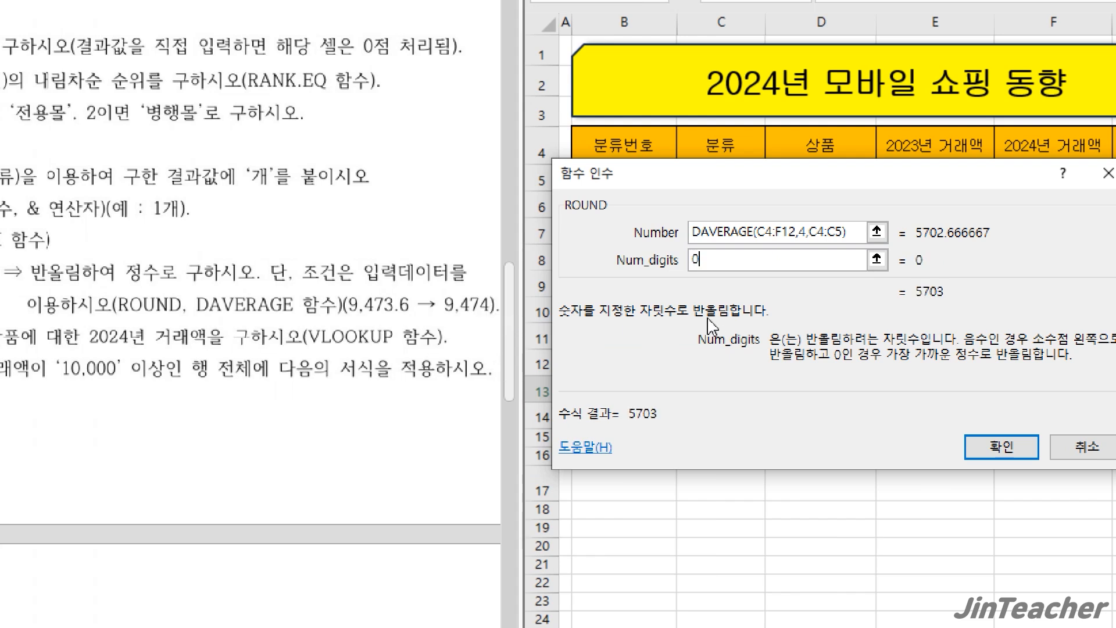
- Try 1, -1 and -3 as the ROUND digit count to compare the rounding
{"action": "key", "text": "BackSpace"}
{"action": "type", "text": "1"}
{"action": "key", "text": "BackSpace"}
{"action": "type", "text": "-1"}
{"action": "key", "text": "BackSpace"}
{"action": "type", "text": "0"}
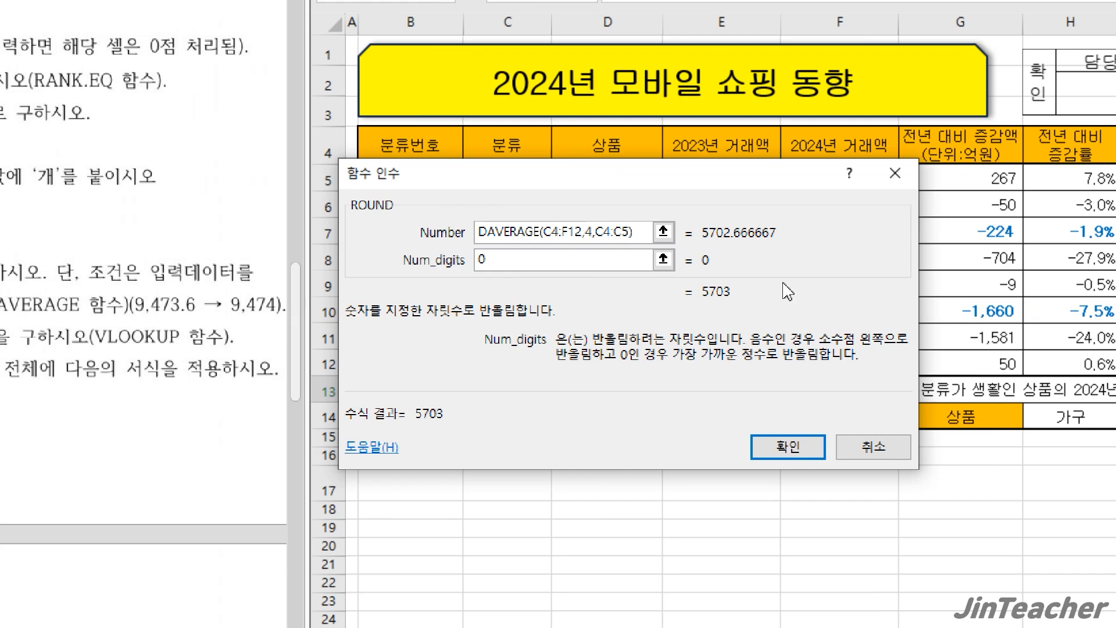
{"action": "key", "text": "BackSpace"}
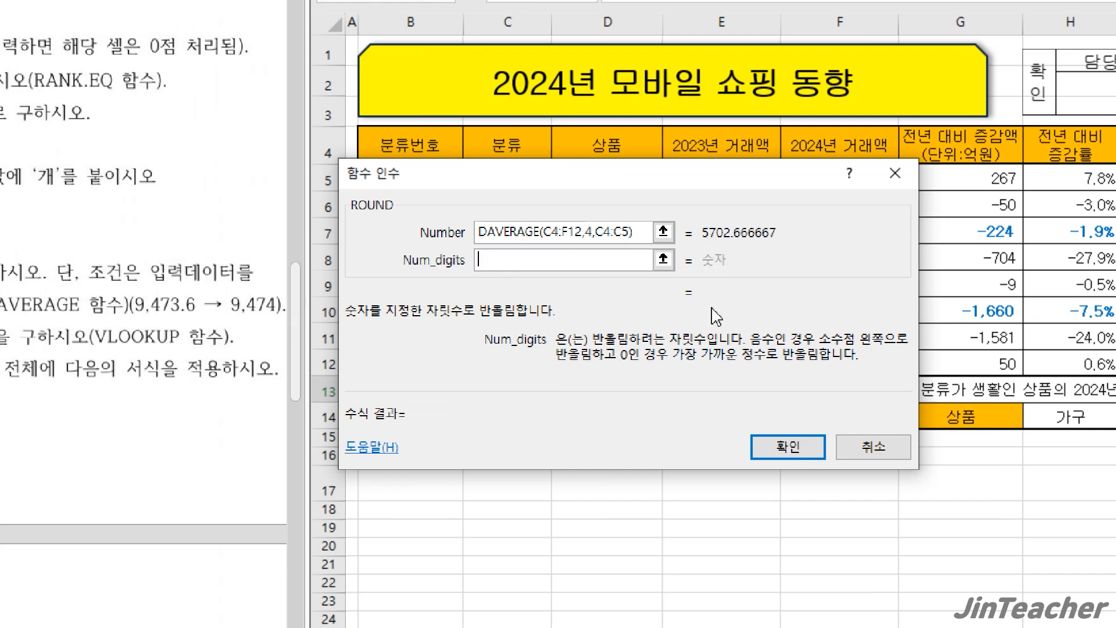
{"action": "type", "text": "-3"}
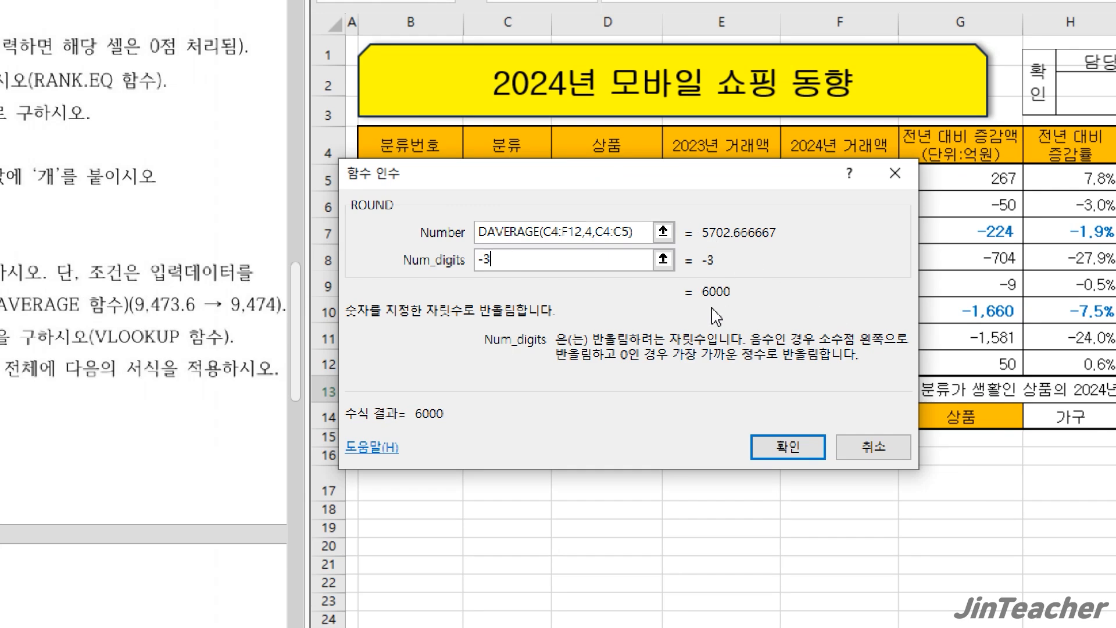
{"action": "key", "text": "BackSpace"}
{"action": "type", "text": "1"}
{"action": "key", "text": "BackSpace"}
{"action": "key", "text": "BackSpace"}
- Set the ROUND digit count to 0 and complete the formula in J13
{"action": "type", "text": "0"}
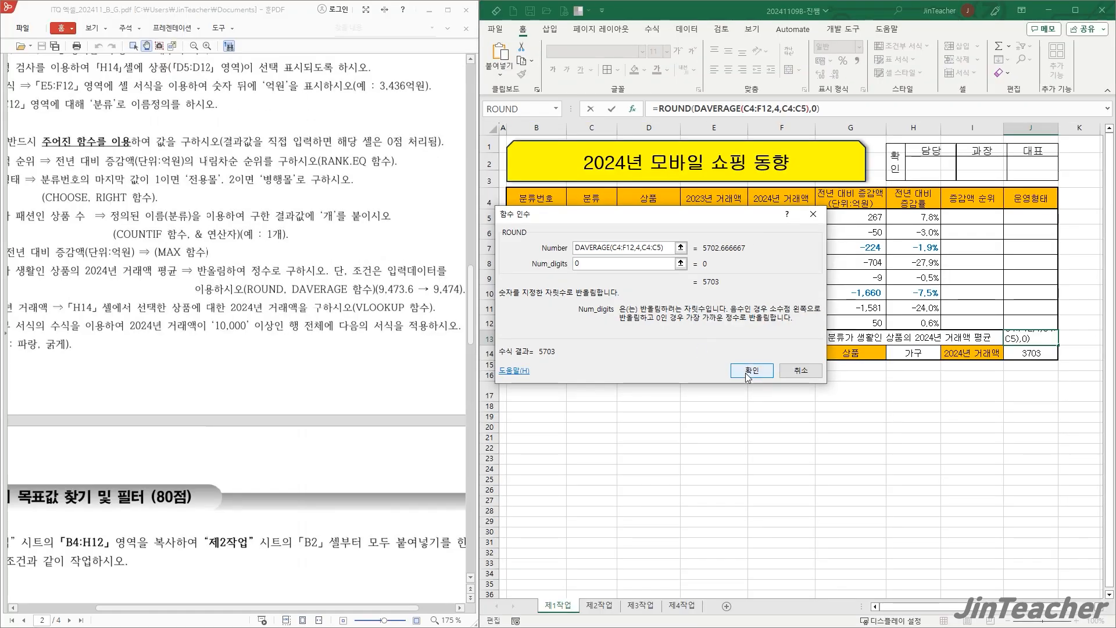
{"action": "left_click", "coordinate": [788, 446]}
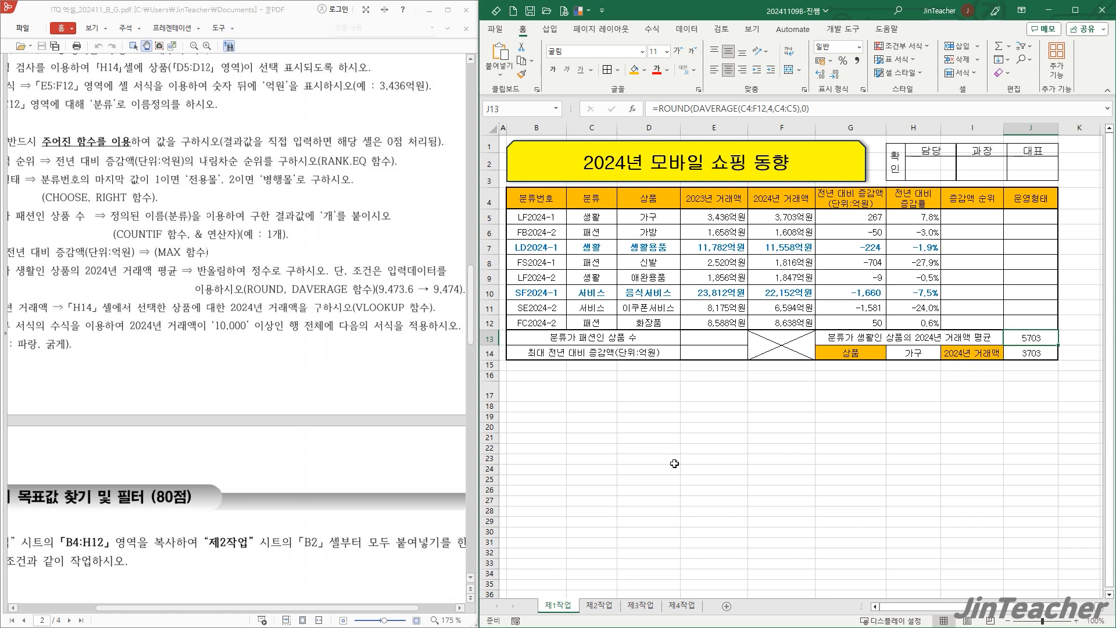
- Calculate the 최대 전년 대비 증감액 in cell E14 with a MAX function over G5:G12
{"action": "left_click_drag", "start_coordinate": [222, 365], "coordinate": [261, 394]}
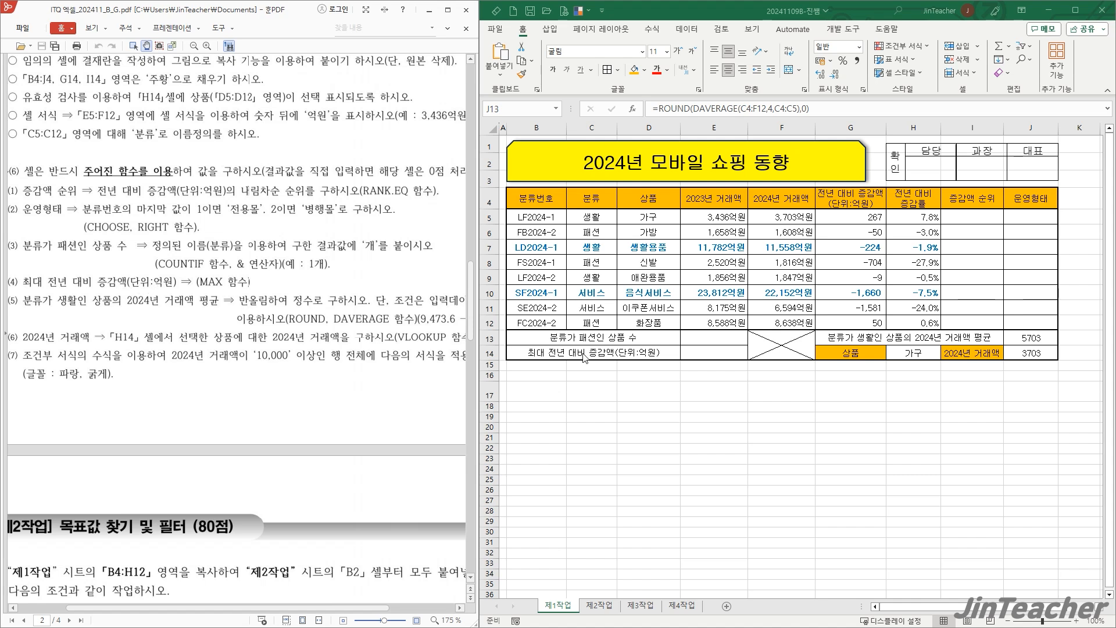
{"action": "left_click", "coordinate": [713, 354]}
{"action": "left_click_drag", "start_coordinate": [860, 217], "coordinate": [850, 323]}
{"action": "left_click", "coordinate": [719, 351]}
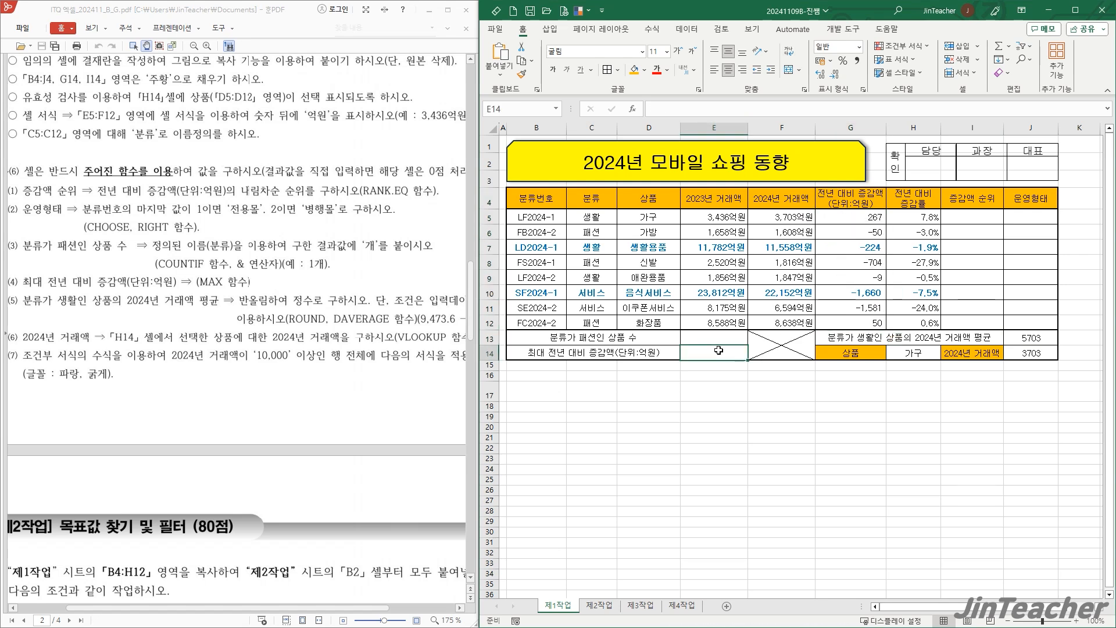
{"action": "left_click", "coordinate": [634, 111]}
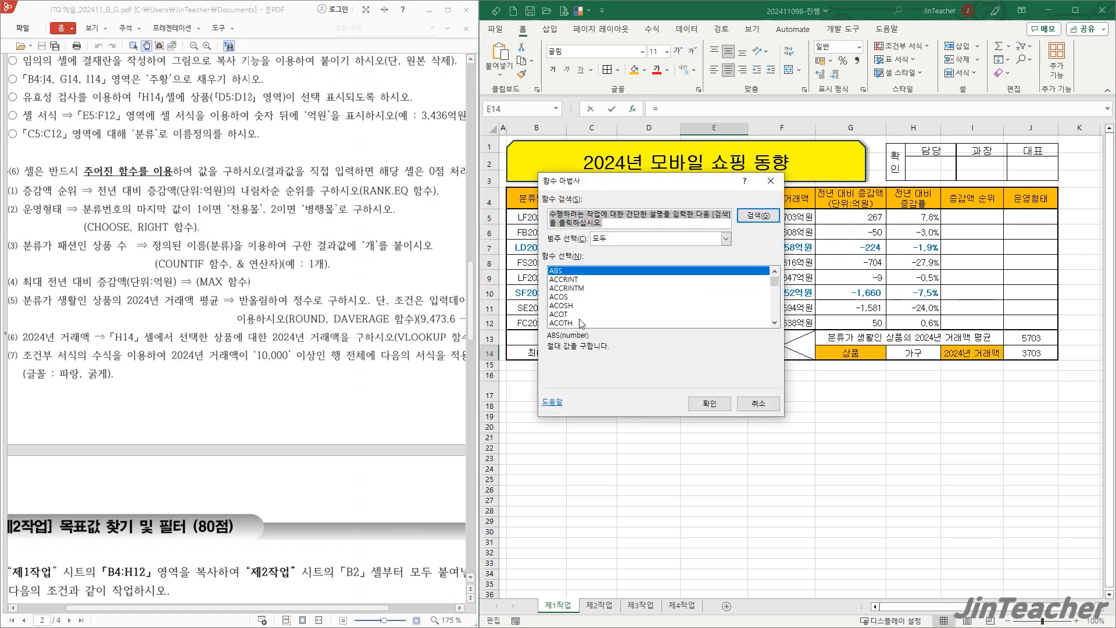
{"action": "left_click", "coordinate": [605, 315]}
{"action": "key", "text": "m"}
{"action": "scroll", "coordinate": [605, 315], "scroll_direction": "down", "scroll_amount": 1}
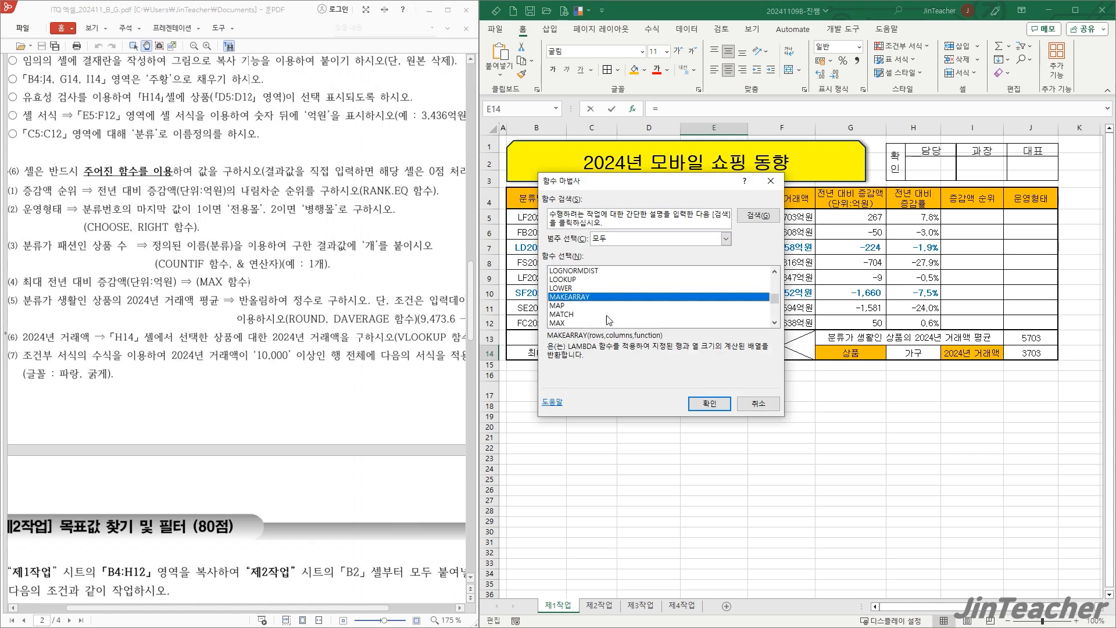
{"action": "left_click", "coordinate": [573, 323]}
{"action": "left_click", "coordinate": [707, 403]}
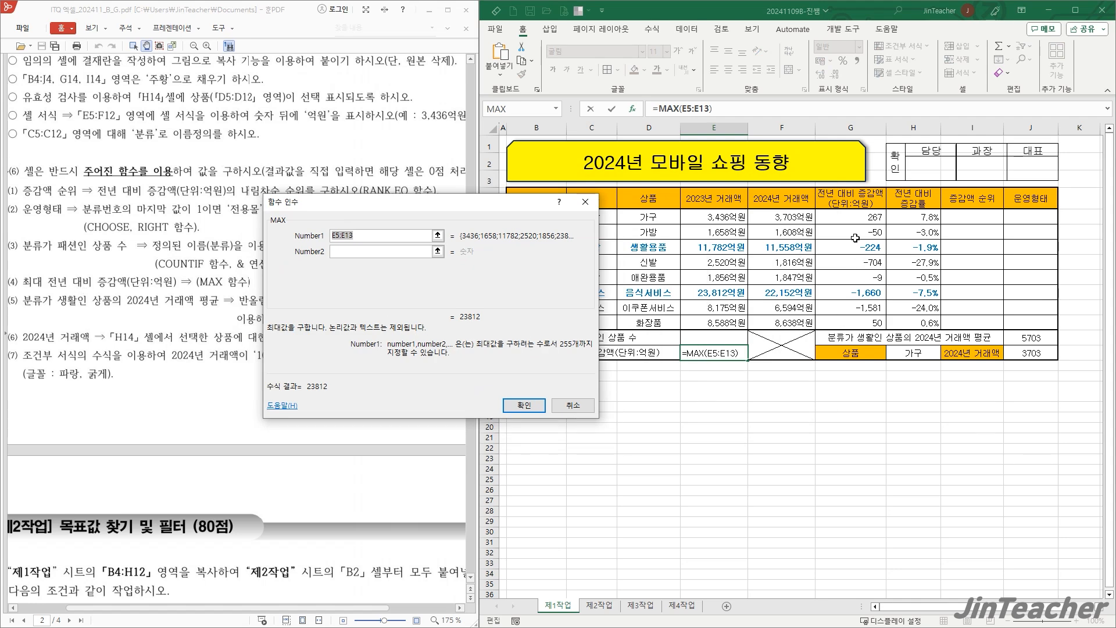
{"action": "left_click_drag", "start_coordinate": [856, 220], "coordinate": [830, 324]}
{"action": "left_click", "coordinate": [525, 404]}
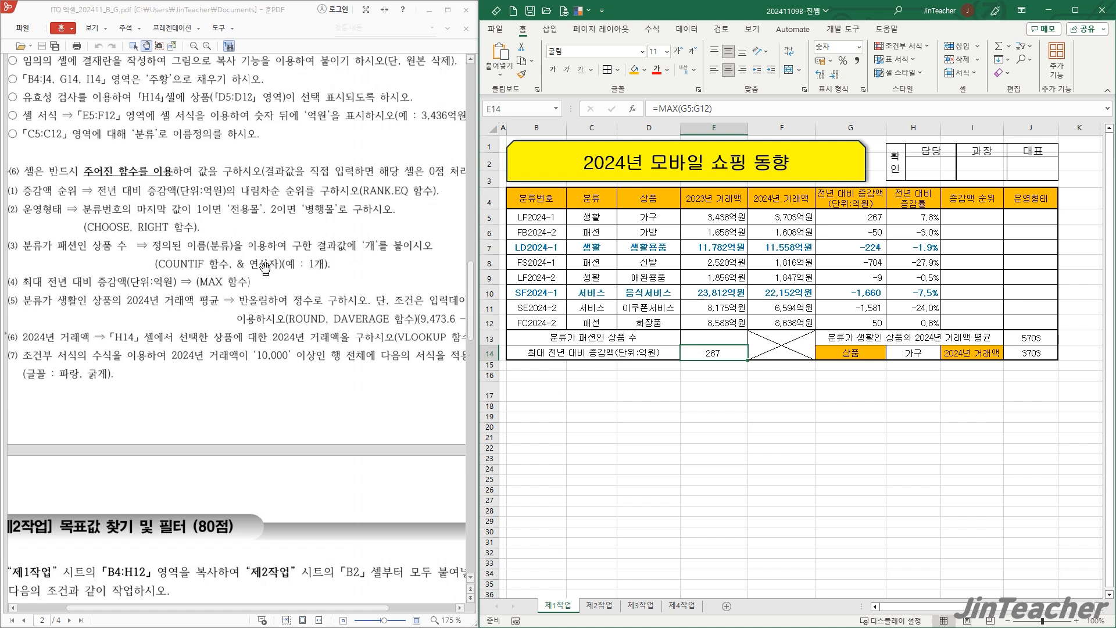
- Insert the COUNTIF function in cell E13 for the 분류가 패션인 상품 수
{"action": "left_click", "coordinate": [730, 336]}
{"action": "left_click_drag", "start_coordinate": [597, 217], "coordinate": [593, 323]}
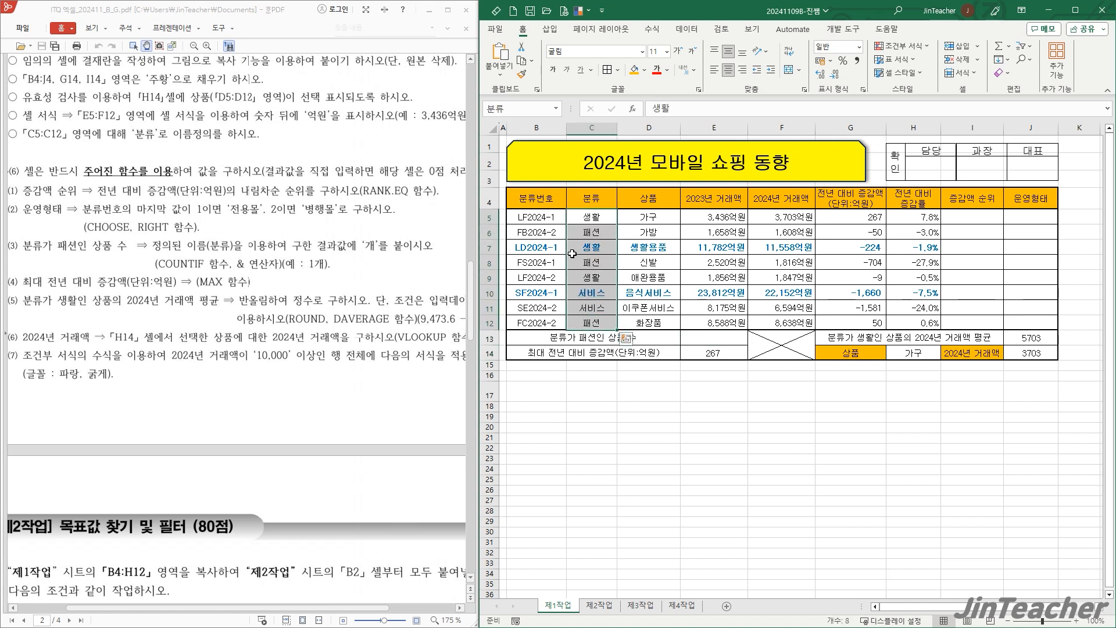
{"action": "left_click", "coordinate": [726, 338]}
{"action": "left_click", "coordinate": [632, 109]}
{"action": "left_click", "coordinate": [462, 308]}
{"action": "key", "text": "c"}
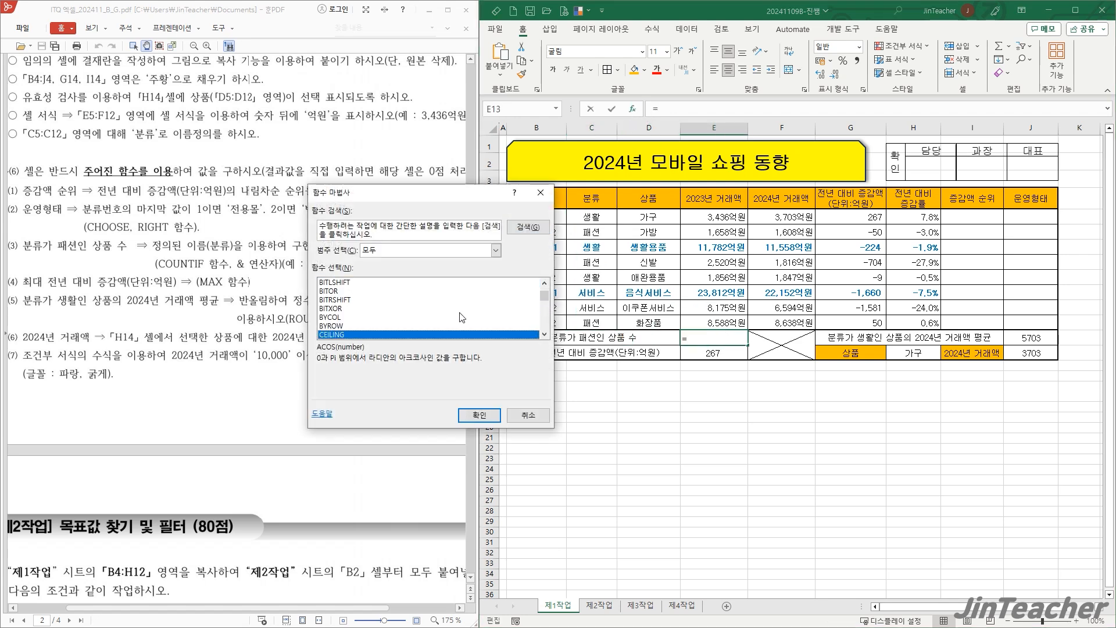
{"action": "scroll", "coordinate": [455, 320], "scroll_direction": "down", "scroll_amount": 4}
{"action": "scroll", "coordinate": [455, 320], "scroll_direction": "down", "scroll_amount": 6}
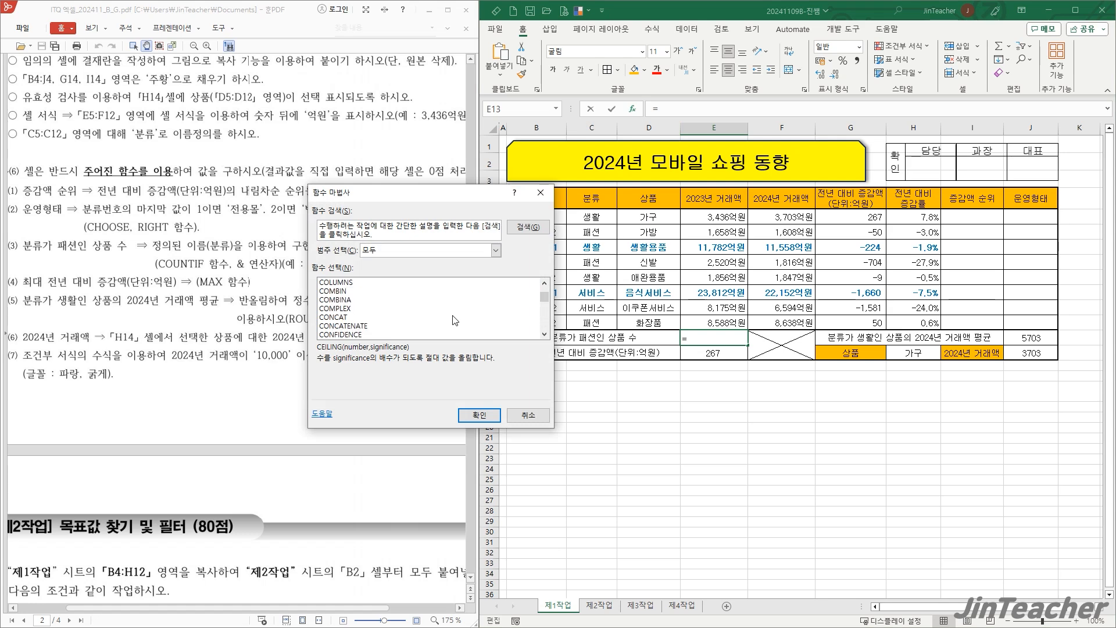
{"action": "left_click", "coordinate": [361, 327]}
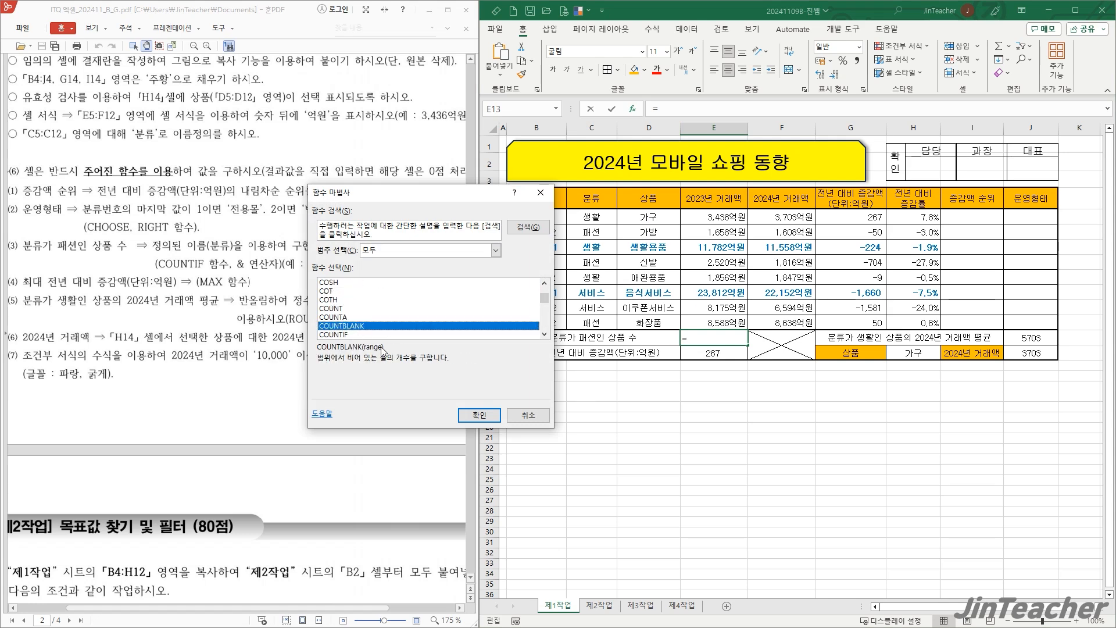
{"action": "left_click", "coordinate": [334, 334]}
{"action": "left_click", "coordinate": [479, 414]}
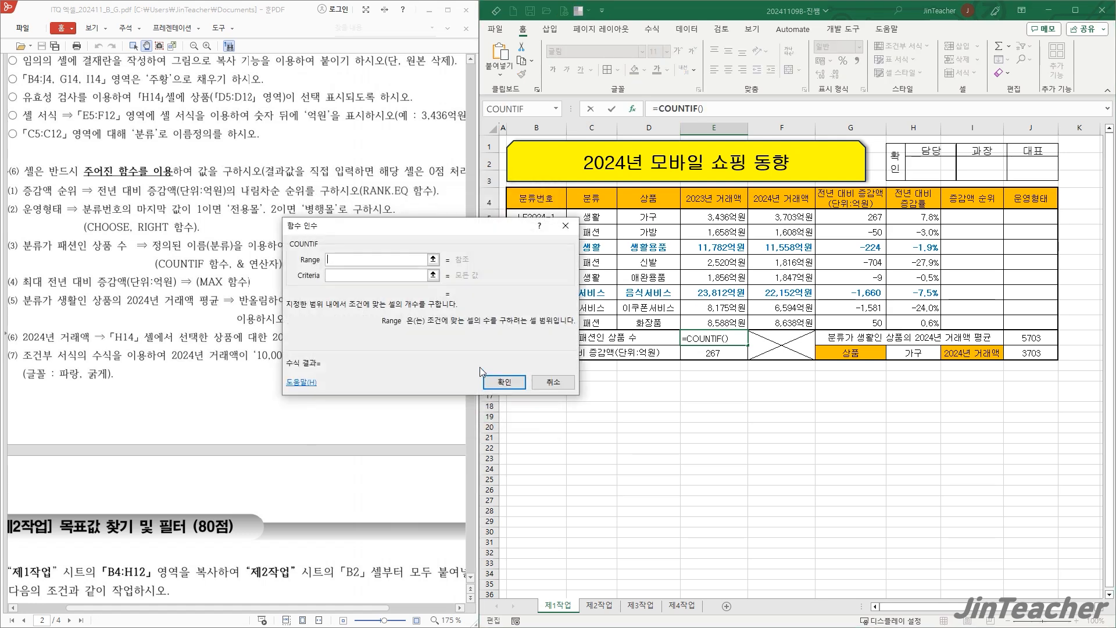
- Set the COUNTIF range to 분류 and the criteria to C6, and append &"개" to the formula in E13
{"action": "left_click_drag", "start_coordinate": [786, 363], "coordinate": [822, 321]}
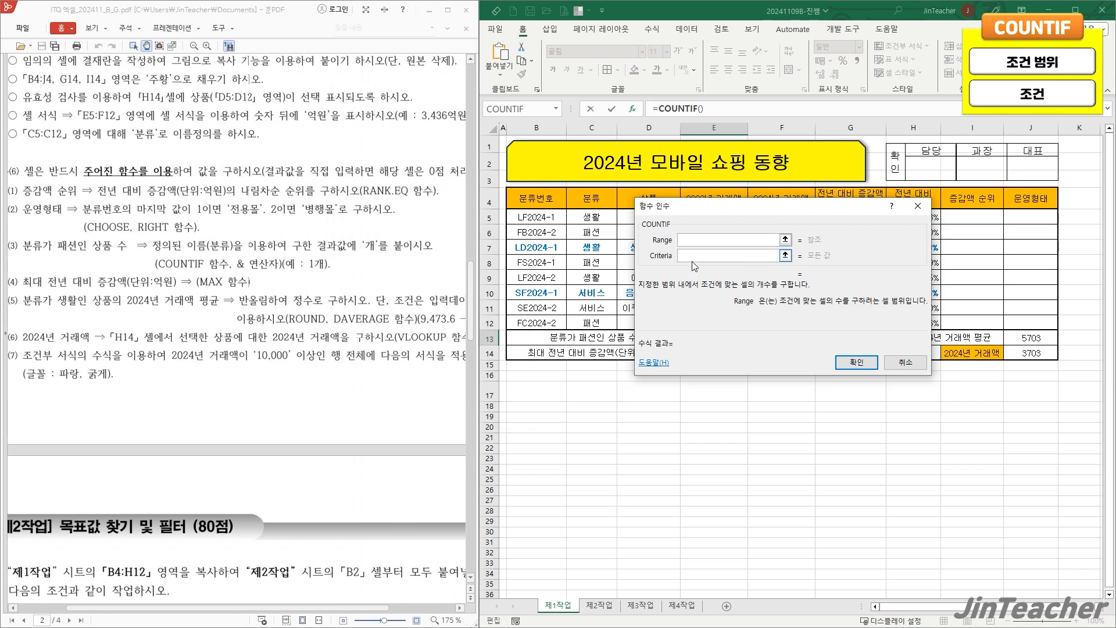
{"action": "left_click_drag", "start_coordinate": [665, 284], "coordinate": [704, 278]}
{"action": "left_click_drag", "start_coordinate": [608, 218], "coordinate": [599, 323]}
{"action": "left_click", "coordinate": [730, 255]}
{"action": "left_click", "coordinate": [732, 252]}
{"action": "left_click", "coordinate": [605, 232]}
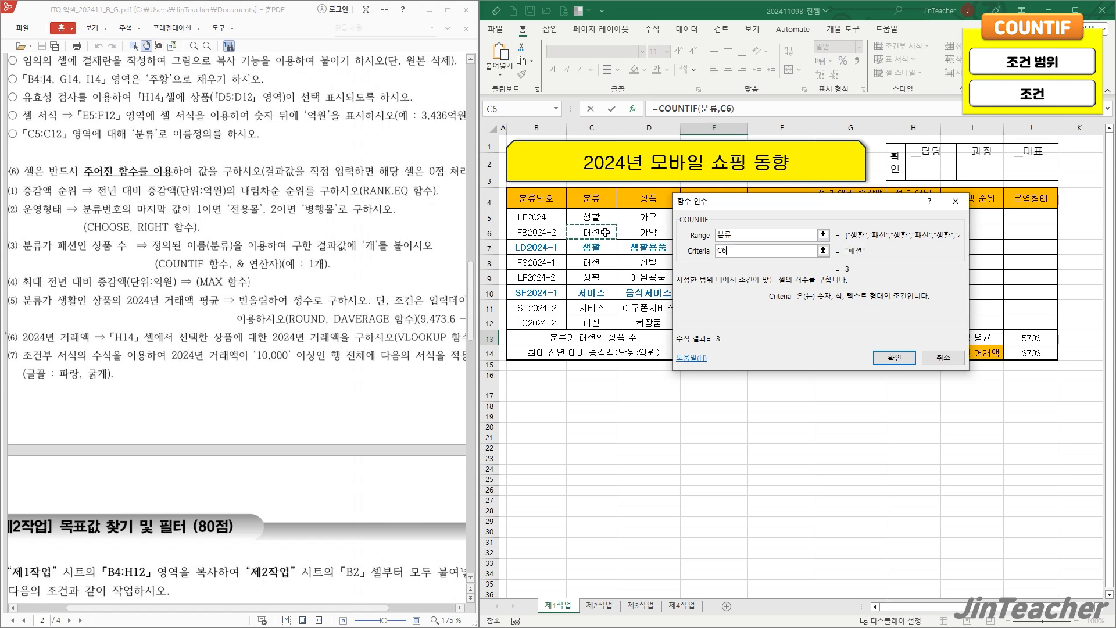
{"action": "left_click", "coordinate": [894, 357]}
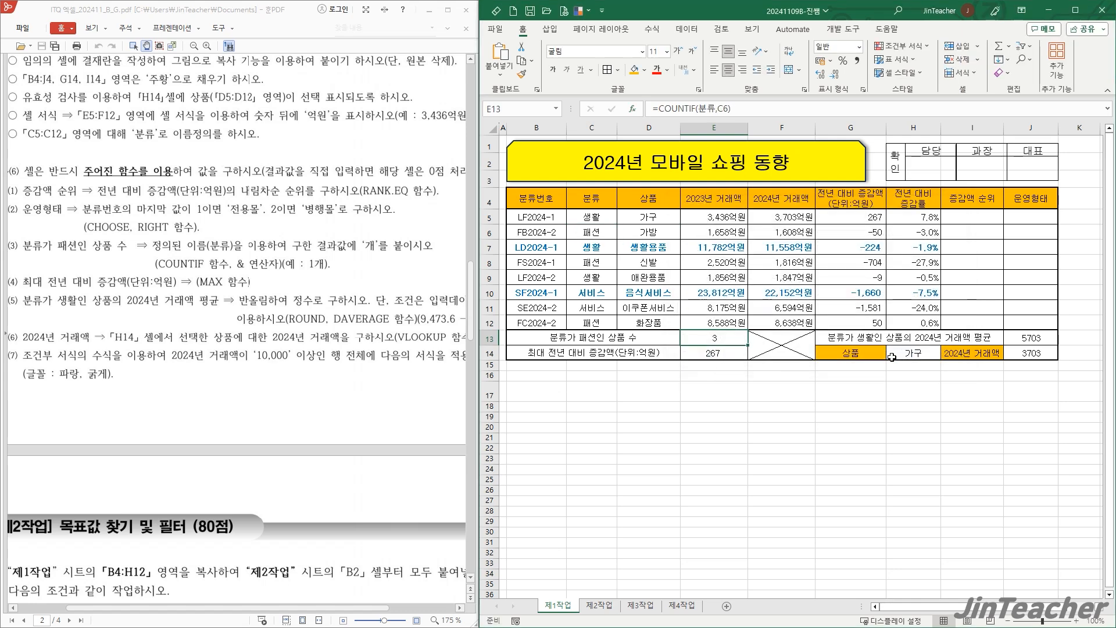
{"action": "left_click", "coordinate": [744, 115]}
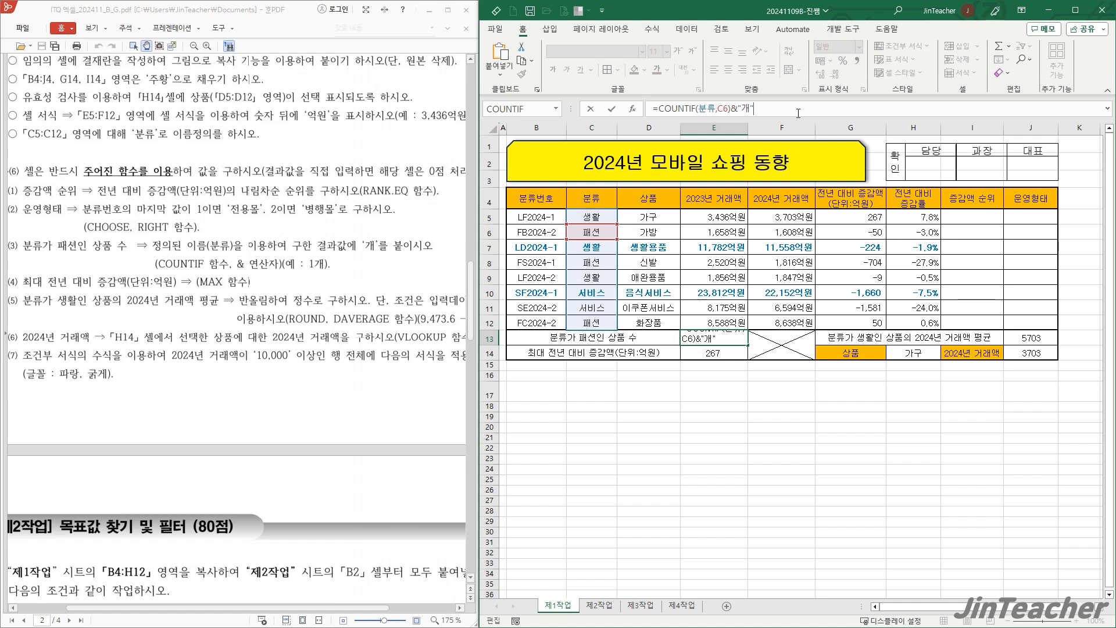
{"action": "key", "text": "Return"}
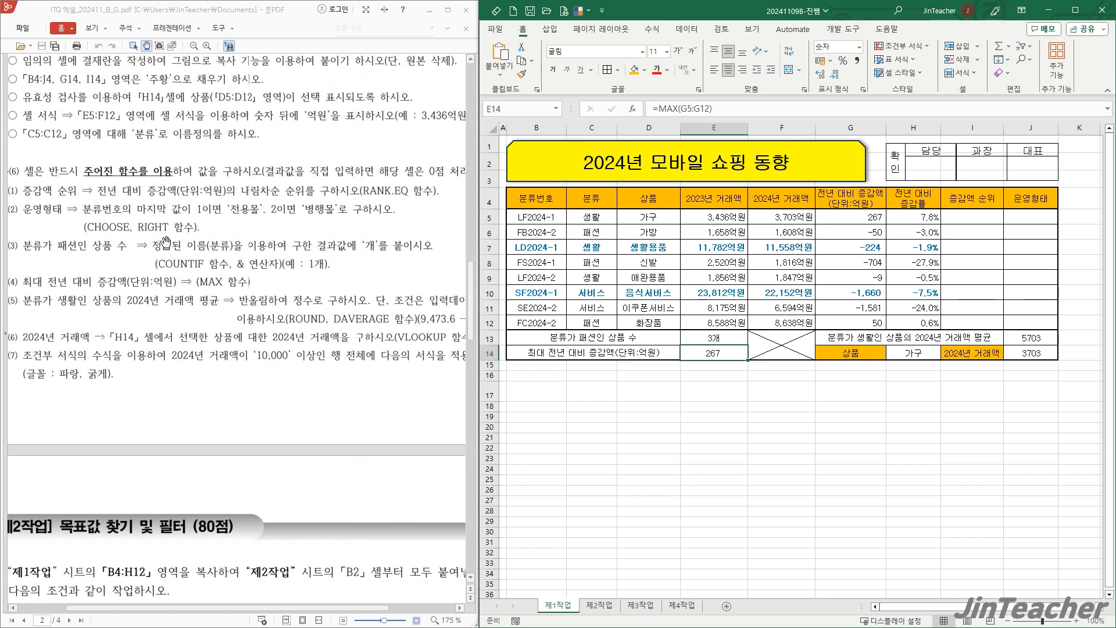
- Insert the RIGHT function in cell J5 of the 운영형태 column
{"action": "left_click", "coordinate": [591, 448]}
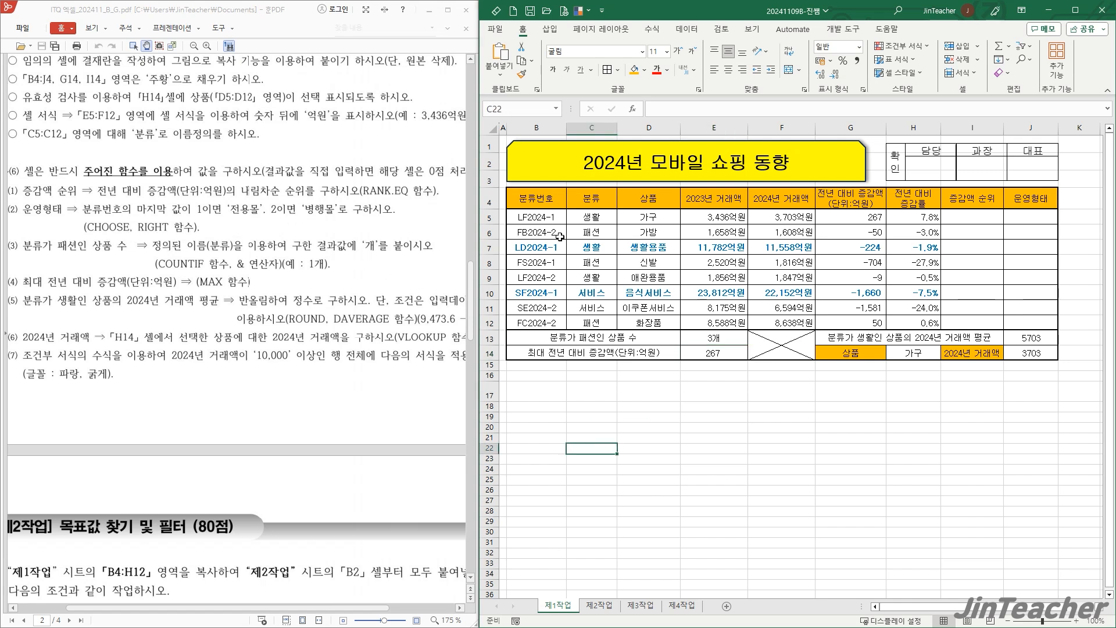
{"action": "left_click_drag", "start_coordinate": [558, 217], "coordinate": [561, 327]}
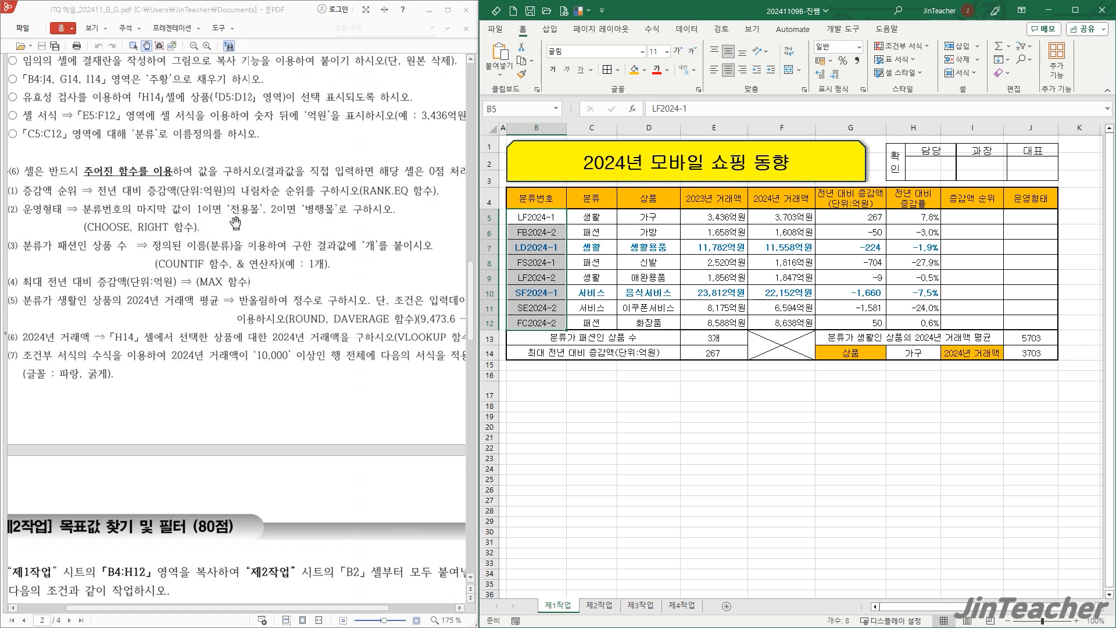
{"action": "left_click", "coordinate": [972, 393]}
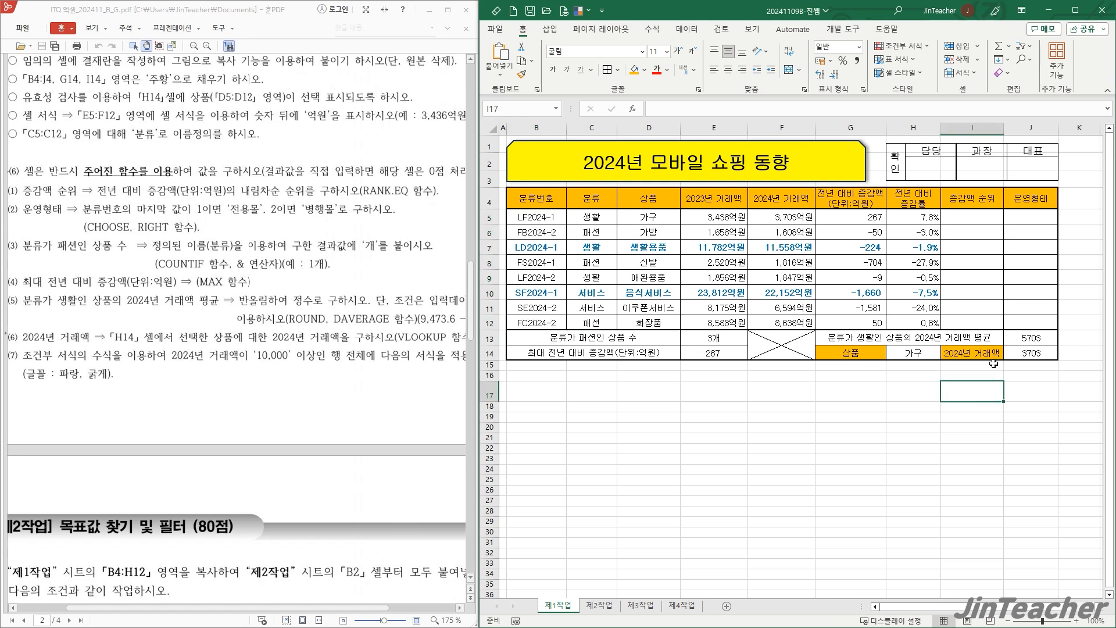
{"action": "left_click", "coordinate": [1031, 217]}
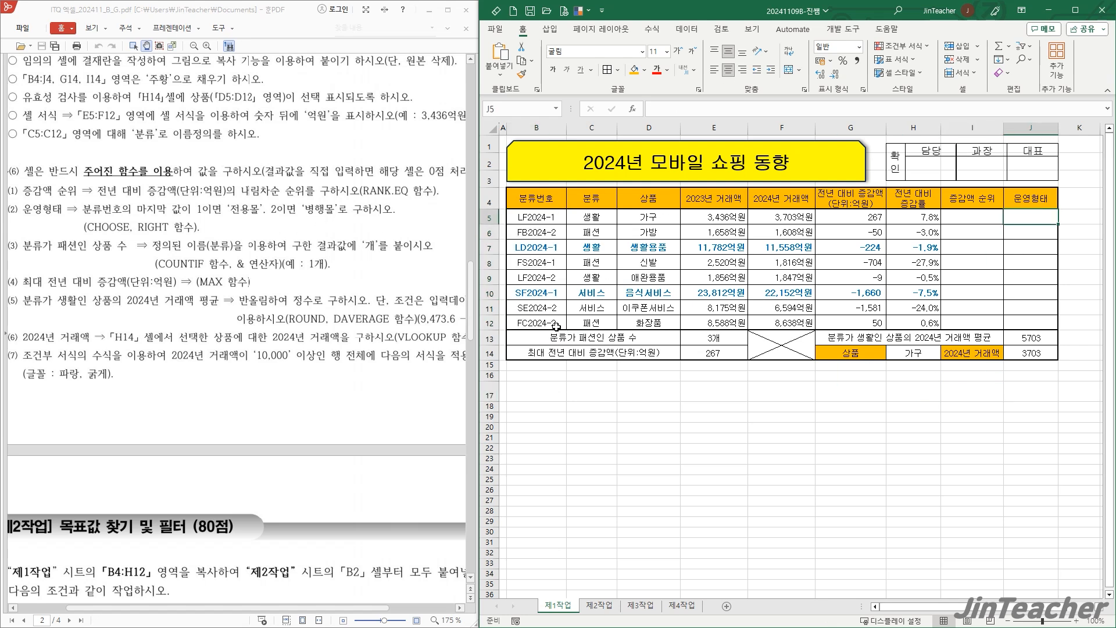
{"action": "left_click", "coordinate": [636, 109]}
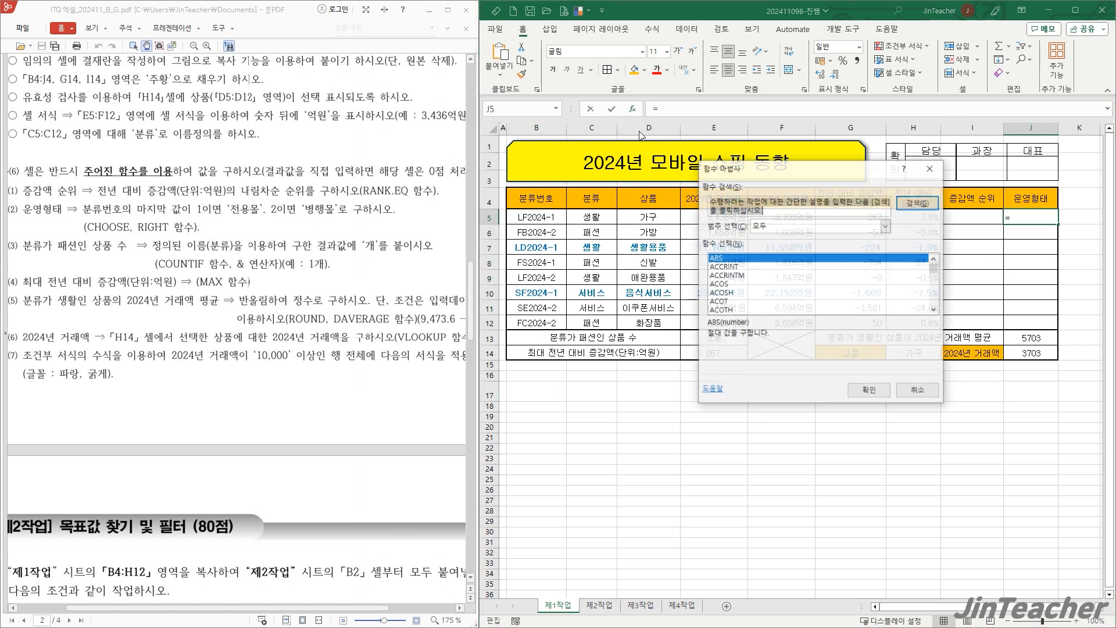
{"action": "left_click", "coordinate": [751, 294]}
{"action": "key", "text": "r"}
{"action": "scroll", "coordinate": [758, 302], "scroll_direction": "down", "scroll_amount": 5}
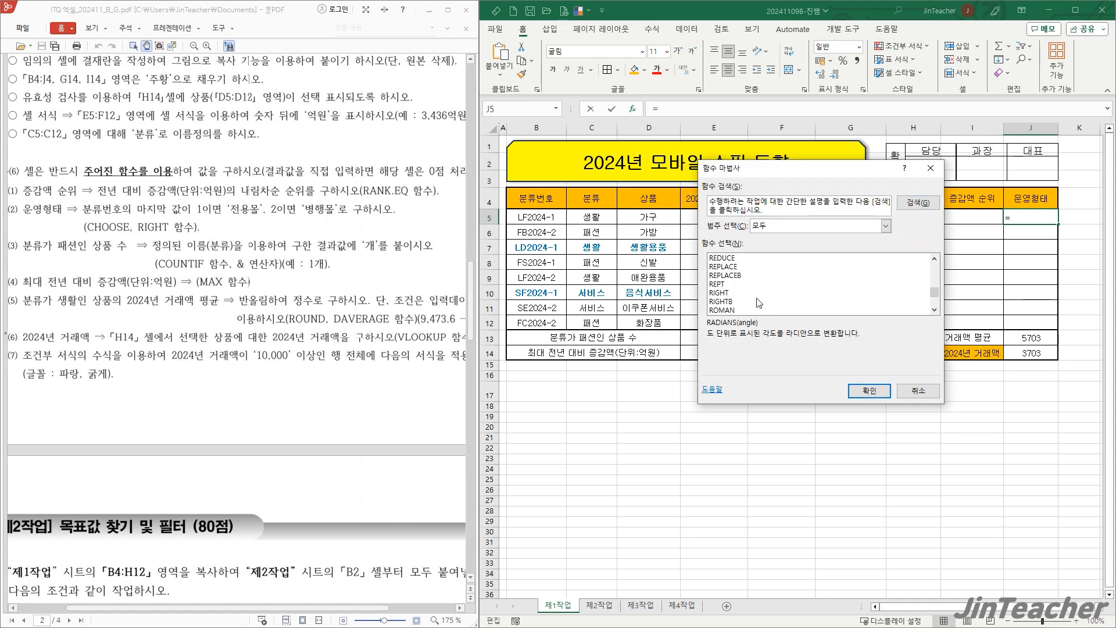
{"action": "left_click", "coordinate": [720, 293]}
{"action": "left_click", "coordinate": [870, 391]}
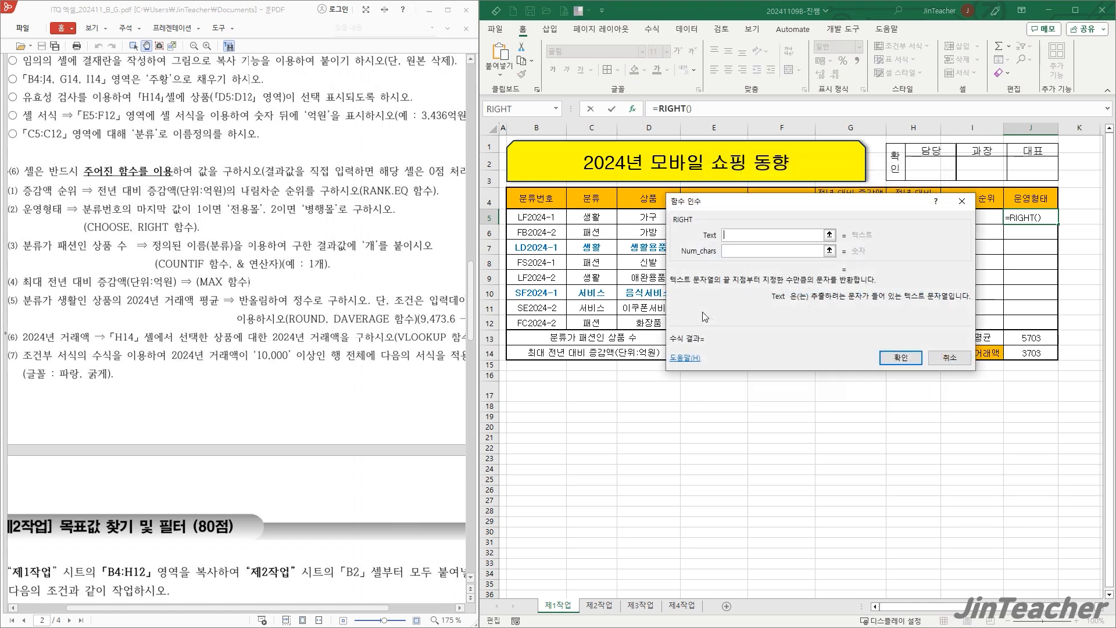
- Set the RIGHT text to B5 and the number of characters to 1, and accept the formula
{"action": "left_click_drag", "start_coordinate": [628, 297], "coordinate": [603, 297]}
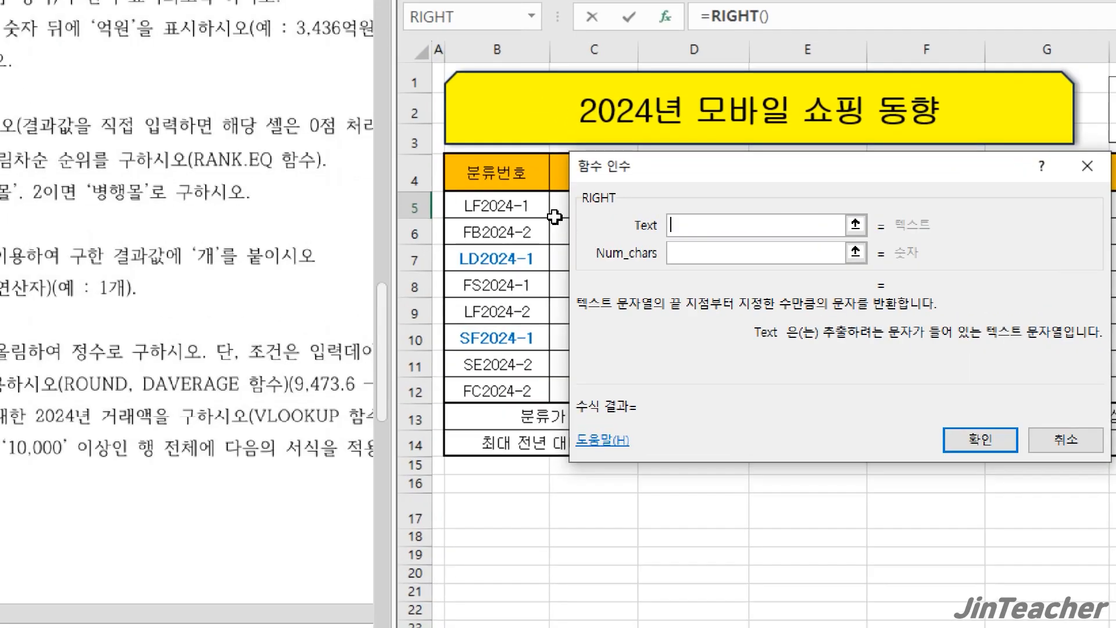
{"action": "left_click", "coordinate": [527, 209]}
{"action": "left_click", "coordinate": [714, 252]}
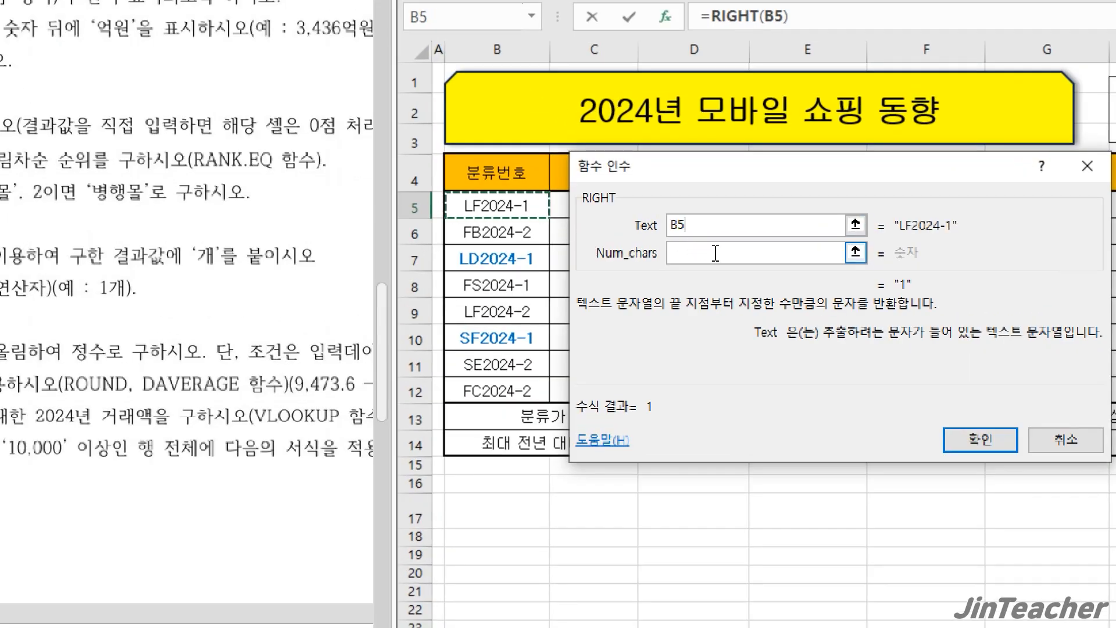
{"action": "type", "text": "1"}
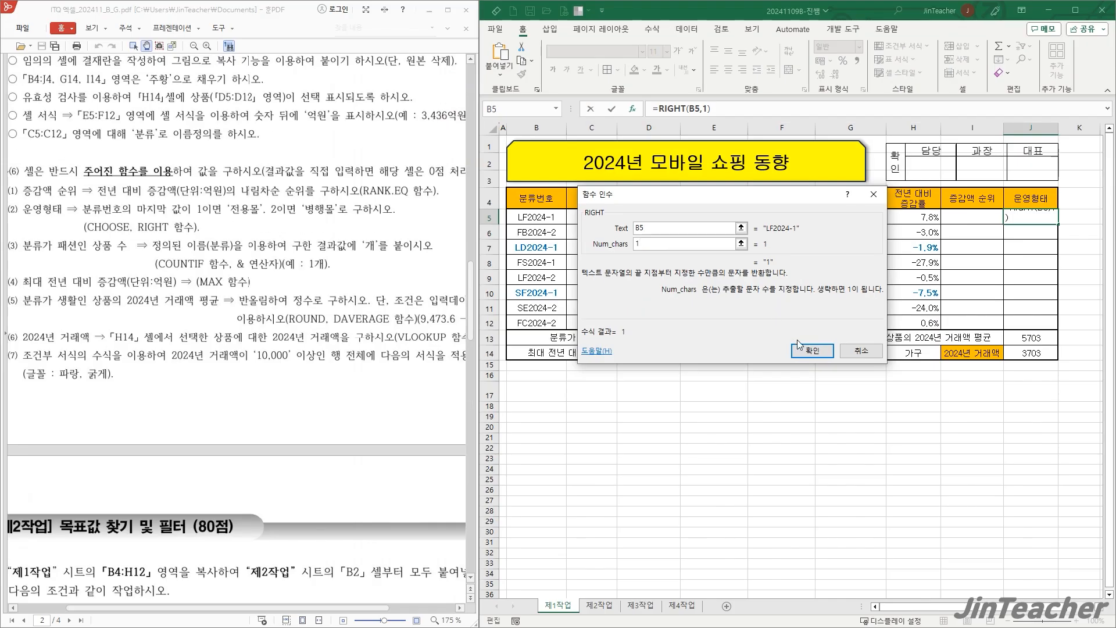
{"action": "left_click", "coordinate": [812, 351]}
- Cut RIGHT(B5,1) out of the J5 formula and insert the CHOOSE function in its place
{"action": "left_click_drag", "start_coordinate": [657, 110], "coordinate": [707, 111]}
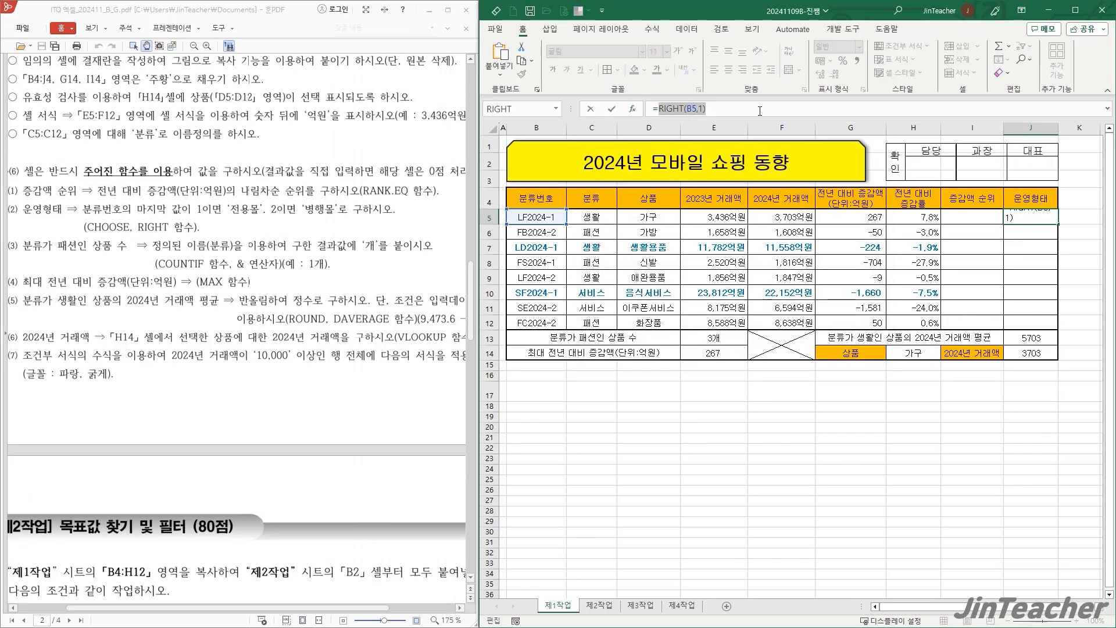
{"action": "left_click", "coordinate": [526, 50]}
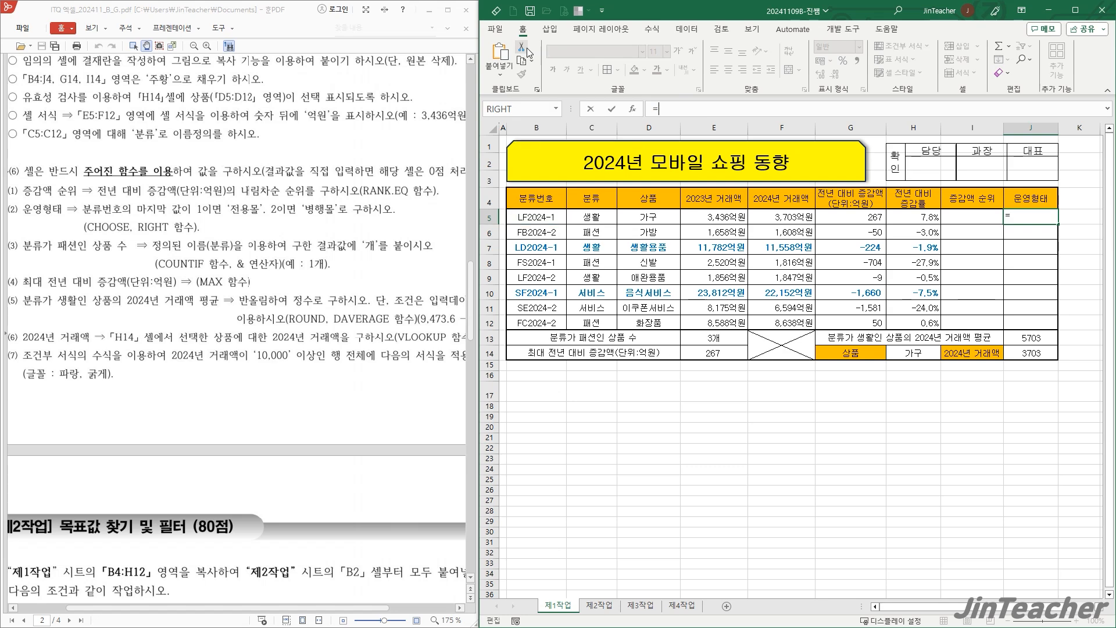
{"action": "left_click", "coordinate": [633, 108]}
{"action": "left_click", "coordinate": [660, 294]}
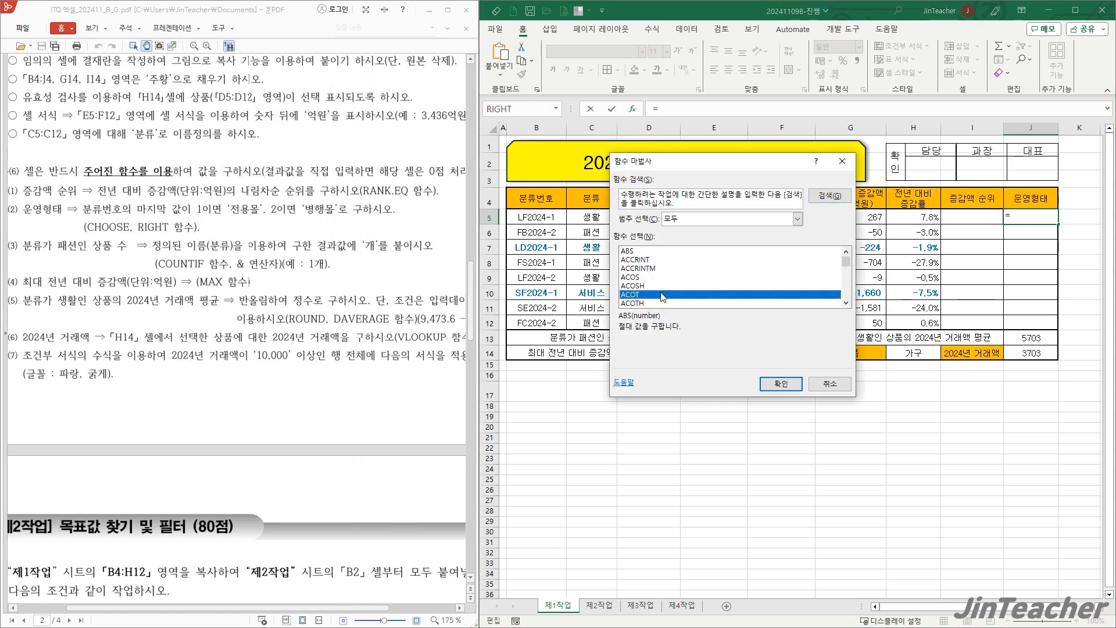
{"action": "scroll", "coordinate": [695, 300], "scroll_direction": "down", "scroll_amount": 4}
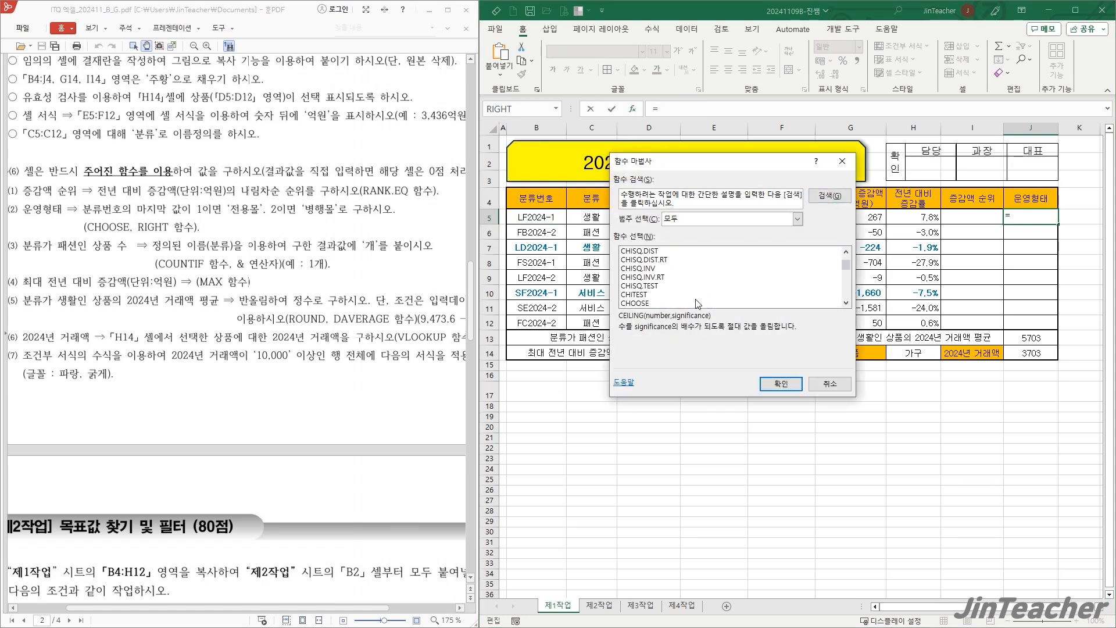
{"action": "left_click", "coordinate": [634, 304]}
{"action": "left_click", "coordinate": [781, 384]}
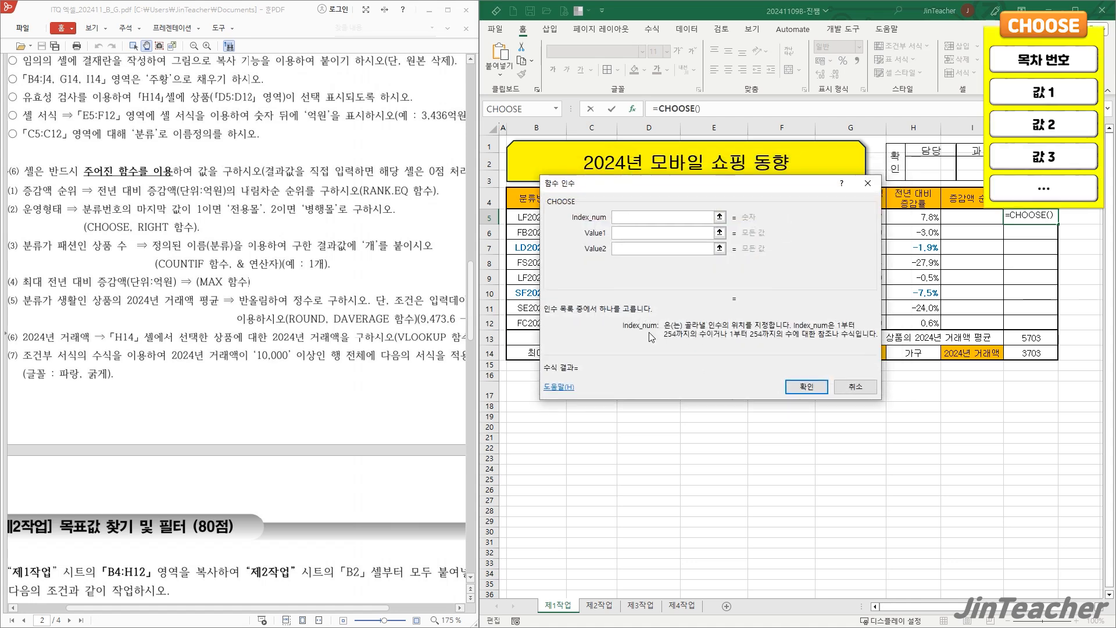
- Paste RIGHT(B5,1) as the CHOOSE index number and enter 전용몰 as Value1 and 병행몰 as Value2
{"action": "right_click", "coordinate": [627, 218]}
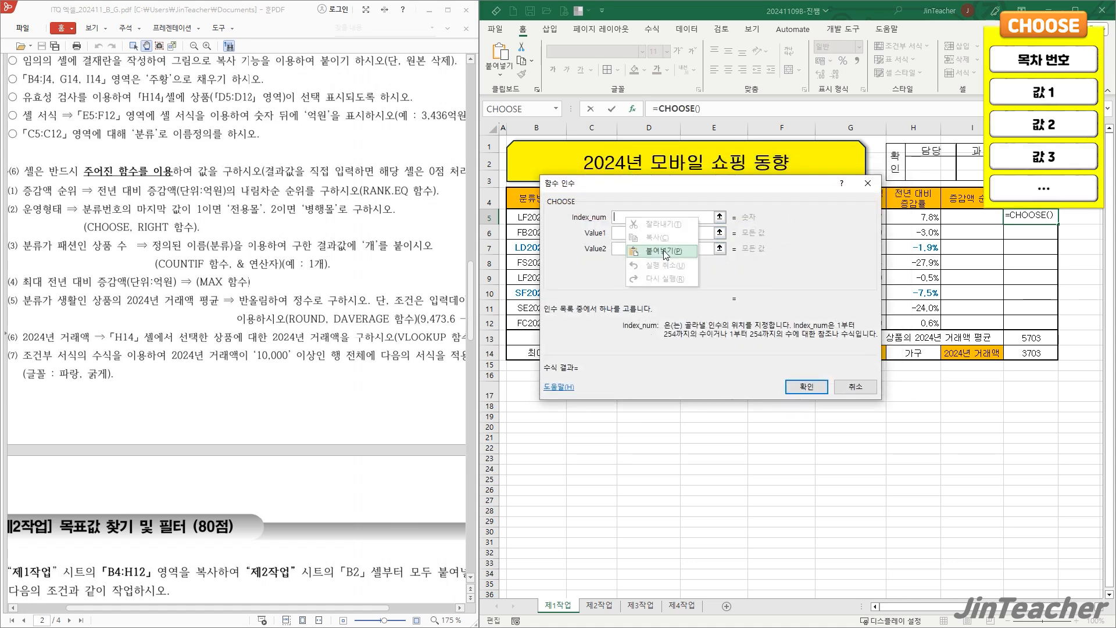
{"action": "left_click", "coordinate": [665, 255]}
{"action": "key", "text": "Tab"}
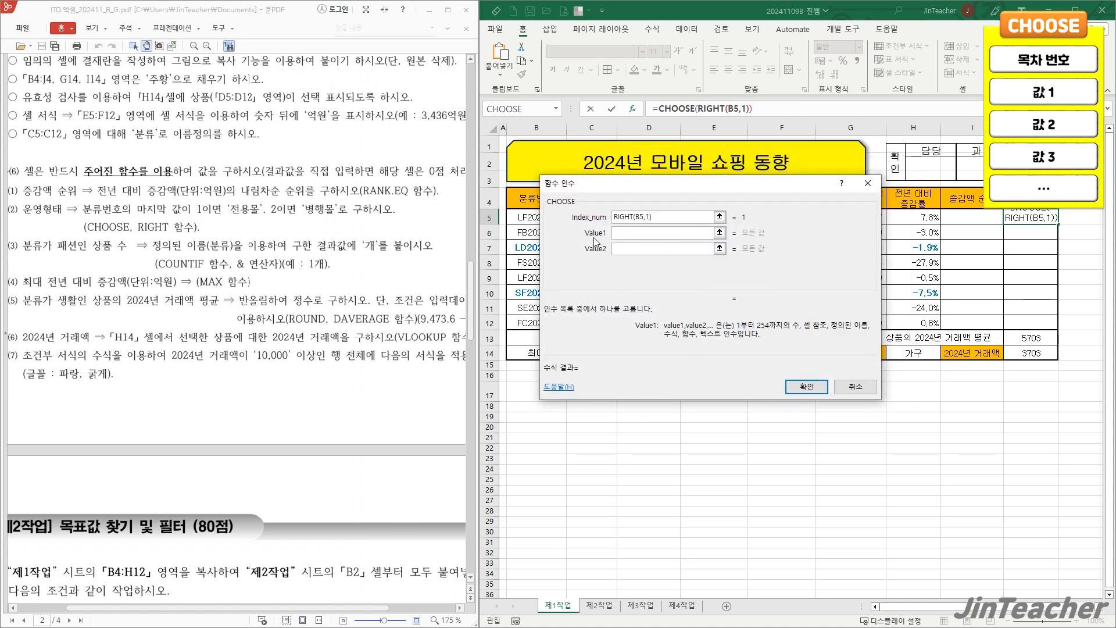
{"action": "type", "text": "전"}
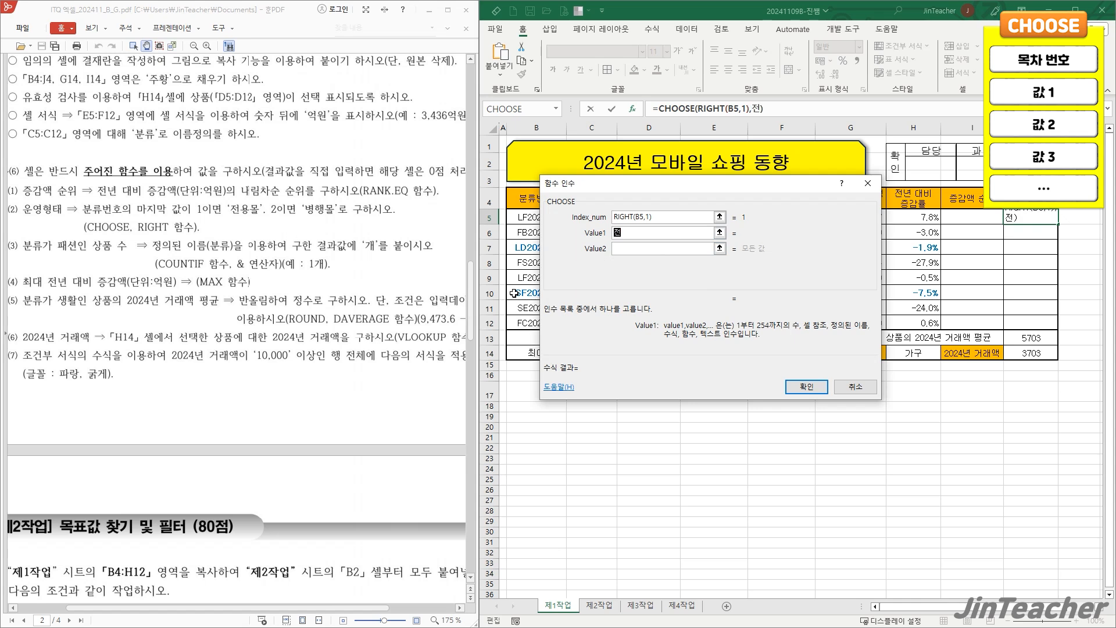
{"action": "type", "text": "용몰"}
{"action": "key", "text": "Tab"}
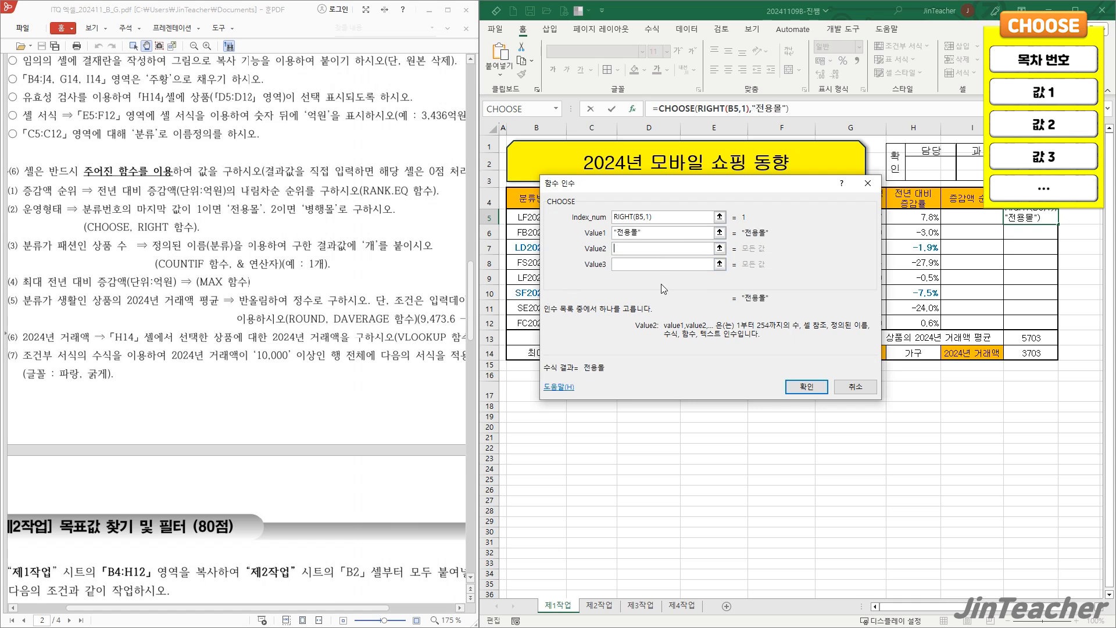
{"action": "type", "text": "병행목"}
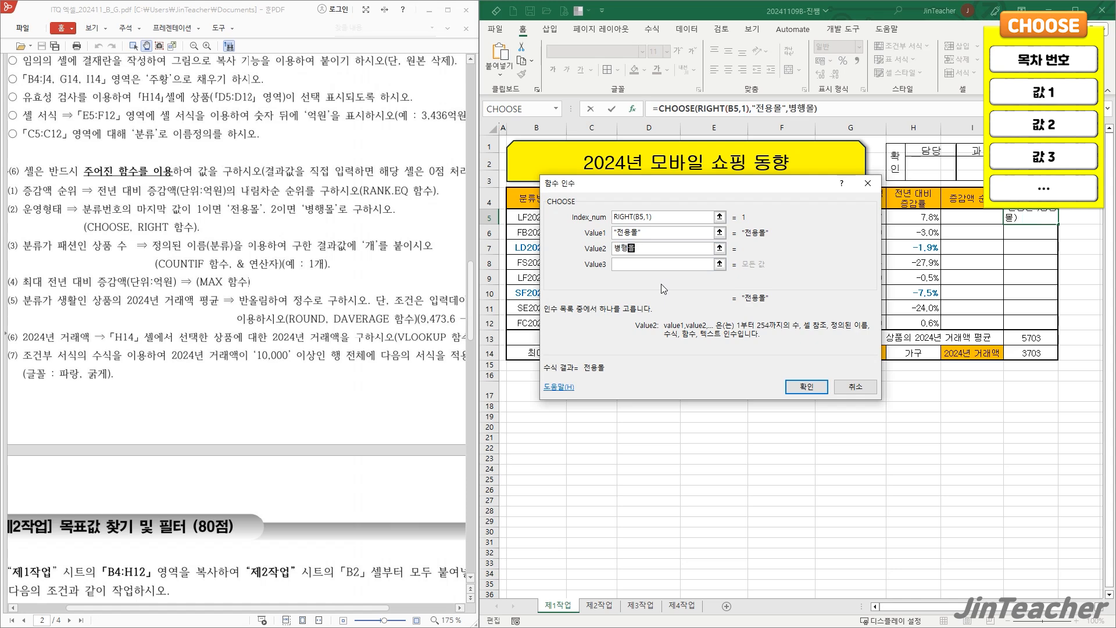
{"action": "type", "text": "ㄹ"}
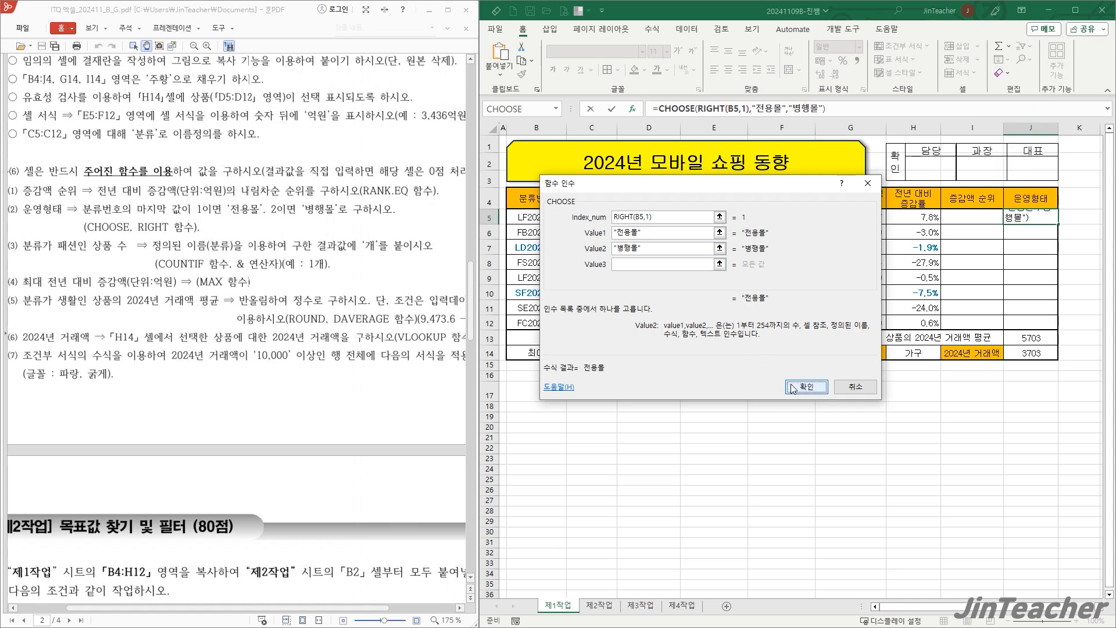
- Accept the CHOOSE formula in J5 and fill it down through J12 without formatting
{"action": "left_click", "coordinate": [791, 385]}
{"action": "left_click_drag", "start_coordinate": [1056, 226], "coordinate": [1056, 337]}
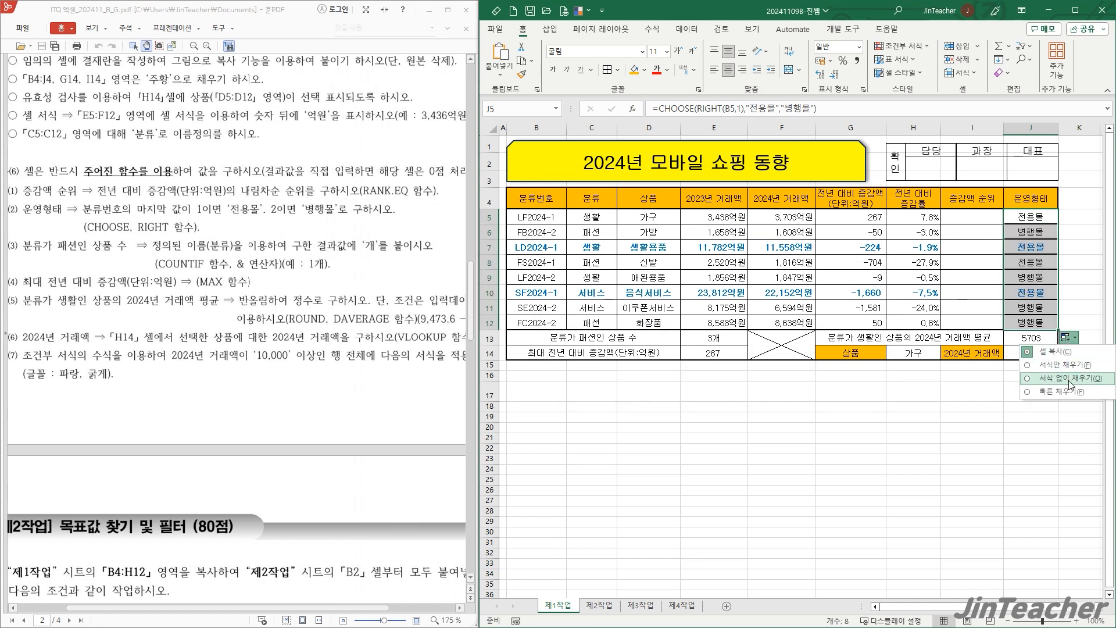
{"action": "left_click", "coordinate": [1041, 324]}
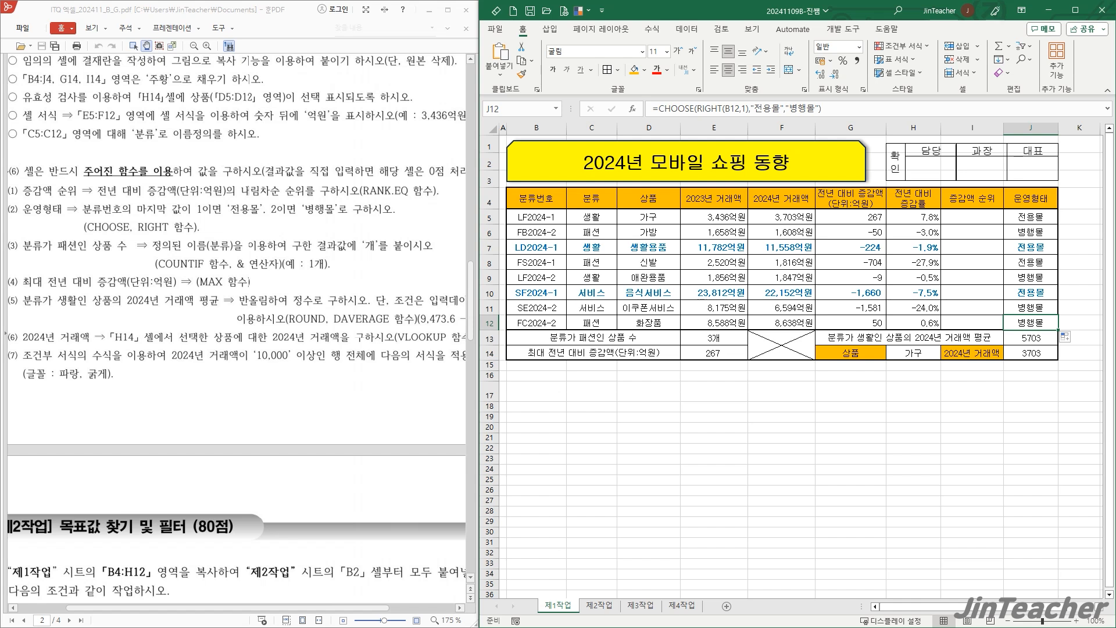
- Clear the 운영형태 formulas from J5:J12 and select J5
{"action": "left_click_drag", "start_coordinate": [1028, 218], "coordinate": [1024, 326]}
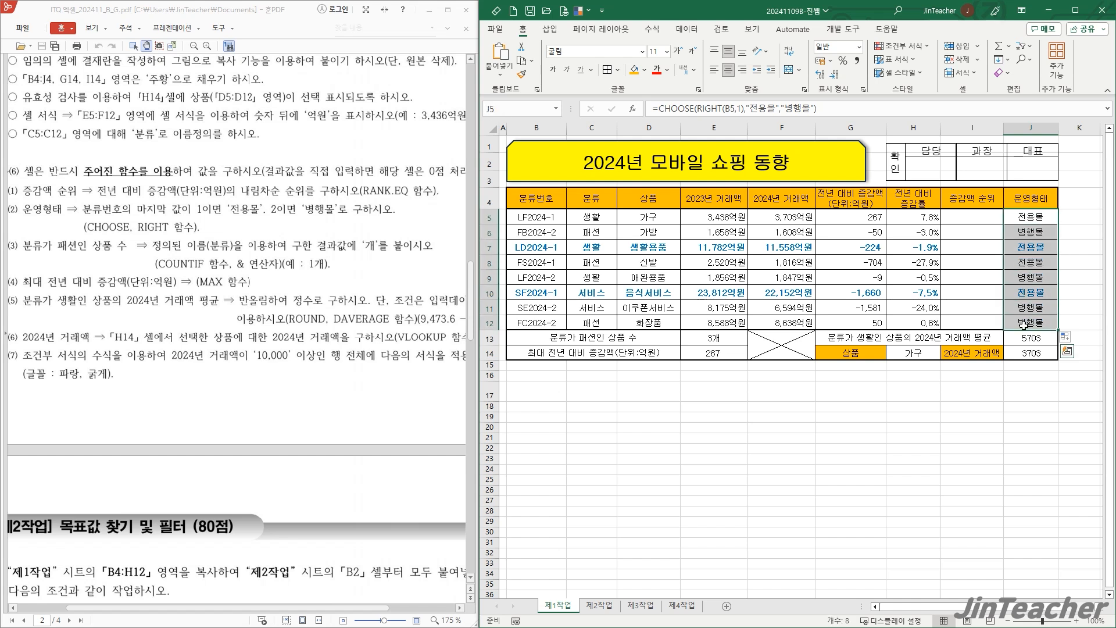
{"action": "key", "text": "Delete"}
{"action": "left_click", "coordinate": [1032, 221]}
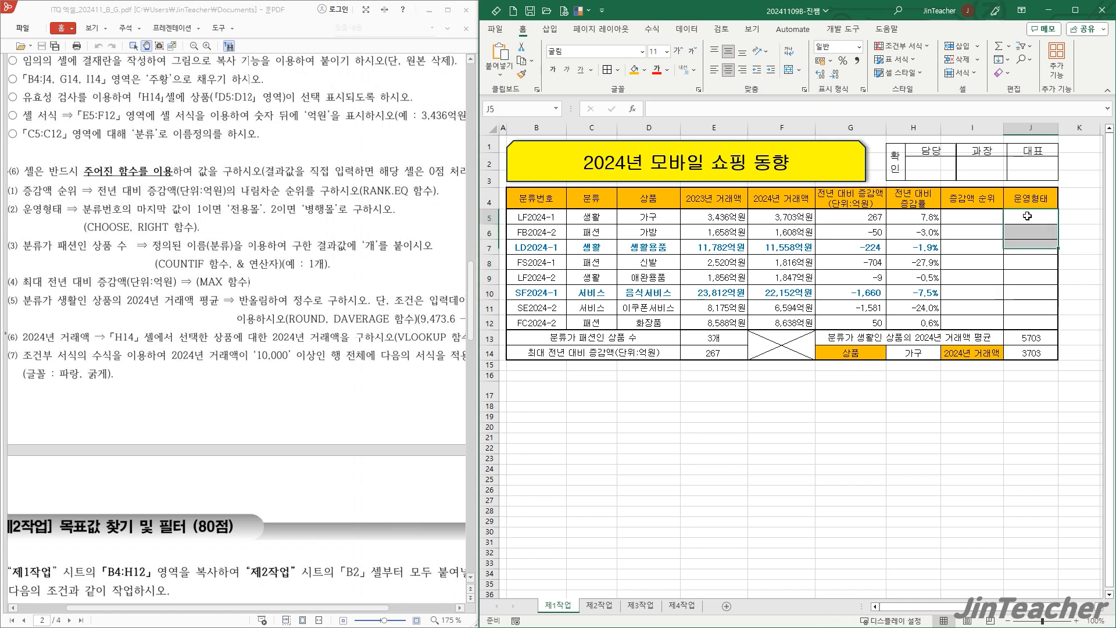
- Insert the RIGHT function in J5 with B5 as the text and 1 as the number of characters
{"action": "left_click", "coordinate": [632, 111]}
{"action": "left_click", "coordinate": [668, 300]}
{"action": "key", "text": "r"}
{"action": "scroll", "coordinate": [668, 300], "scroll_direction": "down", "scroll_amount": 1}
{"action": "scroll", "coordinate": [669, 303], "scroll_direction": "down", "scroll_amount": 3}
{"action": "scroll", "coordinate": [646, 318], "scroll_direction": "down", "scroll_amount": 1}
{"action": "left_click", "coordinate": [628, 298]}
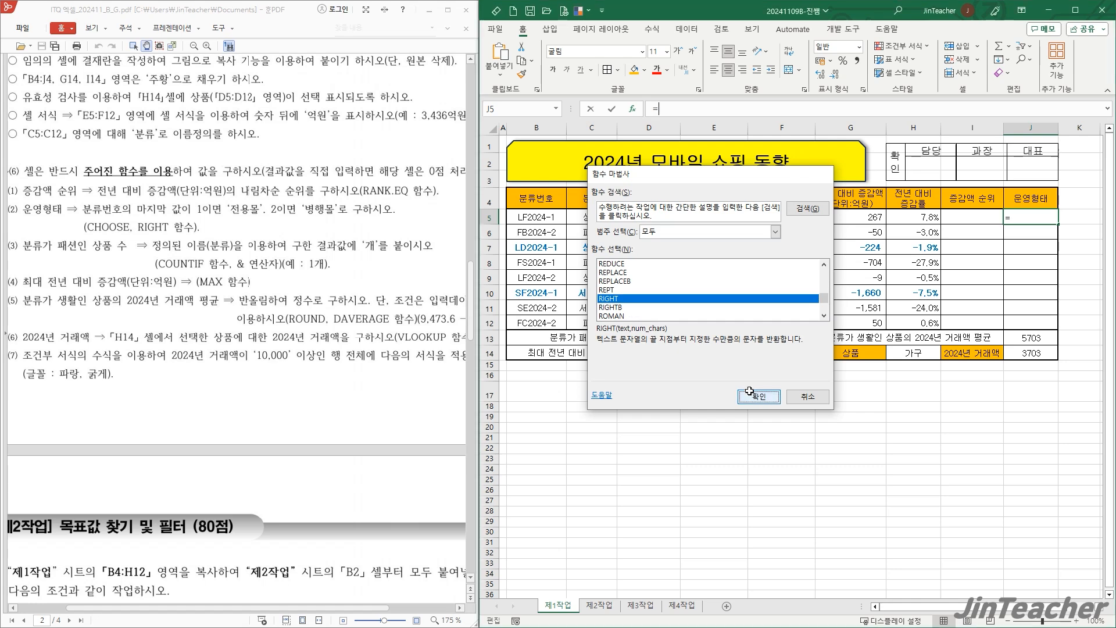
{"action": "left_click", "coordinate": [750, 391]}
{"action": "left_click", "coordinate": [551, 221]}
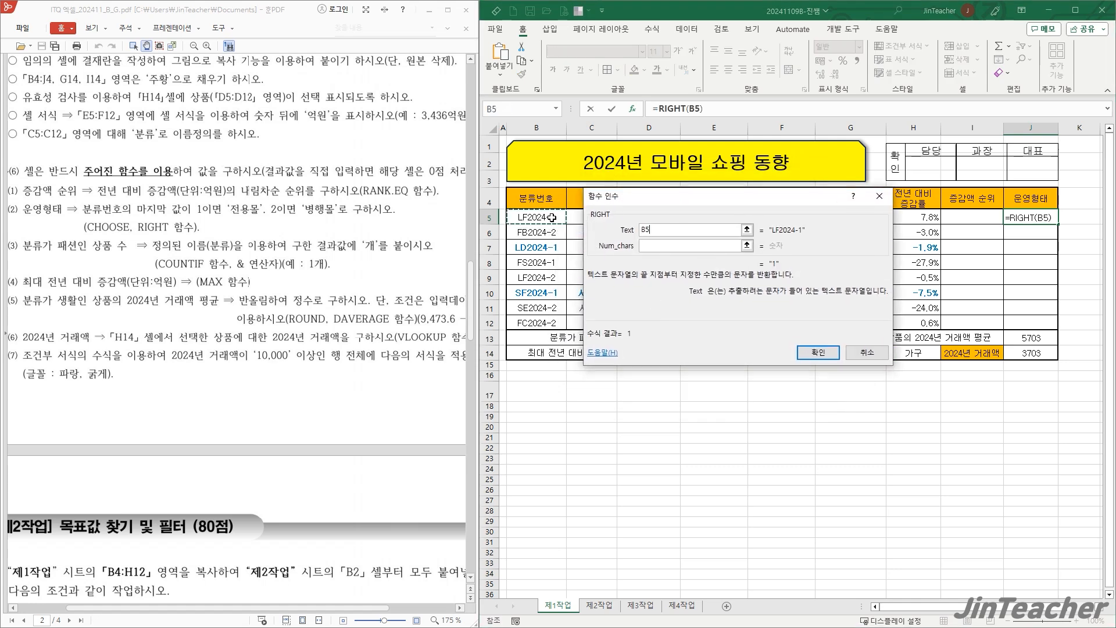
{"action": "left_click", "coordinate": [666, 247]}
{"action": "type", "text": "1"}
{"action": "left_click", "coordinate": [816, 352]}
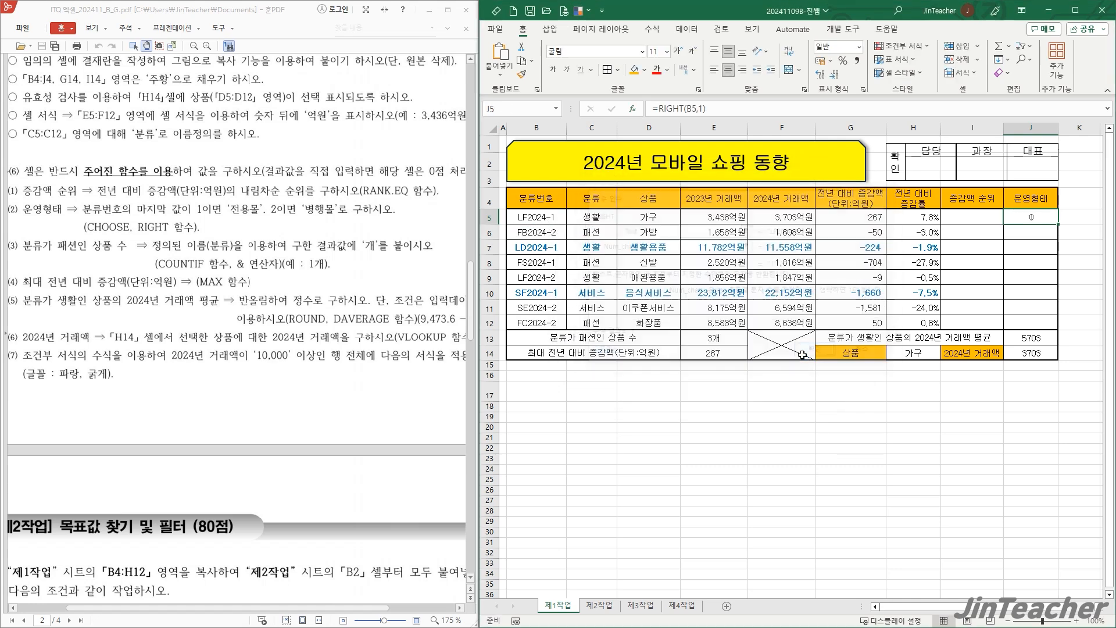
- Cut RIGHT(B5,1) out of the J5 formula and start the CHOOSE function in its place
{"action": "left_click_drag", "start_coordinate": [660, 110], "coordinate": [706, 111]}
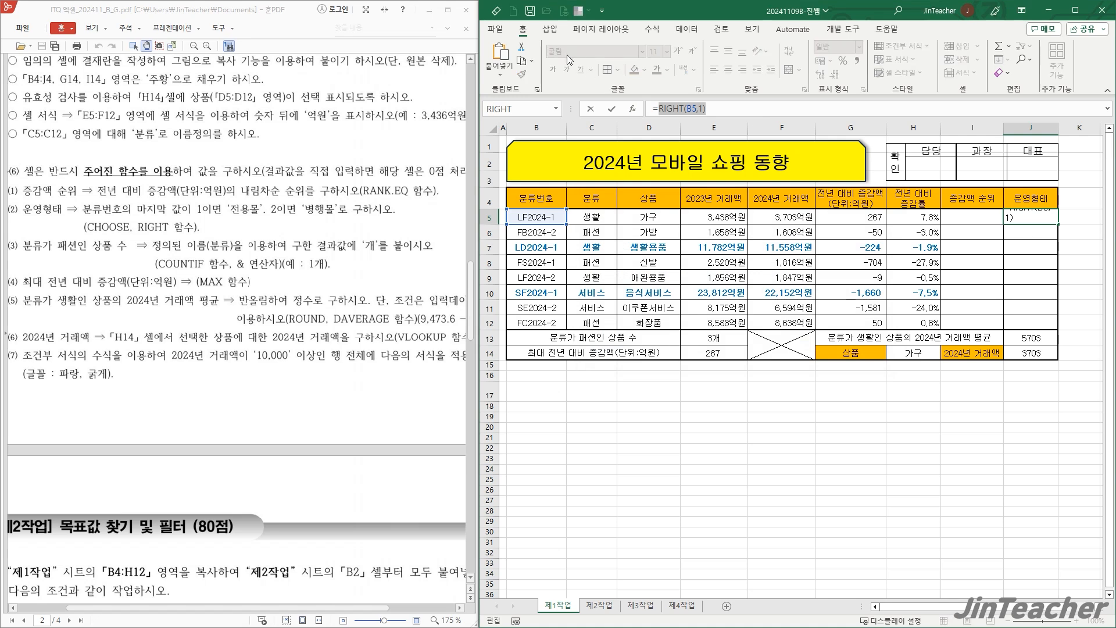
{"action": "left_click", "coordinate": [522, 48]}
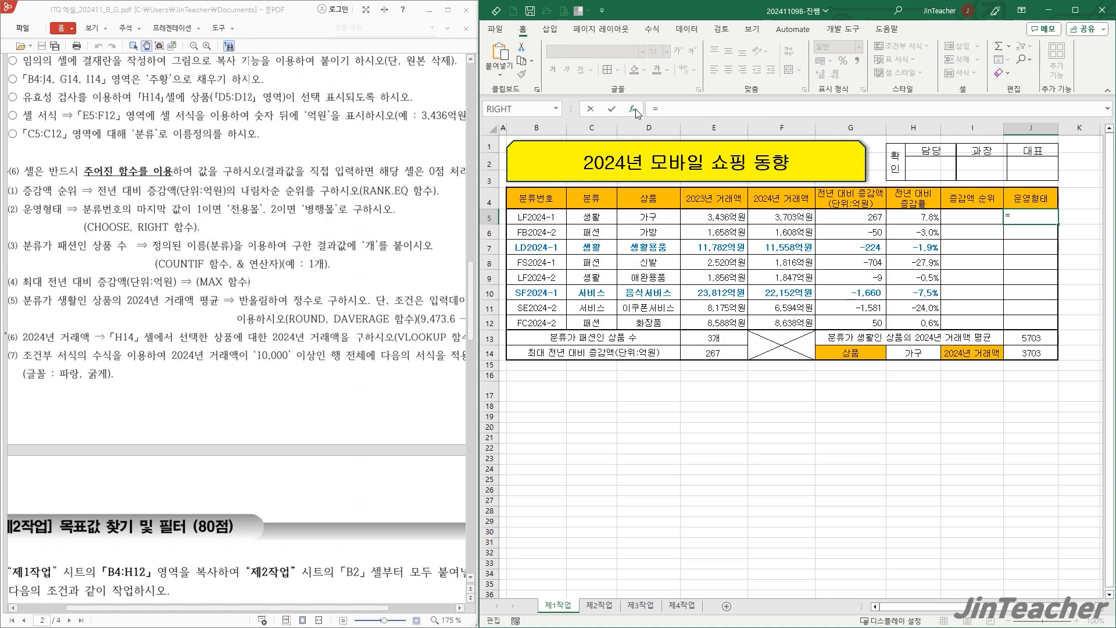
{"action": "left_click", "coordinate": [632, 109]}
{"action": "scroll", "coordinate": [698, 291], "scroll_direction": "down", "scroll_amount": 3}
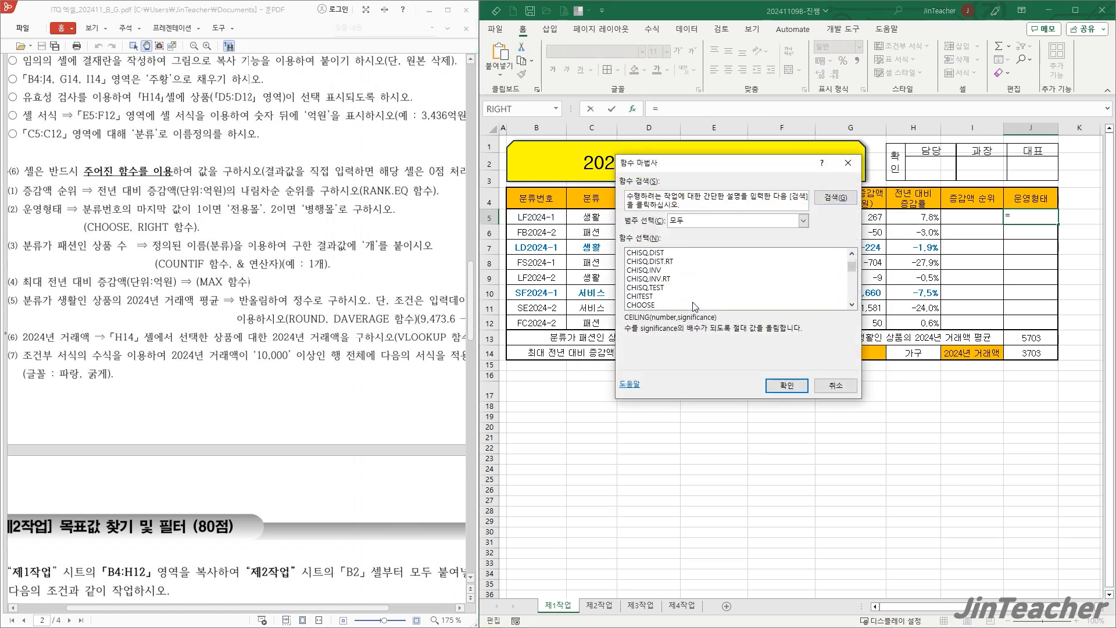
{"action": "left_click", "coordinate": [667, 306]}
{"action": "left_click", "coordinate": [787, 386]}
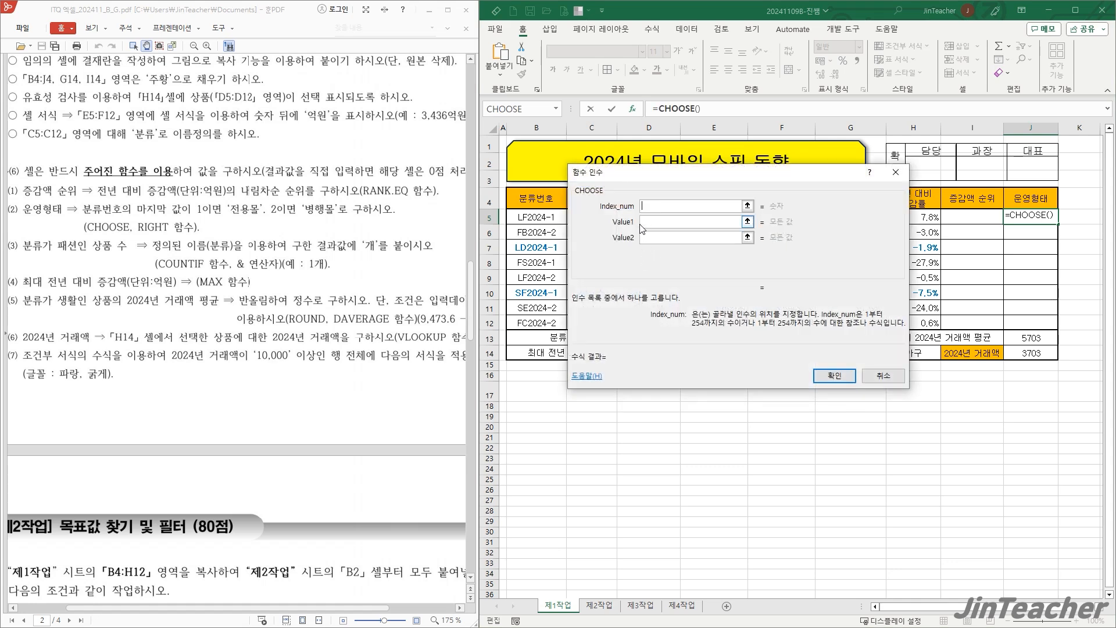
- Complete CHOOSE in J5 with the cut RIGHT(B5,1) as Index_num, 전용몰 as Value1 and 병행몰 as Value2
{"action": "right_click", "coordinate": [649, 207]}
{"action": "left_click", "coordinate": [686, 256]}
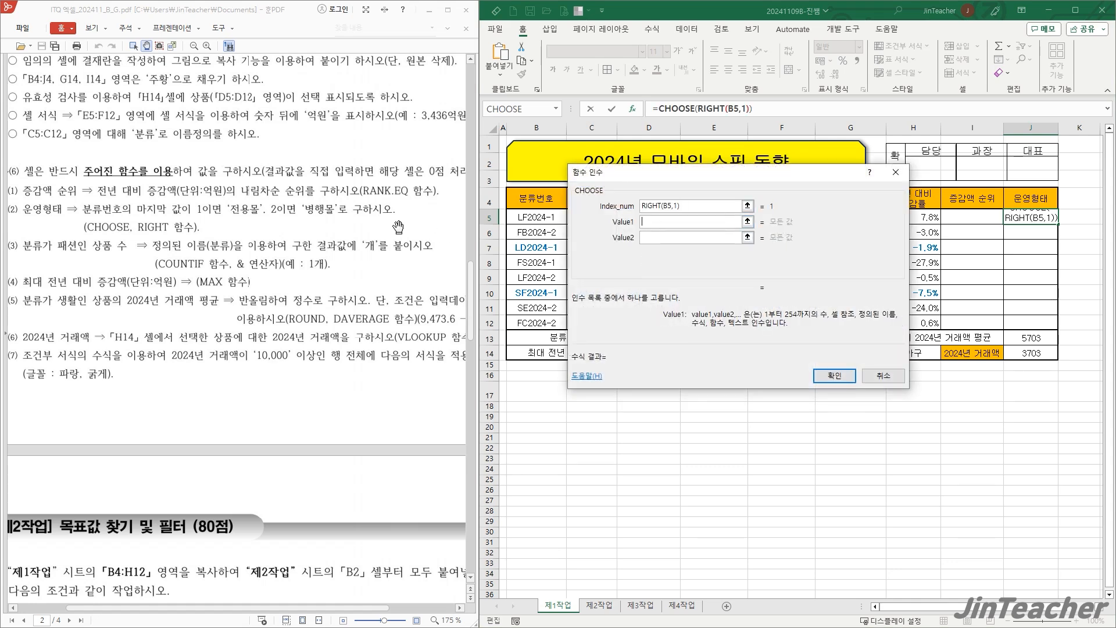
{"action": "type", "text": "전용몰"}
{"action": "key", "text": "Tab"}
{"action": "type", "text": "병행모"}
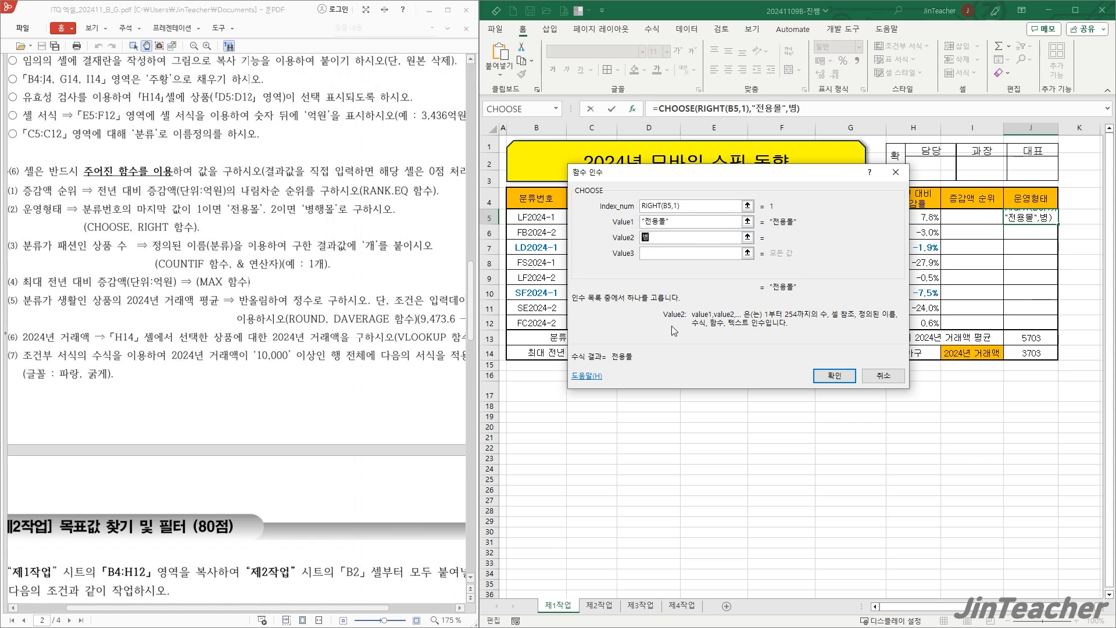
{"action": "type", "text": "ㄹ"}
{"action": "left_click", "coordinate": [835, 376]}
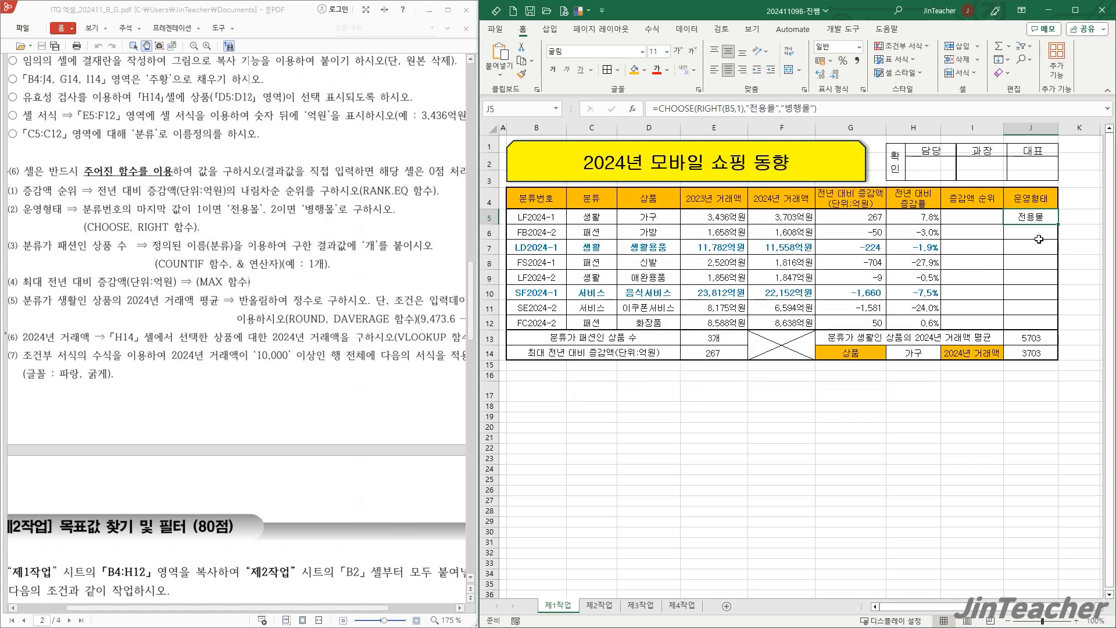
- Fill the J5 운영형태 formula down through J12 without formatting
{"action": "left_click_drag", "start_coordinate": [1059, 224], "coordinate": [1059, 323]}
{"action": "left_click", "coordinate": [1066, 337]}
{"action": "left_click", "coordinate": [1075, 378]}
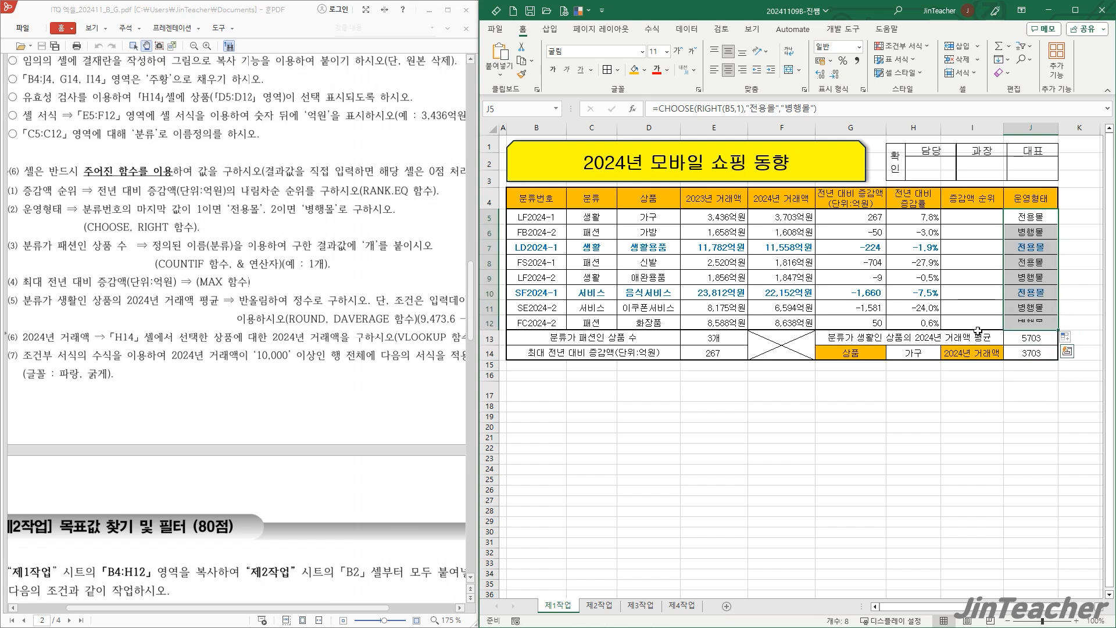
- Start the RANK.EQ function in I5 for 증감액 순위, keeping the G5:G12 values in view
{"action": "left_click", "coordinate": [977, 212]}
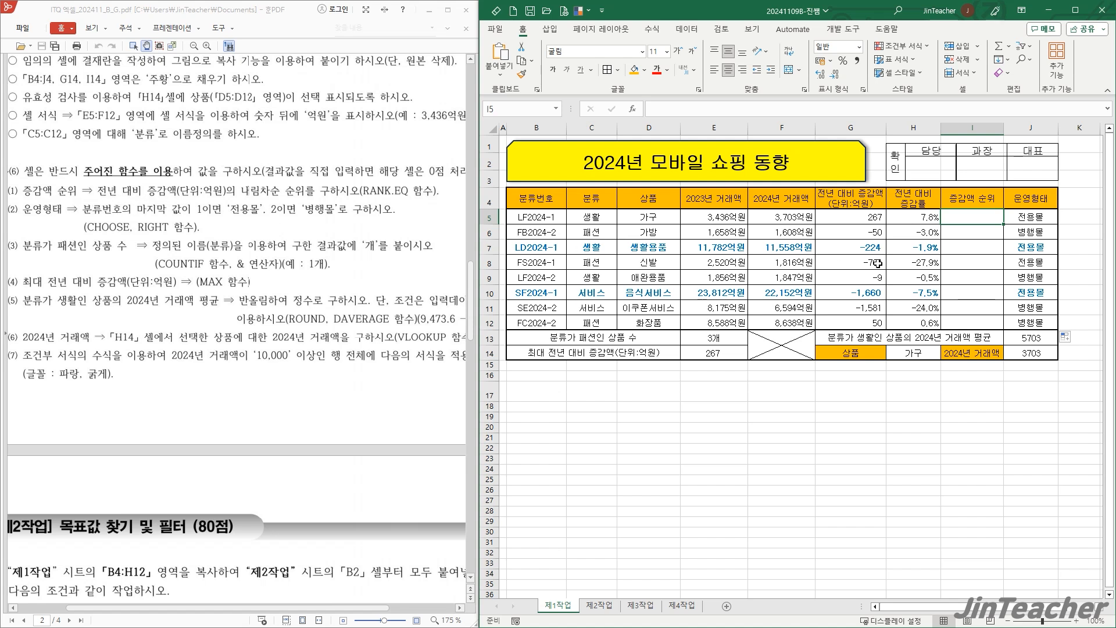
{"action": "left_click_drag", "start_coordinate": [863, 219], "coordinate": [855, 323]}
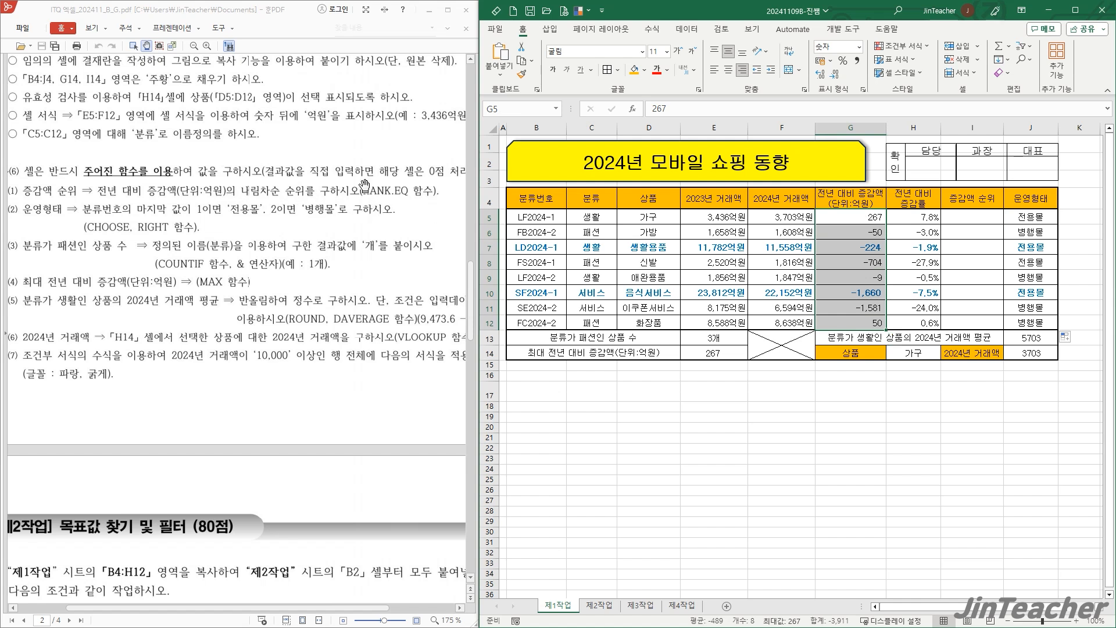
{"action": "left_click", "coordinate": [989, 218]}
{"action": "left_click", "coordinate": [633, 111]}
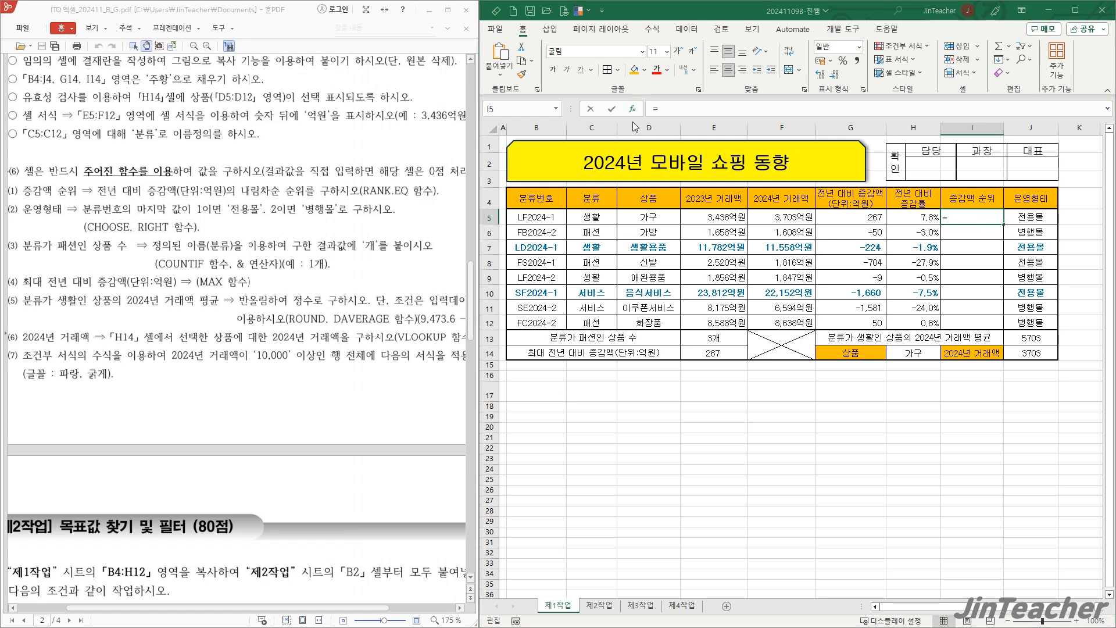
{"action": "left_click", "coordinate": [672, 288]}
{"action": "key", "text": "r"}
{"action": "scroll", "coordinate": [672, 288], "scroll_direction": "down", "scroll_amount": 2}
{"action": "scroll", "coordinate": [673, 294], "scroll_direction": "down", "scroll_amount": 1}
{"action": "left_click", "coordinate": [641, 278]}
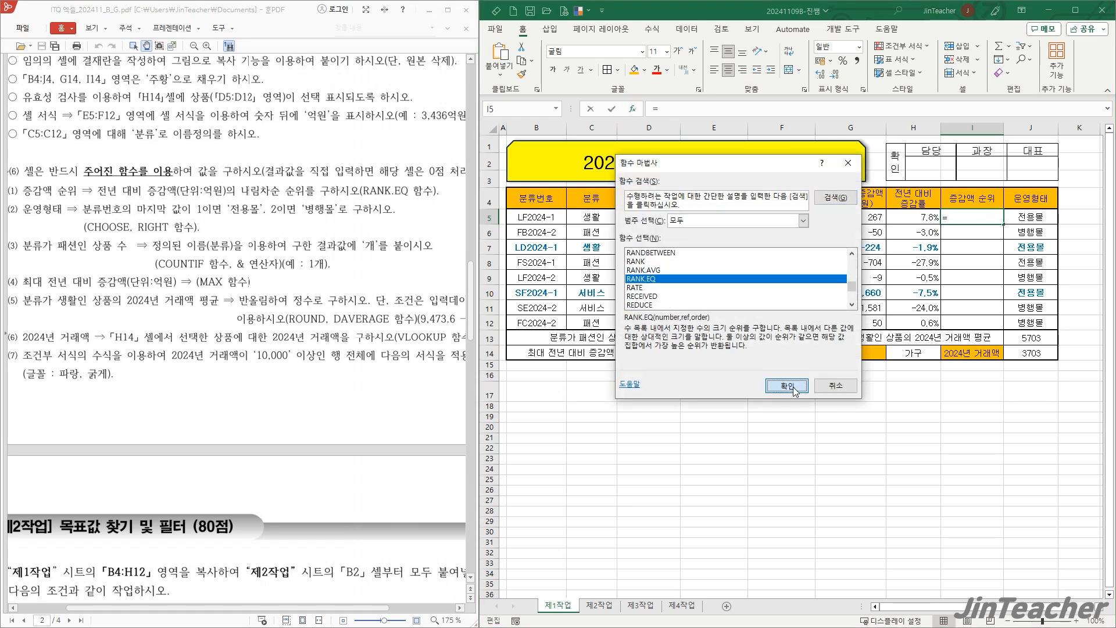
{"action": "left_click", "coordinate": [787, 386]}
{"action": "left_click_drag", "start_coordinate": [524, 351], "coordinate": [597, 311]}
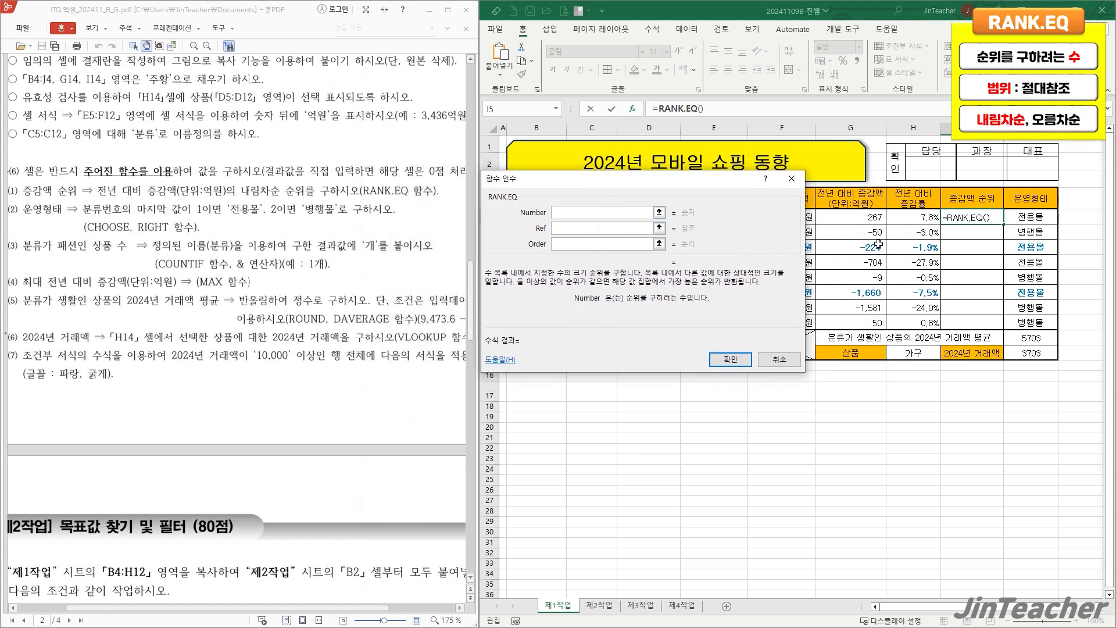
- Complete RANK.EQ in I5 with Number G5, the absolute Ref $G$5:$G$12 and Order 0
{"action": "left_click", "coordinate": [854, 221]}
{"action": "key", "text": "Tab"}
{"action": "left_click", "coordinate": [848, 219]}
{"action": "left_click_drag", "start_coordinate": [849, 219], "coordinate": [851, 322]}
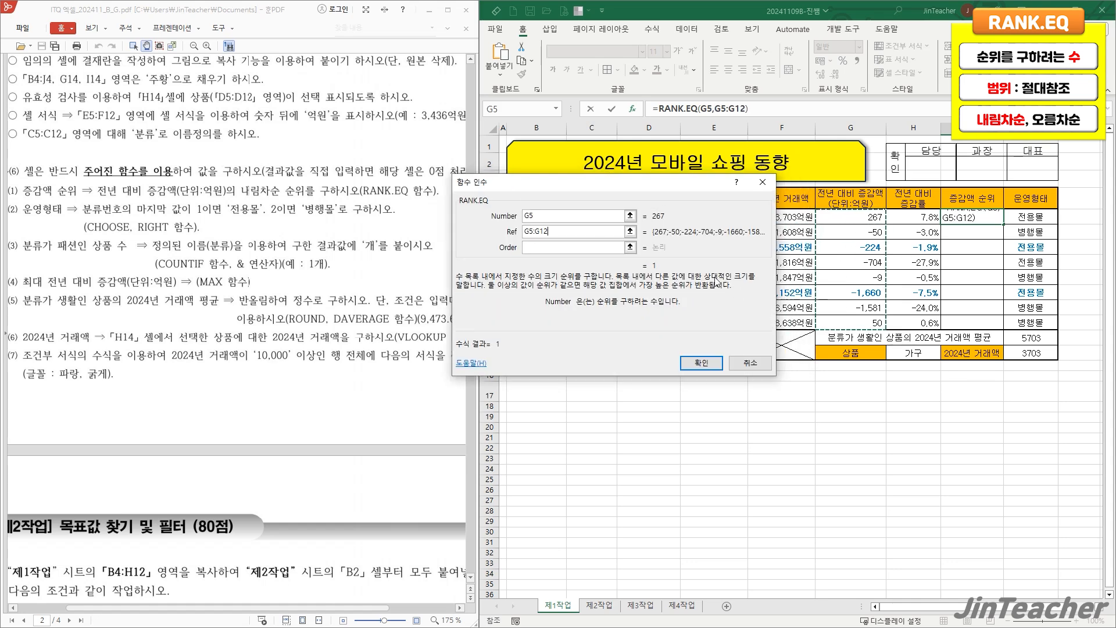
{"action": "left_click_drag", "start_coordinate": [535, 231], "coordinate": [477, 231]}
{"action": "key", "text": "F4"}
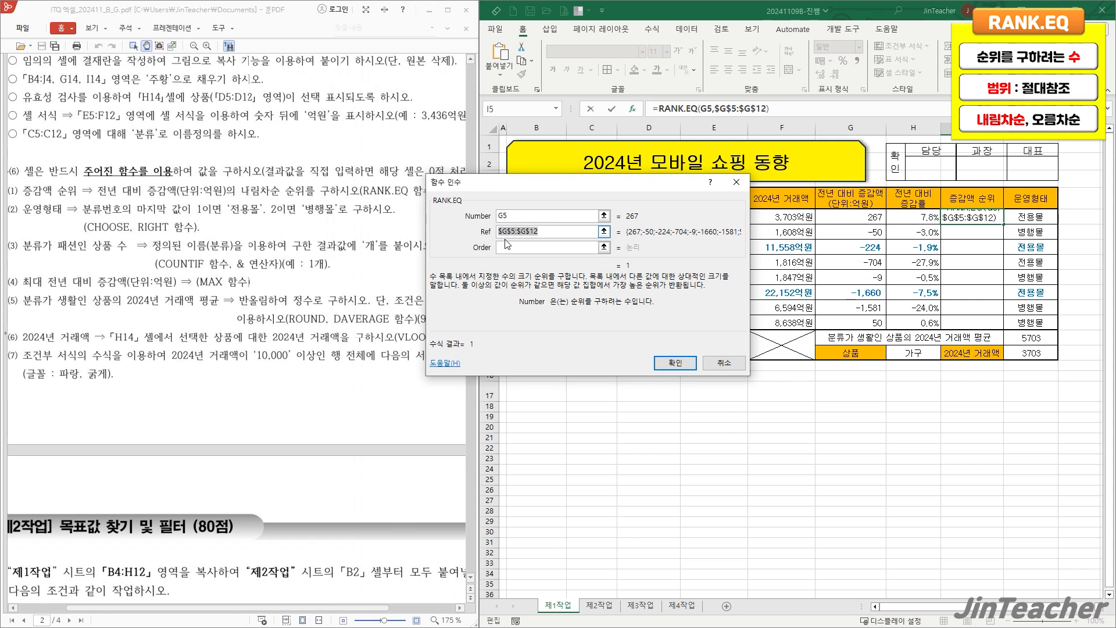
{"action": "left_click", "coordinate": [514, 251]}
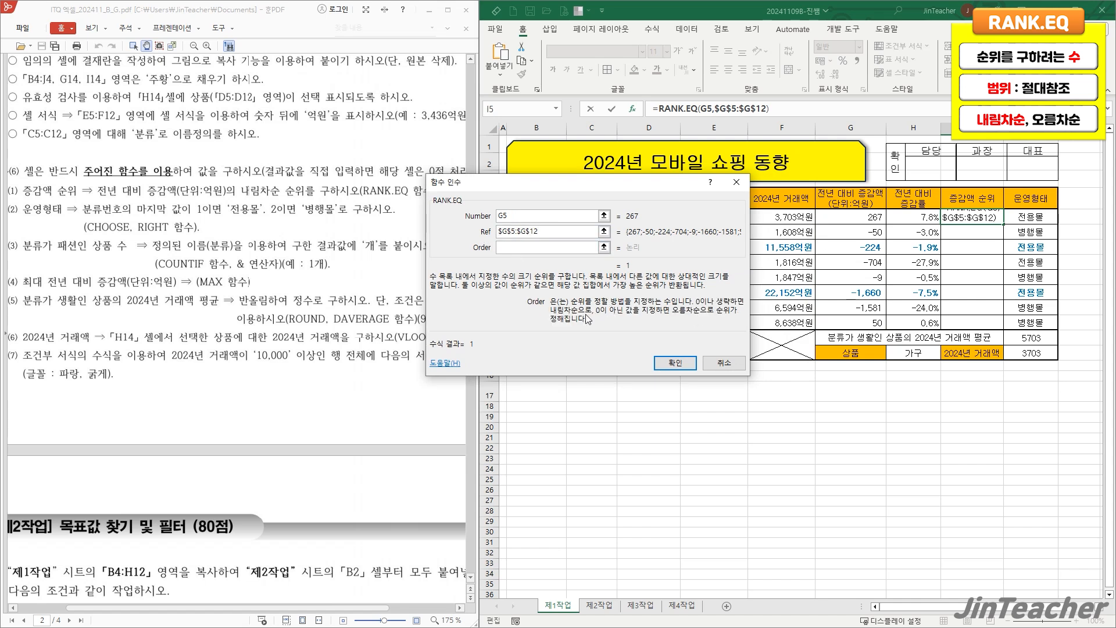
{"action": "type", "text": "0"}
{"action": "left_click", "coordinate": [674, 363]}
- Fill the I5 rank formula down through I12 without formatting
{"action": "left_click_drag", "start_coordinate": [1004, 227], "coordinate": [1003, 332]}
{"action": "left_click", "coordinate": [1011, 337]}
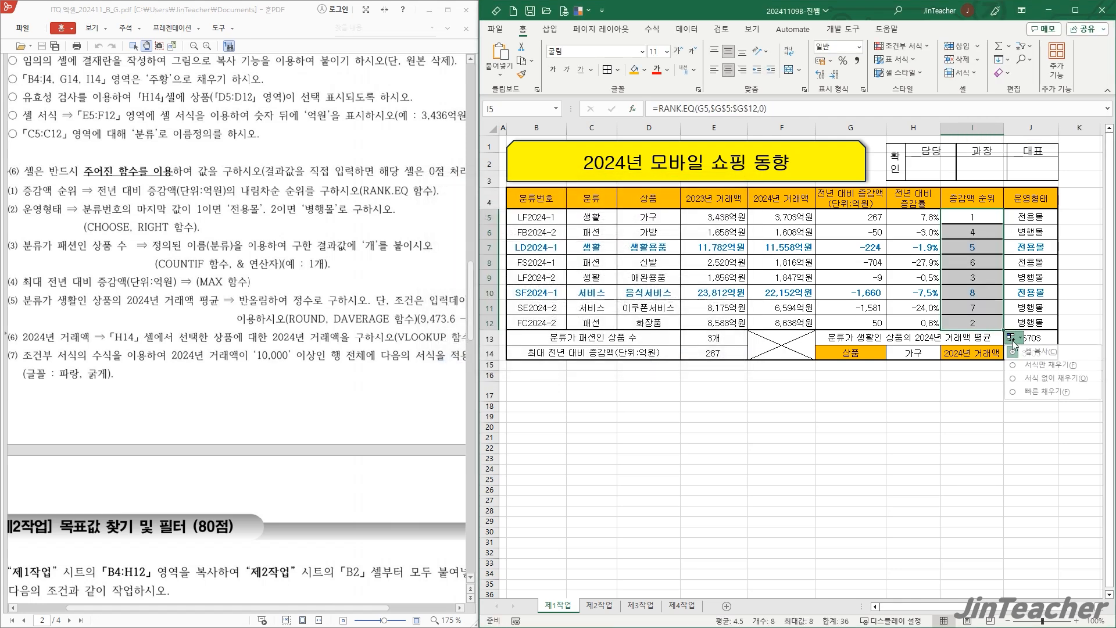
{"action": "left_click", "coordinate": [1041, 373]}
{"action": "left_click", "coordinate": [990, 322]}
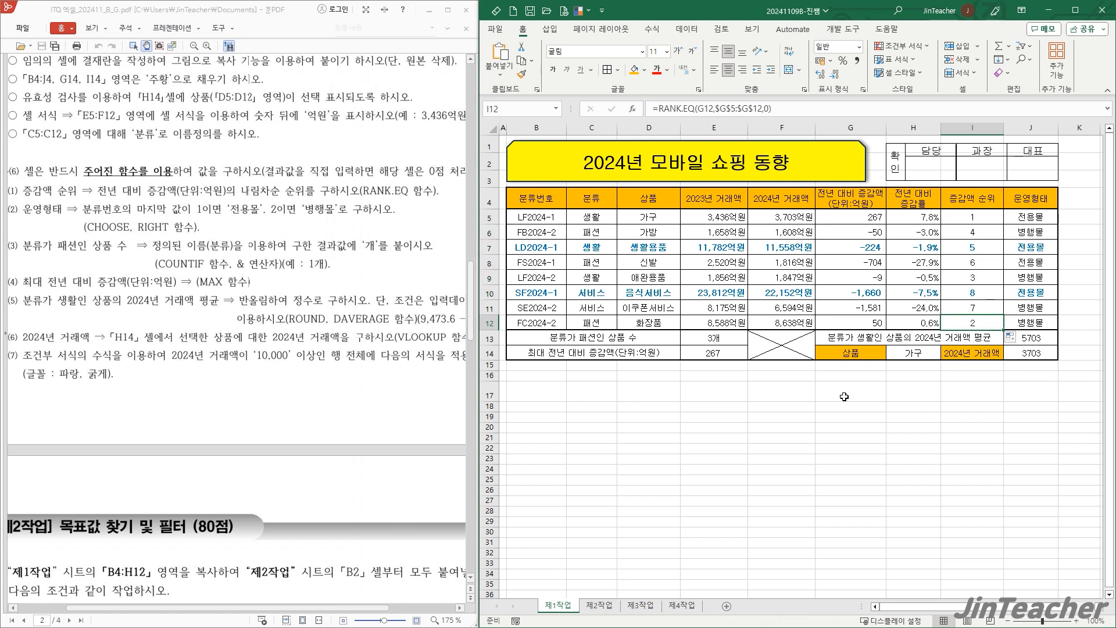
- Right-align I5:I12, J13:J14 and E14 together and apply the comma style to them
{"action": "left_click_drag", "start_coordinate": [970, 223], "coordinate": [983, 321]}
{"action": "left_click_drag", "start_coordinate": [1057, 337], "coordinate": [1045, 353]}
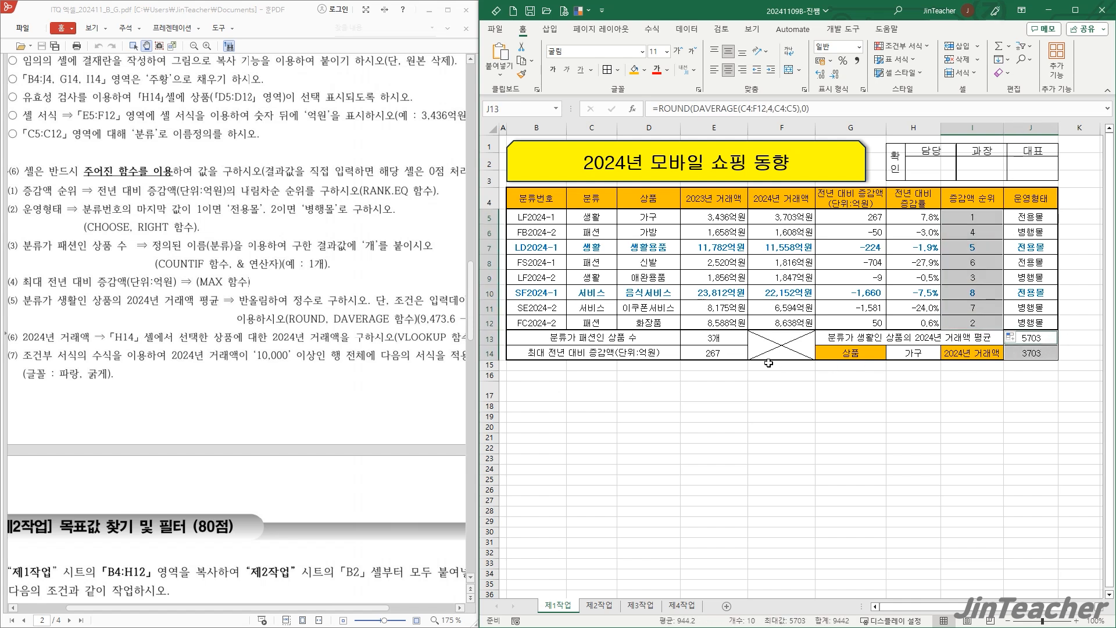
{"action": "left_click", "coordinate": [730, 354], "text": "ctrl"}
{"action": "left_click", "coordinate": [742, 70]}
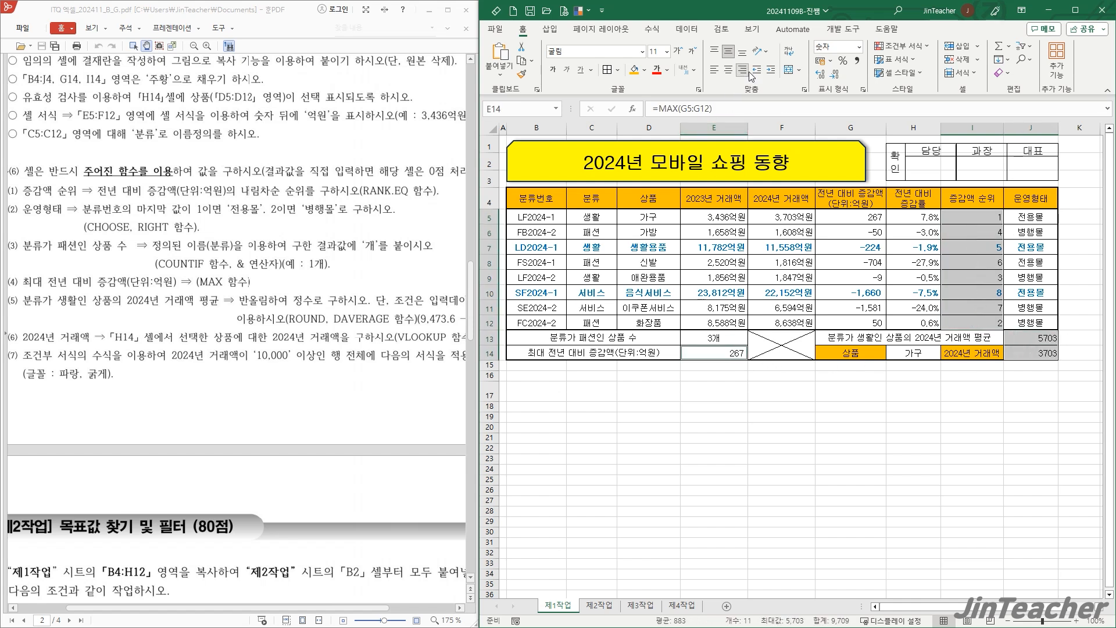
{"action": "left_click", "coordinate": [859, 62]}
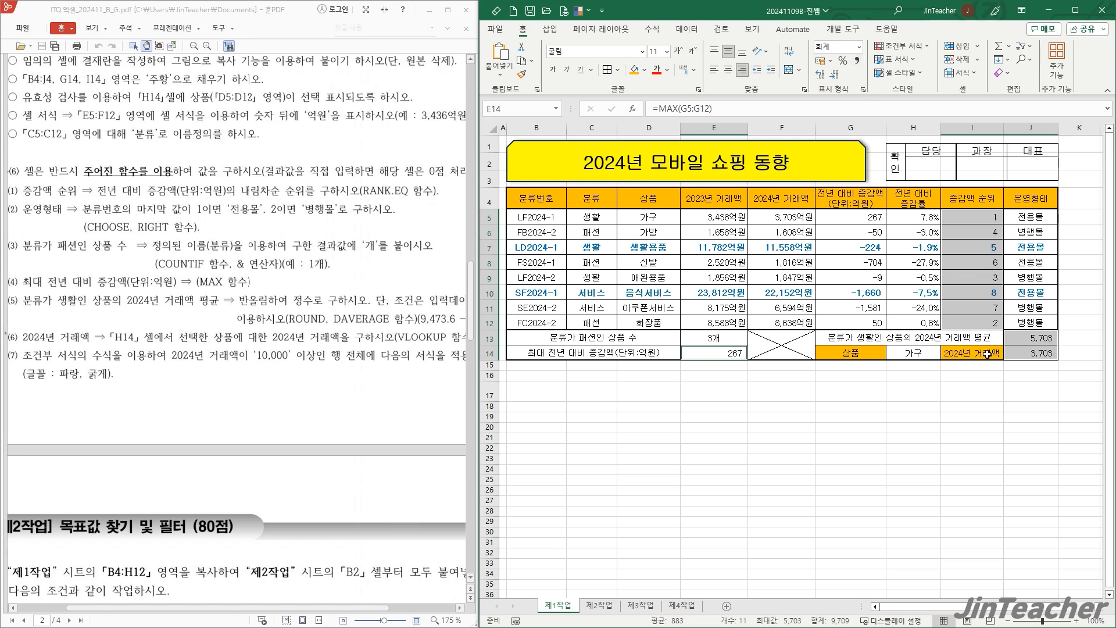
{"action": "left_click", "coordinate": [1035, 273]}
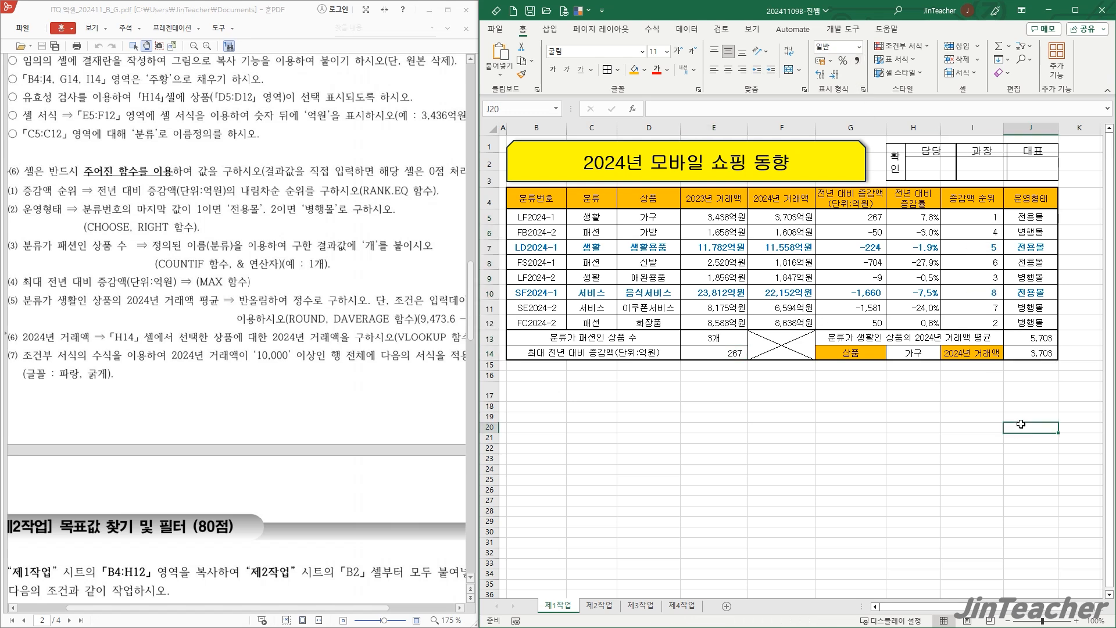
{"action": "left_click", "coordinate": [731, 339]}
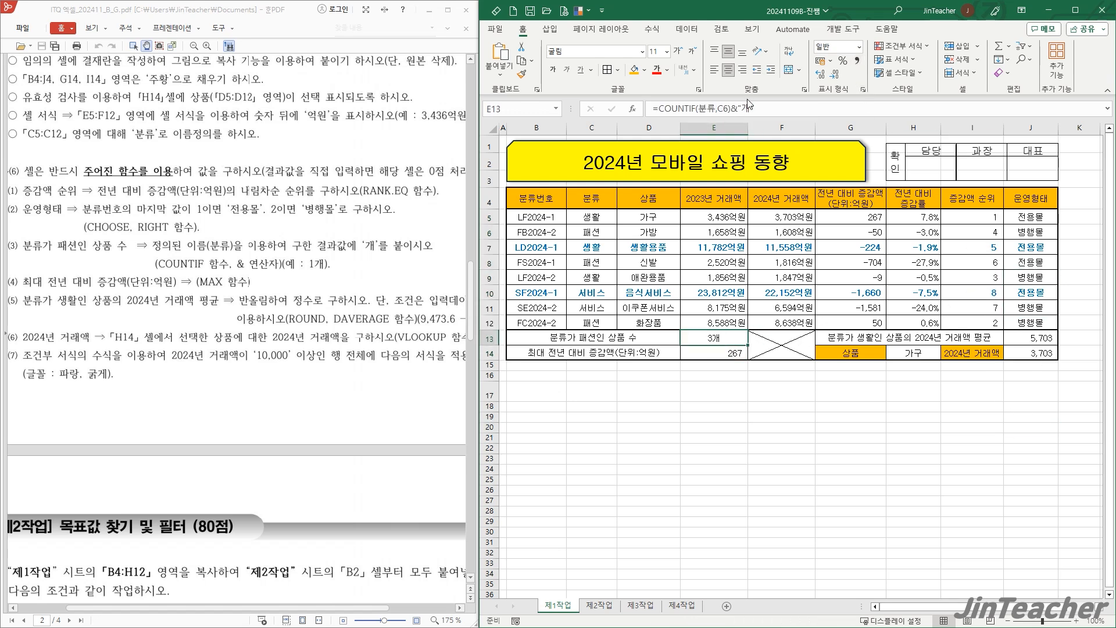
{"action": "left_click", "coordinate": [1015, 357]}
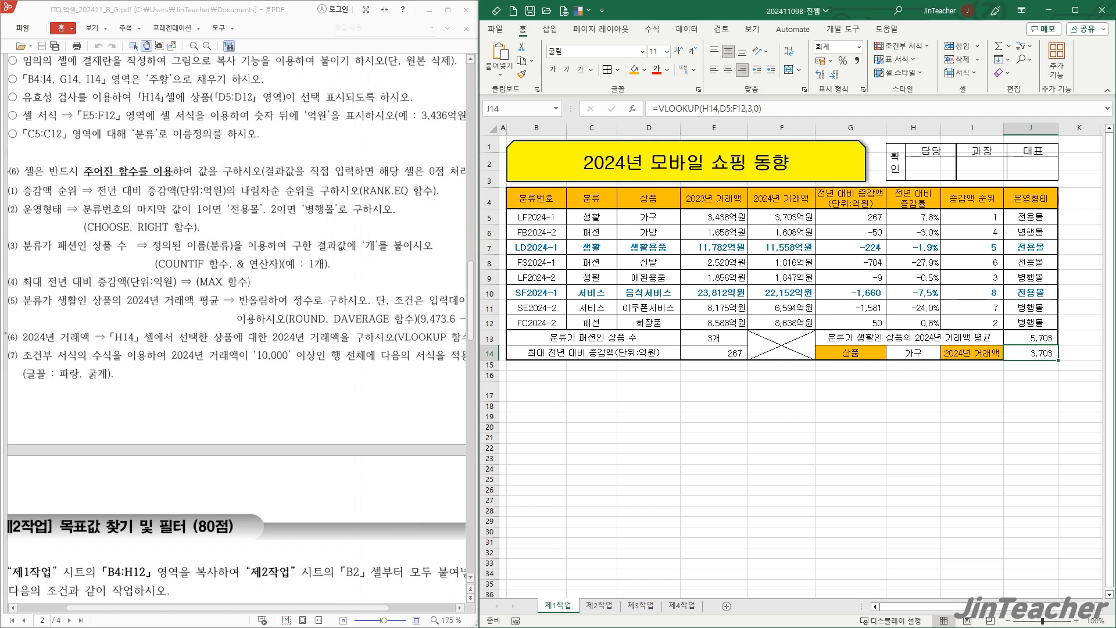